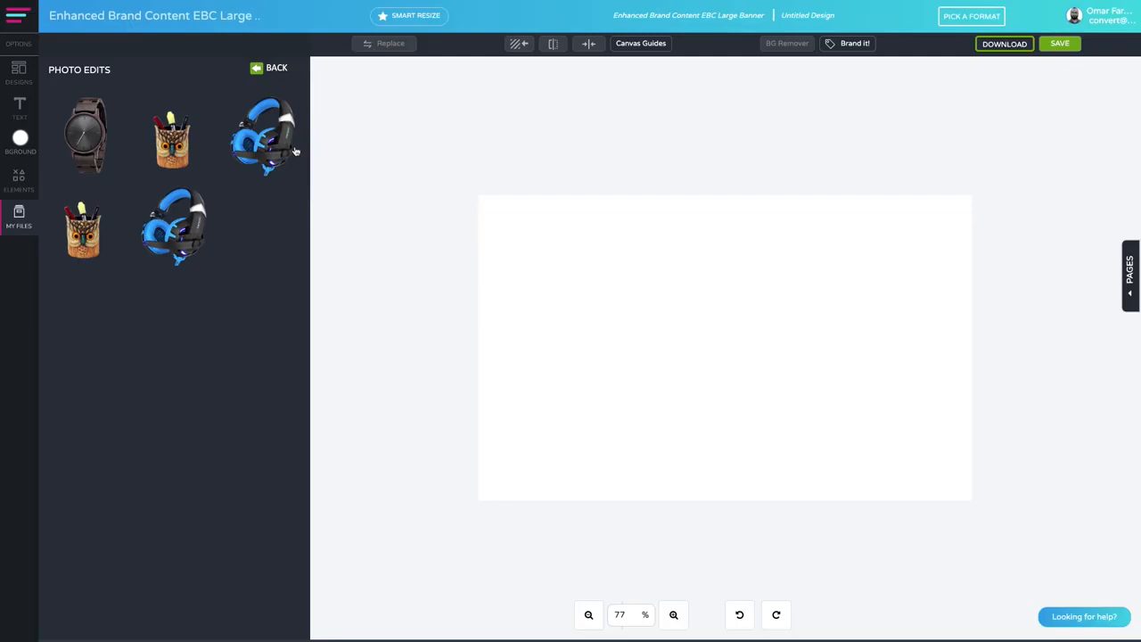
- Leave the uploaded files and filter the design templates to the Electronics niche
{"action": "left_click", "coordinate": [272, 68]}
{"action": "left_click", "coordinate": [157, 96]}
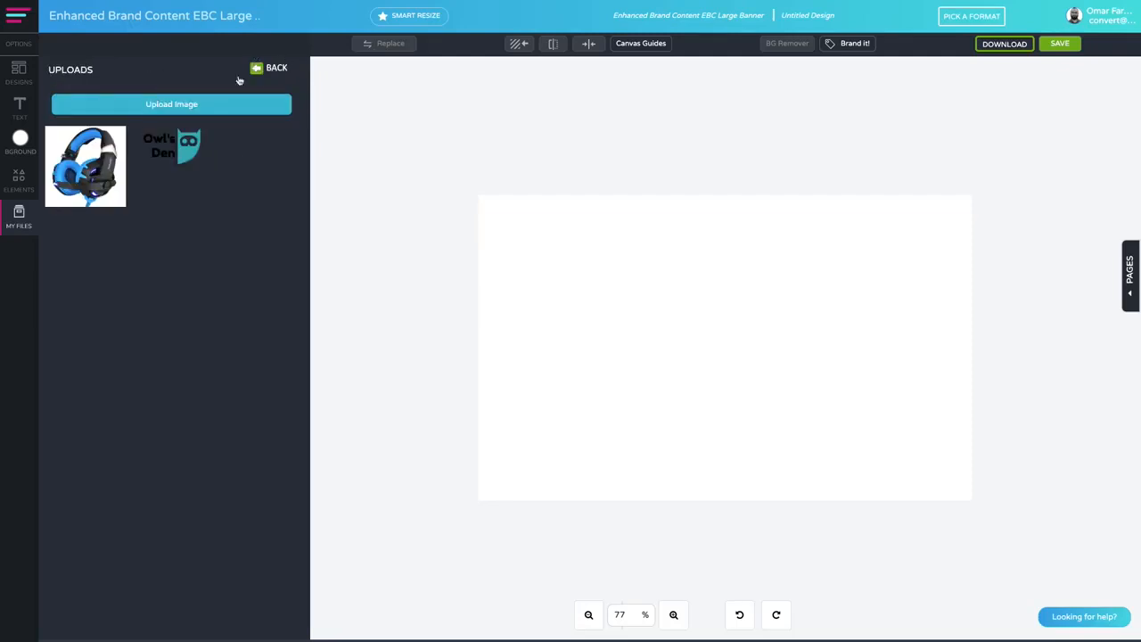
{"action": "left_click", "coordinate": [20, 71]}
{"action": "left_click", "coordinate": [220, 72]}
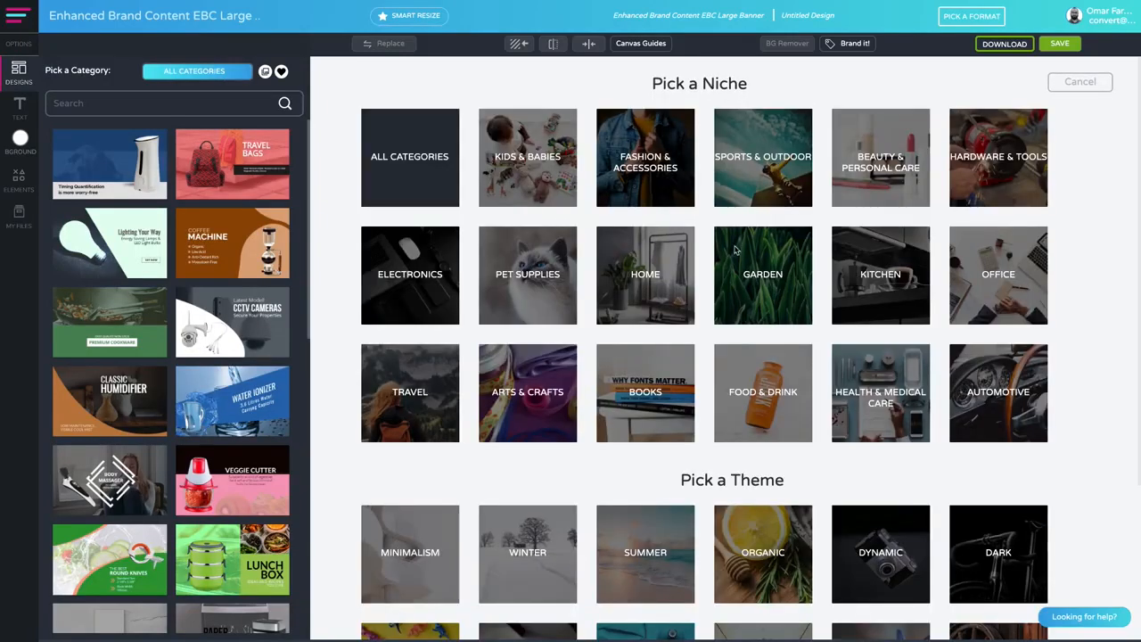
{"action": "left_click", "coordinate": [414, 313]}
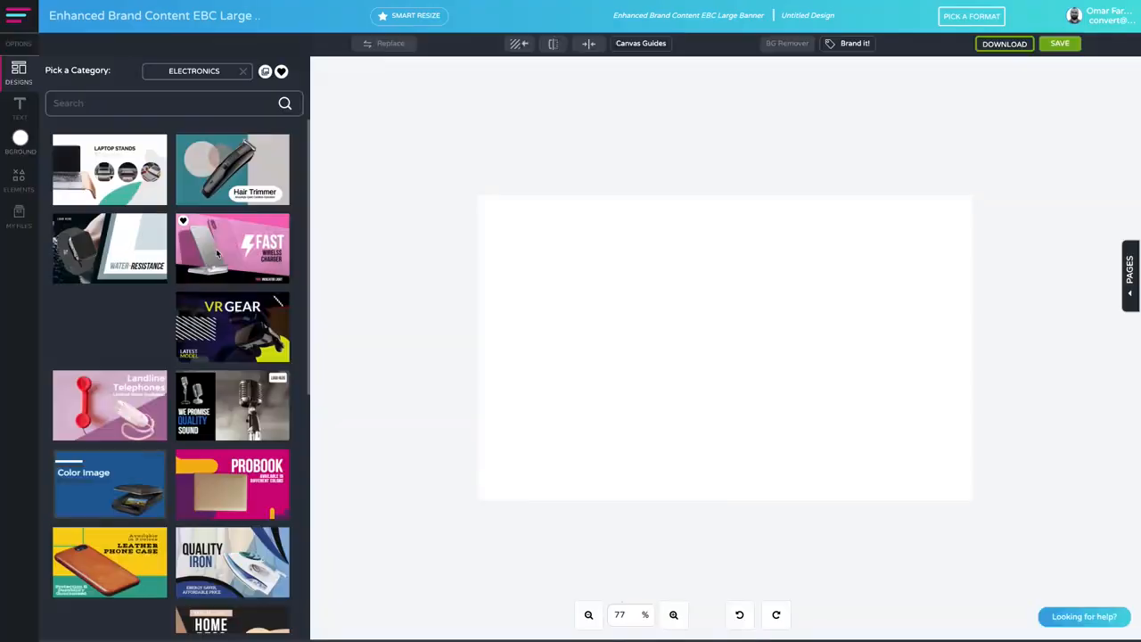
- Browse the Electronics templates, add the Laptop Stands template to the current canvas, and clear the category filter
{"action": "scroll", "coordinate": [214, 239], "scroll_direction": "down", "scroll_amount": 5}
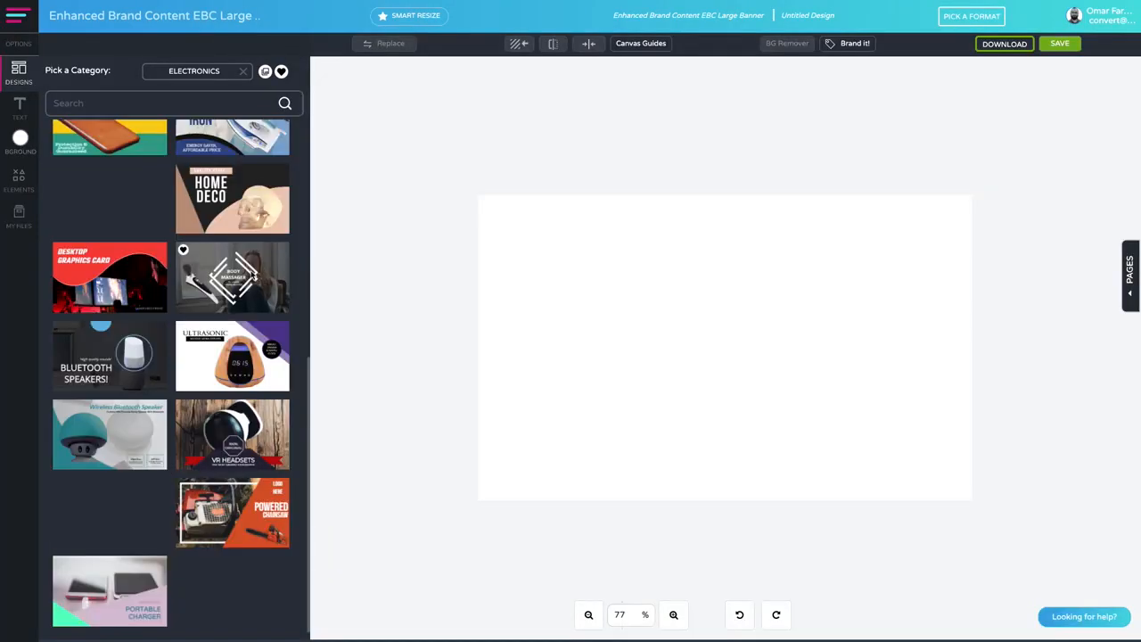
{"action": "scroll", "coordinate": [251, 276], "scroll_direction": "up", "scroll_amount": 2}
{"action": "scroll", "coordinate": [251, 276], "scroll_direction": "up", "scroll_amount": 3}
{"action": "left_click", "coordinate": [134, 189]}
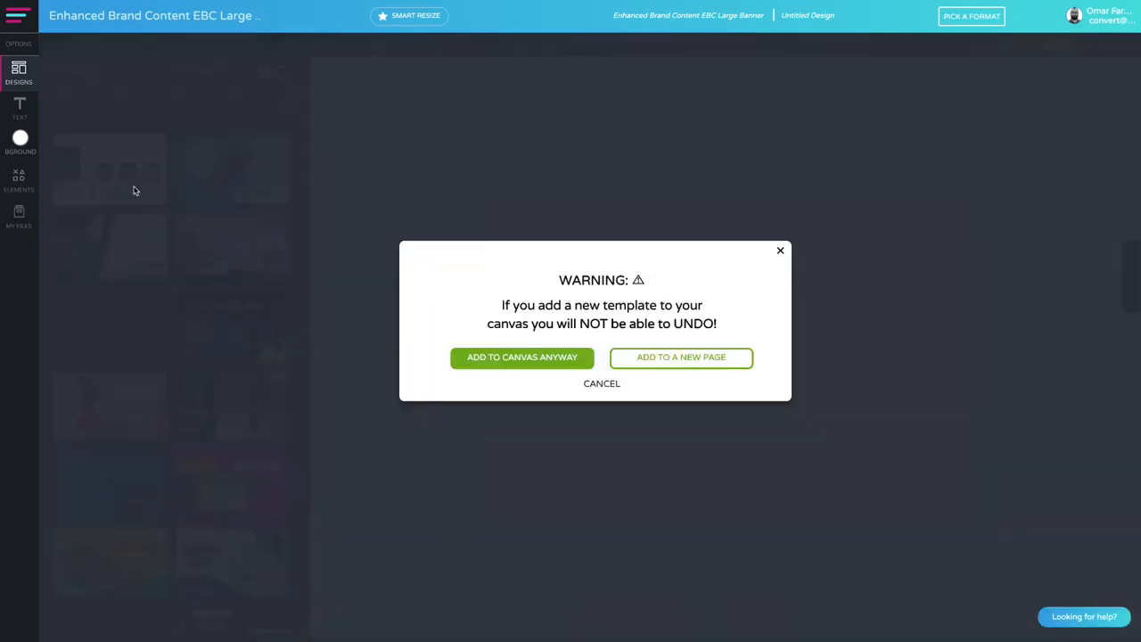
{"action": "left_click", "coordinate": [482, 366]}
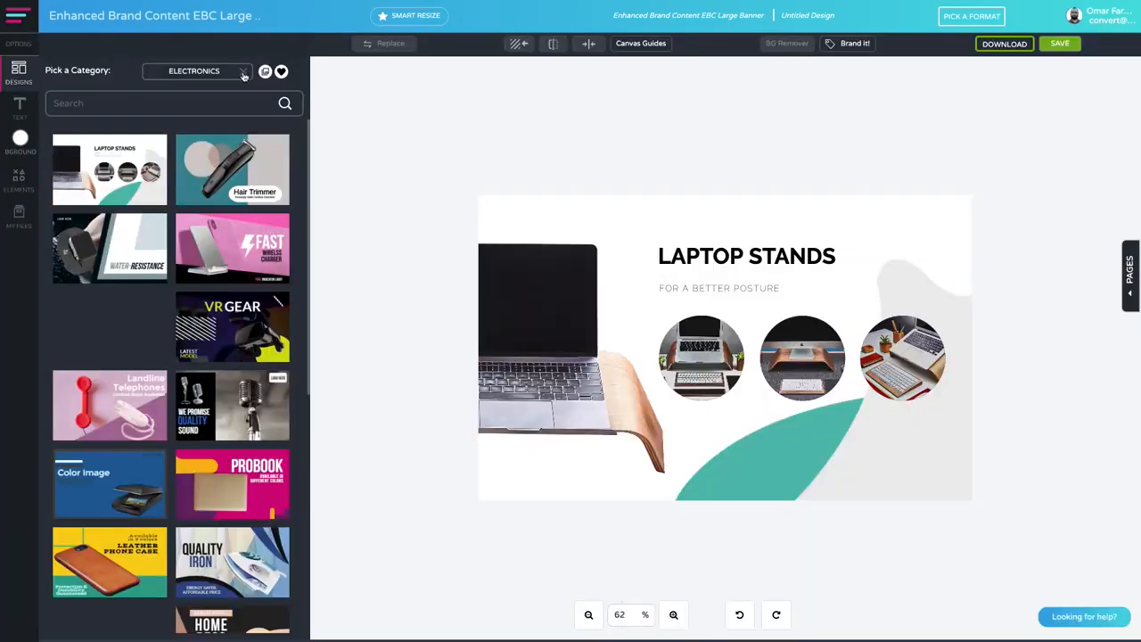
{"action": "left_click", "coordinate": [243, 72]}
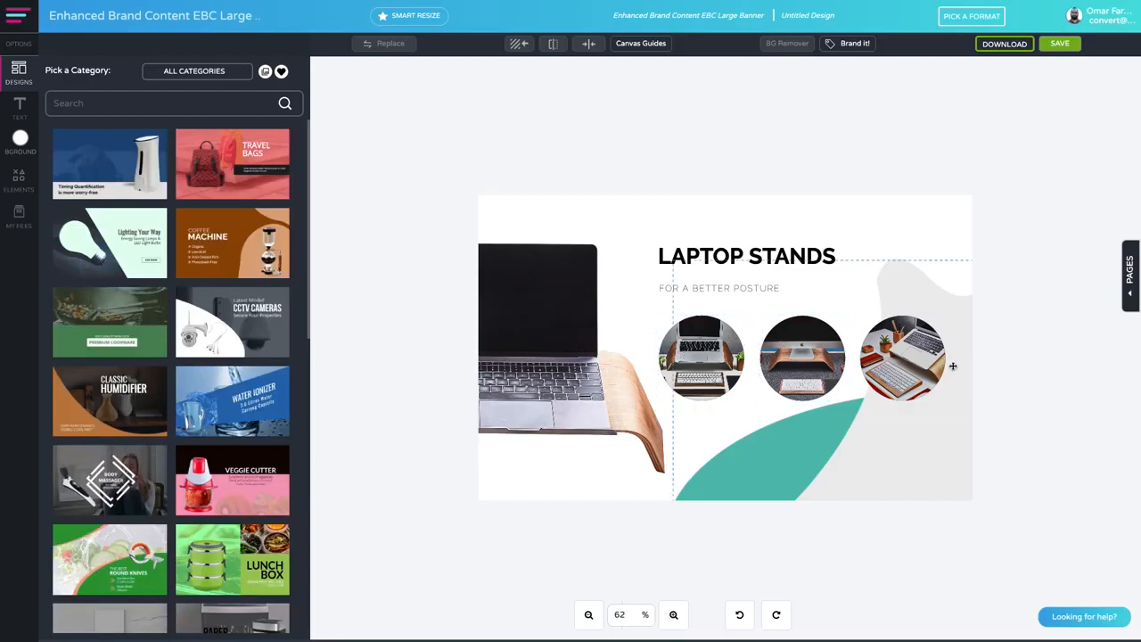
- Replace the laptop image with the blue headset from the photo edits and move it slightly up and right
{"action": "left_click", "coordinate": [567, 357]}
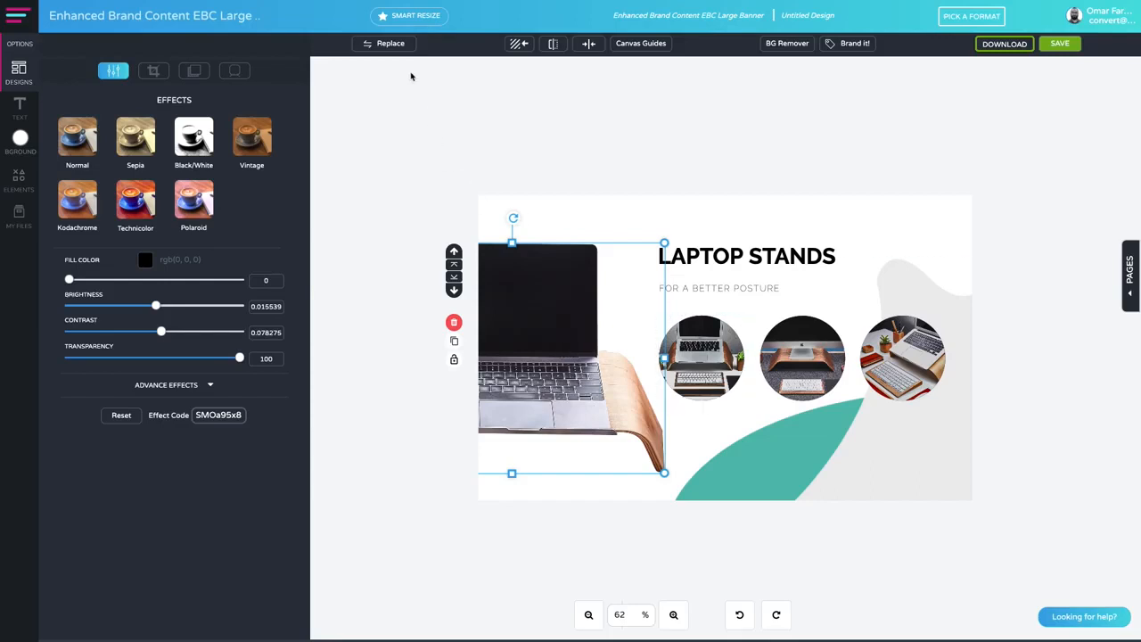
{"action": "left_click", "coordinate": [386, 42]}
{"action": "left_click", "coordinate": [140, 191]}
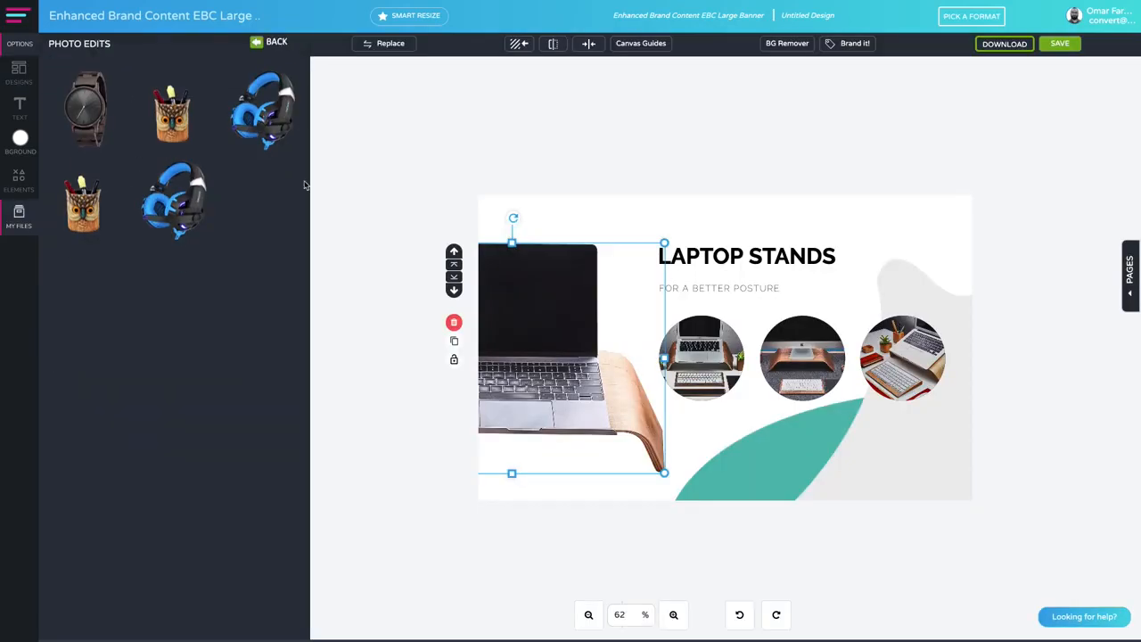
{"action": "left_click", "coordinate": [263, 109]}
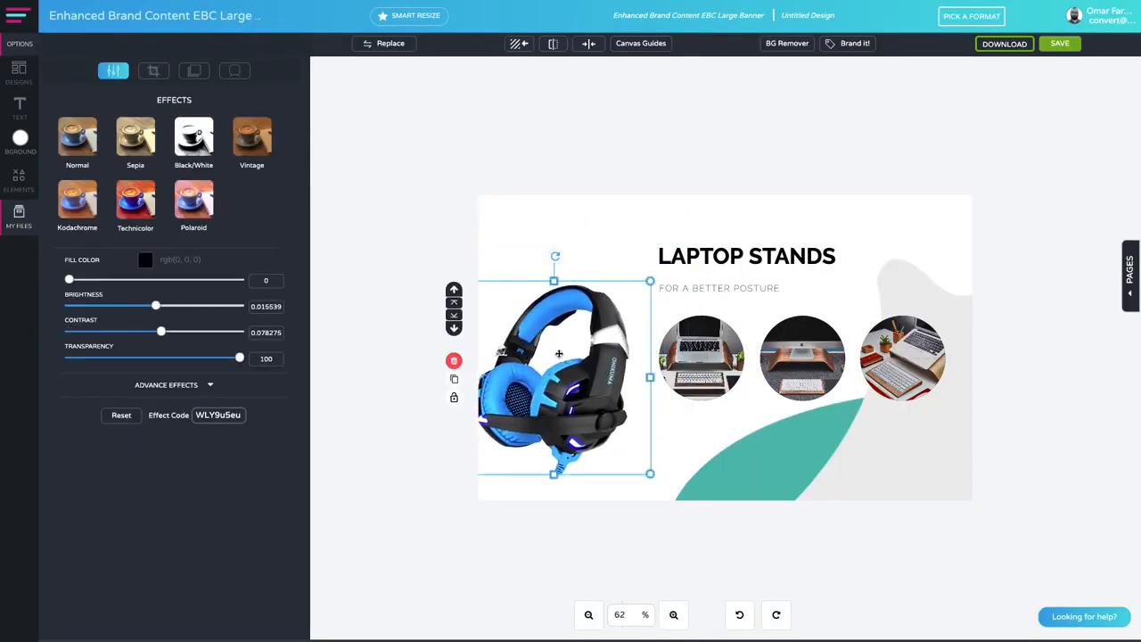
{"action": "left_click_drag", "start_coordinate": [559, 354], "coordinate": [583, 327]}
- Nudge the teal-and-grey shape group and move the headset to the right half of the banner
{"action": "left_click", "coordinate": [797, 463]}
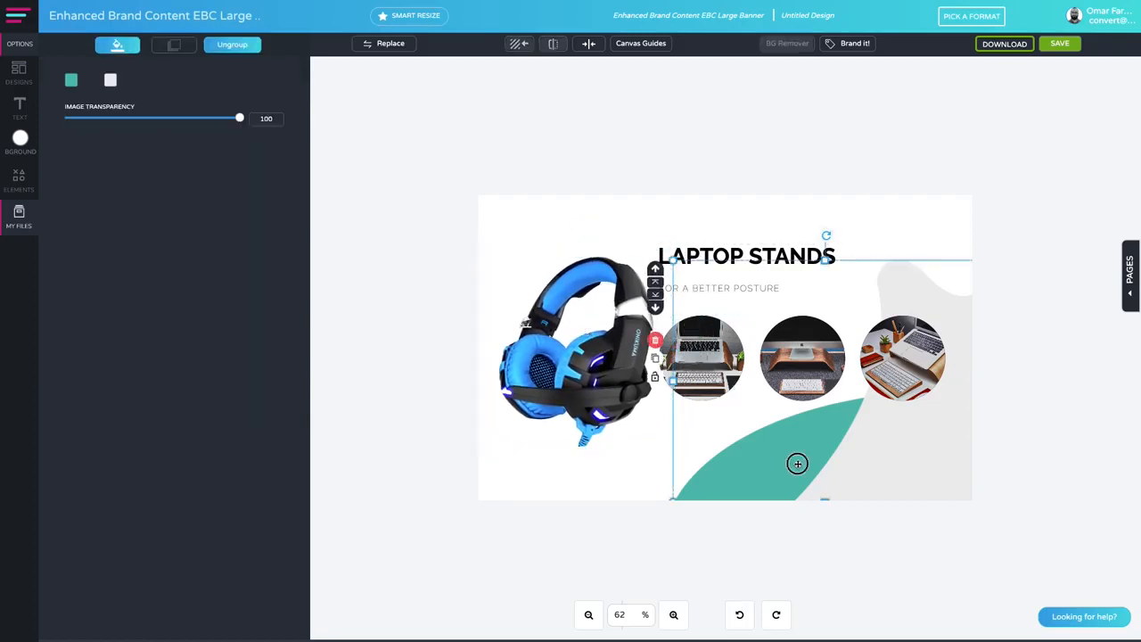
{"action": "mouse_move", "coordinate": [874, 468]}
{"action": "left_mouse_down"}
{"action": "mouse_move", "coordinate": [710, 489]}
{"action": "mouse_move", "coordinate": [700, 476]}
{"action": "mouse_move", "coordinate": [845, 475]}
{"action": "mouse_move", "coordinate": [874, 487]}
{"action": "left_mouse_up"}
{"action": "left_click_drag", "start_coordinate": [574, 409], "coordinate": [824, 379]}
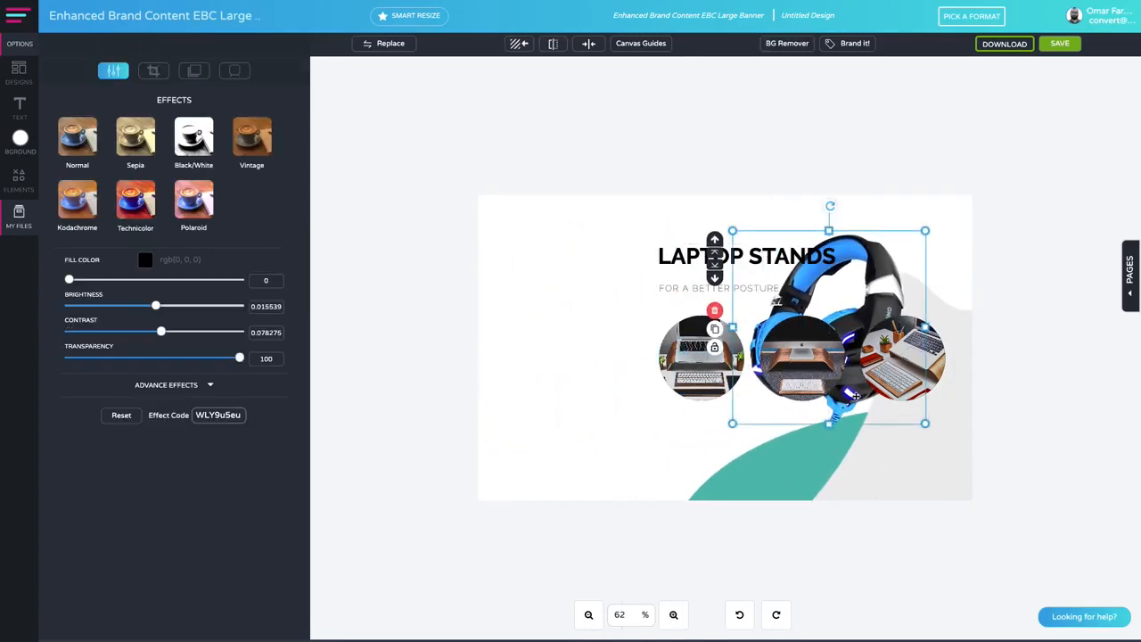
- Move the title, subtitle and three circular photos together to the banner's left half and scale them down to clear the headset
{"action": "left_click", "coordinate": [903, 368]}
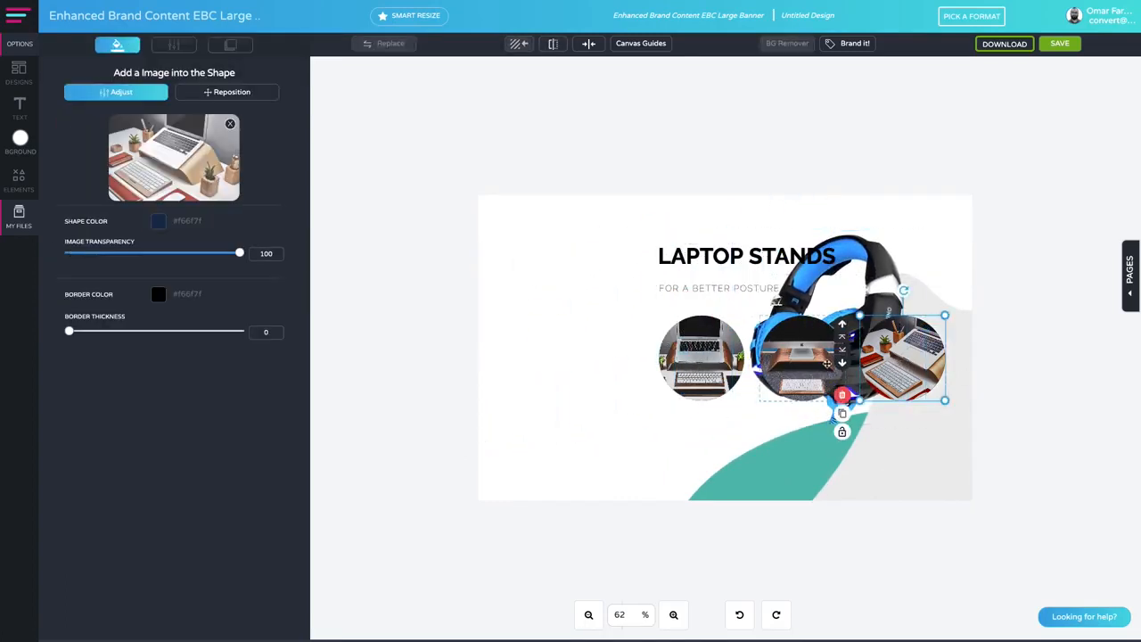
{"action": "left_click", "coordinate": [811, 362], "text": "shift"}
{"action": "left_click", "coordinate": [712, 357], "text": "shift"}
{"action": "left_click", "coordinate": [697, 290], "text": "shift"}
{"action": "left_click", "coordinate": [707, 262], "text": "shift"}
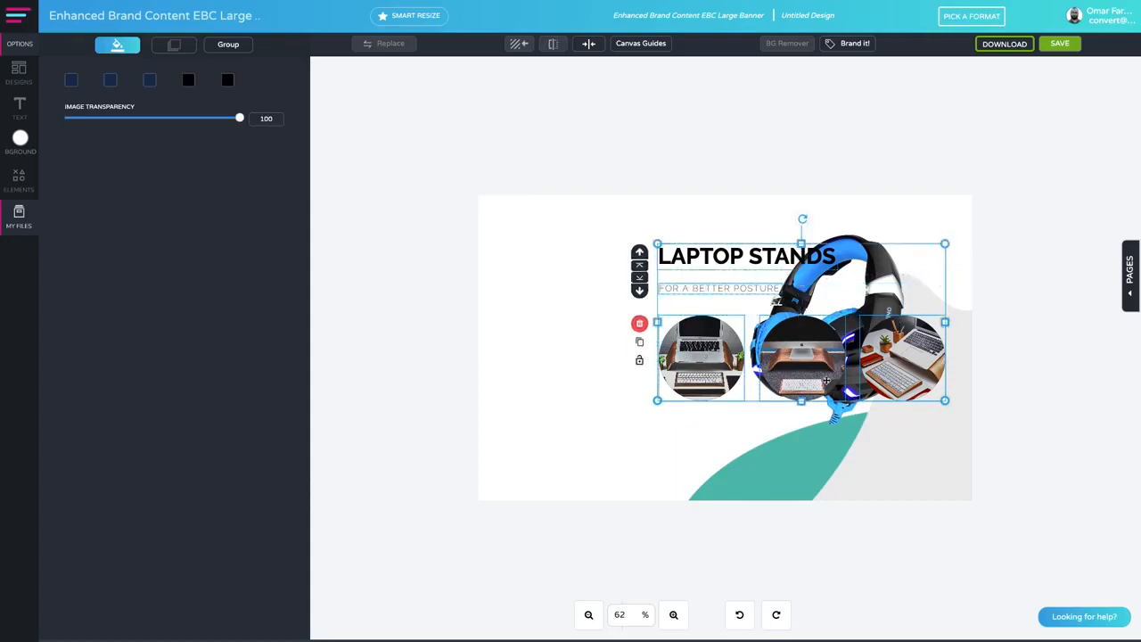
{"action": "left_click_drag", "start_coordinate": [826, 380], "coordinate": [674, 386]}
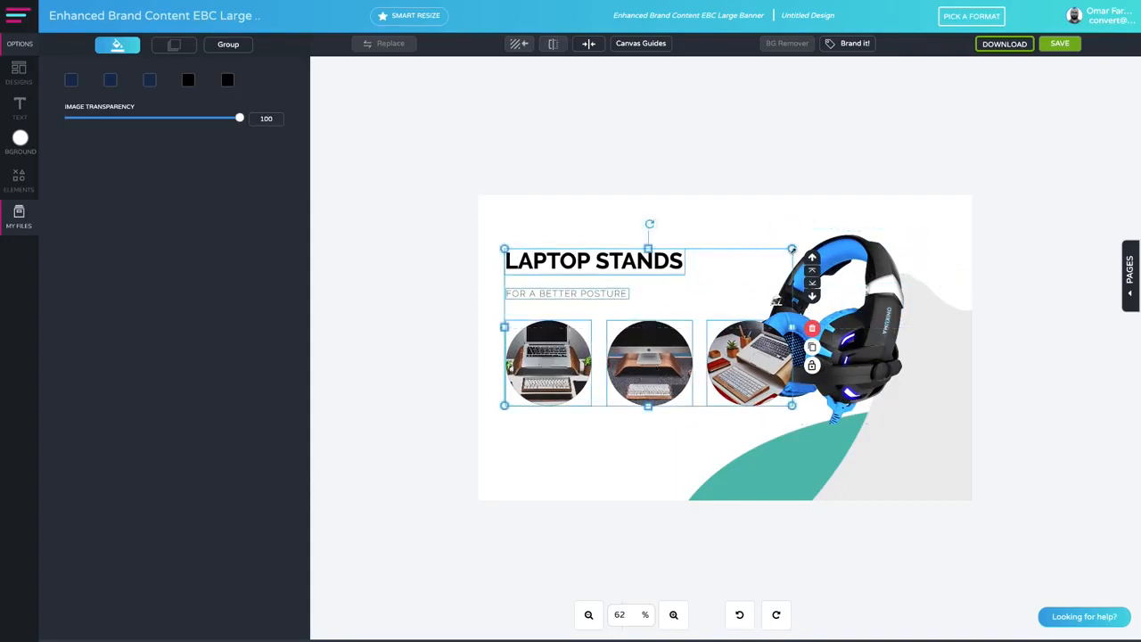
{"action": "left_click_drag", "start_coordinate": [791, 249], "coordinate": [733, 280]}
{"action": "left_click_drag", "start_coordinate": [704, 370], "coordinate": [700, 353]}
- Shift the headset and the teal-and-grey shape group slightly right and bring the shape group forward
{"action": "left_click", "coordinate": [839, 384]}
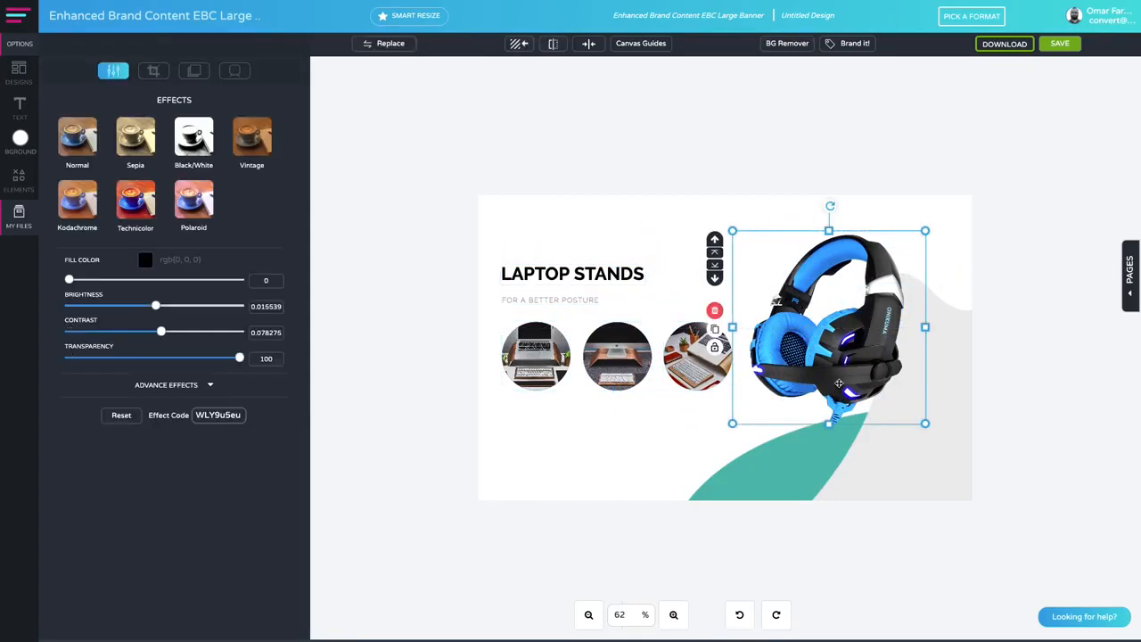
{"action": "left_click", "coordinate": [838, 383]}
{"action": "left_click_drag", "start_coordinate": [940, 438], "coordinate": [947, 450]}
{"action": "left_click", "coordinate": [676, 283]}
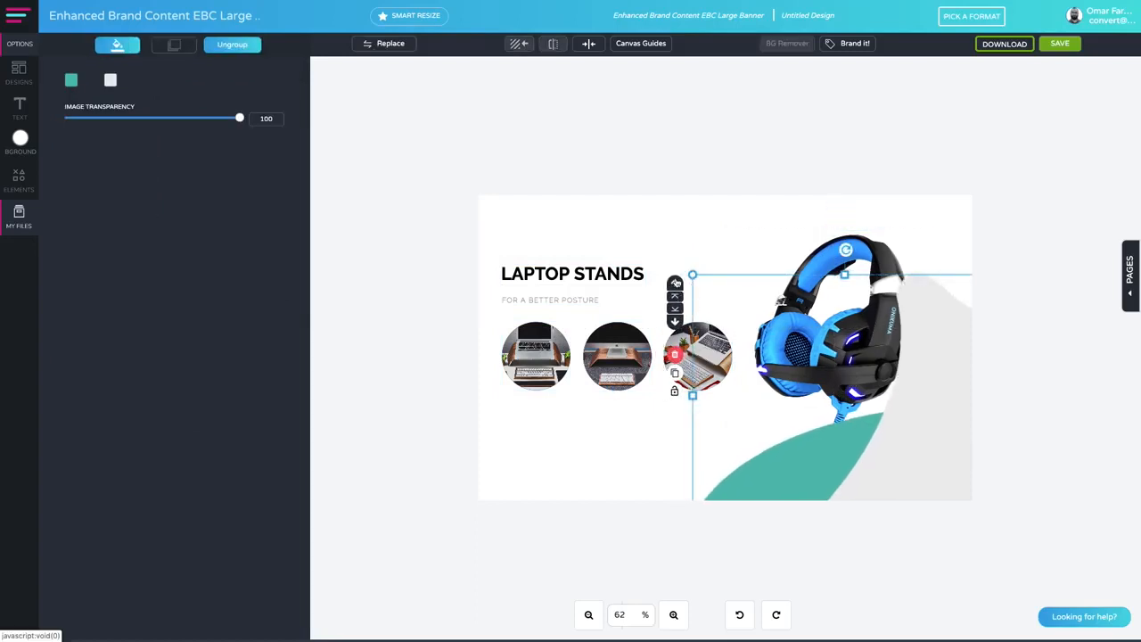
- Ungroup the teal-and-grey shapes and delete the grey shape
{"action": "left_click", "coordinate": [927, 311]}
{"action": "left_click", "coordinate": [956, 313]}
{"action": "left_click", "coordinate": [331, 107]}
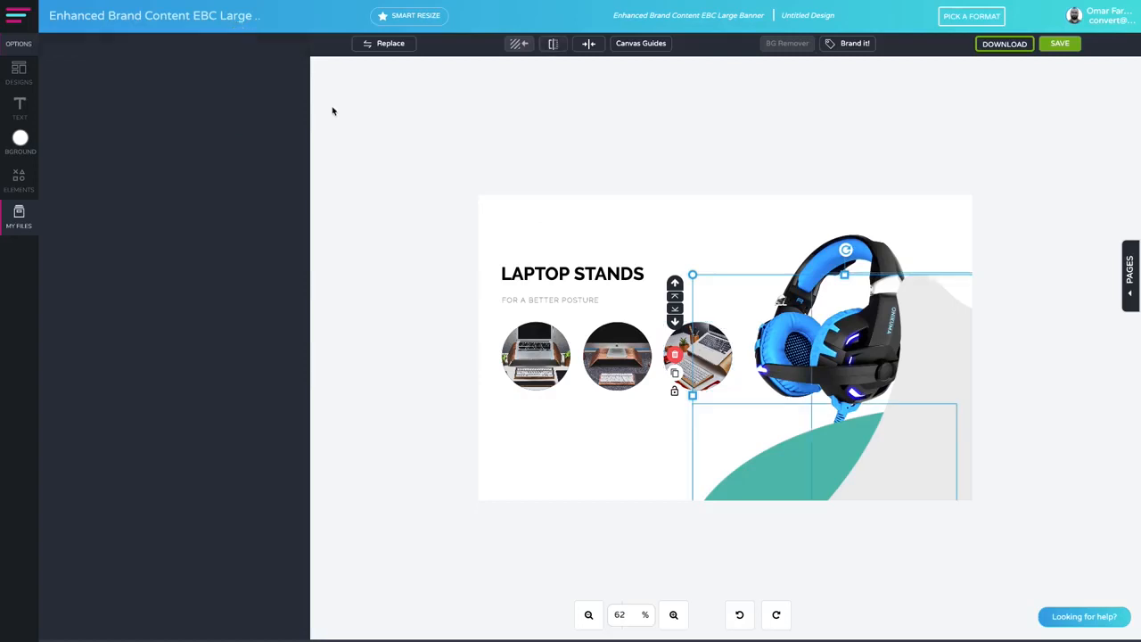
{"action": "left_click", "coordinate": [927, 340]}
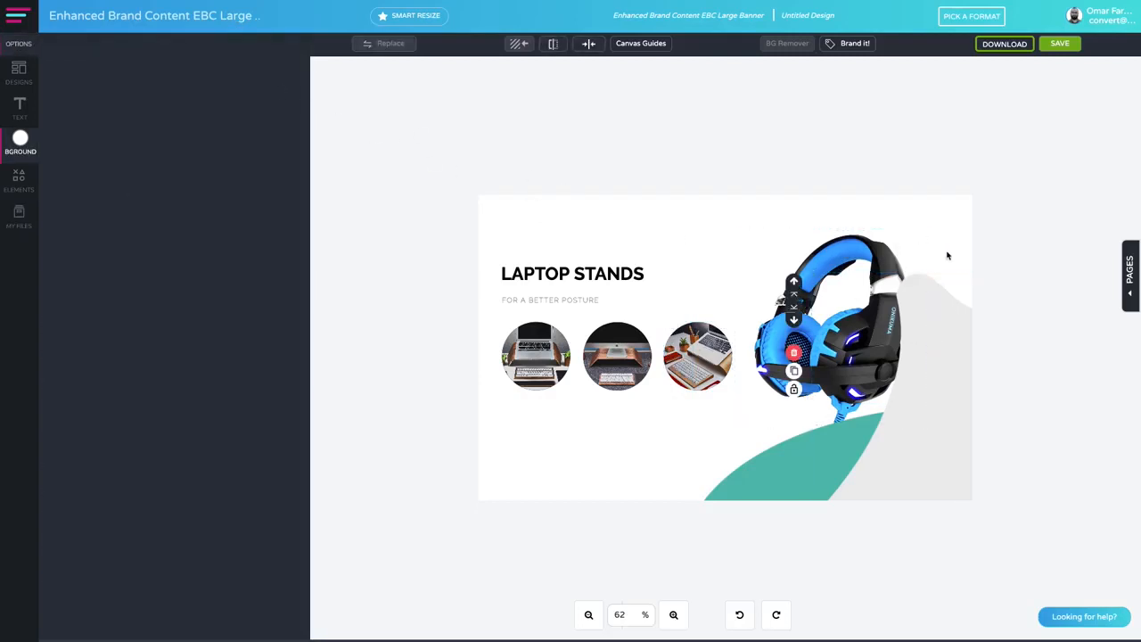
{"action": "left_click", "coordinate": [793, 355]}
- Move the headset slightly to the right above the teal shape
{"action": "left_click", "coordinate": [863, 351]}
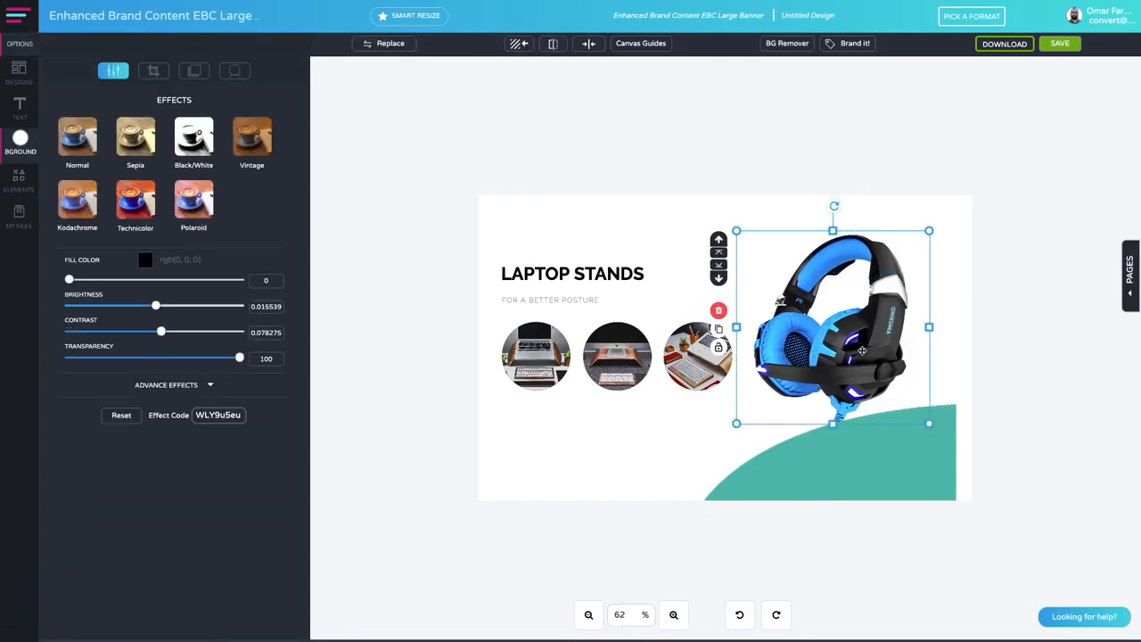
{"action": "left_click_drag", "start_coordinate": [843, 360], "coordinate": [851, 360]}
{"action": "left_click", "coordinate": [706, 433]}
{"action": "left_click", "coordinate": [661, 426]}
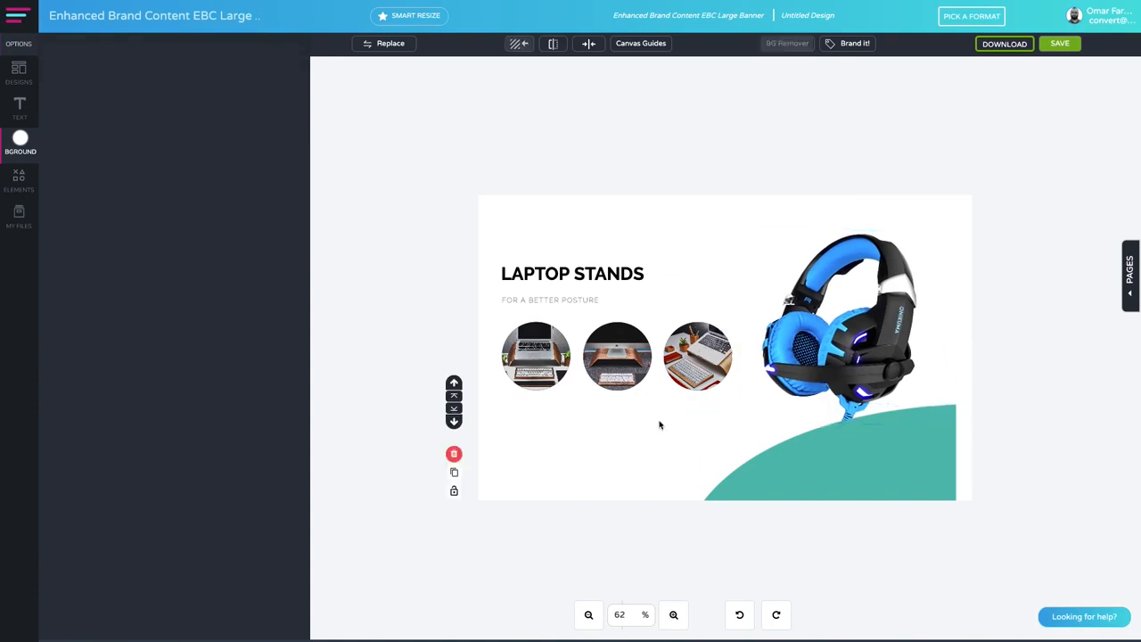
- Start replacing the photo in the leftmost circle and open the free images library as its source
{"action": "left_click", "coordinate": [621, 372]}
{"action": "left_click", "coordinate": [535, 356]}
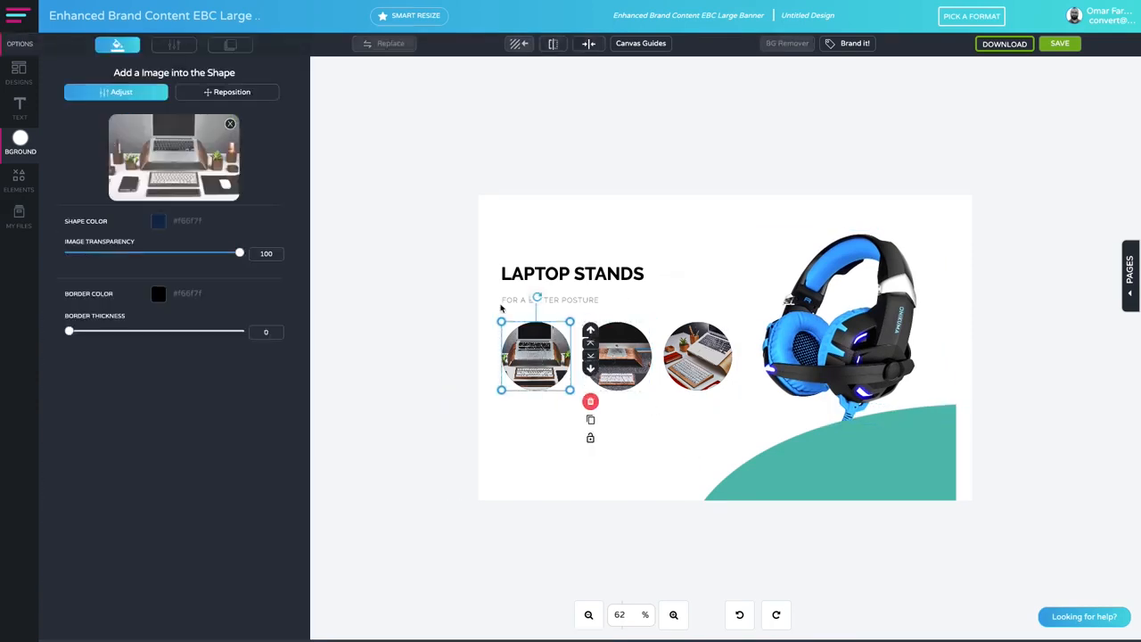
{"action": "left_click", "coordinate": [174, 153]}
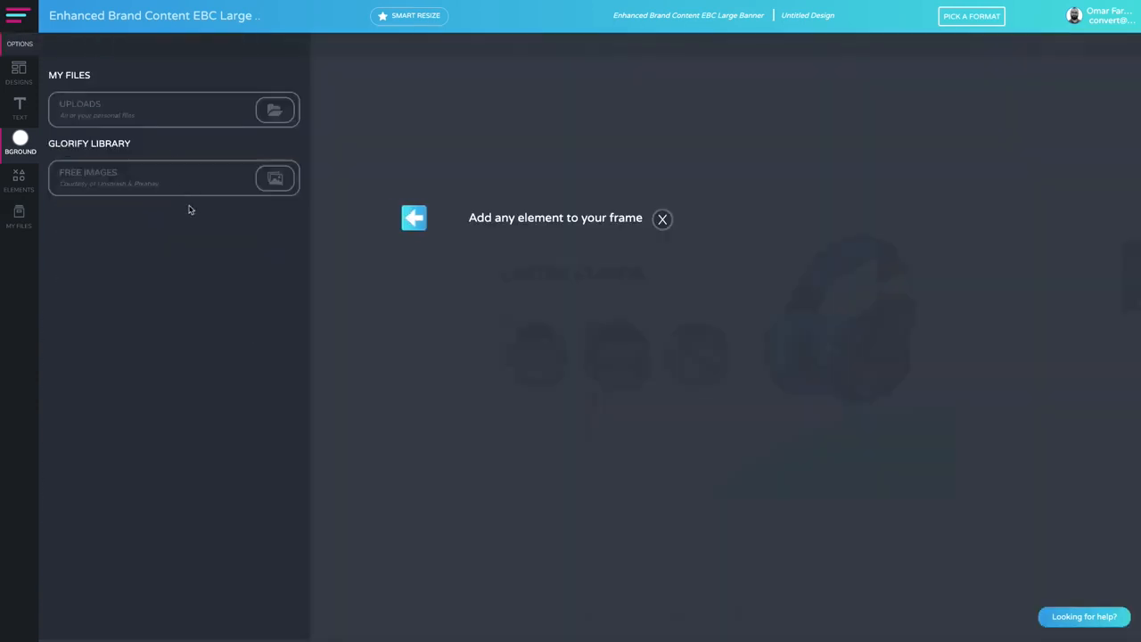
{"action": "left_click", "coordinate": [161, 109]}
{"action": "left_click", "coordinate": [257, 68]}
{"action": "left_click", "coordinate": [178, 179]}
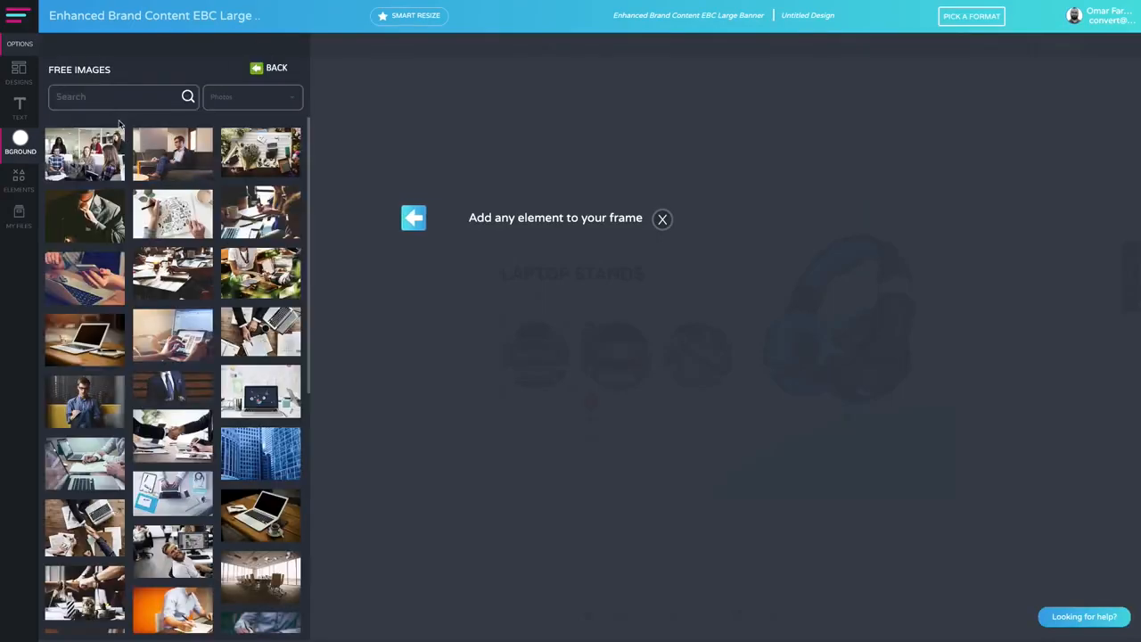
- Search the free images for "video gamer" and fill the circle with the photo of hands holding a dark controller
{"action": "left_click", "coordinate": [115, 99]}
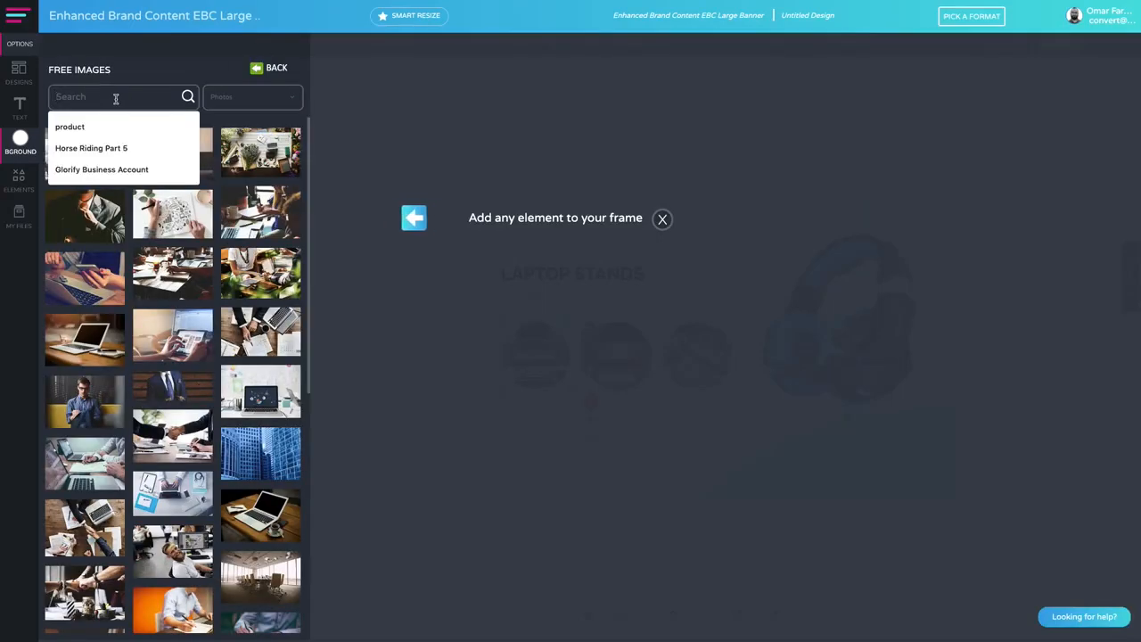
{"action": "type", "text": "gamer"}
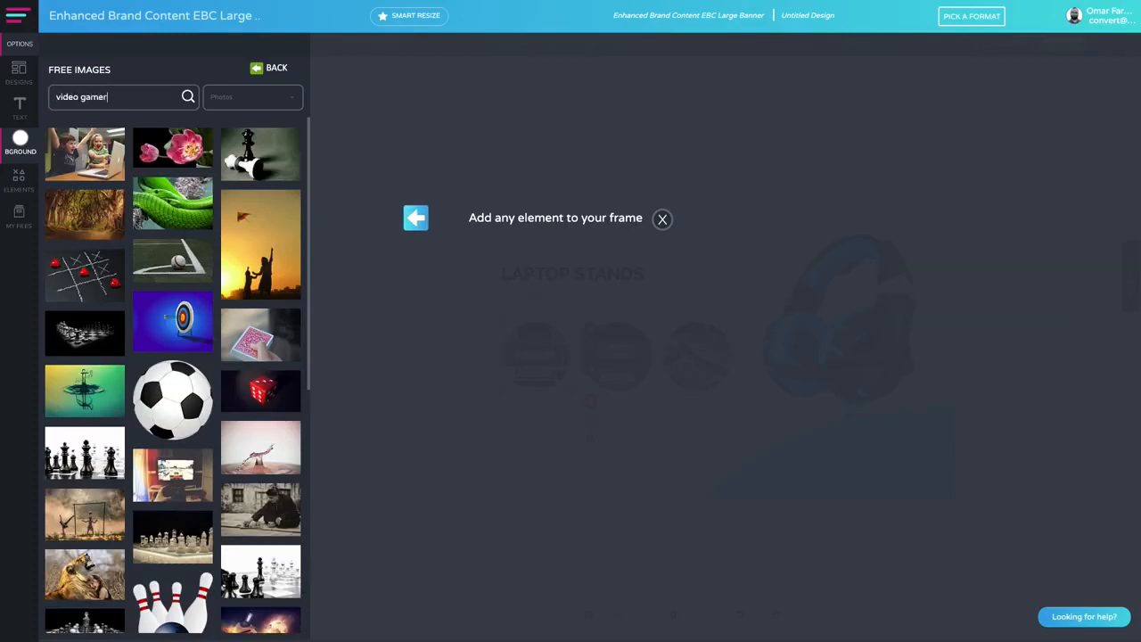
{"action": "key", "text": "Return"}
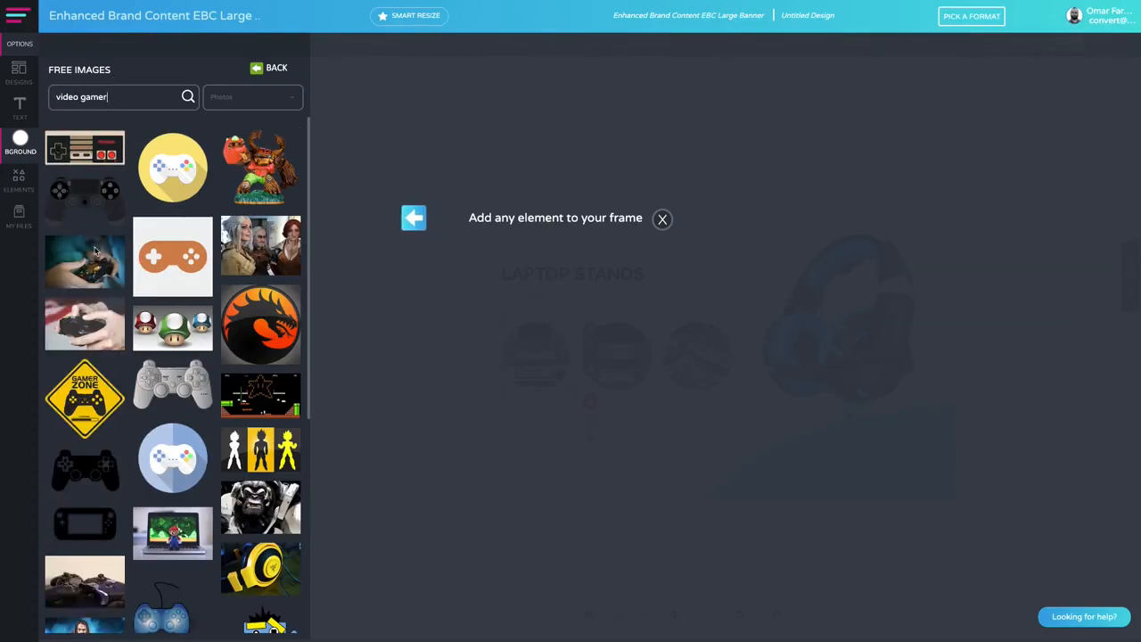
{"action": "left_click", "coordinate": [96, 251]}
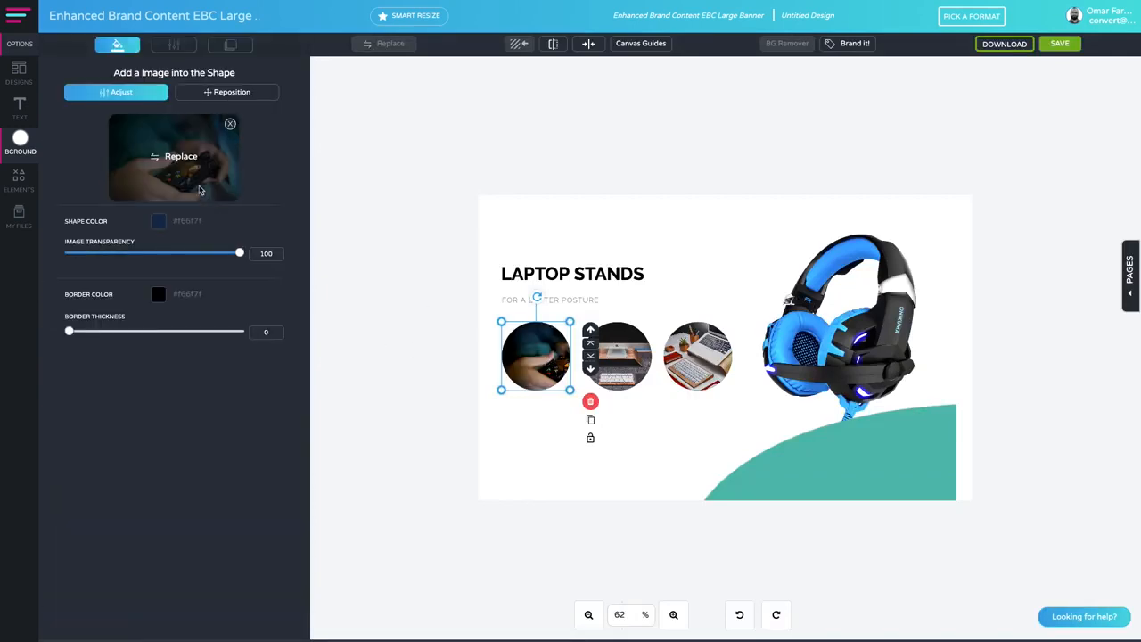
- Reposition the controller photo inside its circle, with zoom at about 0.35 and a slight horizontal shift
{"action": "left_click", "coordinate": [224, 93]}
{"action": "left_click_drag", "start_coordinate": [73, 129], "coordinate": [68, 130]}
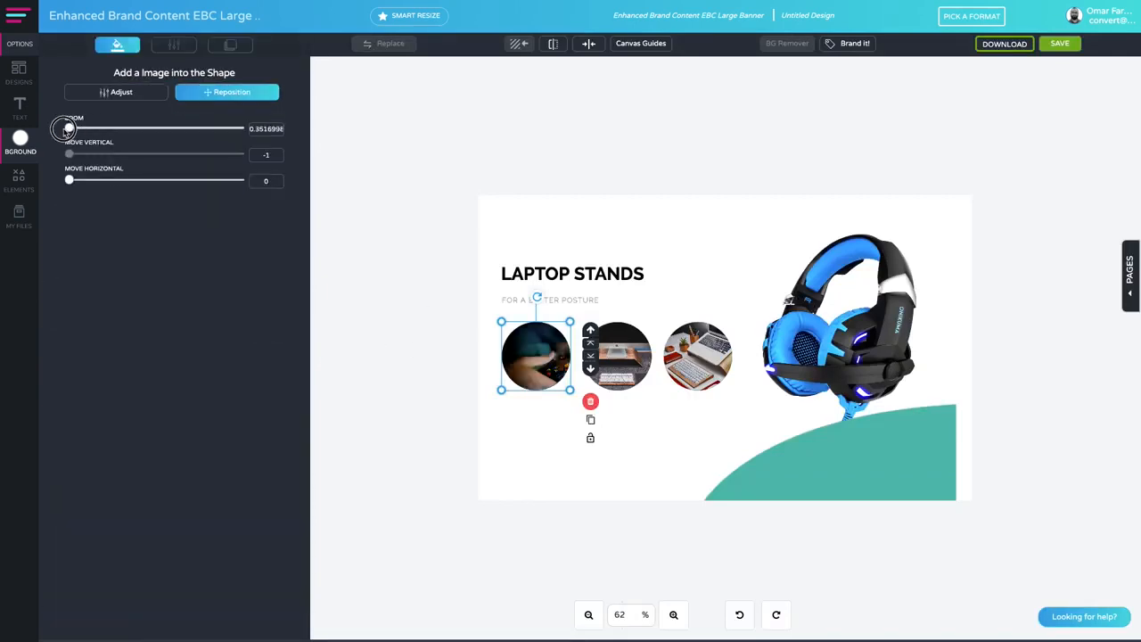
{"action": "left_click_drag", "start_coordinate": [69, 181], "coordinate": [77, 181]}
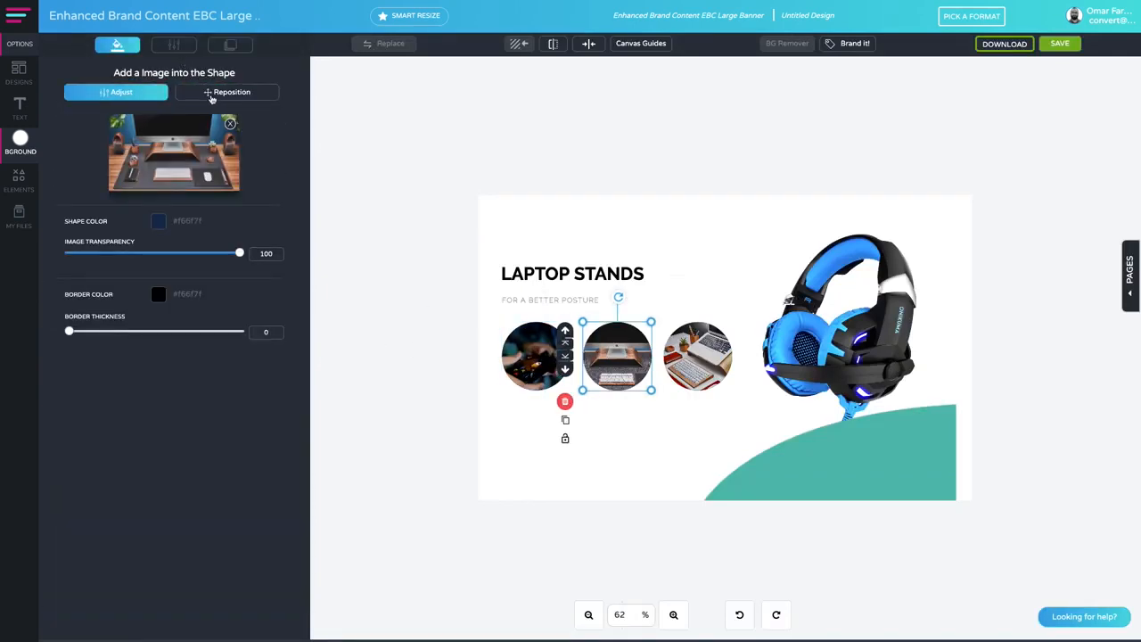
- Start replacing the middle circle's photo from the free images library and search it for "audio"
{"action": "left_click", "coordinate": [181, 174]}
{"action": "left_click", "coordinate": [116, 172]}
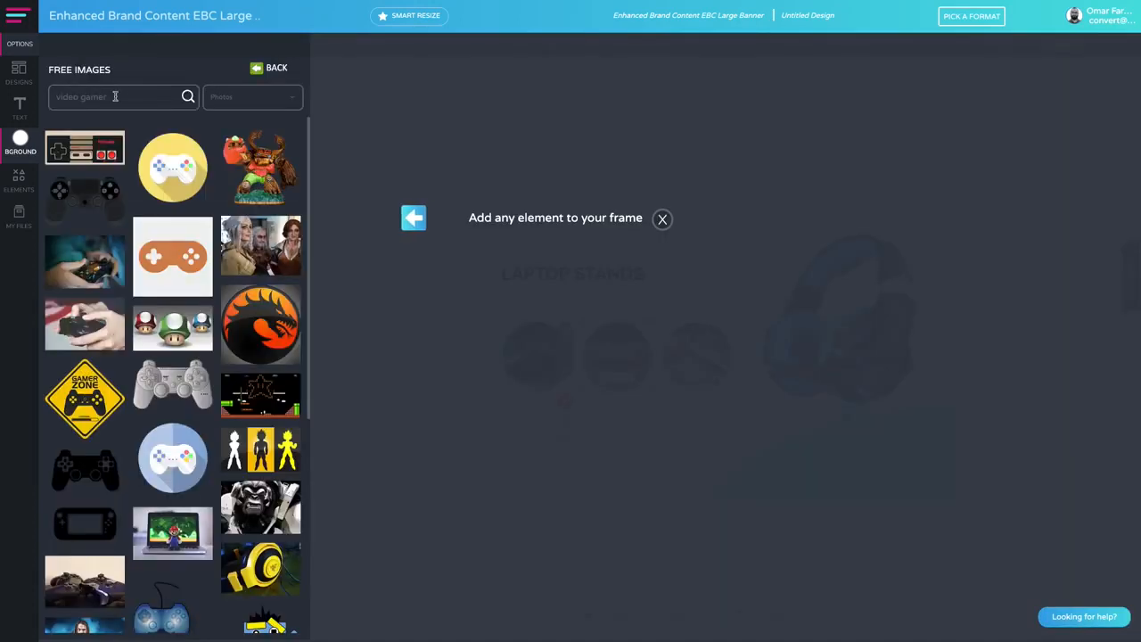
{"action": "triple_click", "coordinate": [103, 98]}
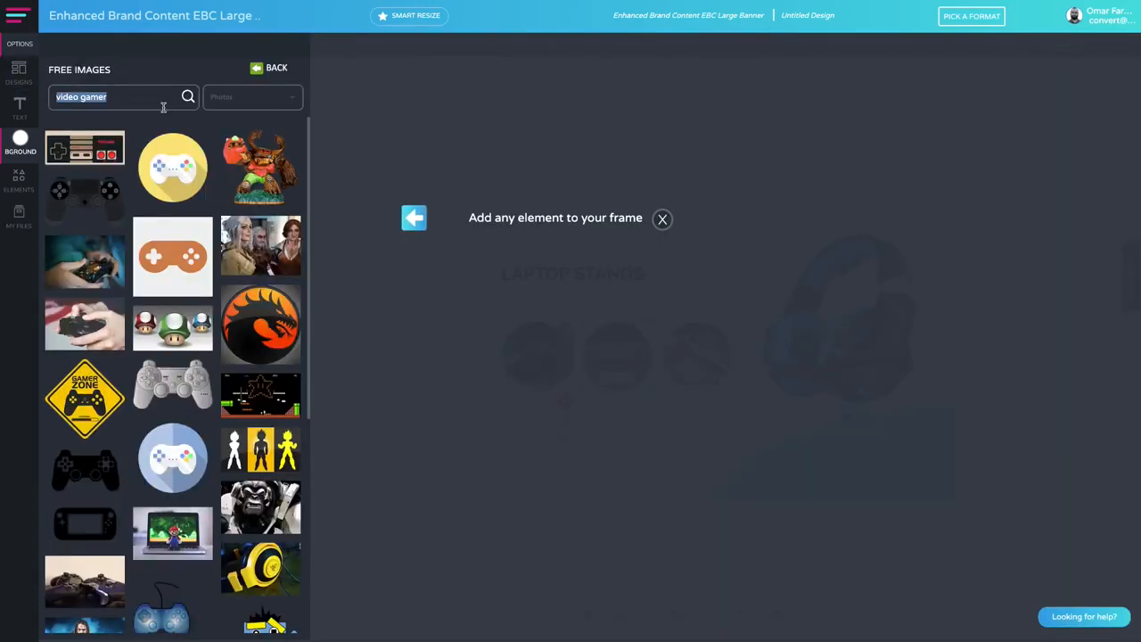
{"action": "type", "text": "audio"}
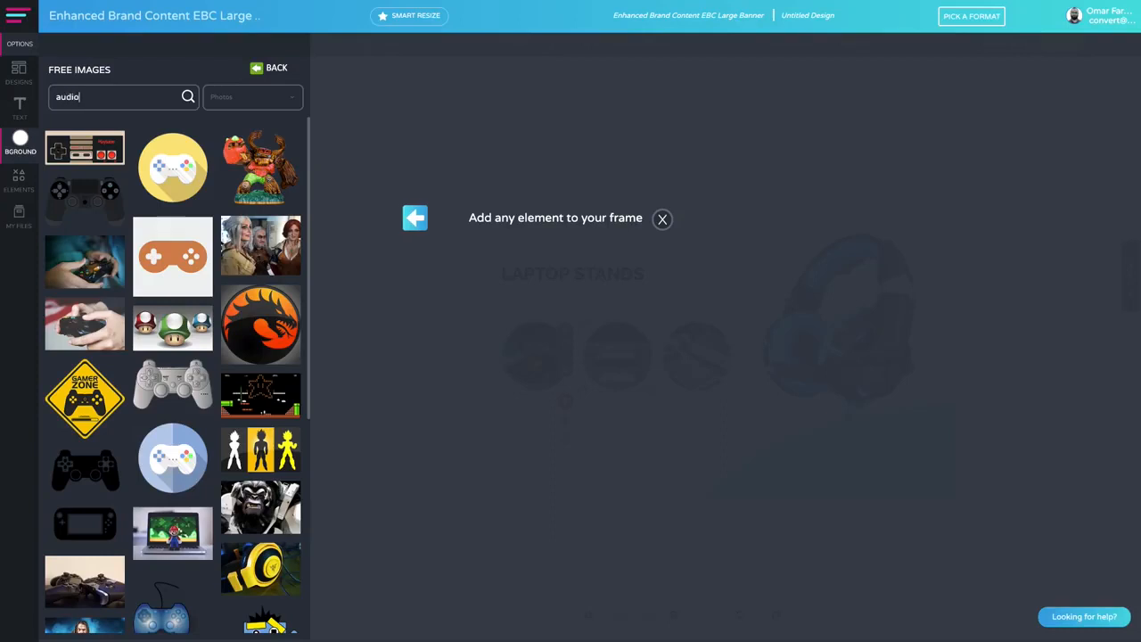
{"action": "left_click", "coordinate": [184, 96]}
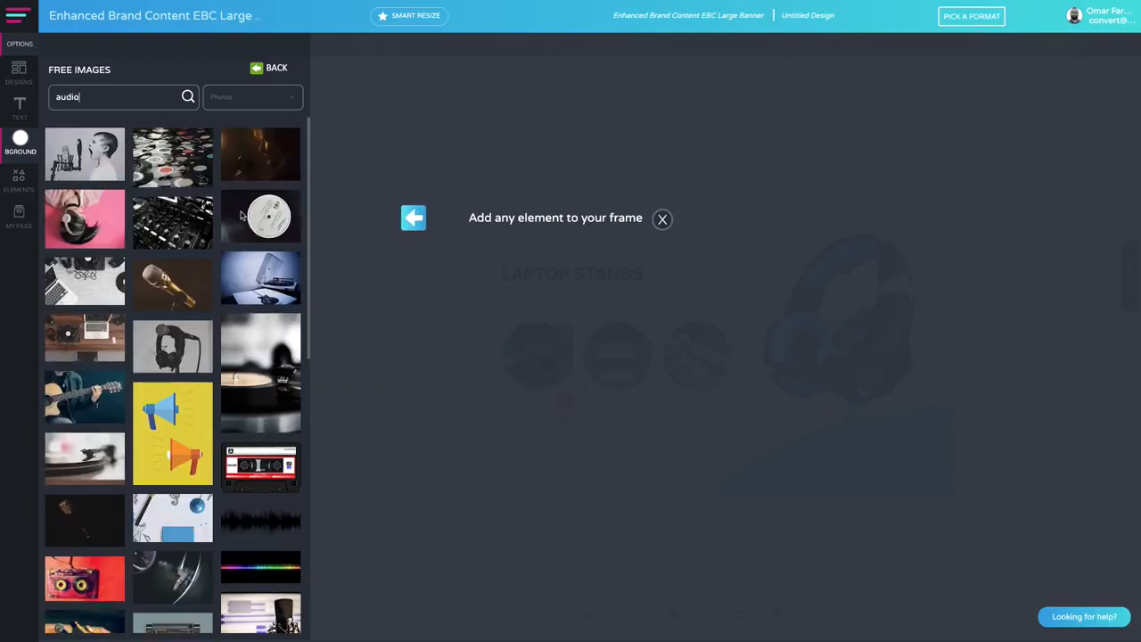
- Fill the middle circle with the rainbow sound wave image on black, enlarging and shifting it vertically so the wave fills the circle
{"action": "scroll", "coordinate": [240, 215], "scroll_direction": "down", "scroll_amount": 5}
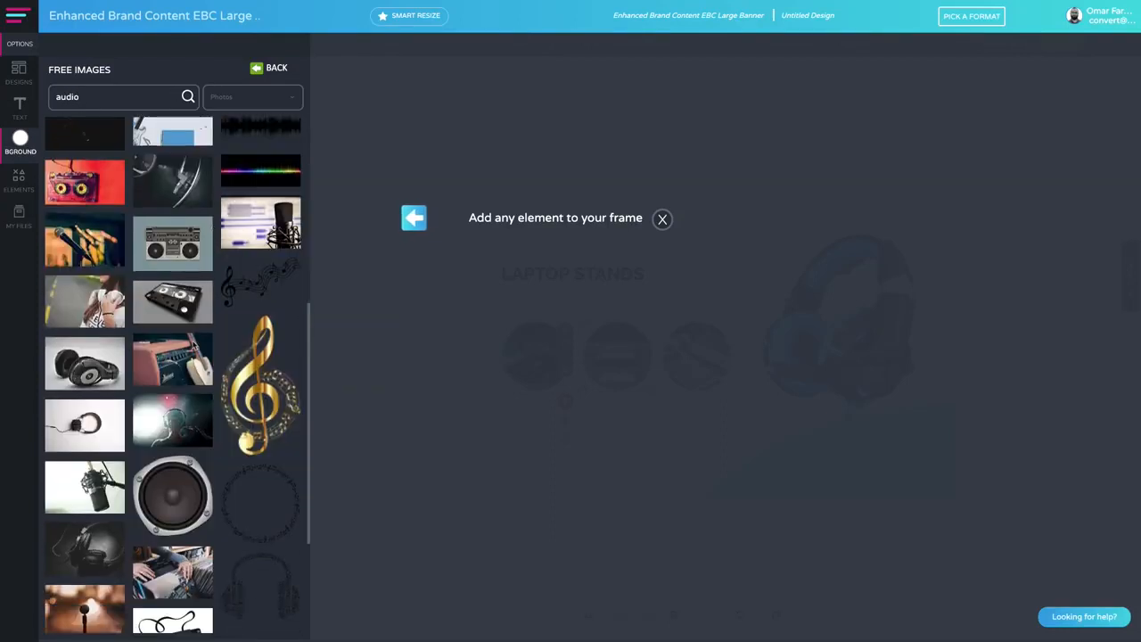
{"action": "scroll", "coordinate": [189, 419], "scroll_direction": "down", "scroll_amount": 2}
{"action": "scroll", "coordinate": [193, 403], "scroll_direction": "up", "scroll_amount": 4}
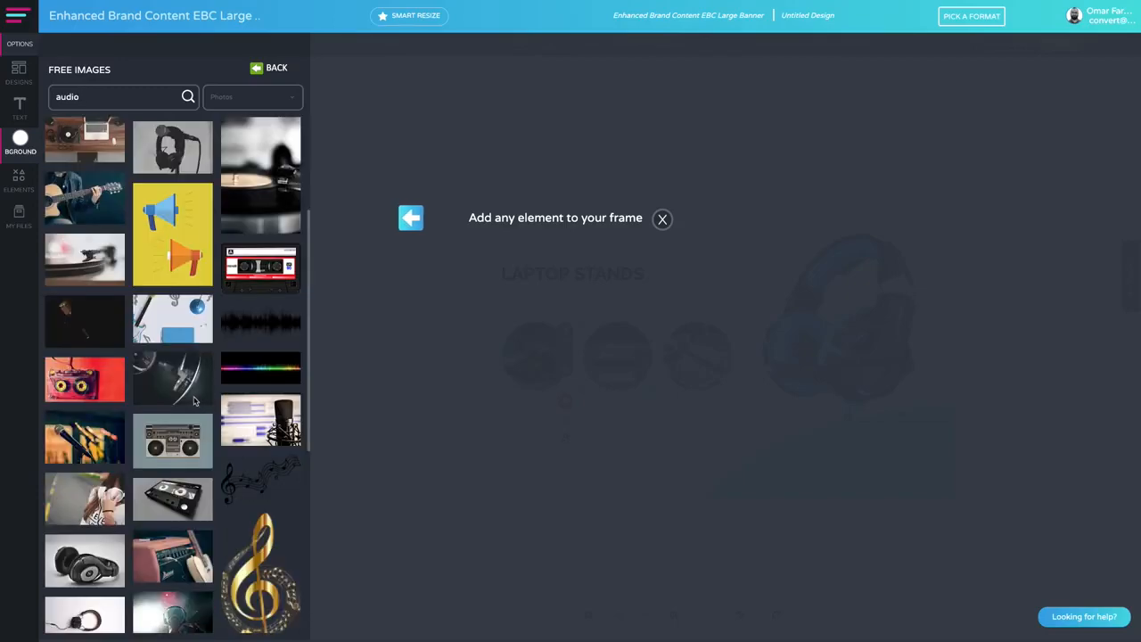
{"action": "scroll", "coordinate": [194, 398], "scroll_direction": "down", "scroll_amount": 1}
{"action": "scroll", "coordinate": [230, 336], "scroll_direction": "down", "scroll_amount": 2}
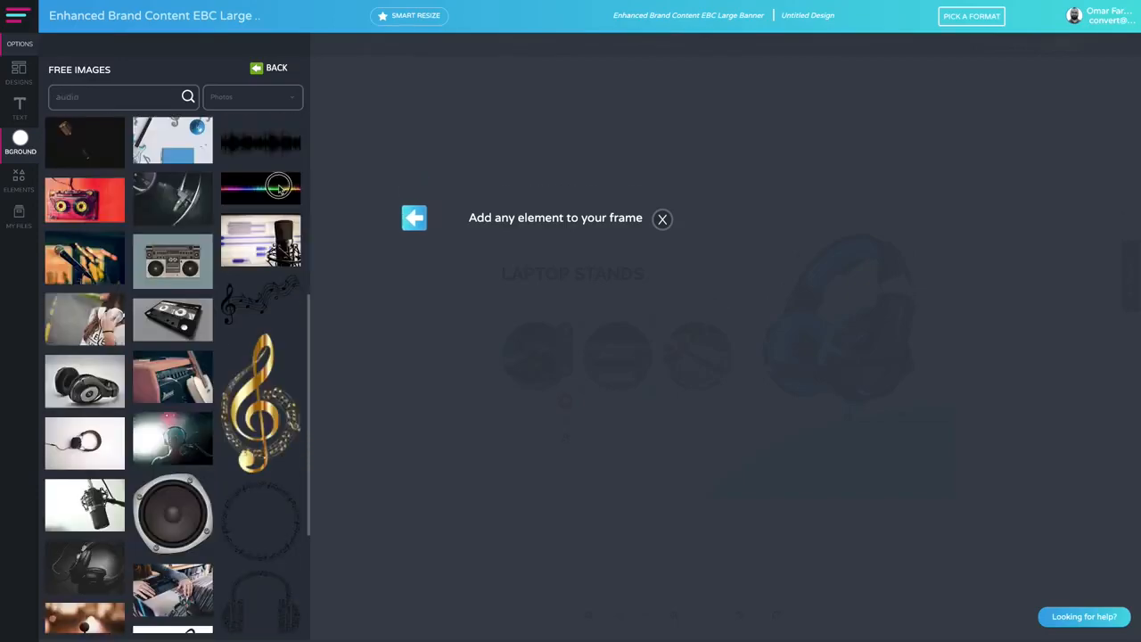
{"action": "left_click", "coordinate": [277, 189]}
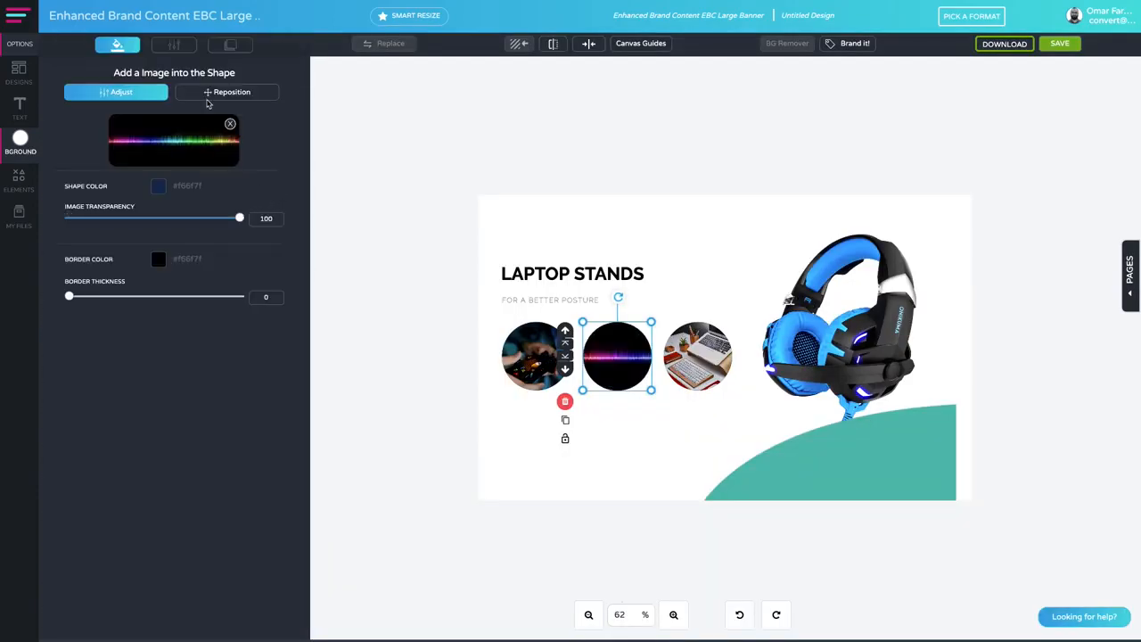
{"action": "left_click", "coordinate": [213, 96]}
{"action": "left_click_drag", "start_coordinate": [69, 127], "coordinate": [154, 154]}
- Start replacing the laptop photo in the third circle and search the free images for "led"
{"action": "left_click", "coordinate": [696, 352]}
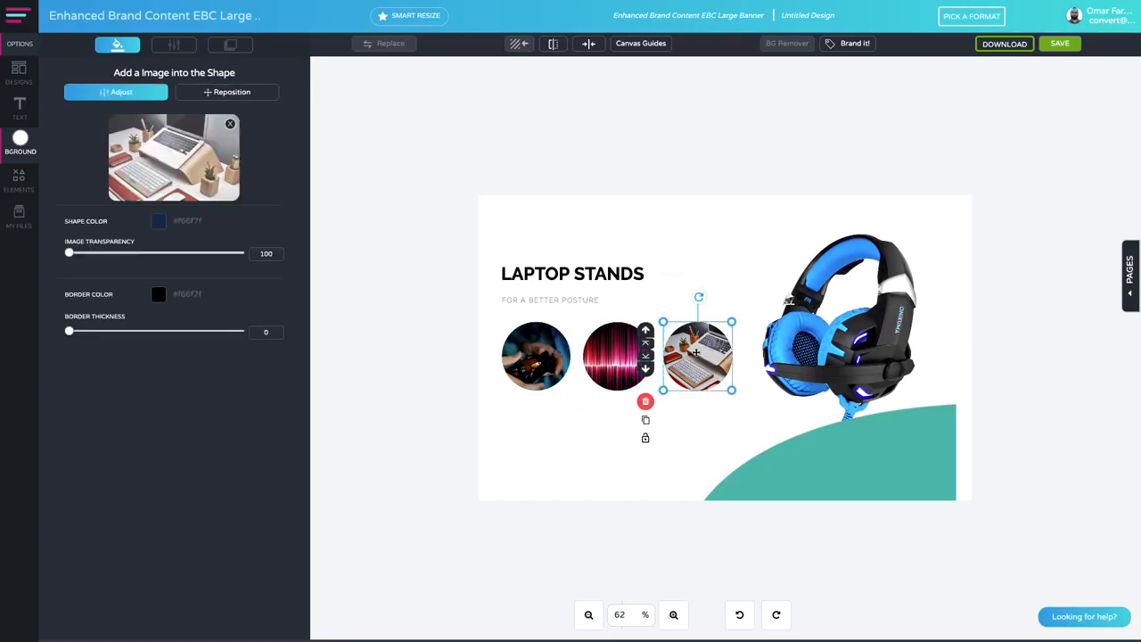
{"action": "left_click", "coordinate": [174, 156]}
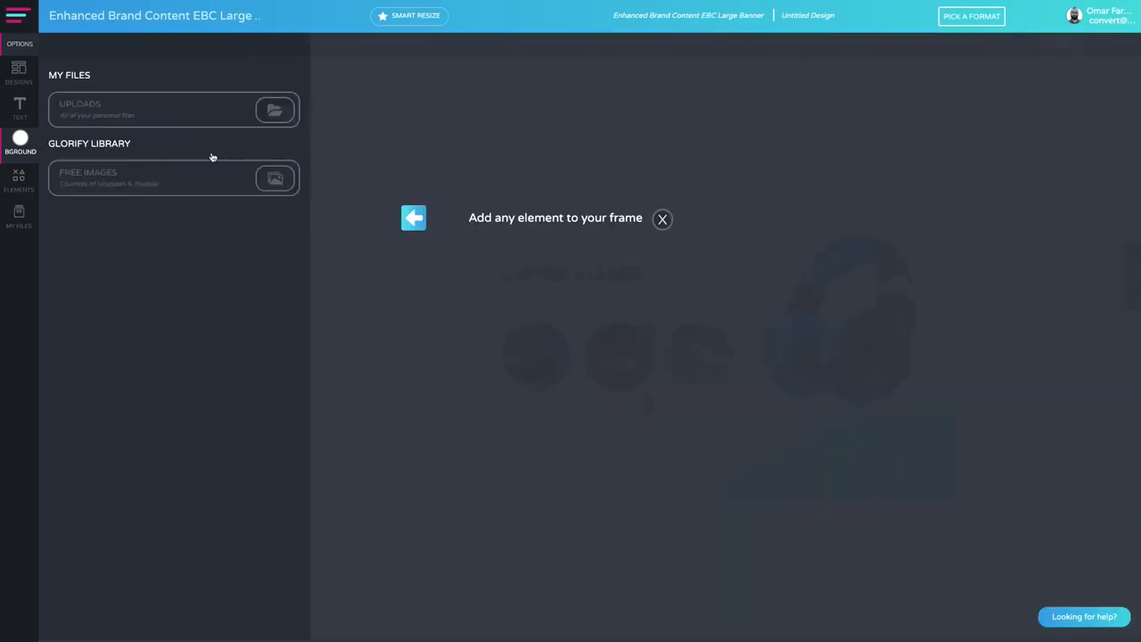
{"action": "left_click", "coordinate": [158, 175]}
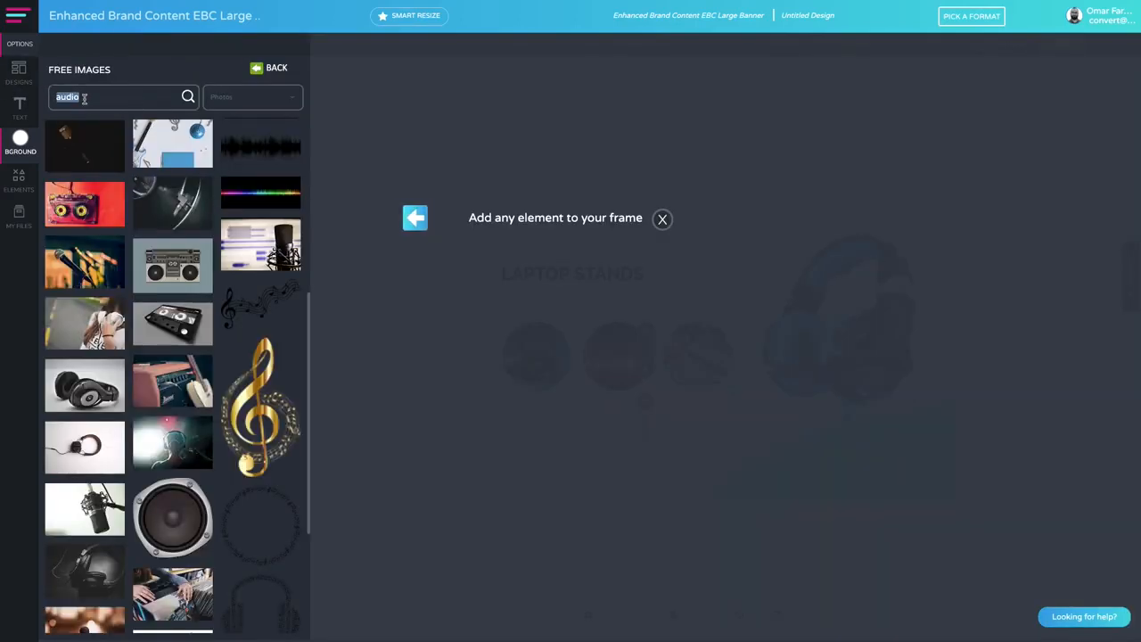
{"action": "type", "text": "led"}
{"action": "key", "text": "Return"}
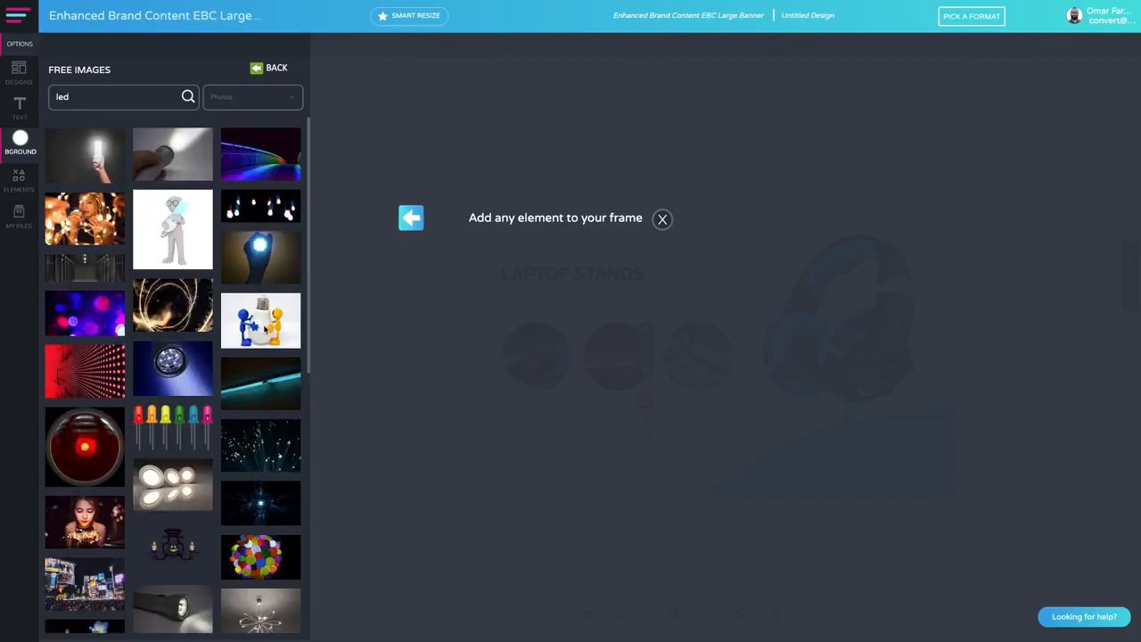
- Browse the LED images and fill the third circle with the dark photo of a glowing blue-white square light
{"action": "scroll", "coordinate": [260, 352], "scroll_direction": "down", "scroll_amount": 3}
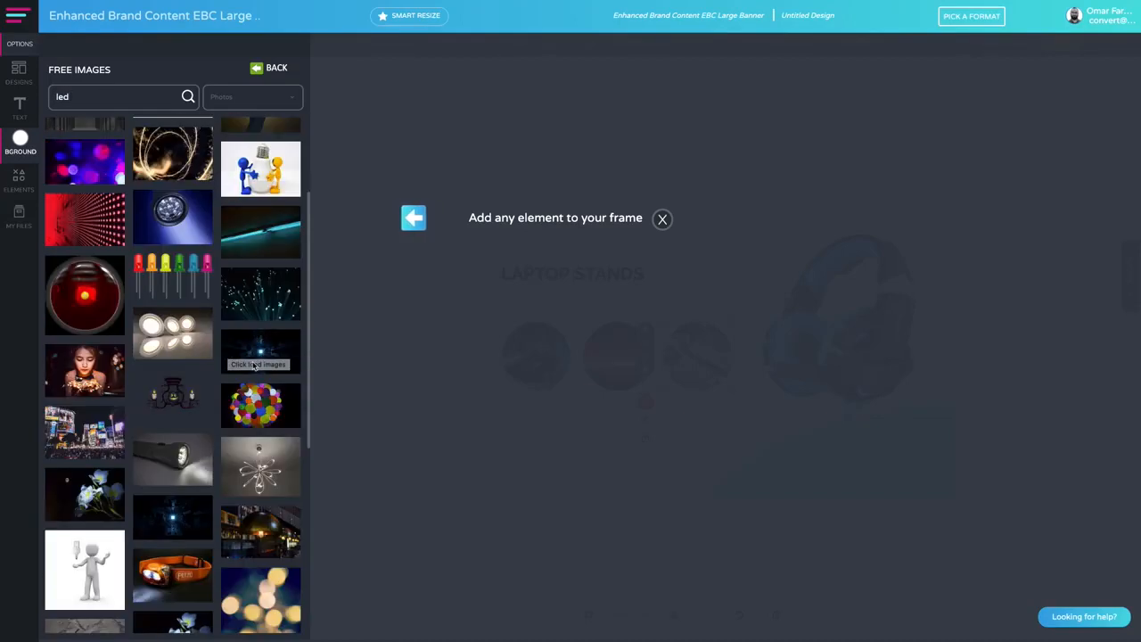
{"action": "scroll", "coordinate": [254, 365], "scroll_direction": "down", "scroll_amount": 3}
{"action": "scroll", "coordinate": [196, 364], "scroll_direction": "up", "scroll_amount": 3}
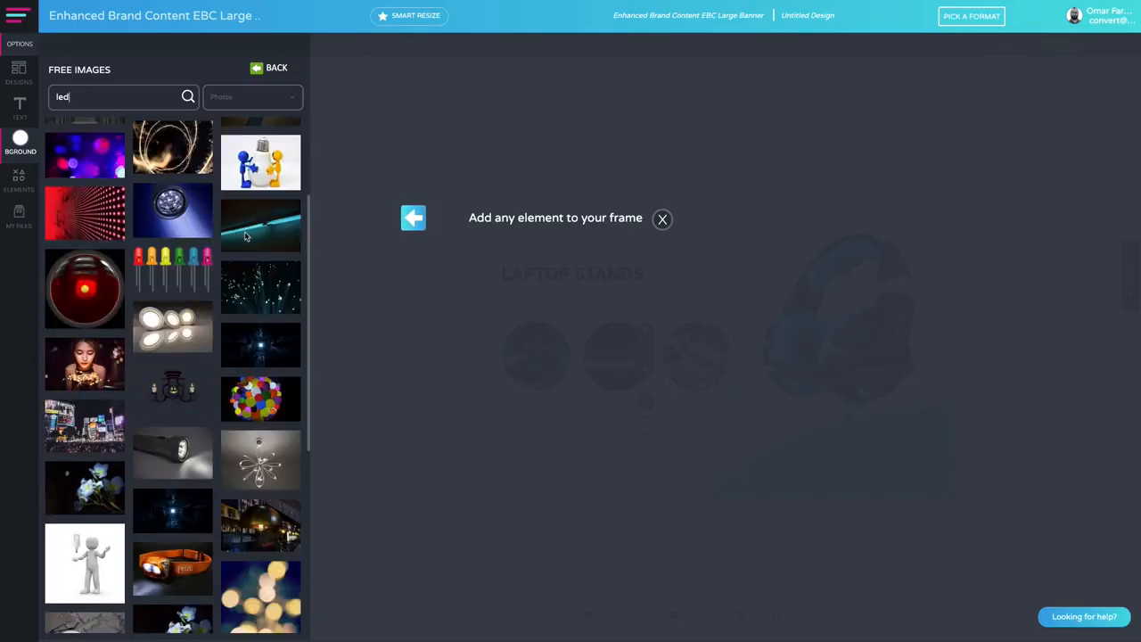
{"action": "scroll", "coordinate": [250, 236], "scroll_direction": "down", "scroll_amount": 6}
{"action": "scroll", "coordinate": [179, 302], "scroll_direction": "up", "scroll_amount": 3}
{"action": "left_click", "coordinate": [179, 301]}
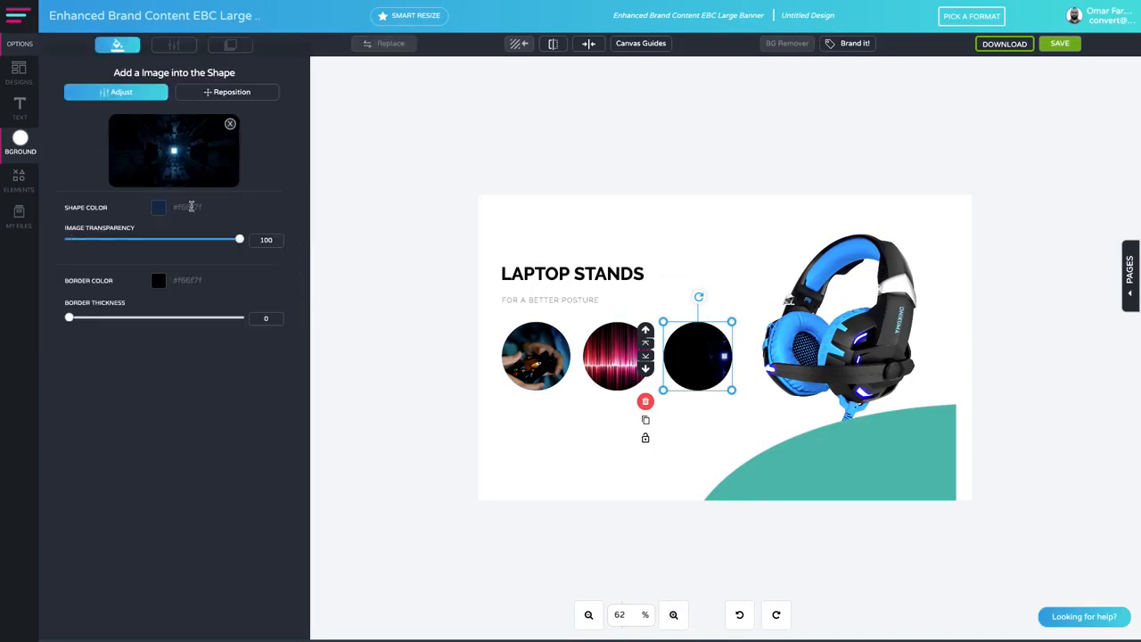
- Enlarge the light photo and shift it vertically and horizontally so the glowing square is centred in the third circle
{"action": "left_click", "coordinate": [214, 92]}
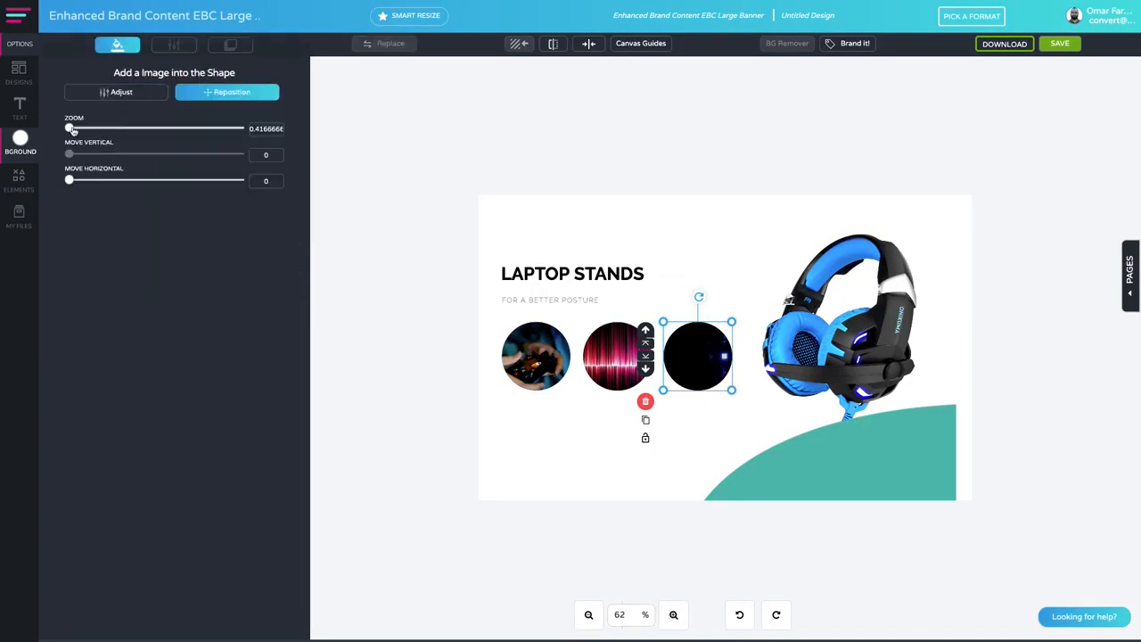
{"action": "left_click_drag", "start_coordinate": [71, 127], "coordinate": [136, 154]}
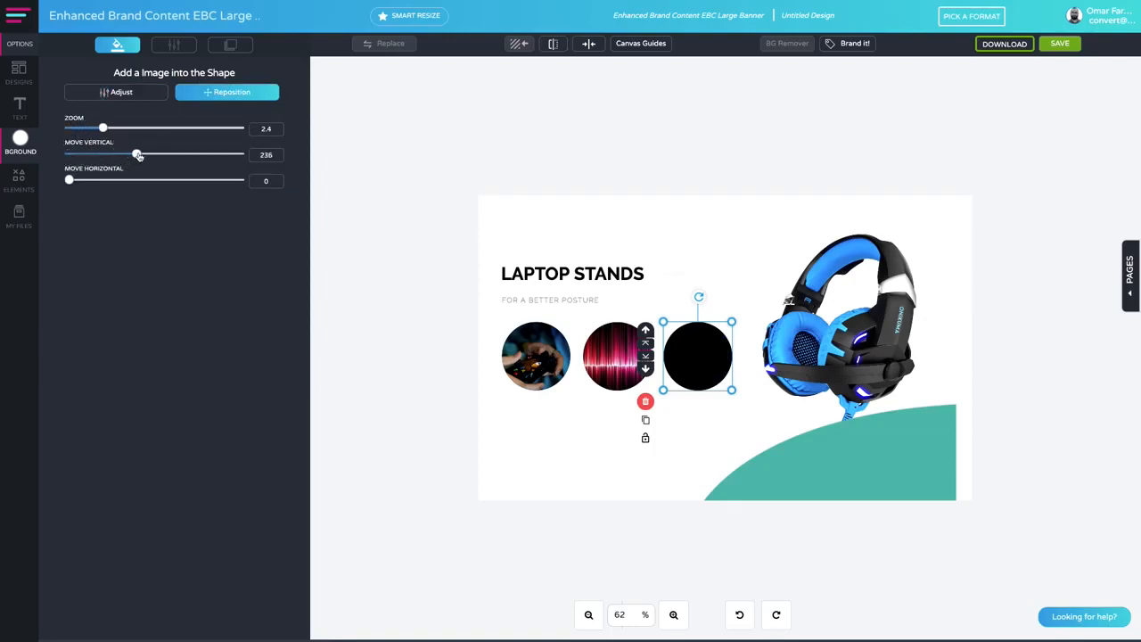
{"action": "left_click_drag", "start_coordinate": [70, 179], "coordinate": [155, 180]}
{"action": "left_click", "coordinate": [105, 129]}
{"action": "left_click", "coordinate": [593, 446]}
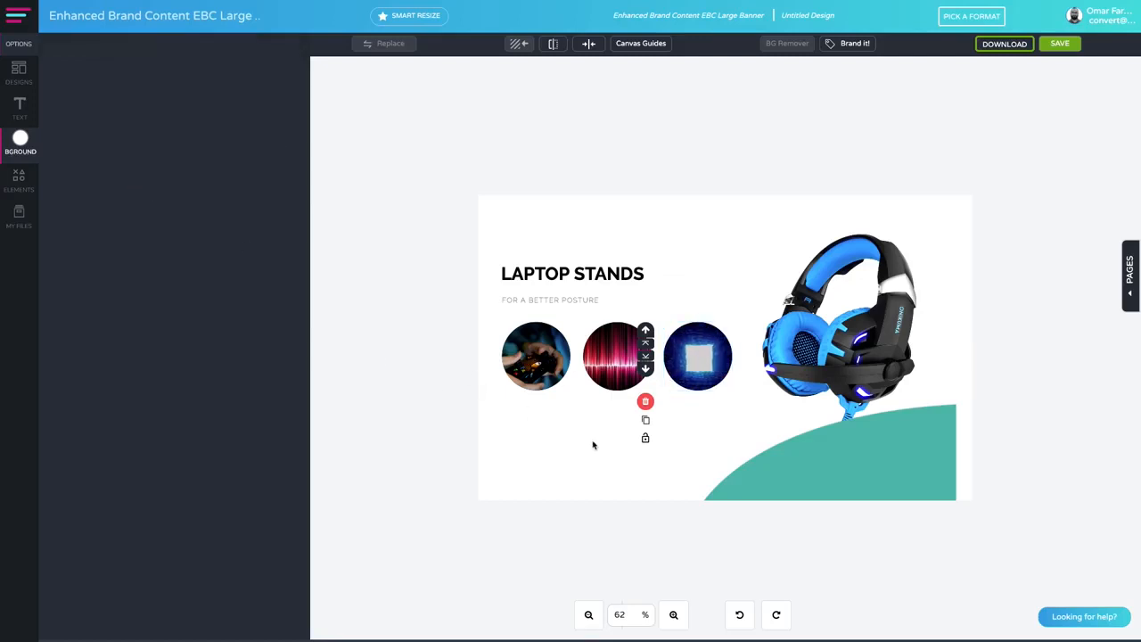
- Give the banner a light grey background and dark navy headline, and remove the teal curved shape beneath the headset
{"action": "left_click", "coordinate": [735, 460]}
{"action": "left_click", "coordinate": [454, 453]}
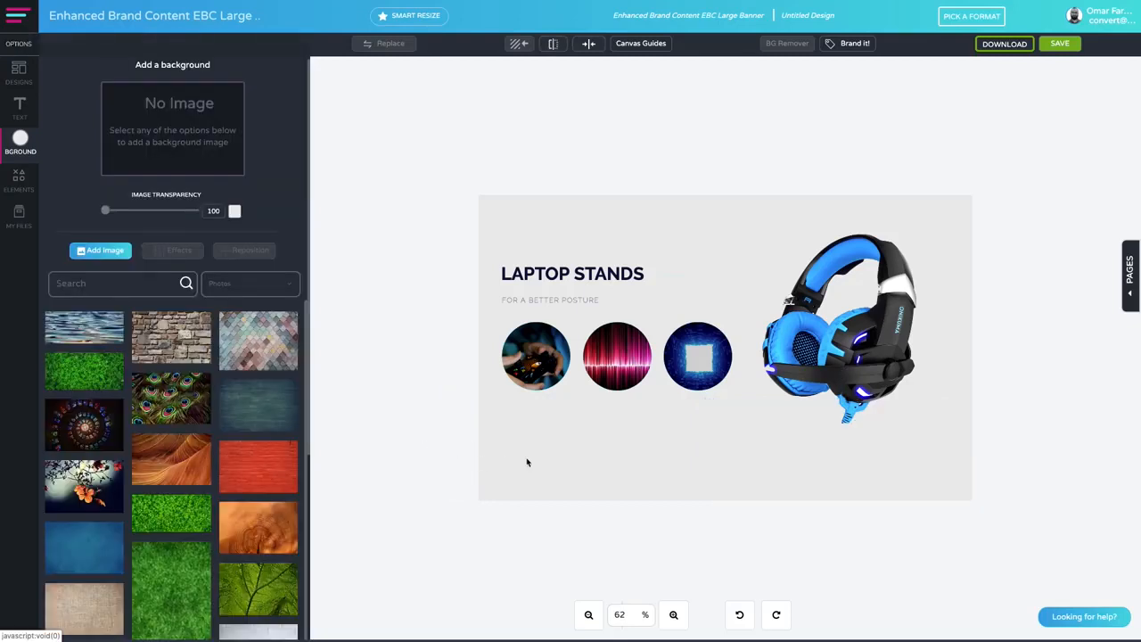
- Enlarge the headset to nearly the full banner height and position it beside the circles
{"action": "left_click", "coordinate": [806, 351]}
{"action": "left_click_drag", "start_coordinate": [748, 424], "coordinate": [669, 497]}
{"action": "left_click_drag", "start_coordinate": [838, 430], "coordinate": [903, 434]}
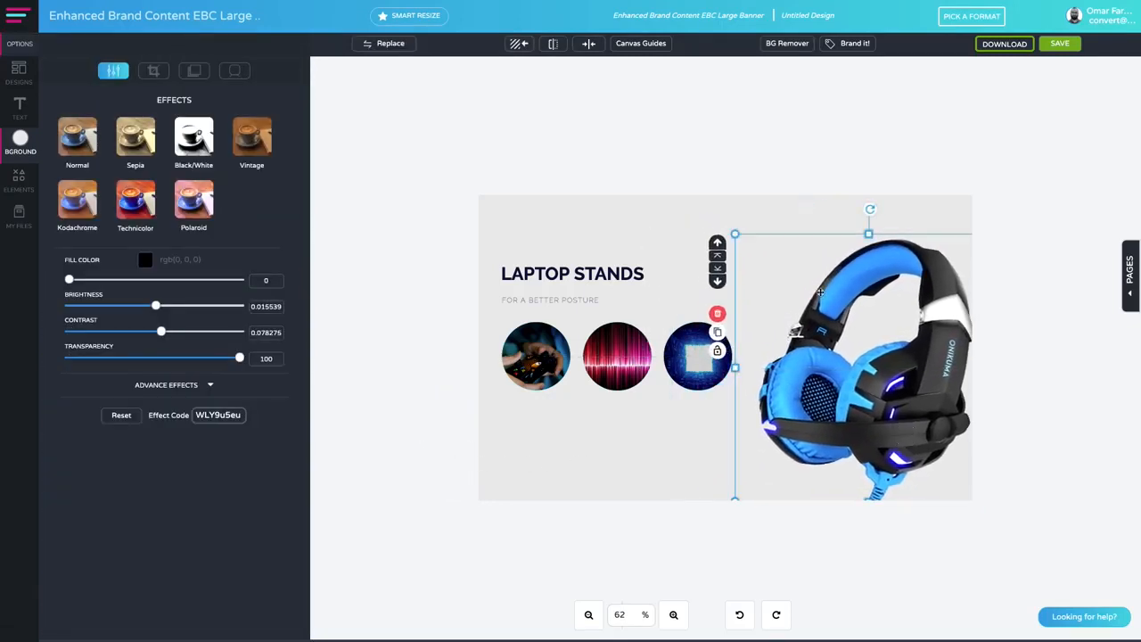
{"action": "left_click_drag", "start_coordinate": [885, 309], "coordinate": [866, 307]}
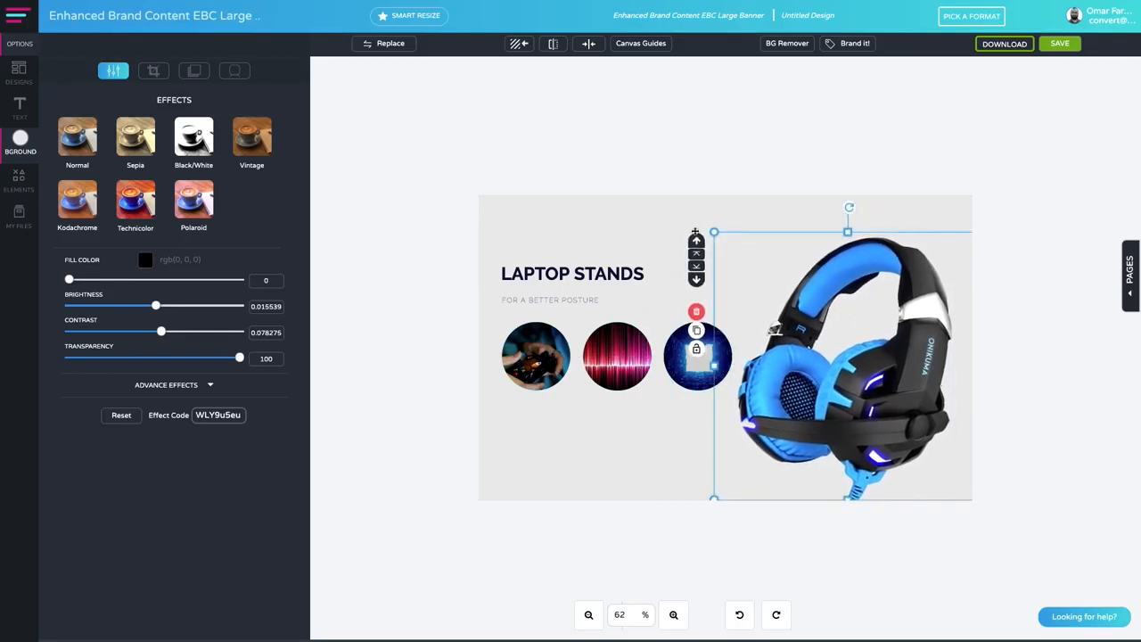
- Select the three photo circles together and scale them down slightly so they clear the headset
{"action": "left_click", "coordinate": [678, 416]}
{"action": "left_click_drag", "start_coordinate": [683, 422], "coordinate": [515, 334]}
{"action": "left_click_drag", "start_coordinate": [731, 390], "coordinate": [698, 381]}
{"action": "left_click", "coordinate": [719, 279]}
- Select the banner background and search the background photos for "universe"
{"action": "left_click", "coordinate": [687, 207]}
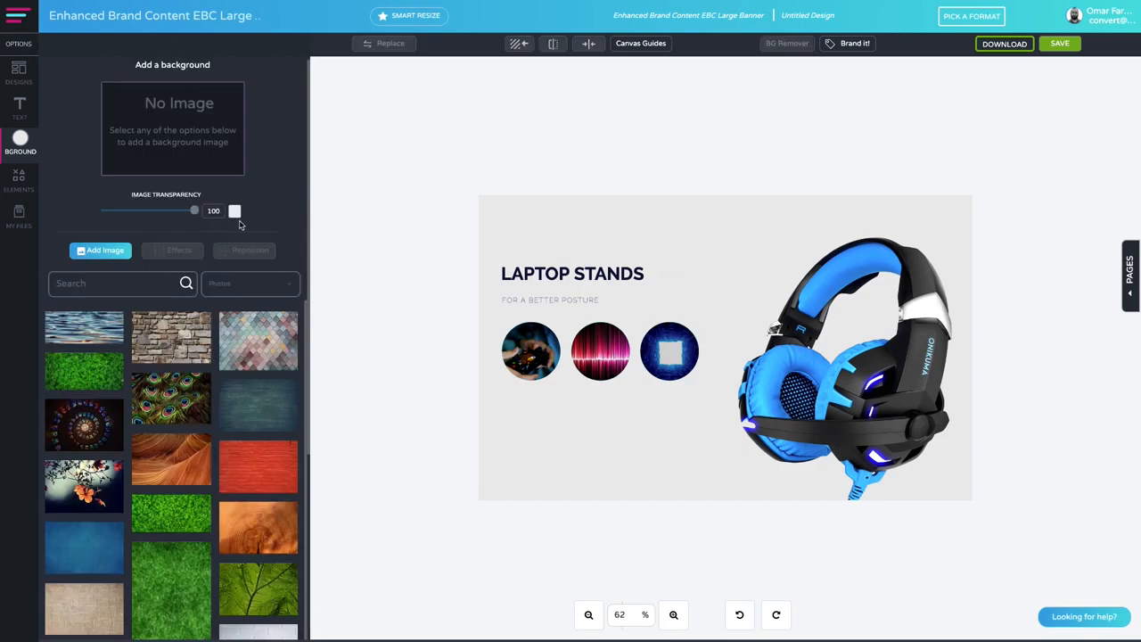
{"action": "left_click", "coordinate": [106, 287]}
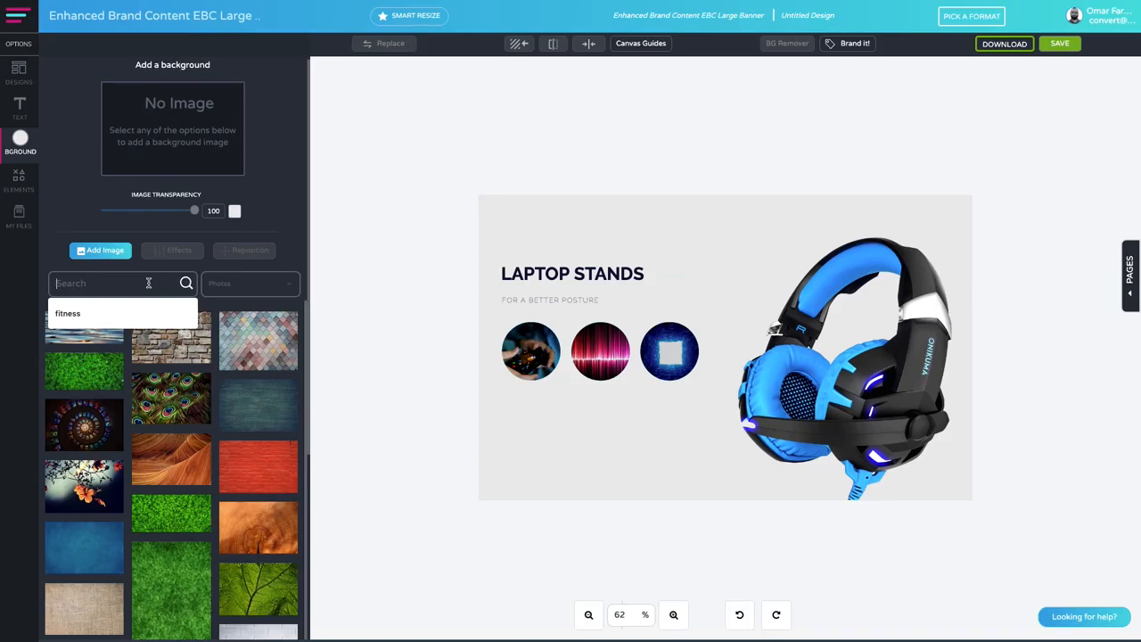
{"action": "type", "text": "universe"}
{"action": "key", "text": "Return"}
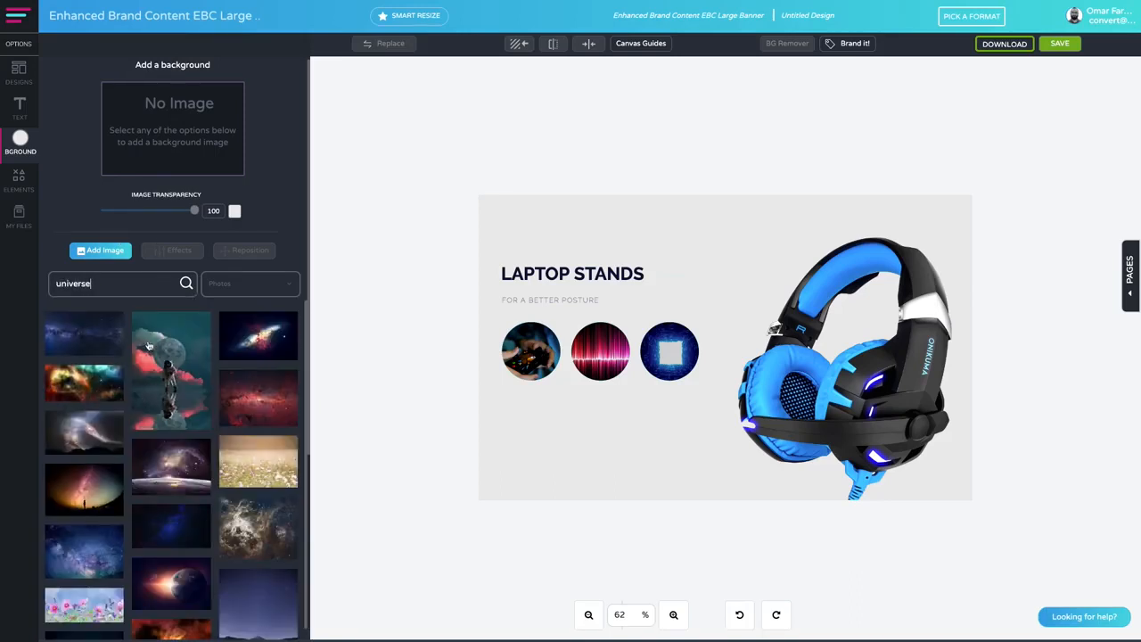
- Apply the photo of the astronaut in front of the moon as background and set its vertical position to -636
{"action": "left_click", "coordinate": [170, 359]}
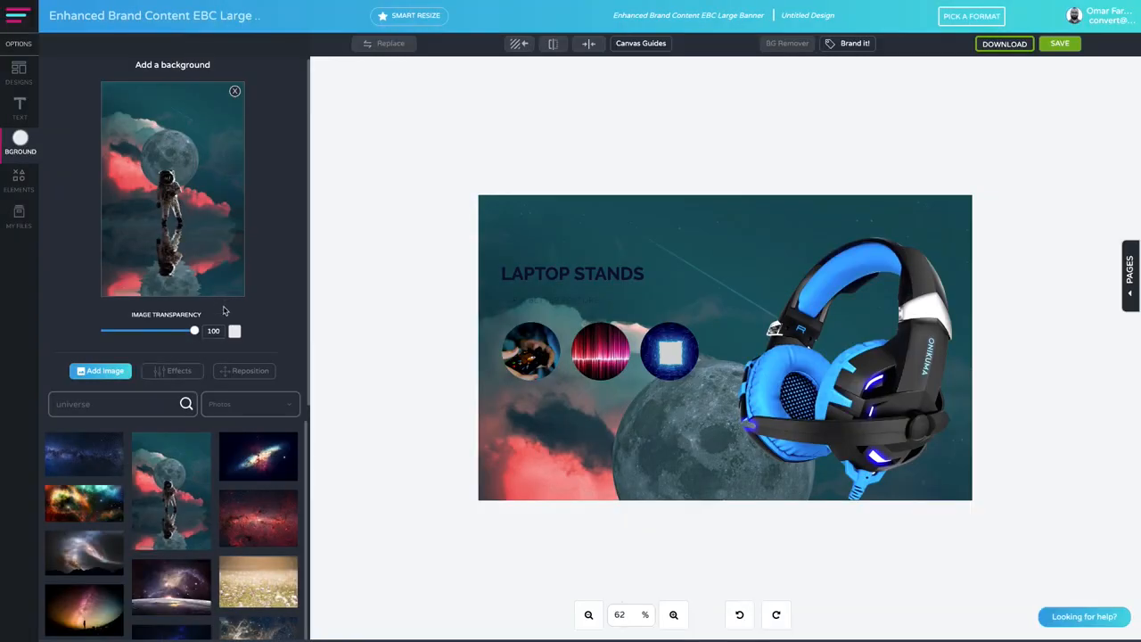
{"action": "left_click", "coordinate": [243, 371]}
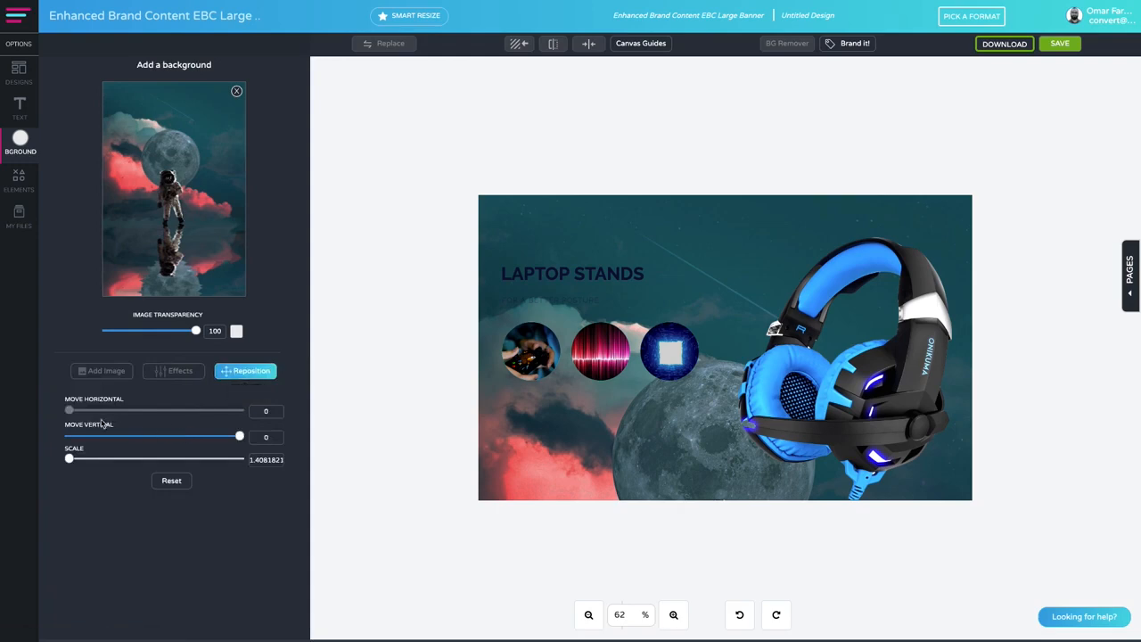
{"action": "left_click_drag", "start_coordinate": [239, 436], "coordinate": [138, 439]}
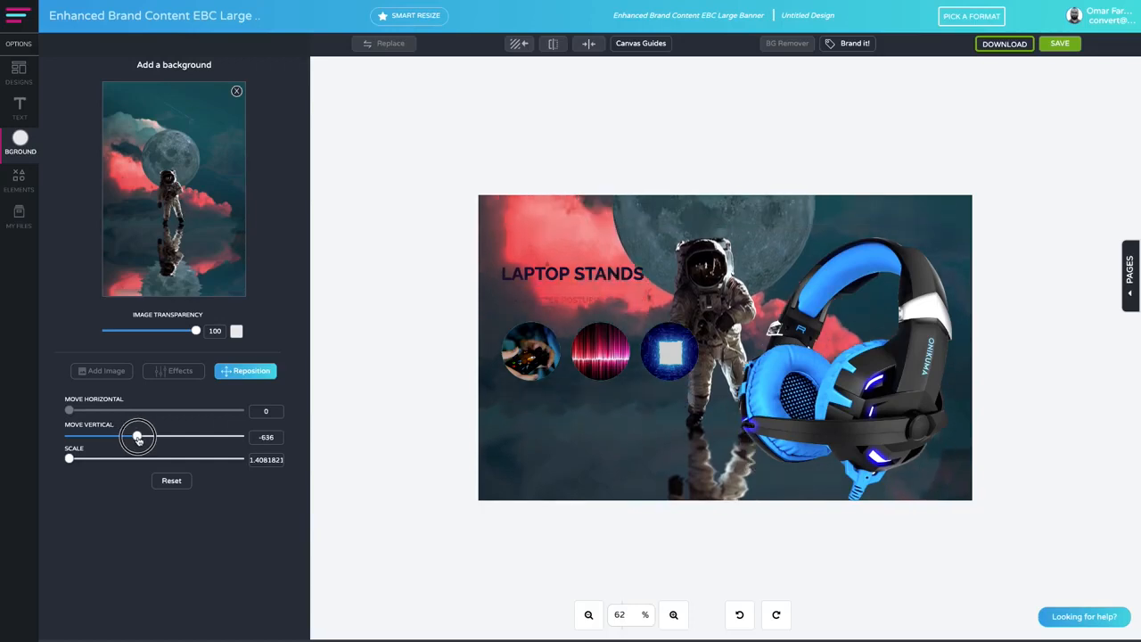
- Darken the astronaut background by setting its fill effect to 40
{"action": "left_click", "coordinate": [178, 370]}
{"action": "scroll", "coordinate": [85, 477], "scroll_direction": "down", "scroll_amount": 1}
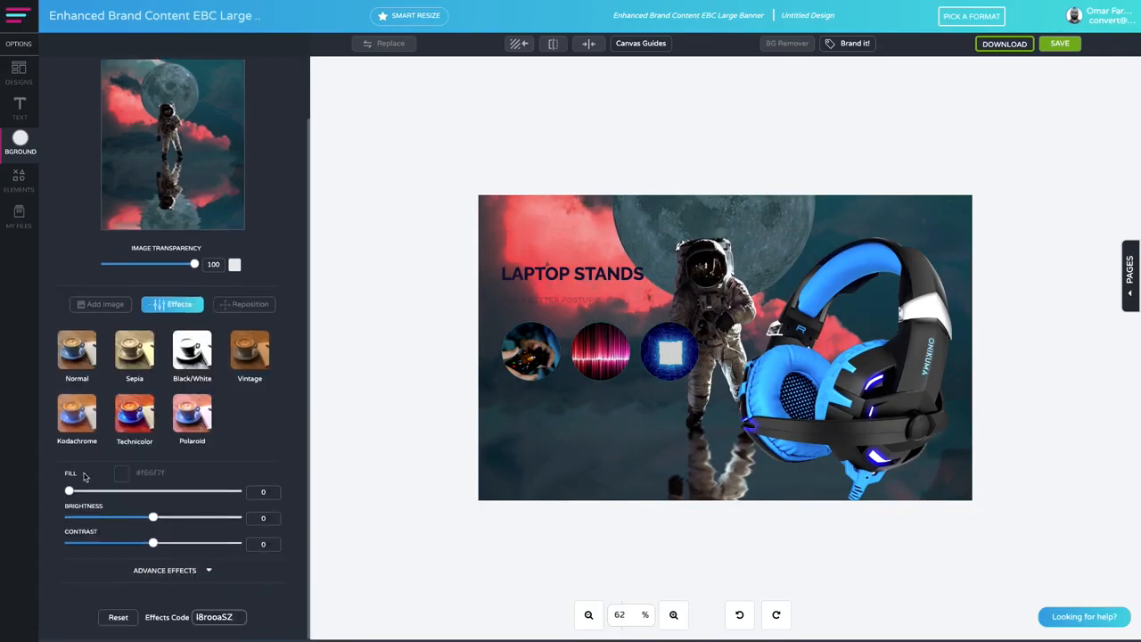
{"action": "left_click_drag", "start_coordinate": [68, 492], "coordinate": [135, 497]}
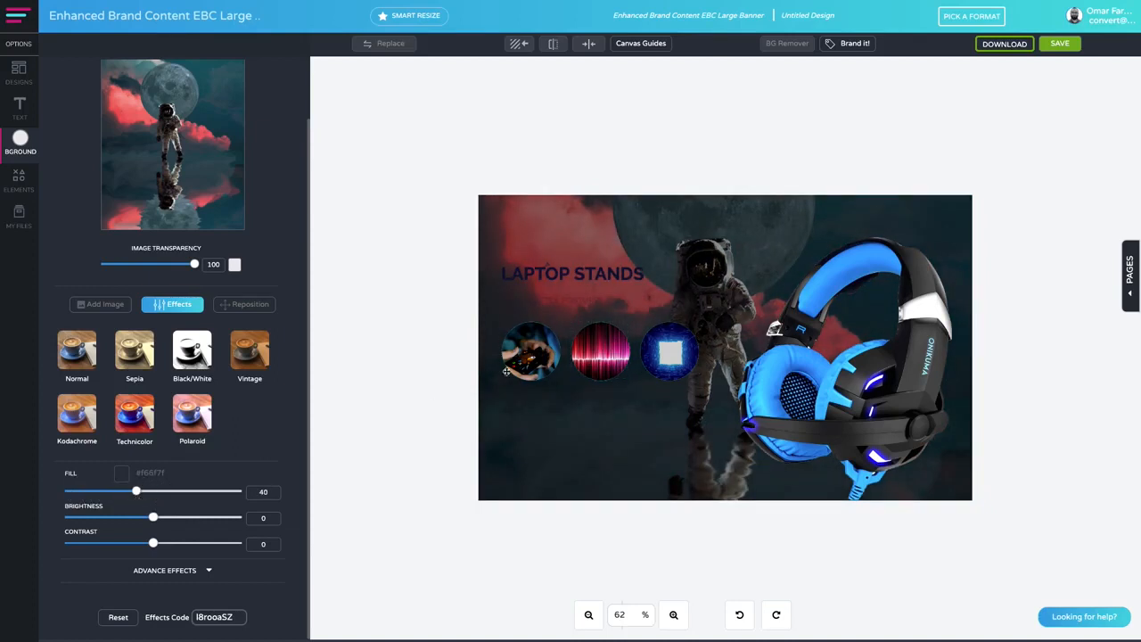
- Tint the background with the Audio Master 3000 blue #0022f8 at 29 and lower its saturation to about -0.10
{"action": "left_click", "coordinate": [164, 569]}
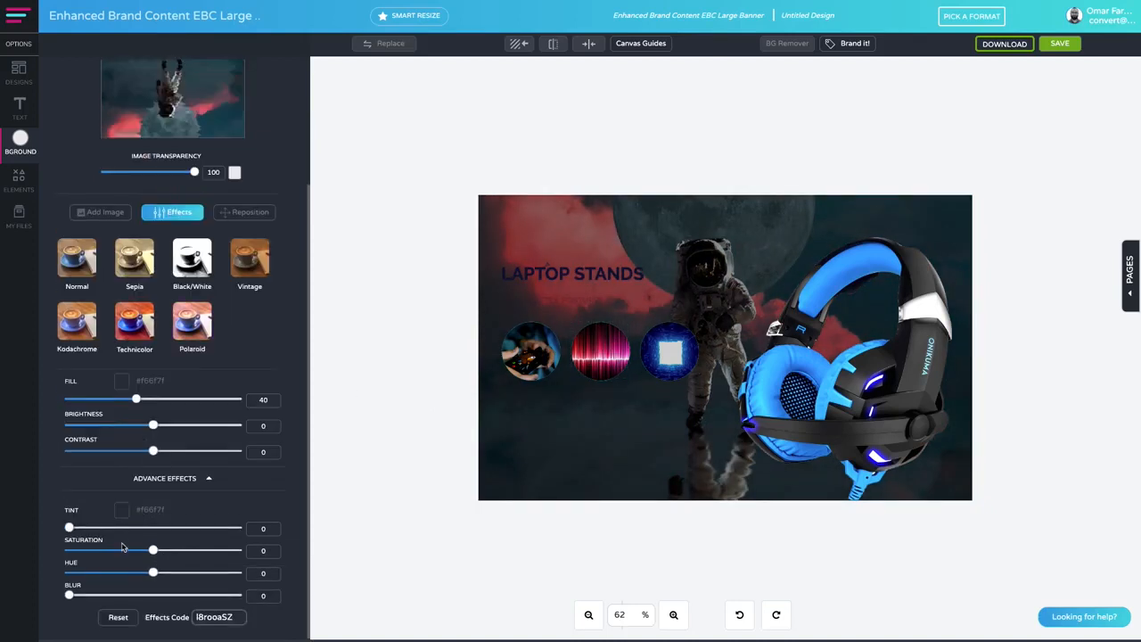
{"action": "mouse_move", "coordinate": [153, 553]}
{"action": "left_mouse_down"}
{"action": "mouse_move", "coordinate": [27, 543]}
{"action": "mouse_move", "coordinate": [151, 544]}
{"action": "left_mouse_up"}
{"action": "left_click", "coordinate": [122, 510]}
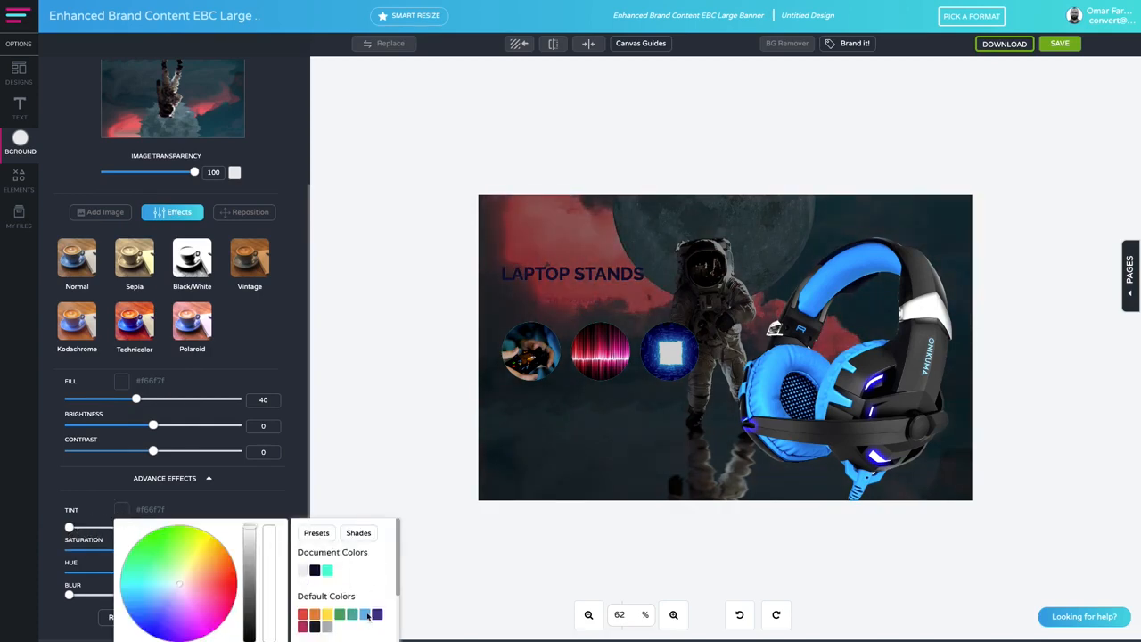
{"action": "scroll", "coordinate": [342, 557], "scroll_direction": "down", "scroll_amount": 2}
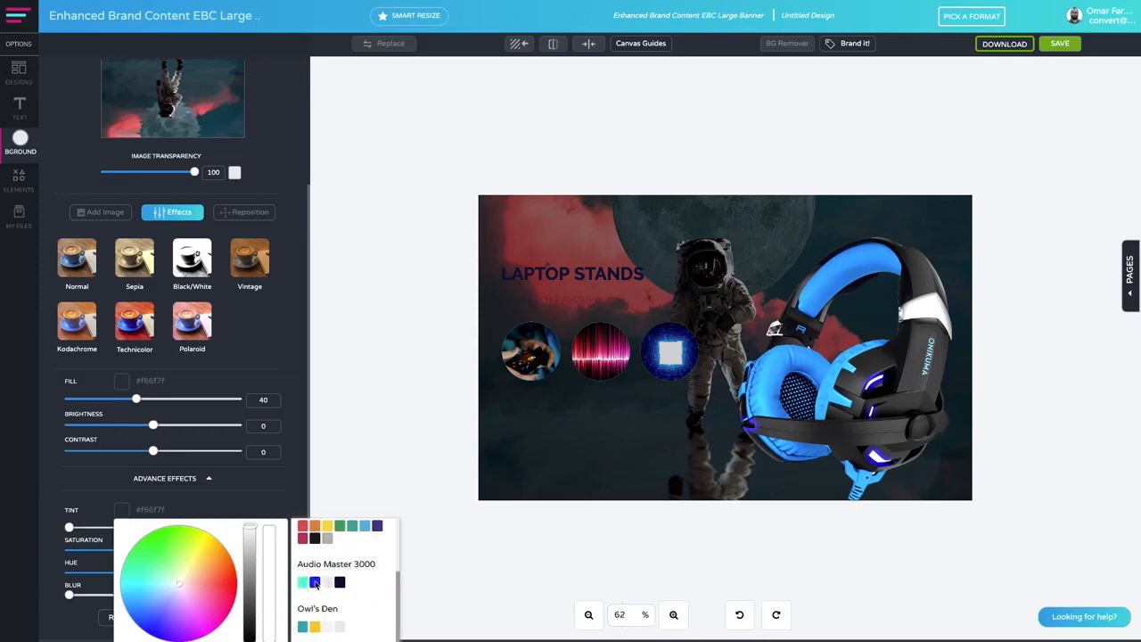
{"action": "left_click", "coordinate": [315, 583]}
{"action": "left_click", "coordinate": [96, 523]}
{"action": "left_click_drag", "start_coordinate": [81, 528], "coordinate": [144, 548]}
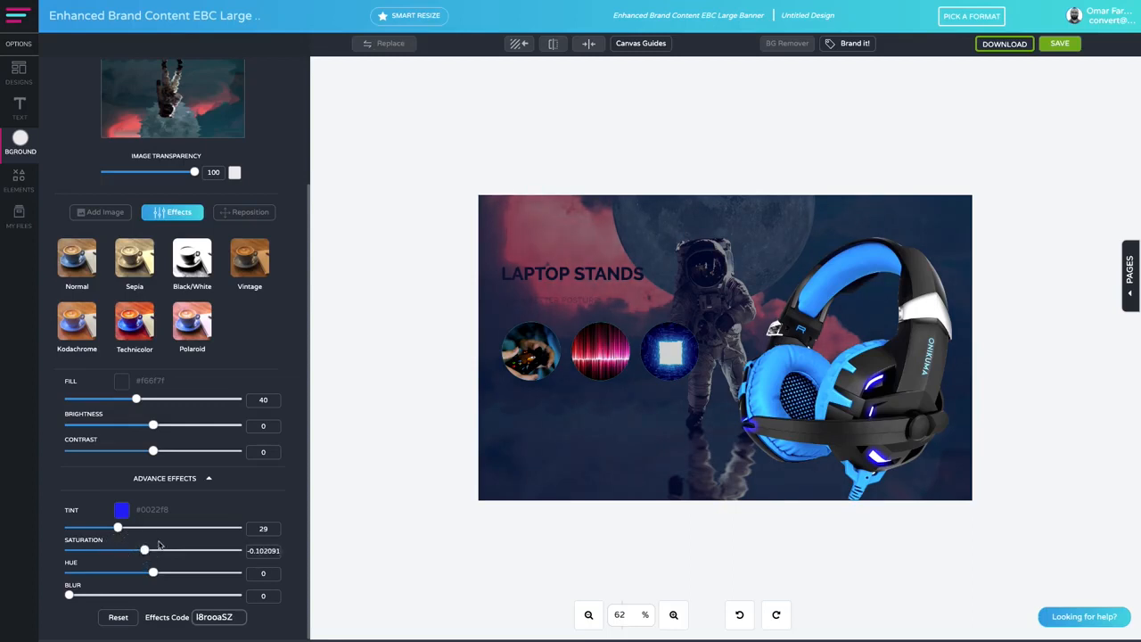
- Change the background's fill colour to the Audio Master 3000 navy #0b0f37 and raise the fill to 59
{"action": "left_click", "coordinate": [122, 382]}
{"action": "left_click", "coordinate": [338, 456]}
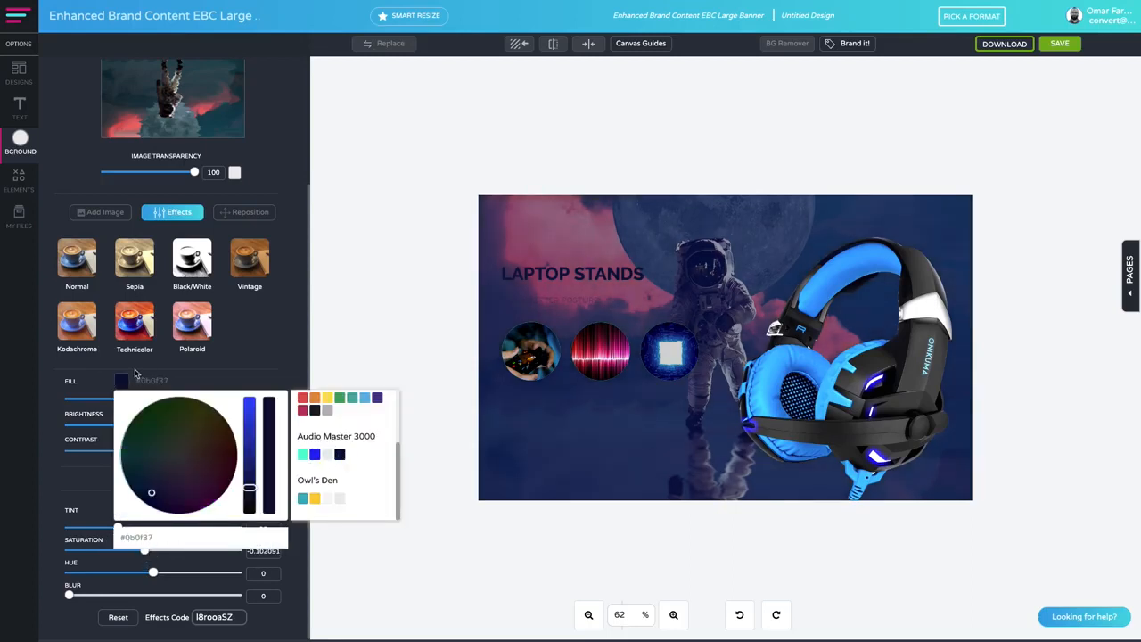
{"action": "left_click", "coordinate": [112, 408]}
{"action": "left_click_drag", "start_coordinate": [135, 400], "coordinate": [169, 401]}
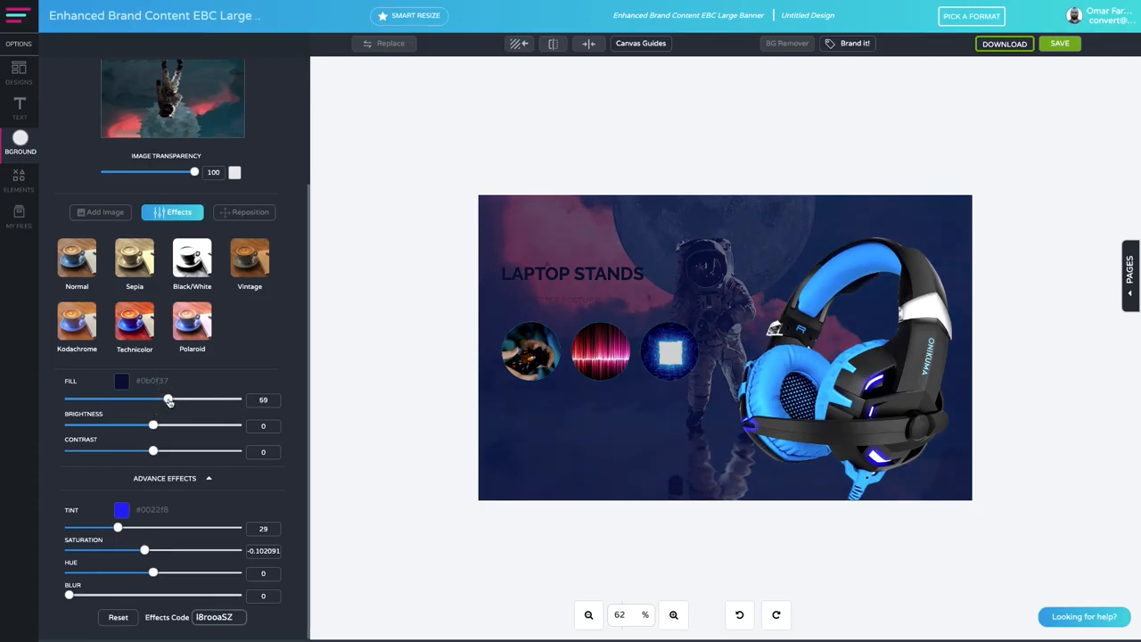
- Change the background's tint colour to light blue #72ceff and lower its hue
{"action": "left_click", "coordinate": [122, 510]}
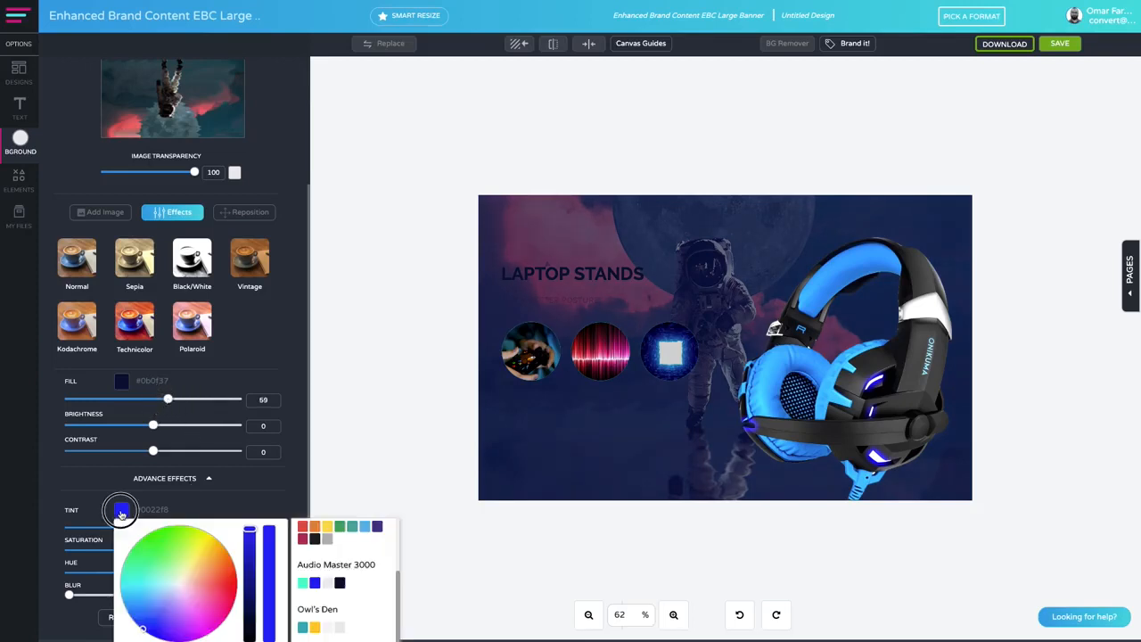
{"action": "left_click", "coordinate": [364, 526]}
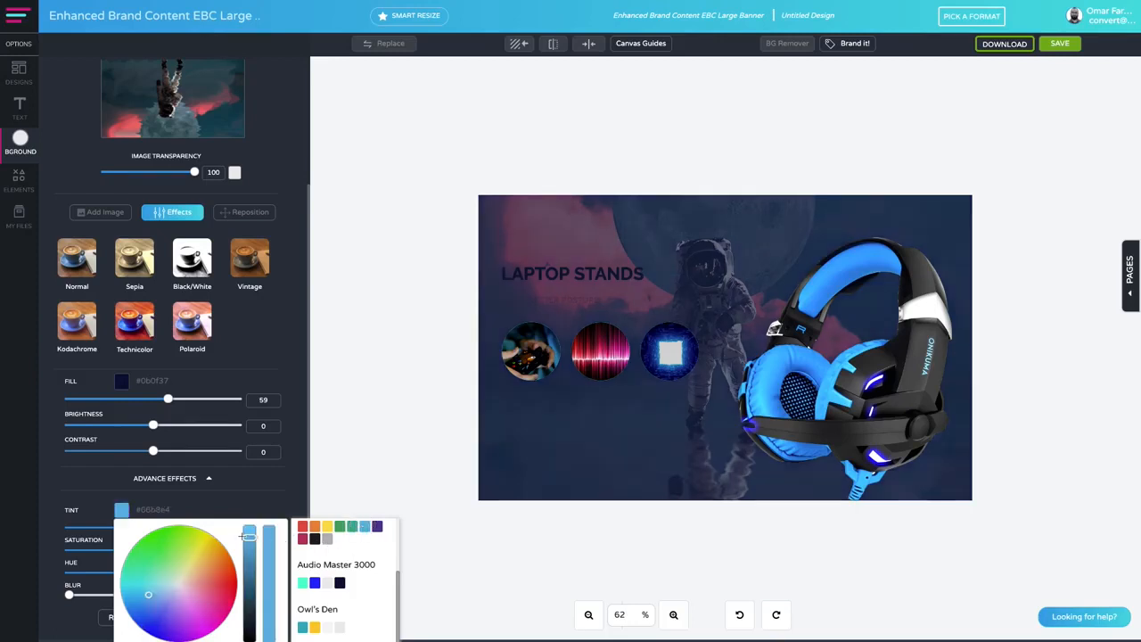
{"action": "scroll", "coordinate": [217, 517], "scroll_direction": "up", "scroll_amount": 2}
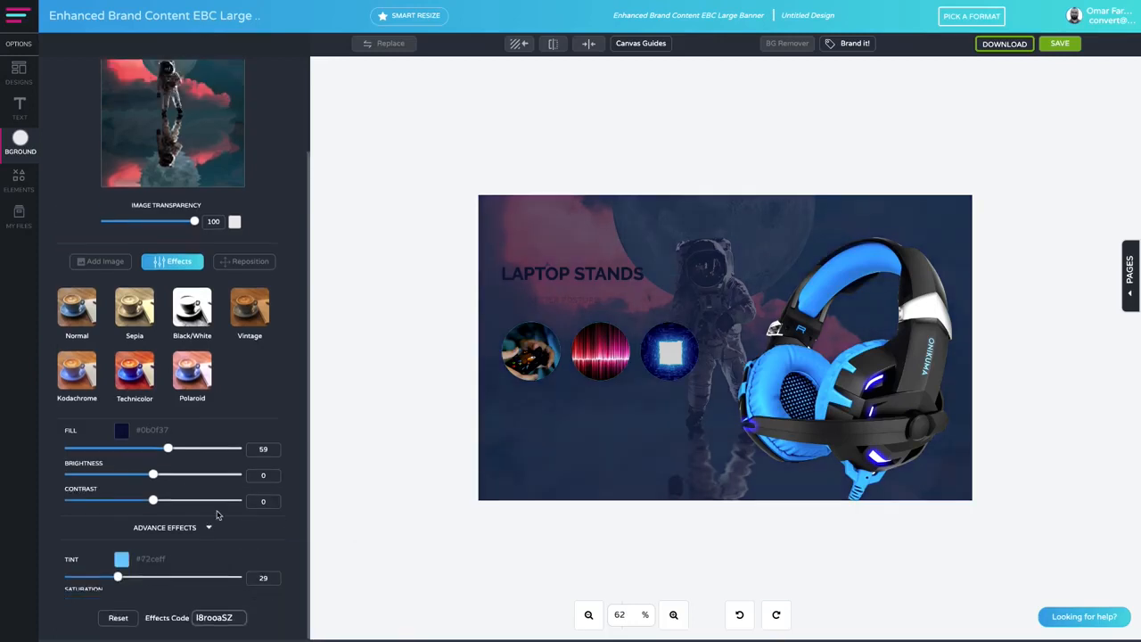
{"action": "scroll", "coordinate": [178, 561], "scroll_direction": "down", "scroll_amount": 2}
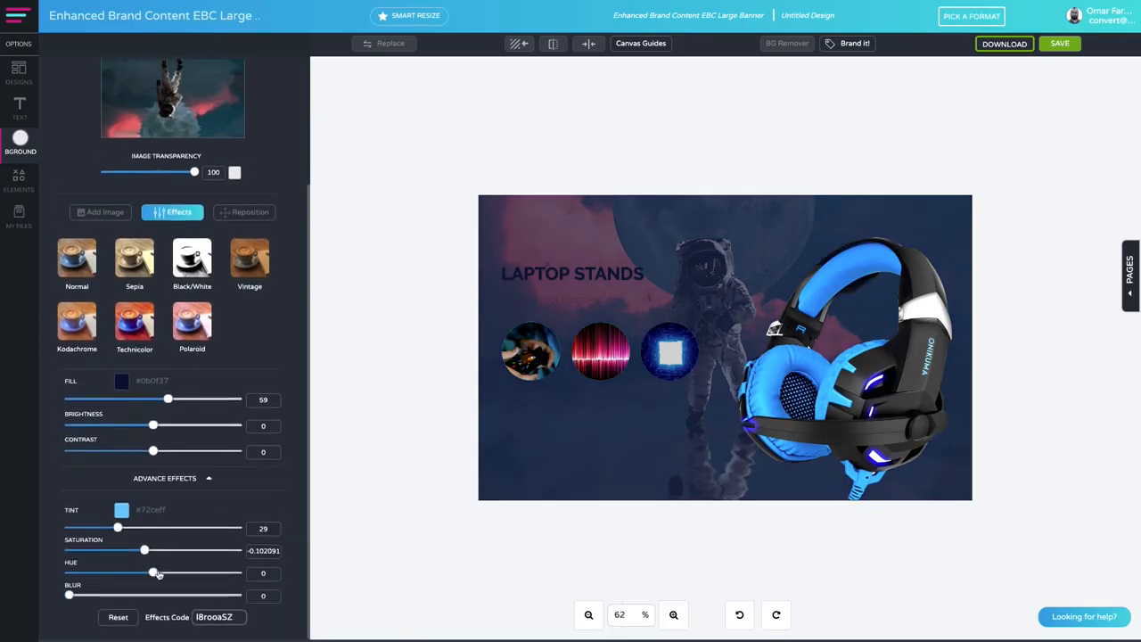
{"action": "left_click_drag", "start_coordinate": [153, 573], "coordinate": [113, 575]}
- Lower the hue of the sound-wave circle photo in its advanced effects to turn its red waves blue
{"action": "left_click", "coordinate": [585, 367]}
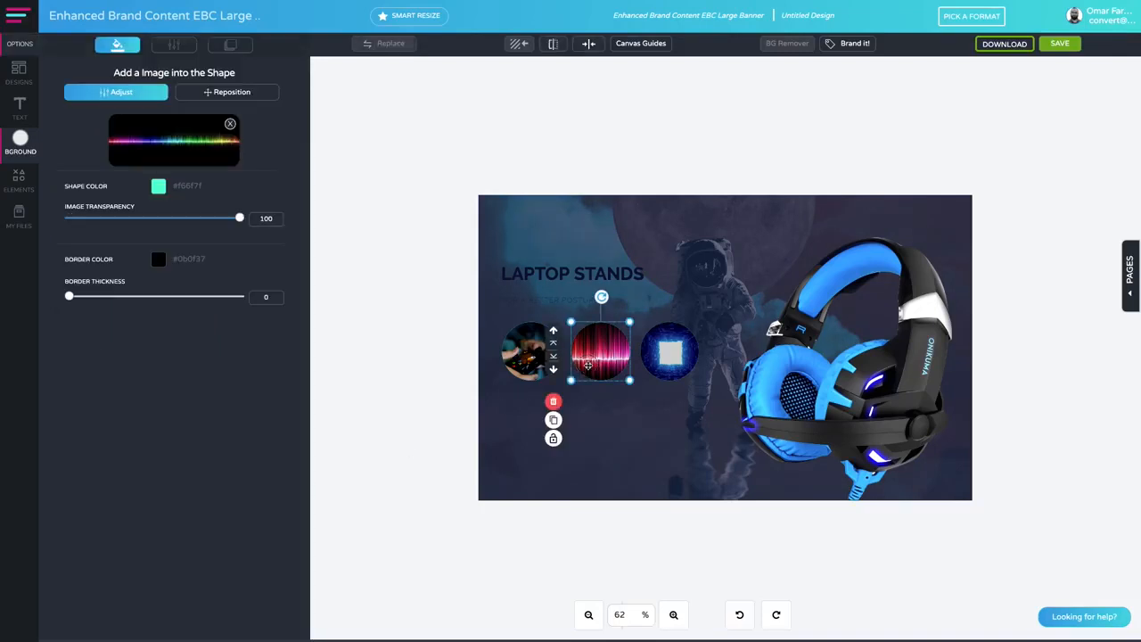
{"action": "left_click", "coordinate": [174, 45]}
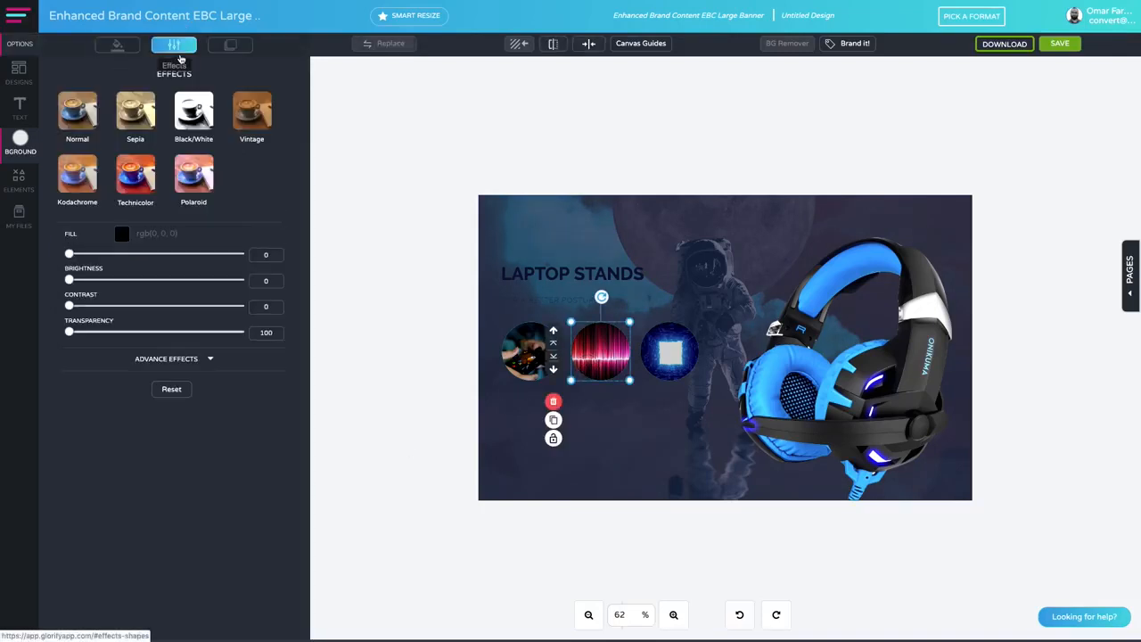
{"action": "left_click", "coordinate": [148, 356]}
{"action": "left_click_drag", "start_coordinate": [154, 456], "coordinate": [114, 458]}
{"action": "left_click", "coordinate": [336, 413]}
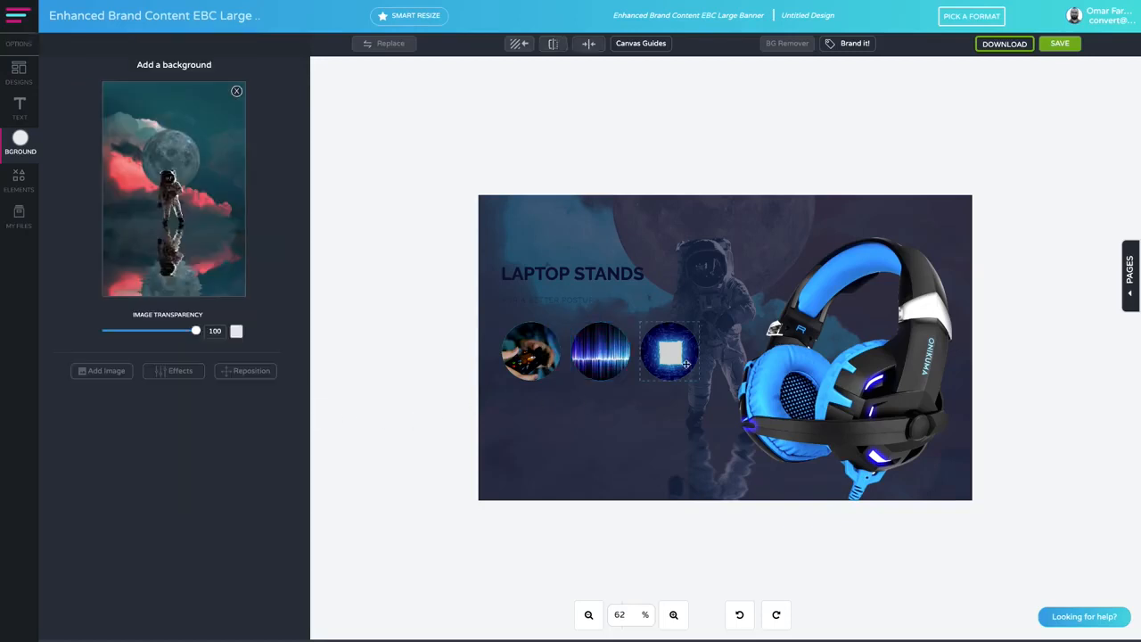
- Give the circle with the glowing square a thick light-blue border
{"action": "left_click", "coordinate": [687, 363]}
{"action": "left_click_drag", "start_coordinate": [75, 322], "coordinate": [204, 319]}
{"action": "left_click", "coordinate": [158, 283]}
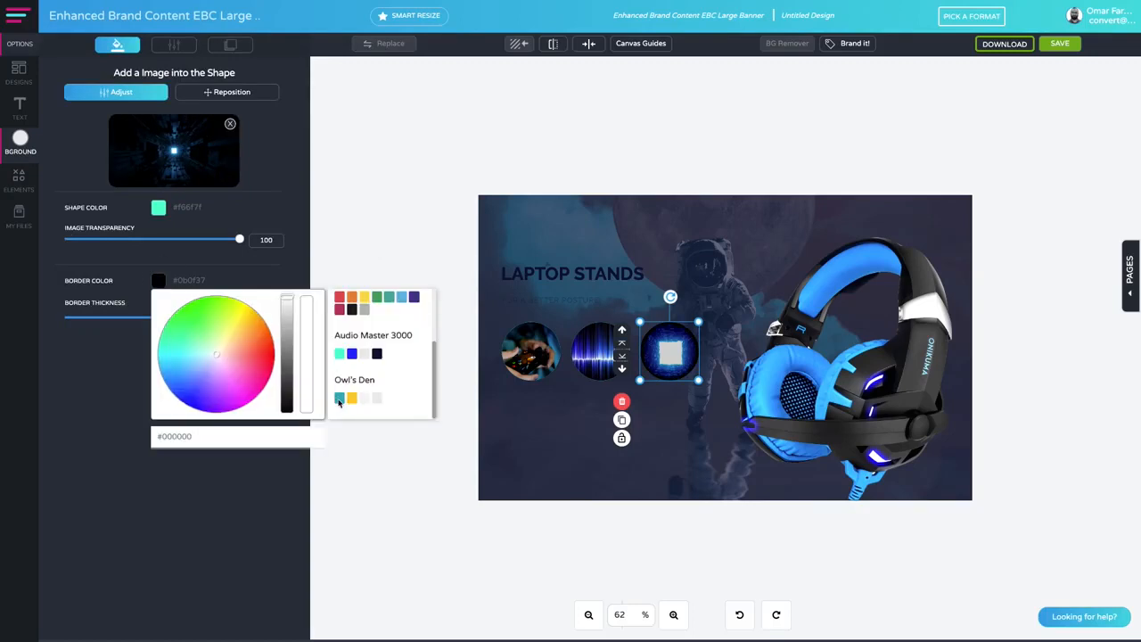
{"action": "left_click", "coordinate": [401, 297]}
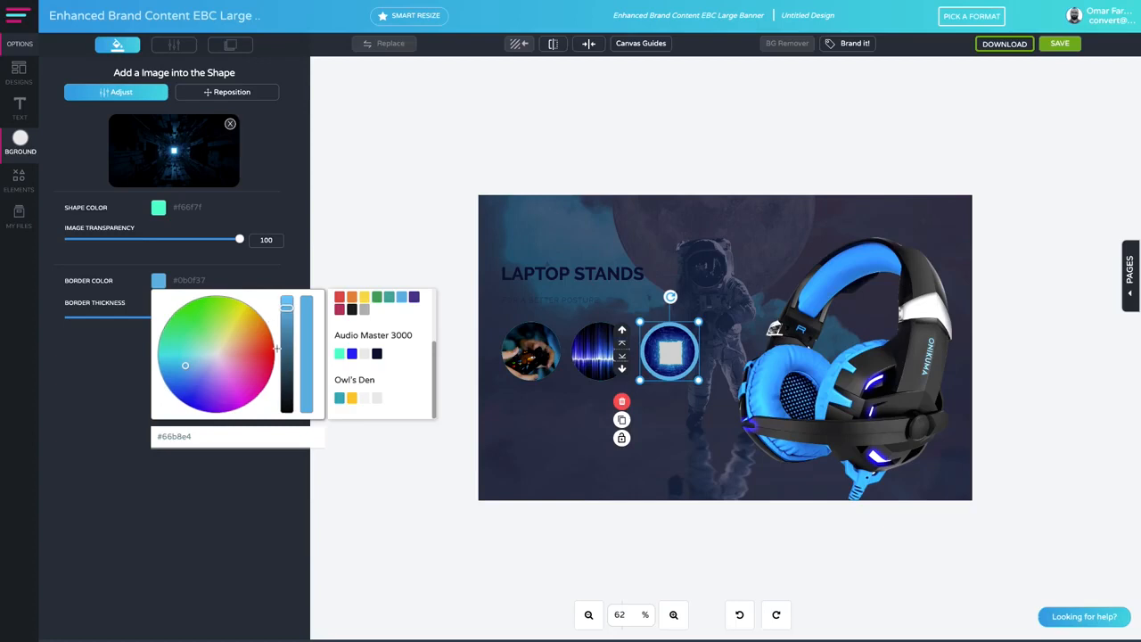
- Add a matching light-blue border at maximum thickness to the sound-wave circle
{"action": "left_click", "coordinate": [586, 343]}
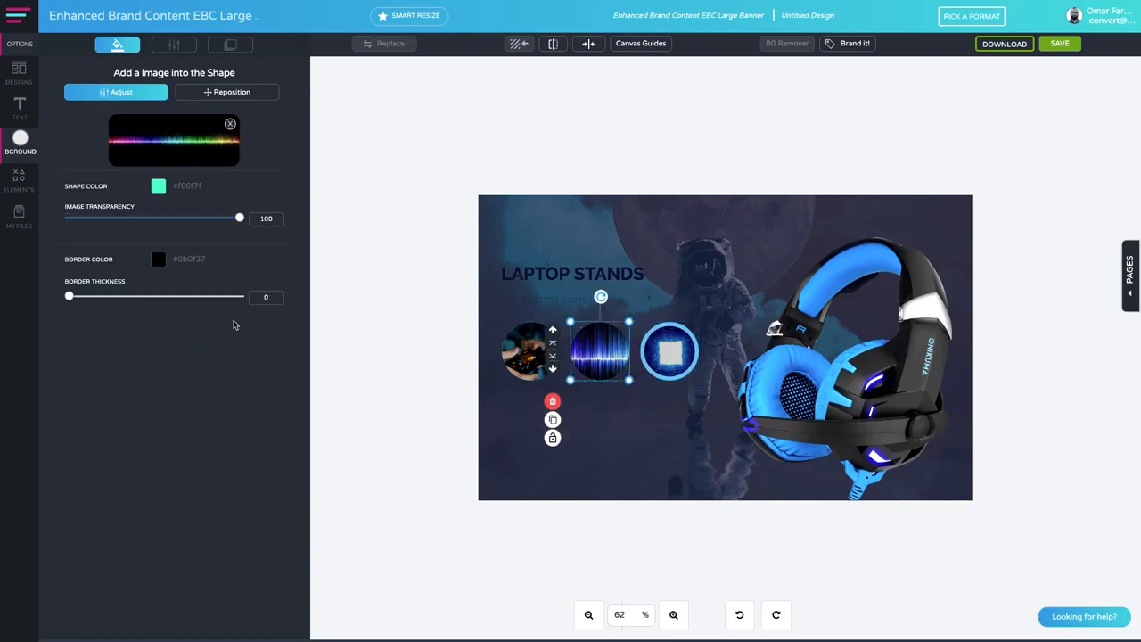
{"action": "left_click_drag", "start_coordinate": [71, 295], "coordinate": [243, 296]}
{"action": "left_click", "coordinate": [158, 259]}
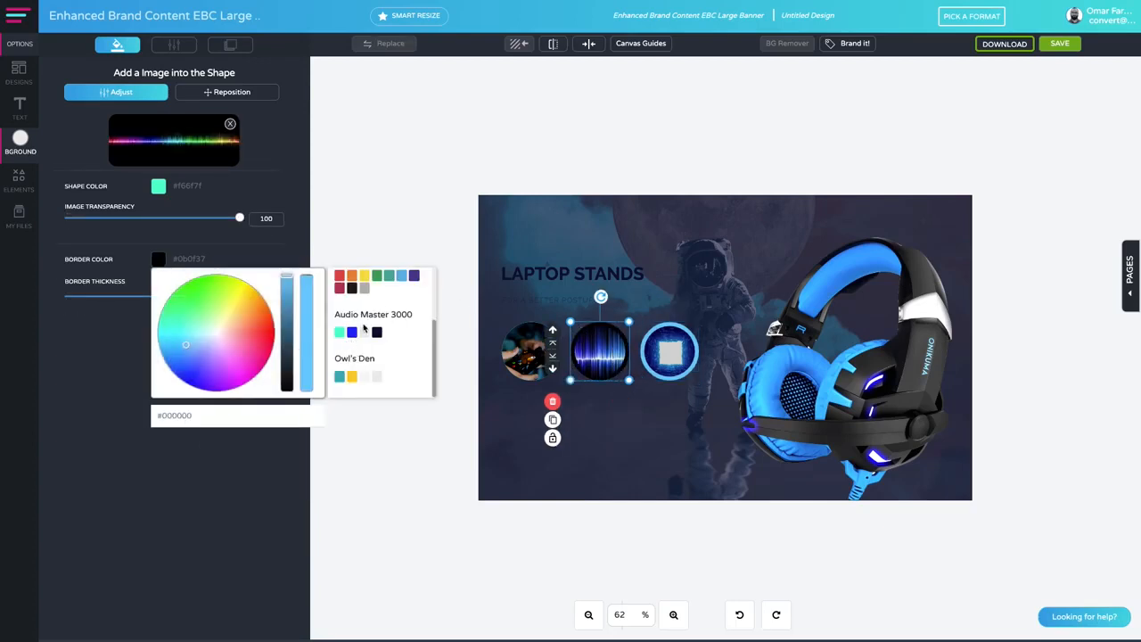
{"action": "left_click", "coordinate": [401, 277]}
{"action": "left_click", "coordinate": [328, 251]}
- Add the same light-blue border at maximum thickness to the game-controller circle
{"action": "left_click", "coordinate": [531, 356]}
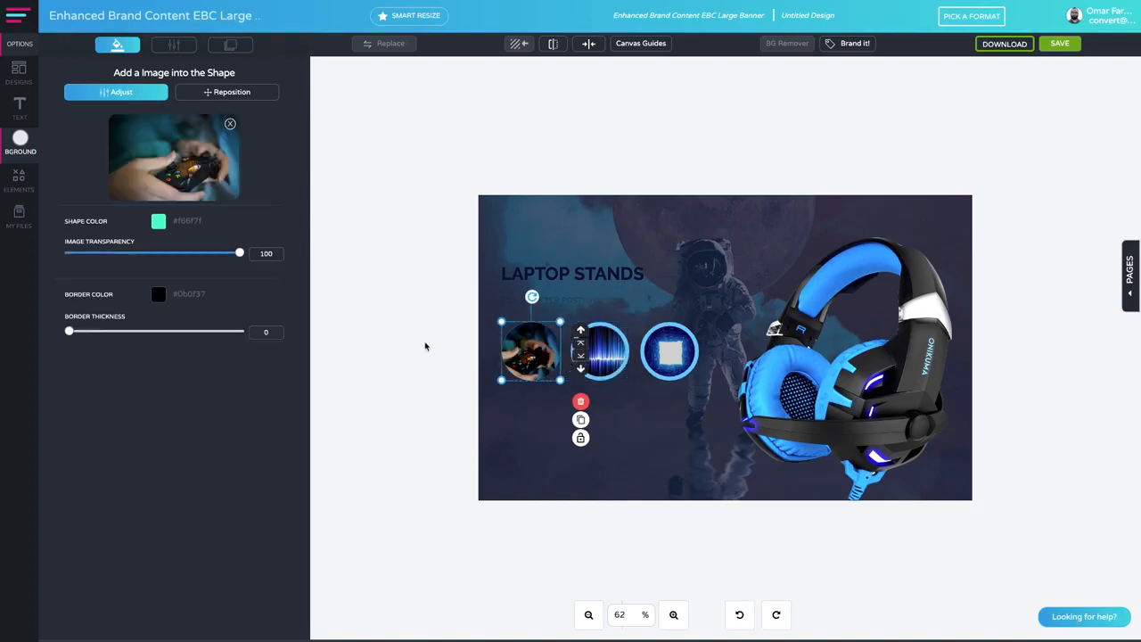
{"action": "left_click_drag", "start_coordinate": [71, 333], "coordinate": [242, 332]}
{"action": "left_click", "coordinate": [158, 293]}
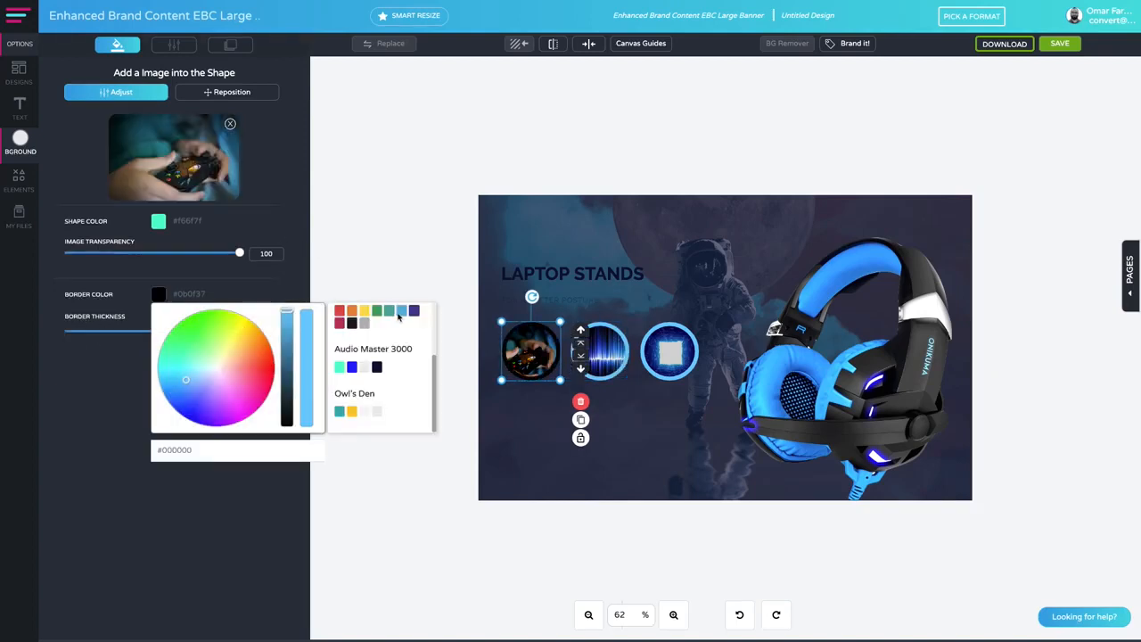
{"action": "left_click", "coordinate": [401, 311]}
{"action": "left_click", "coordinate": [347, 270]}
{"action": "left_click", "coordinate": [416, 283]}
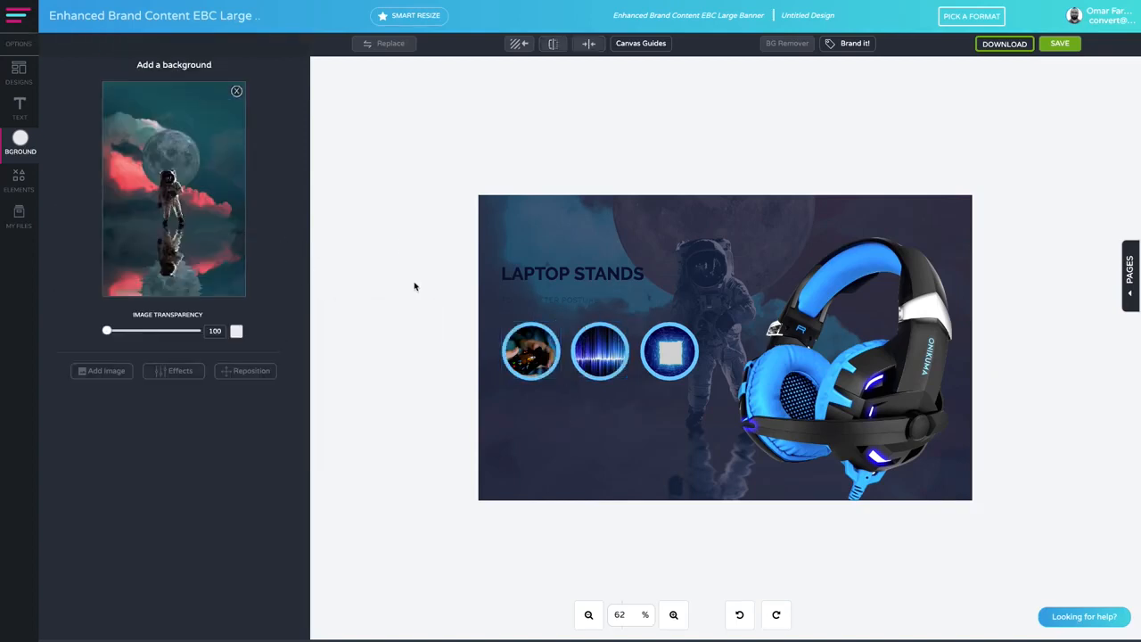
- Recolour the tagline below the heading with the off-white from the Audio Master 3000 palette
{"action": "left_click", "coordinate": [537, 297]}
{"action": "left_click", "coordinate": [73, 132]}
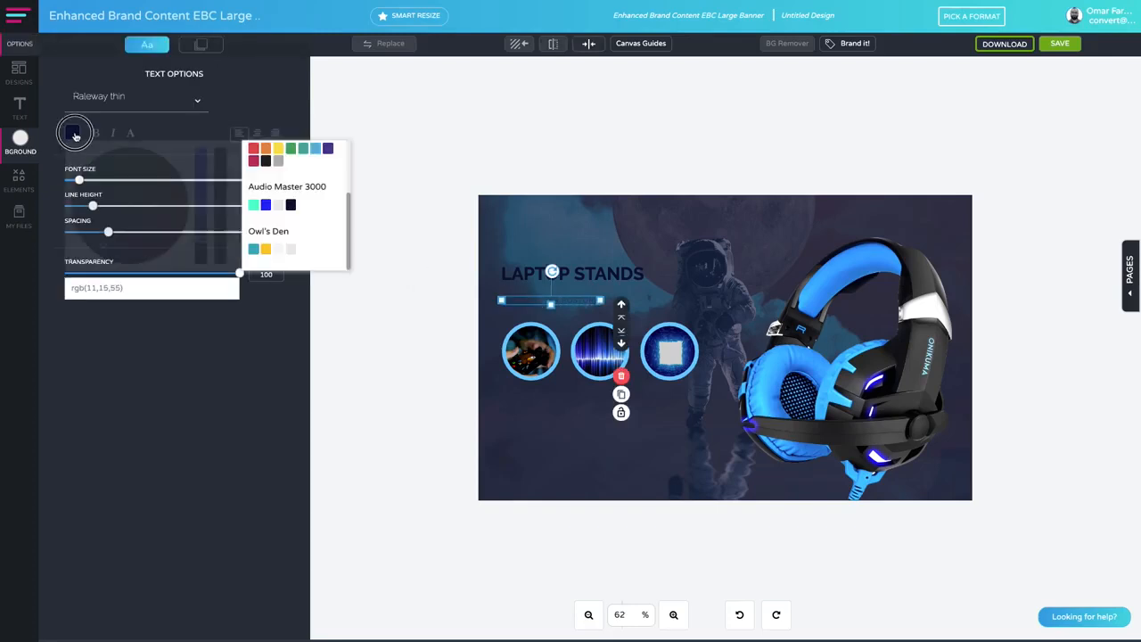
{"action": "left_click", "coordinate": [279, 205]}
- Replace the LAPTOP STANDS heading text with GAMERS XPERIENCE
{"action": "left_click", "coordinate": [536, 278]}
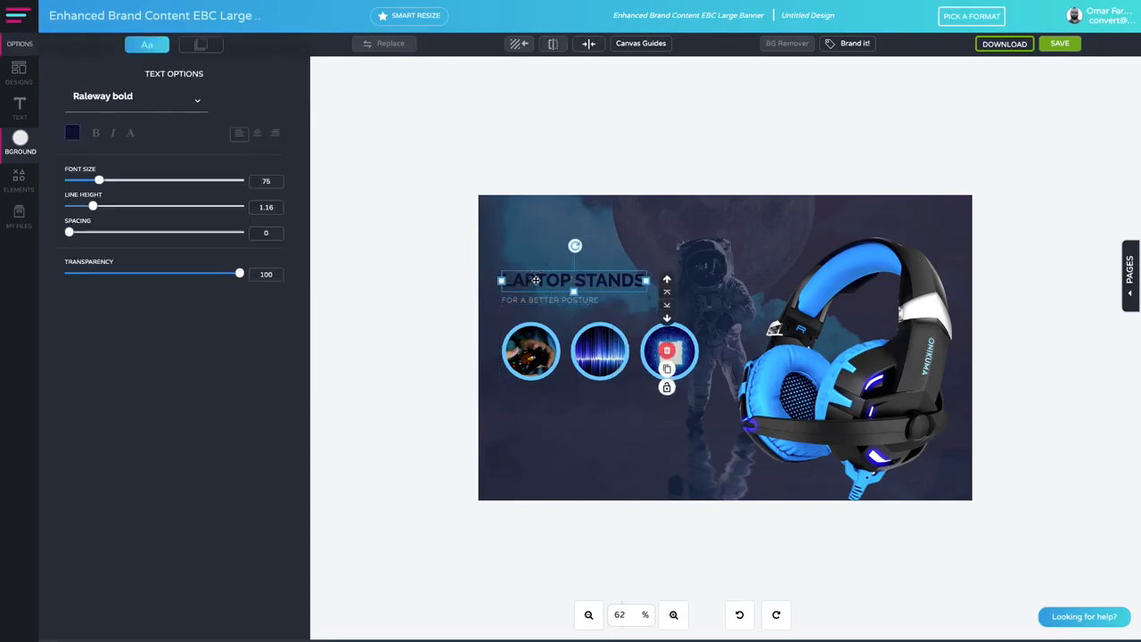
{"action": "double_click", "coordinate": [536, 280]}
{"action": "key", "text": "ctrl+a"}
{"action": "type", "text": "F"}
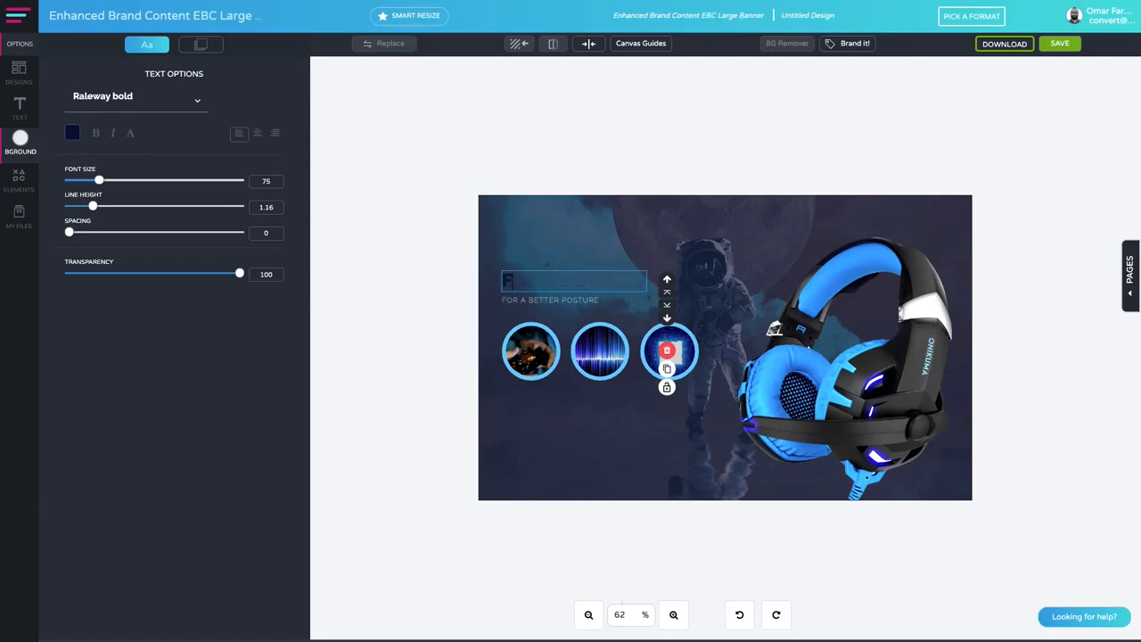
{"action": "type", "text": "MER"}
{"action": "key", "text": "BackSpace"}
{"action": "key", "text": "BackSpace"}
{"action": "key", "text": "BackSpace"}
{"action": "key", "text": "BackSpace"}
{"action": "type", "text": "H"}
{"action": "key", "text": "BackSpace"}
{"action": "type", "text": "GAMERS XPERIENCE"}
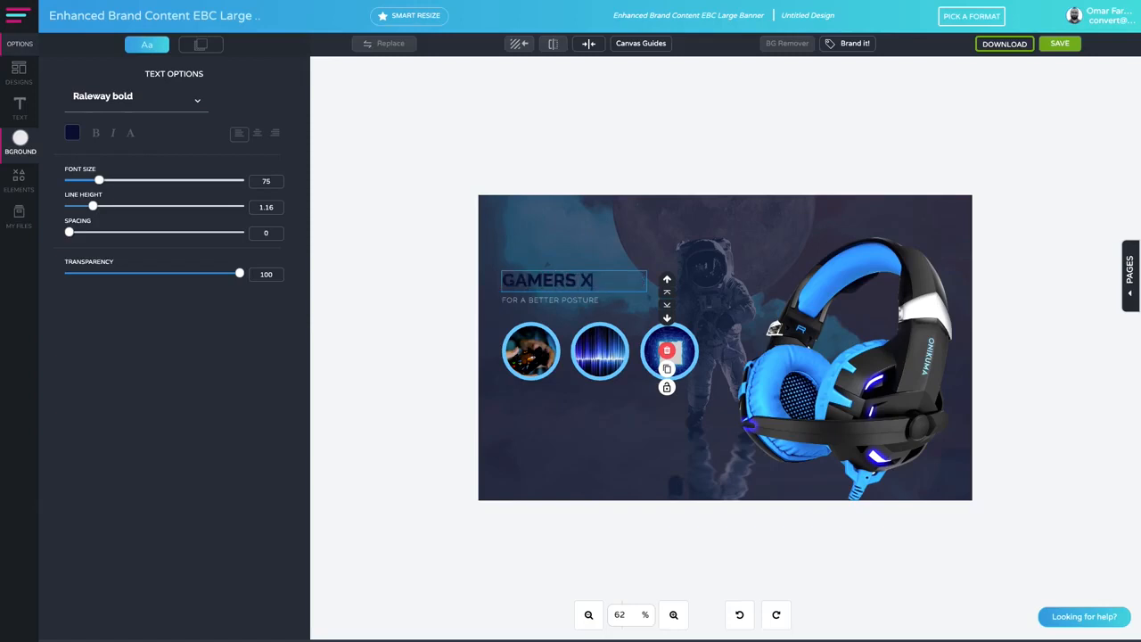
- Widen the heading's text box to fit one line and colour it with the Owl's Den off-white
{"action": "left_click", "coordinate": [575, 259]}
{"action": "left_click", "coordinate": [626, 292]}
{"action": "left_click_drag", "start_coordinate": [647, 293], "coordinate": [687, 287]}
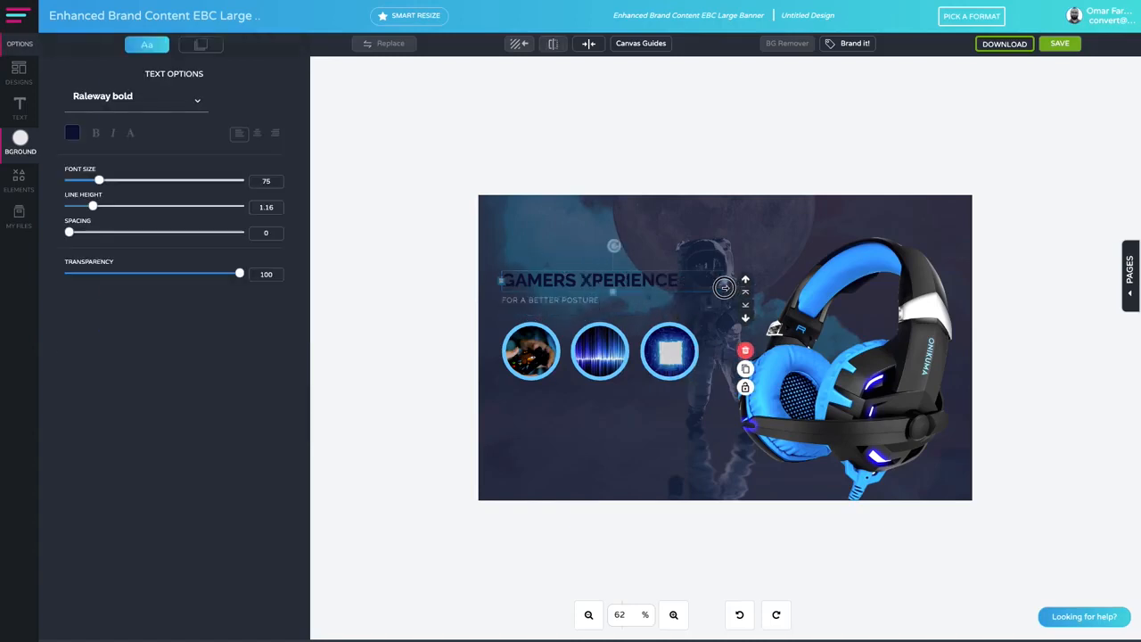
{"action": "left_click", "coordinate": [72, 133]}
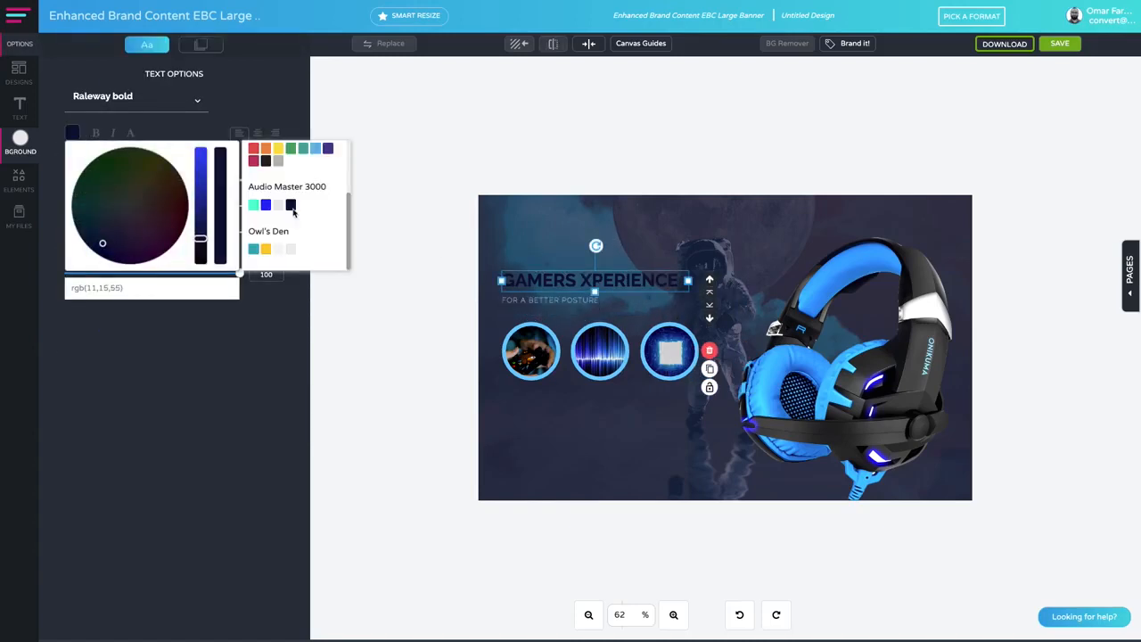
{"action": "left_click", "coordinate": [278, 249]}
{"action": "left_click", "coordinate": [400, 262]}
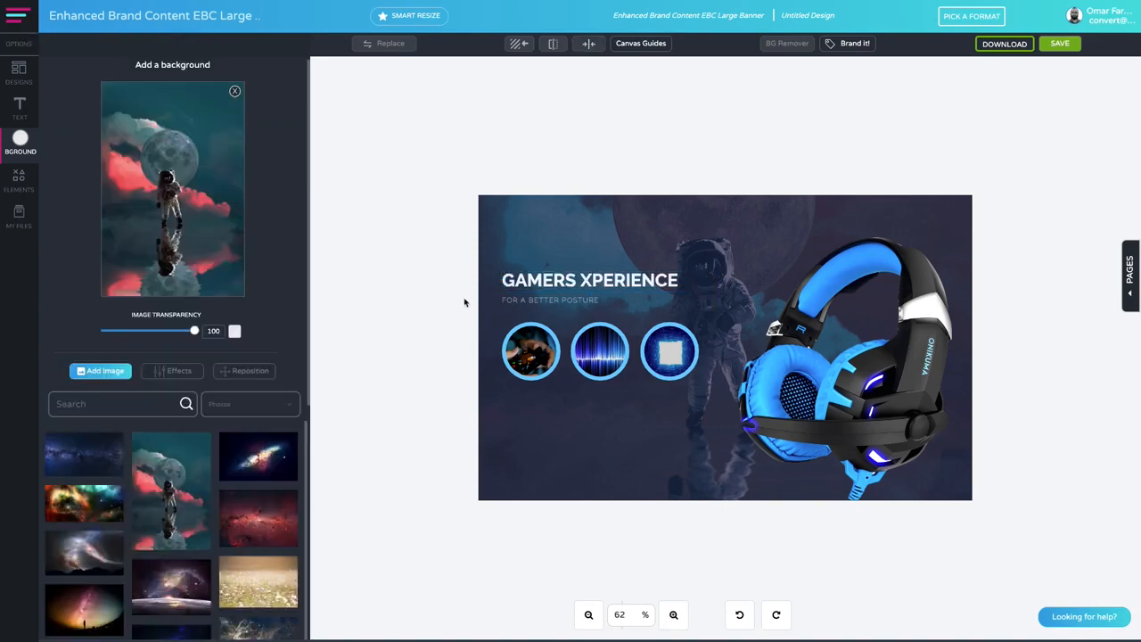
- Replace the tagline below the heading with THE ULTIMATE SOUND
{"action": "left_click", "coordinate": [538, 302]}
{"action": "type", "text": "Th"}
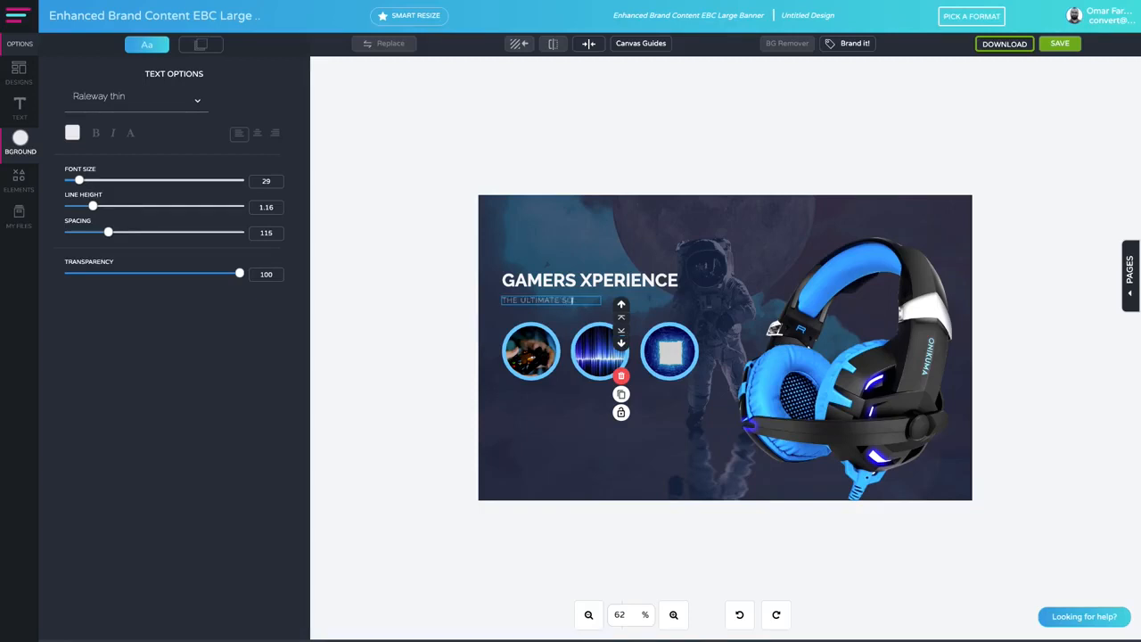
{"action": "left_click", "coordinate": [523, 451]}
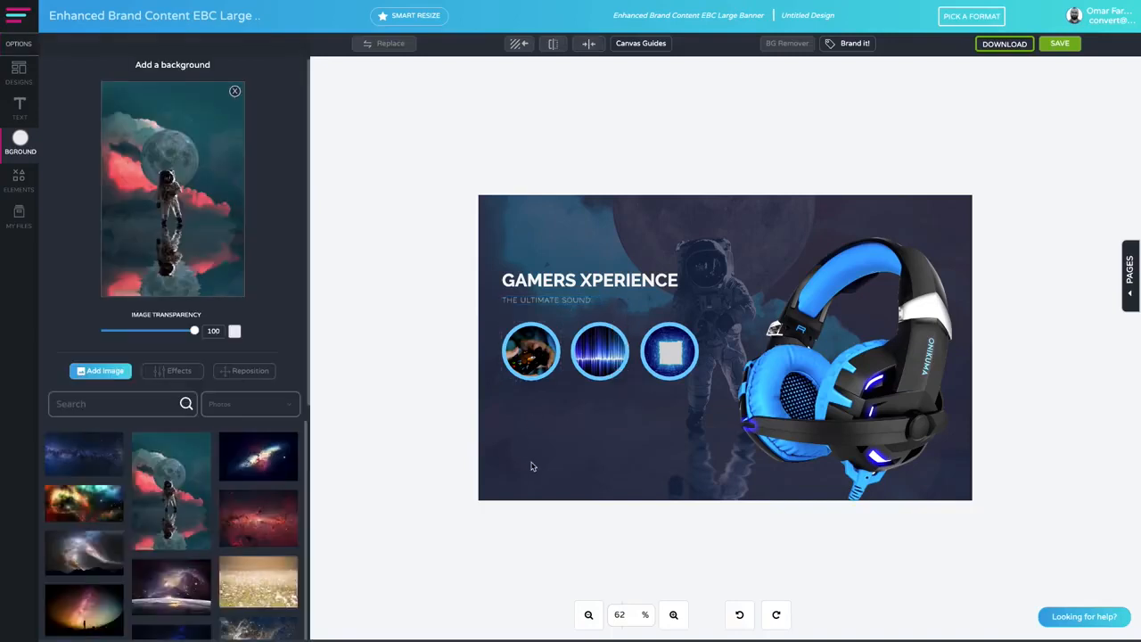
- Add a drop shadow to the headset image and set the shadow's opacity to 43
{"action": "left_click", "coordinate": [902, 406]}
{"action": "left_click", "coordinate": [792, 224]}
{"action": "left_click", "coordinate": [963, 424]}
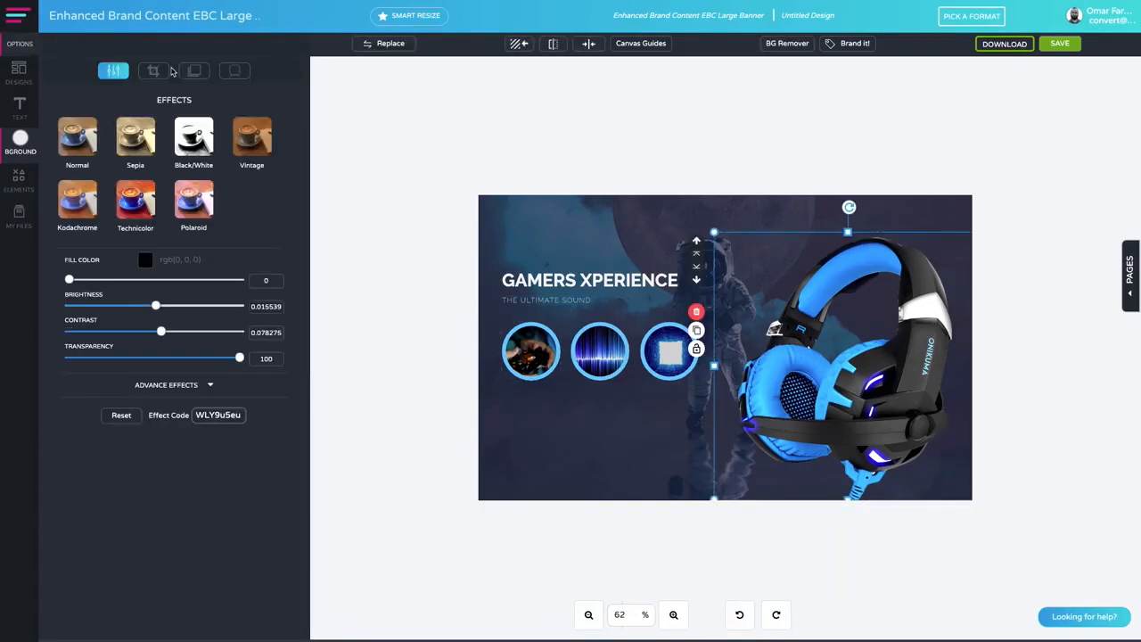
{"action": "left_click", "coordinate": [193, 70]}
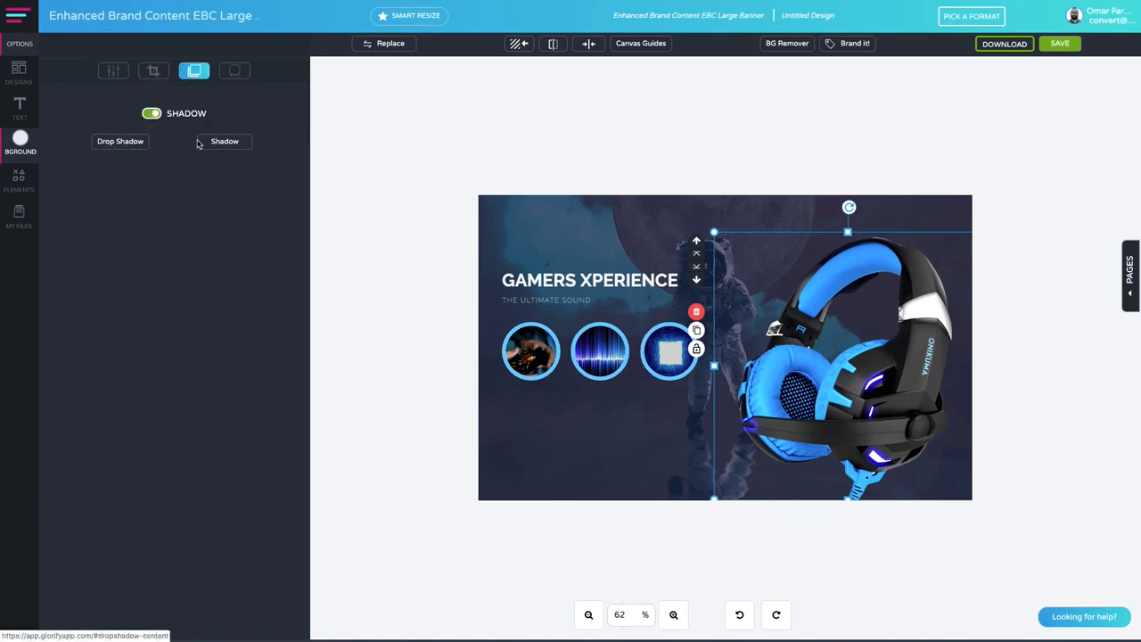
{"action": "left_click", "coordinate": [133, 145]}
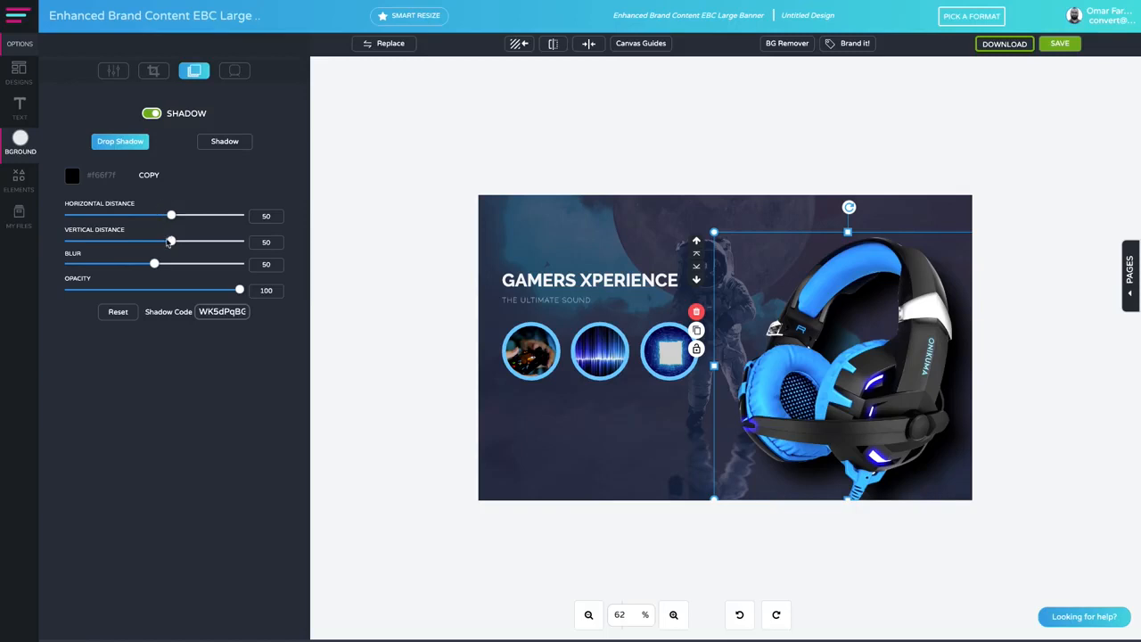
{"action": "left_click", "coordinate": [235, 291]}
{"action": "left_click_drag", "start_coordinate": [235, 290], "coordinate": [143, 291]}
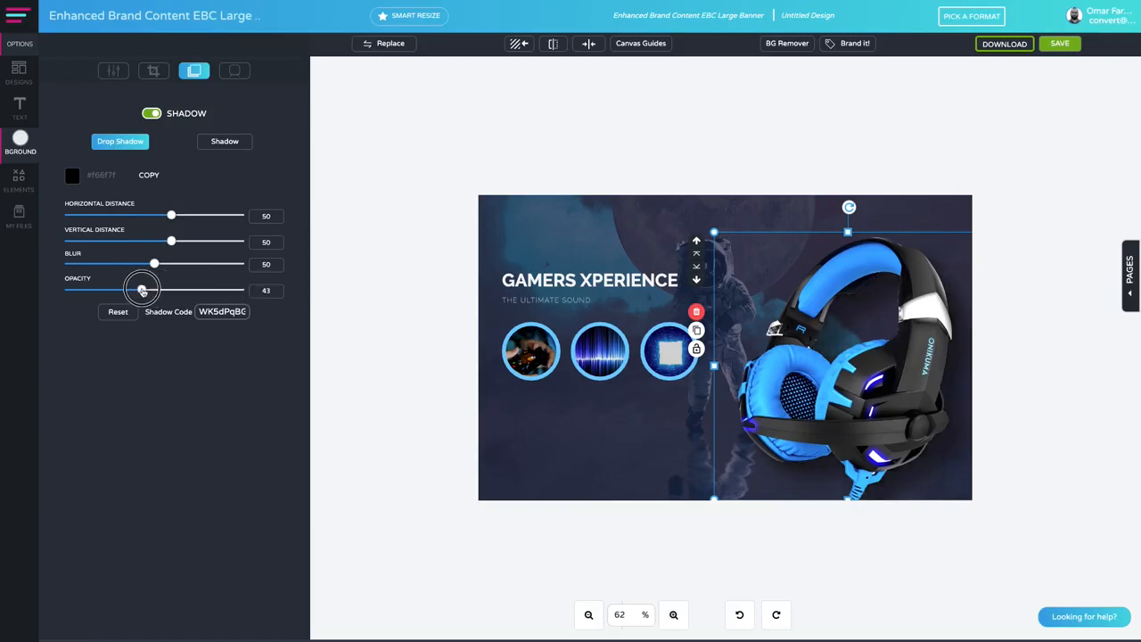
{"action": "left_click", "coordinate": [401, 225]}
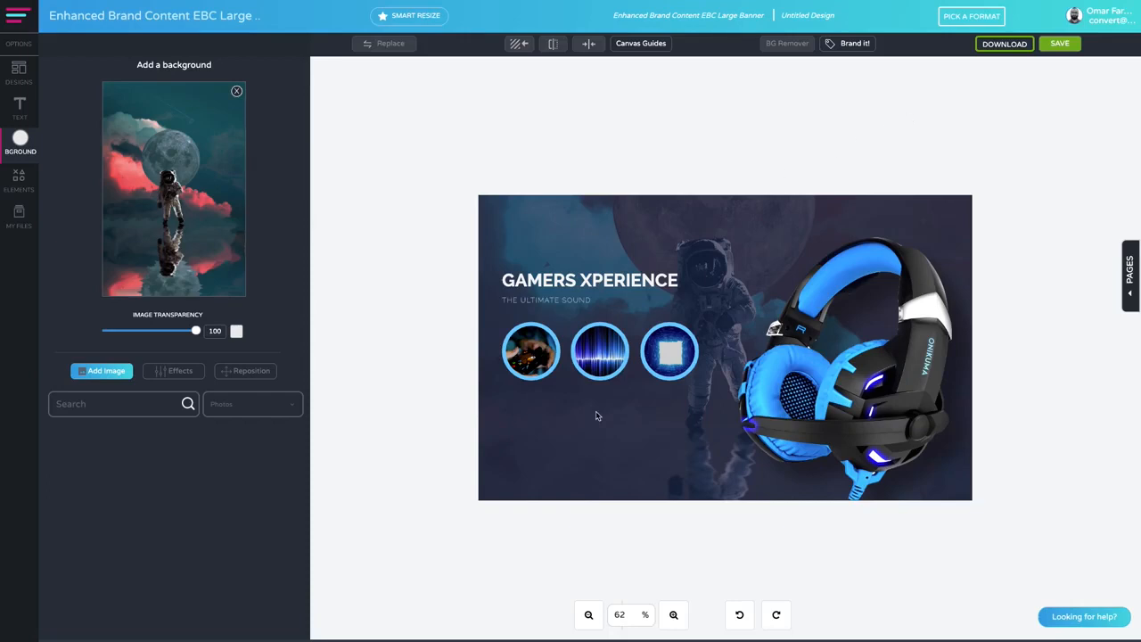
- Use a copy of the tagline as a two-line caption "Perfect for the gamer" under the game-controller circle
{"action": "left_click", "coordinate": [544, 302]}
{"action": "left_click", "coordinate": [620, 394]}
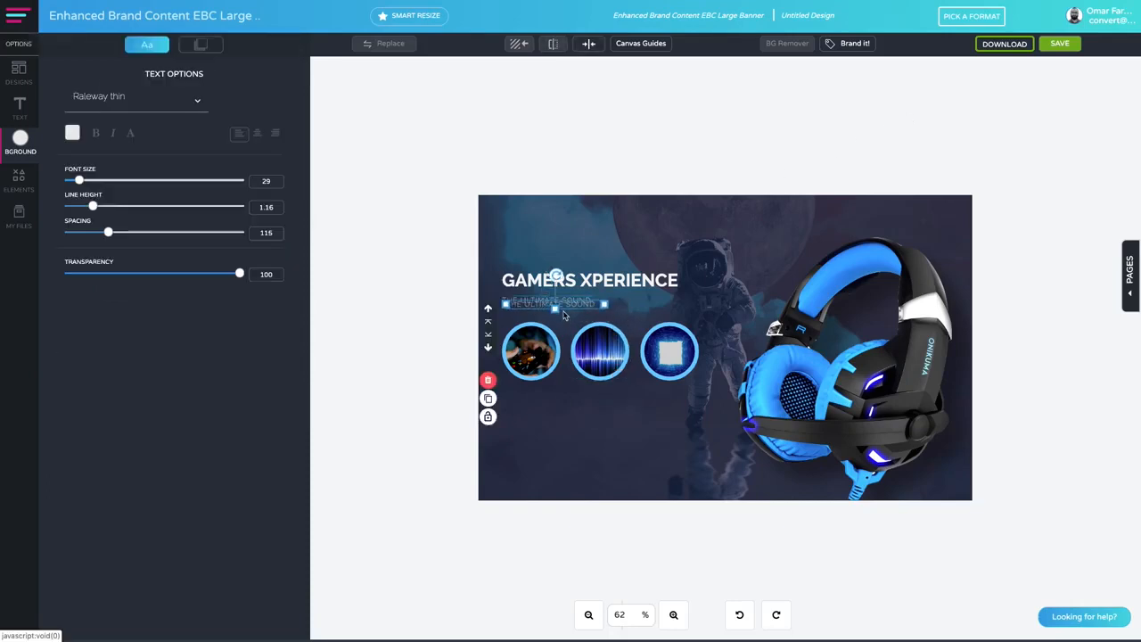
{"action": "left_click_drag", "start_coordinate": [546, 302], "coordinate": [543, 388]}
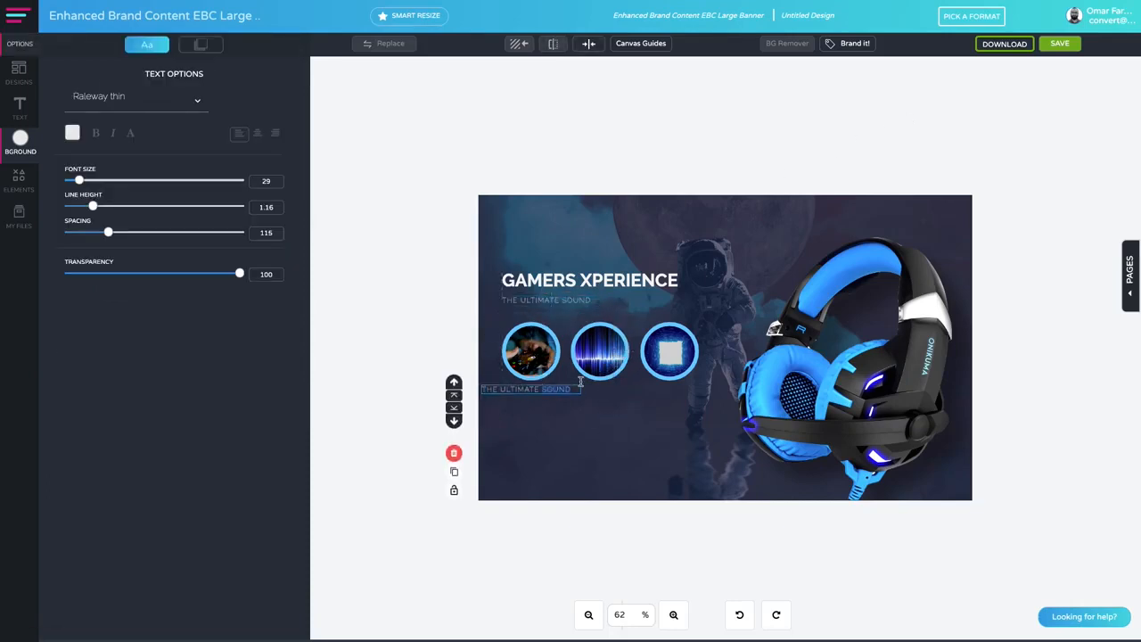
{"action": "triple_click", "coordinate": [580, 381]}
{"action": "type", "text": "Perfect for the gamer"}
{"action": "left_click", "coordinate": [398, 362]}
{"action": "left_click", "coordinate": [552, 389]}
{"action": "left_click_drag", "start_coordinate": [580, 389], "coordinate": [611, 400]}
- Duplicate the caption under the sound-wave circle and reword it as "Superior Sound" on two lines
{"action": "left_click", "coordinate": [453, 471]}
{"action": "double_click", "coordinate": [595, 393]}
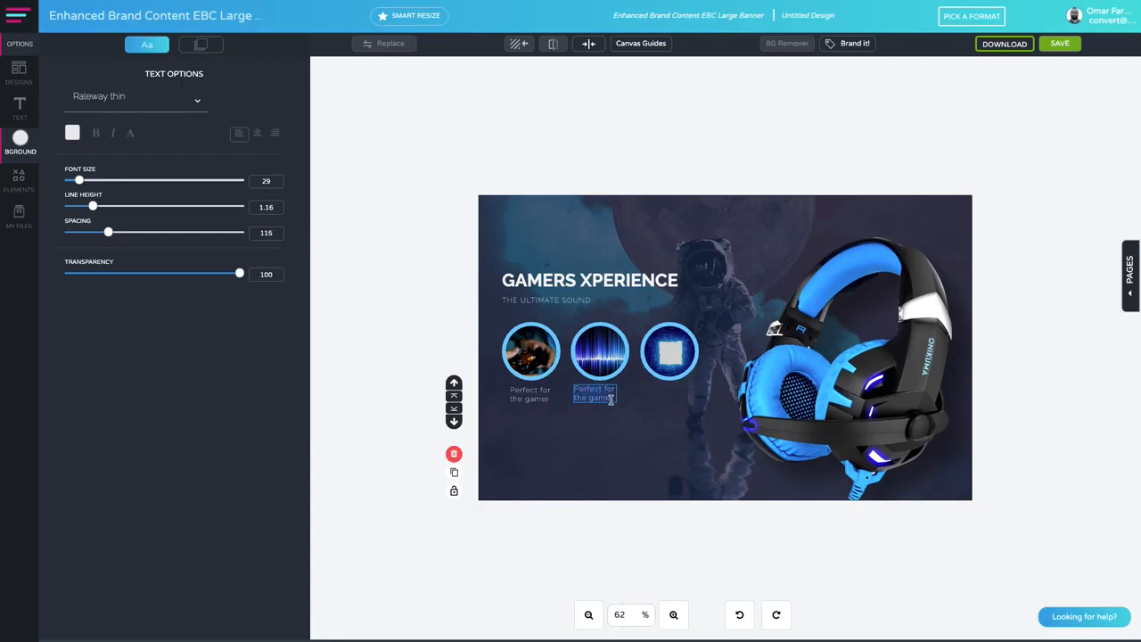
{"action": "type", "text": "5"}
{"action": "type", "text": "uperior"}
{"action": "key", "text": "Return"}
{"action": "left_click", "coordinate": [580, 455]}
- Place a copy of the "Superior Sound" caption under the glowing-square circle and replace its text with a two-line caption starting with "Bright"
{"action": "left_click_drag", "start_coordinate": [583, 399], "coordinate": [661, 393]}
{"action": "left_click", "coordinate": [552, 422]}
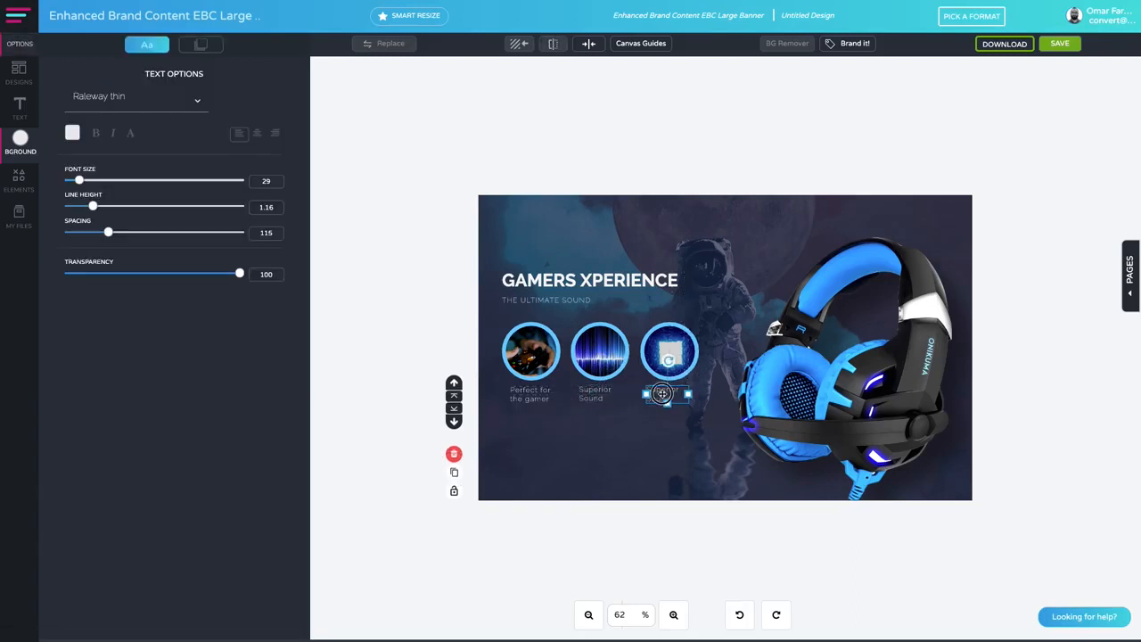
{"action": "double_click", "coordinate": [668, 393]}
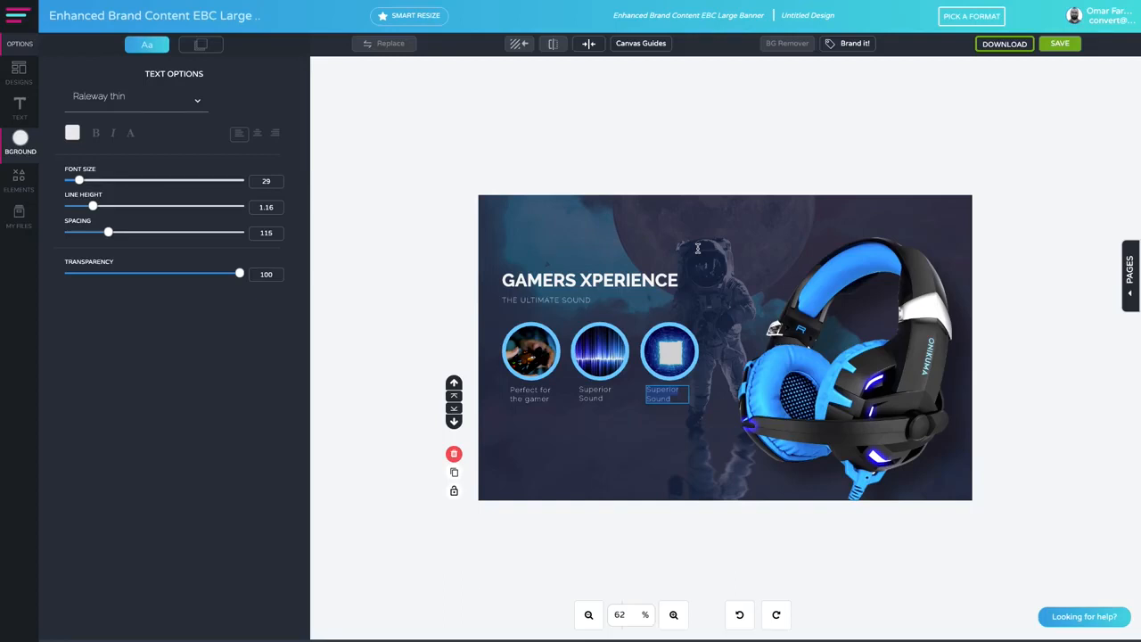
{"action": "type", "text": "S"}
{"action": "type", "text": "right"}
{"action": "key", "text": "Return"}
{"action": "left_click", "coordinate": [675, 416]}
- Reword the caption under the glowing-square circle as "Bright LED" on two lines and position it beneath that circle
{"action": "left_click_drag", "start_coordinate": [663, 395], "coordinate": [671, 399]}
{"action": "left_click", "coordinate": [701, 431]}
{"action": "left_click", "coordinate": [676, 428]}
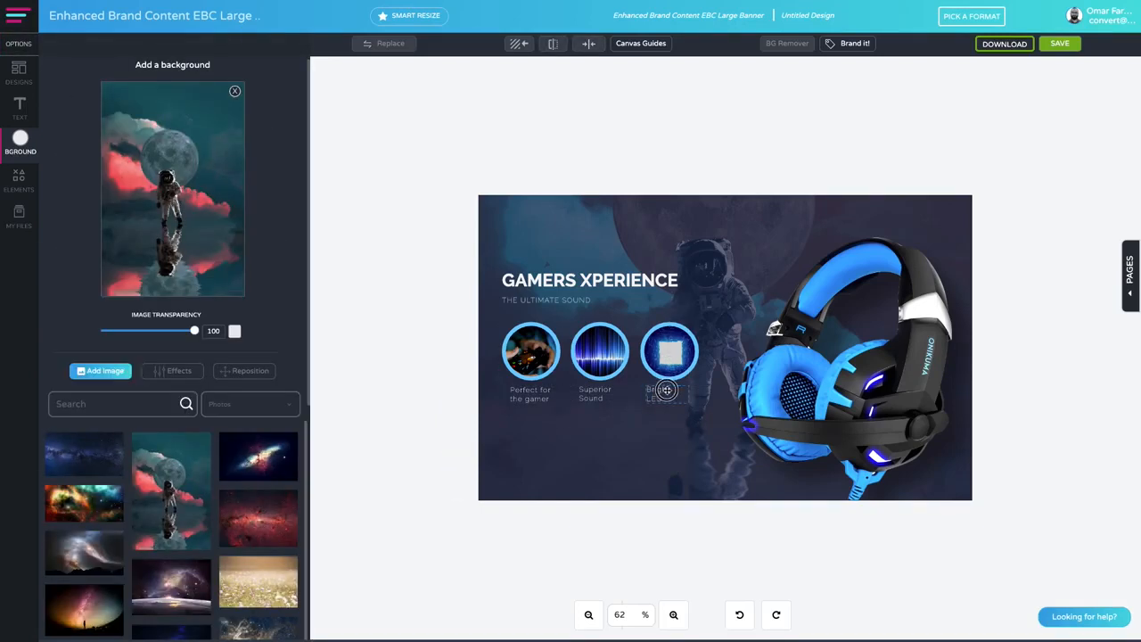
{"action": "left_click", "coordinate": [666, 392]}
{"action": "left_click", "coordinate": [671, 431]}
{"action": "left_click", "coordinate": [661, 394]}
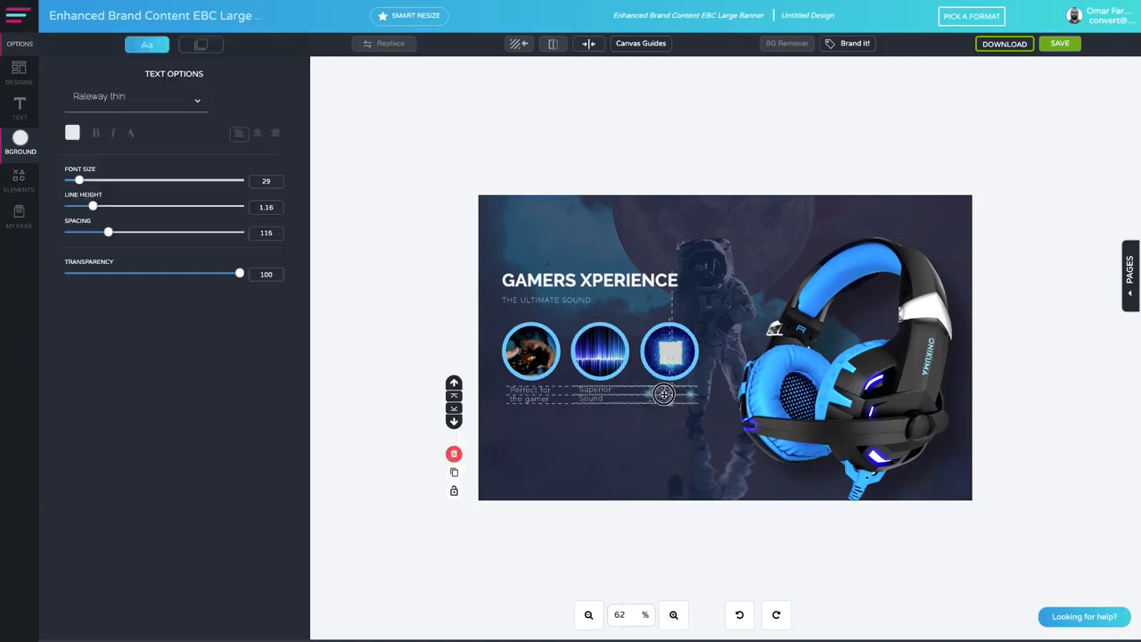
{"action": "left_click", "coordinate": [669, 427]}
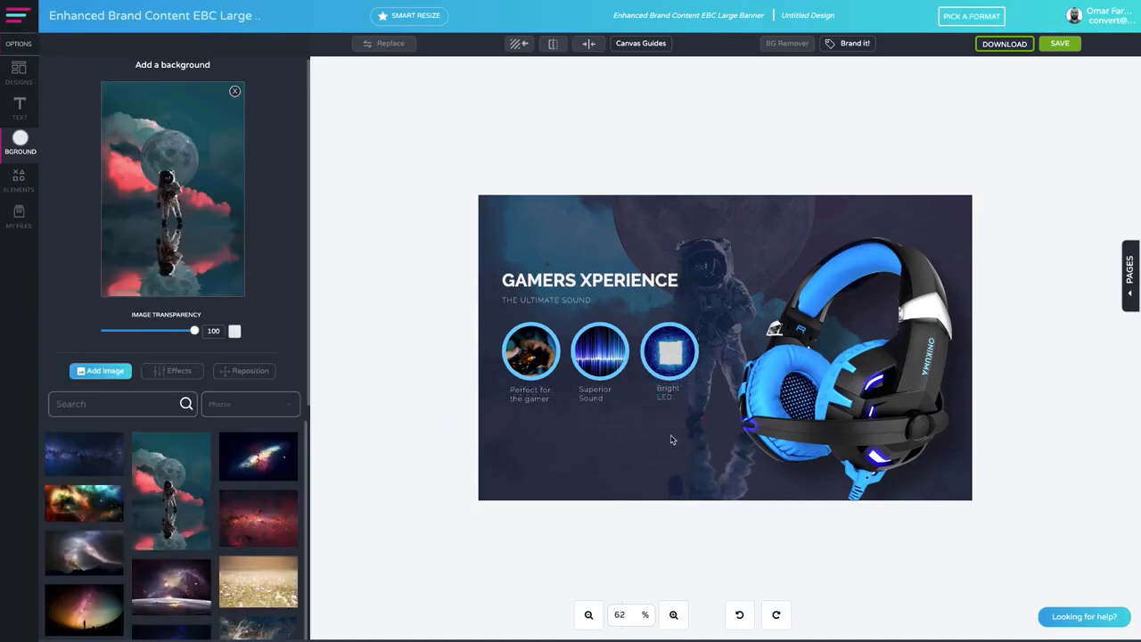
{"action": "left_click_drag", "start_coordinate": [670, 393], "coordinate": [671, 393]}
{"action": "left_click", "coordinate": [665, 415]}
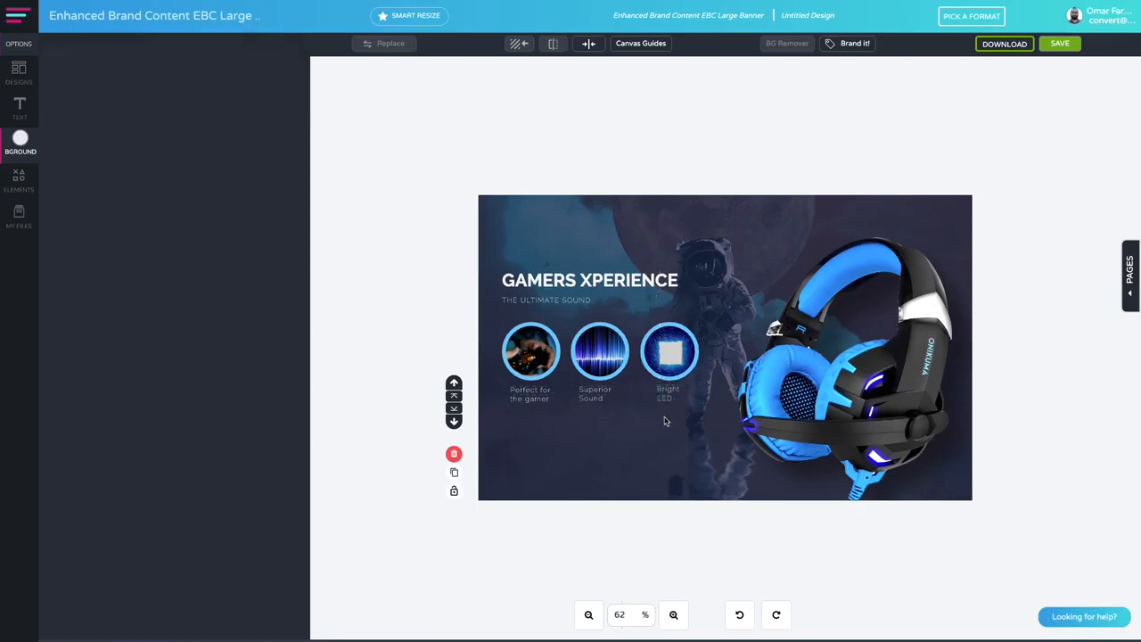
- Center-align the text of the three captions and keep each one centered beneath its circle
{"action": "left_click", "coordinate": [595, 400]}
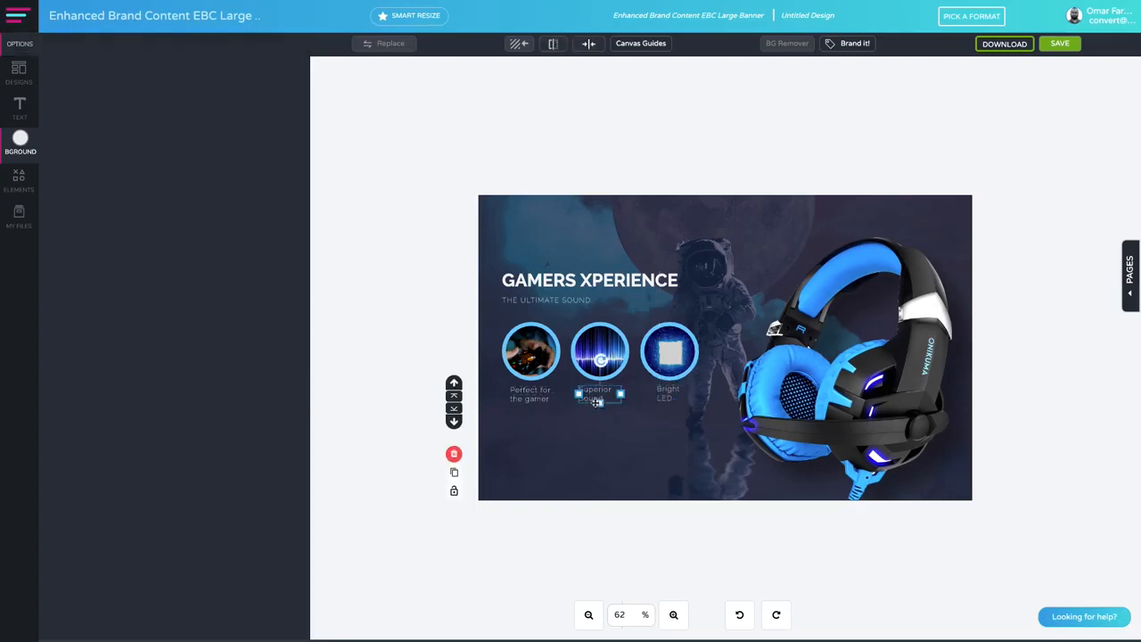
{"action": "left_click", "coordinate": [698, 457]}
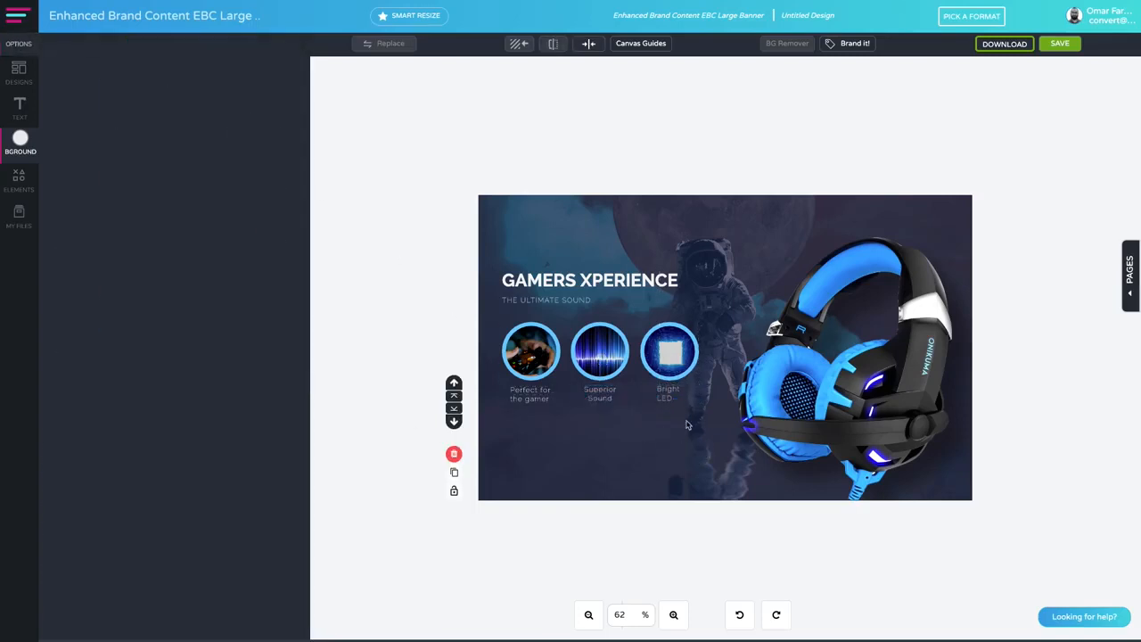
{"action": "left_click", "coordinate": [680, 401]}
{"action": "left_click", "coordinate": [258, 132]}
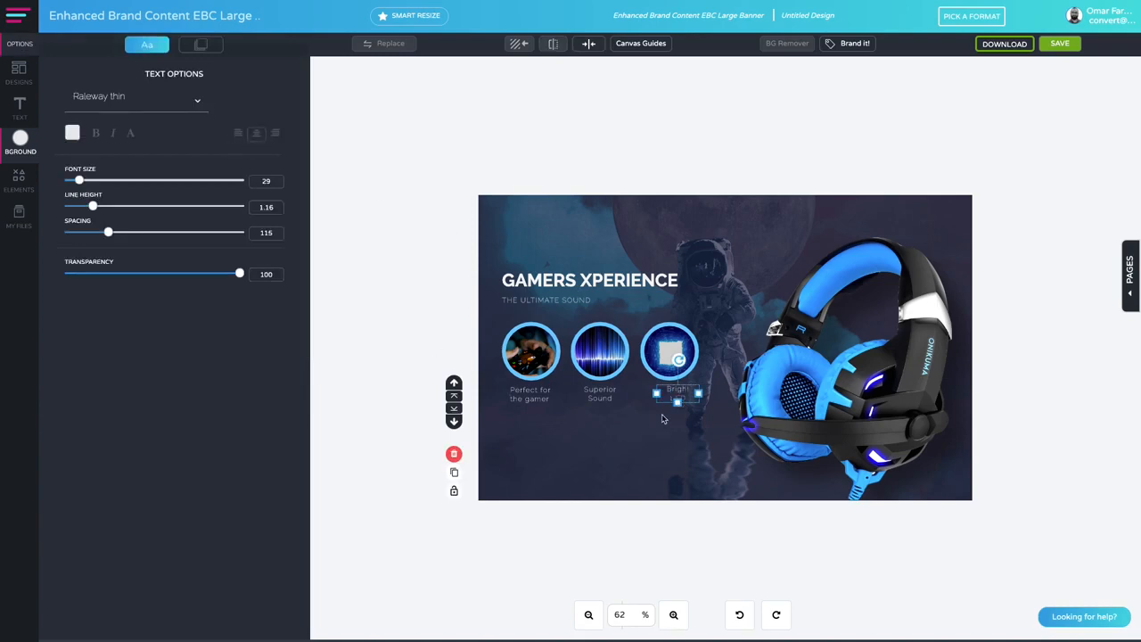
{"action": "left_click", "coordinate": [671, 456]}
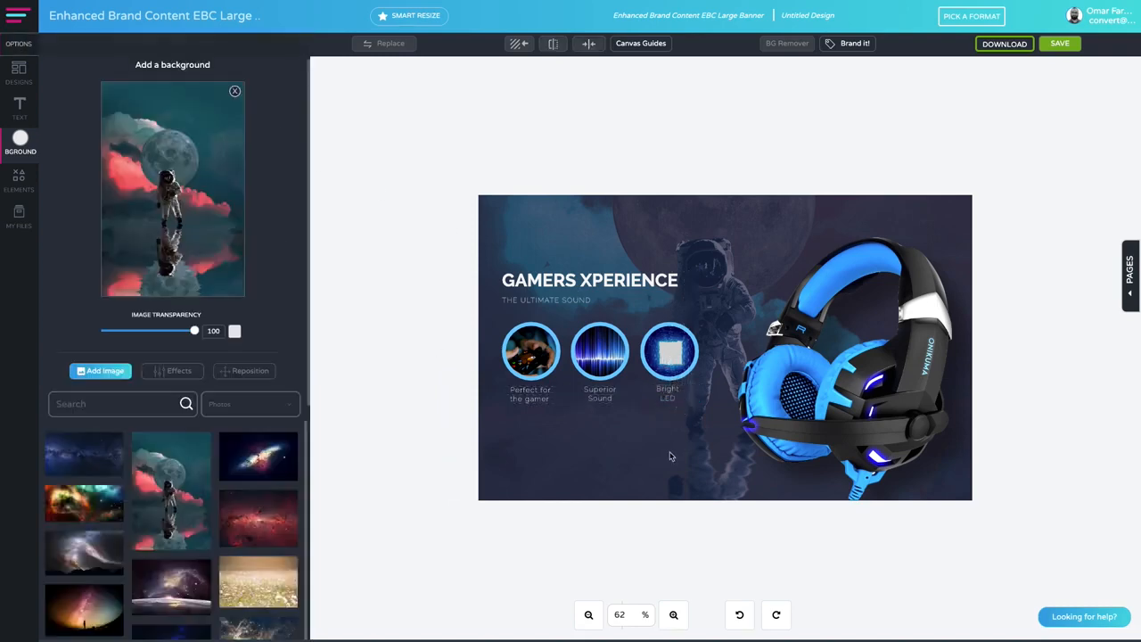
{"action": "left_click", "coordinate": [529, 397]}
{"action": "left_click", "coordinate": [597, 452]}
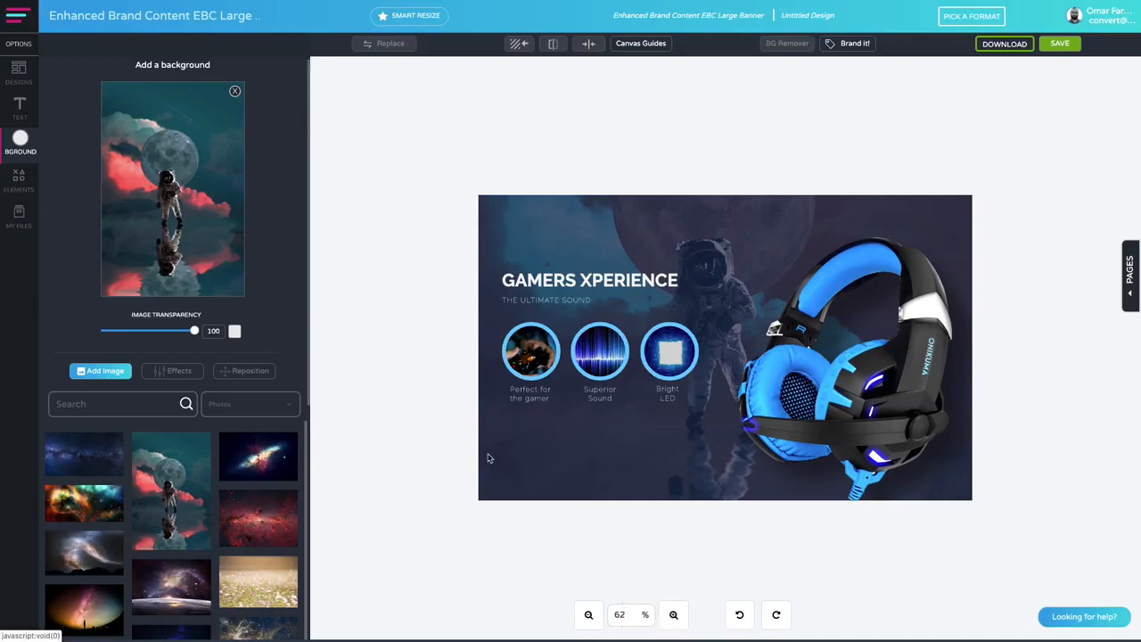
- Download the finished banner as a High Res JPG and dismiss the browser's download bar
{"action": "left_click", "coordinate": [1004, 44]}
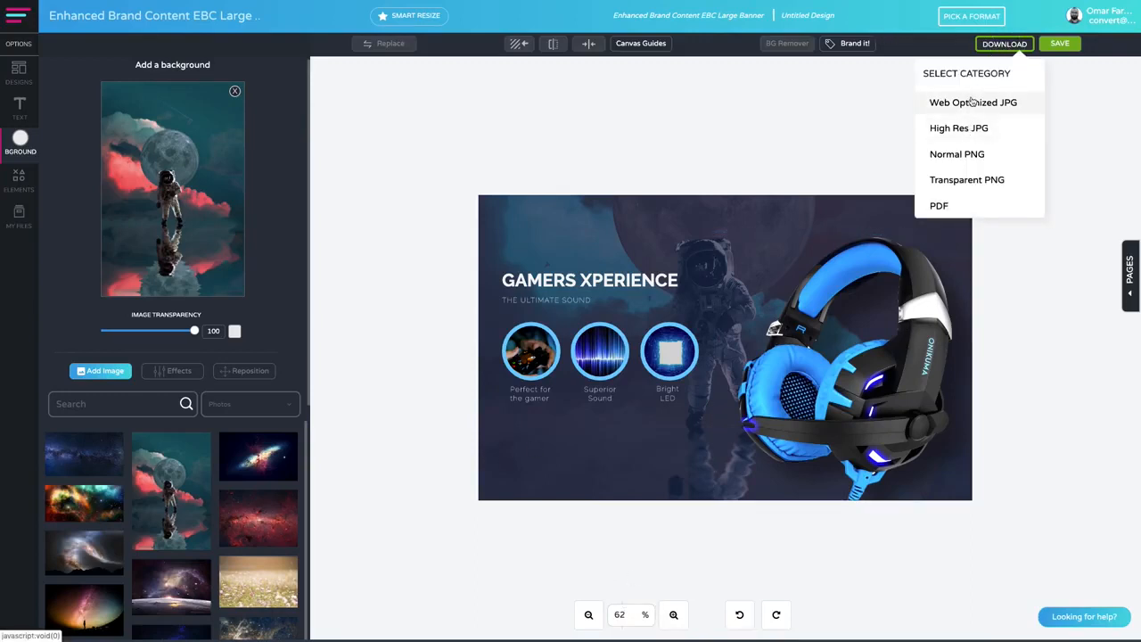
{"action": "left_click", "coordinate": [966, 131]}
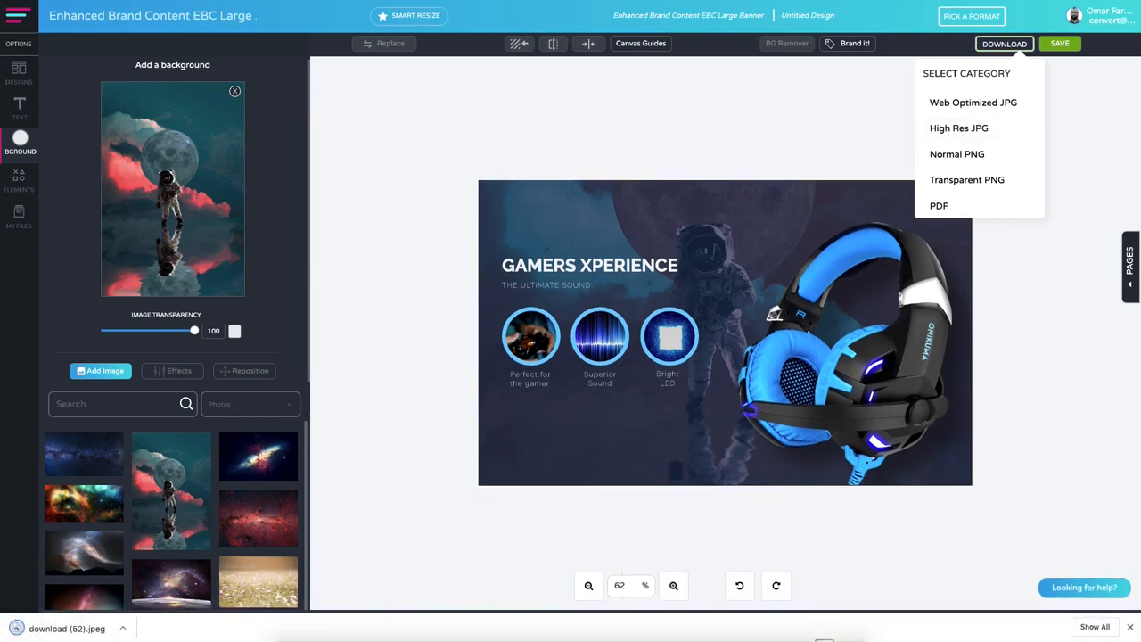
{"action": "left_click", "coordinate": [1129, 627]}
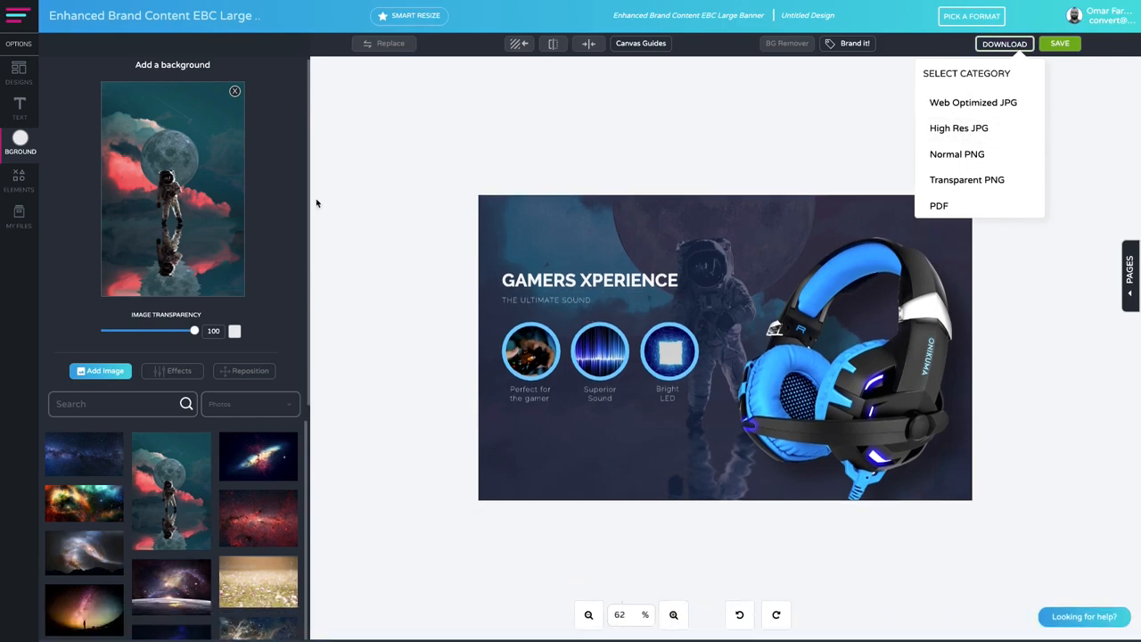
{"action": "left_click", "coordinate": [1005, 46]}
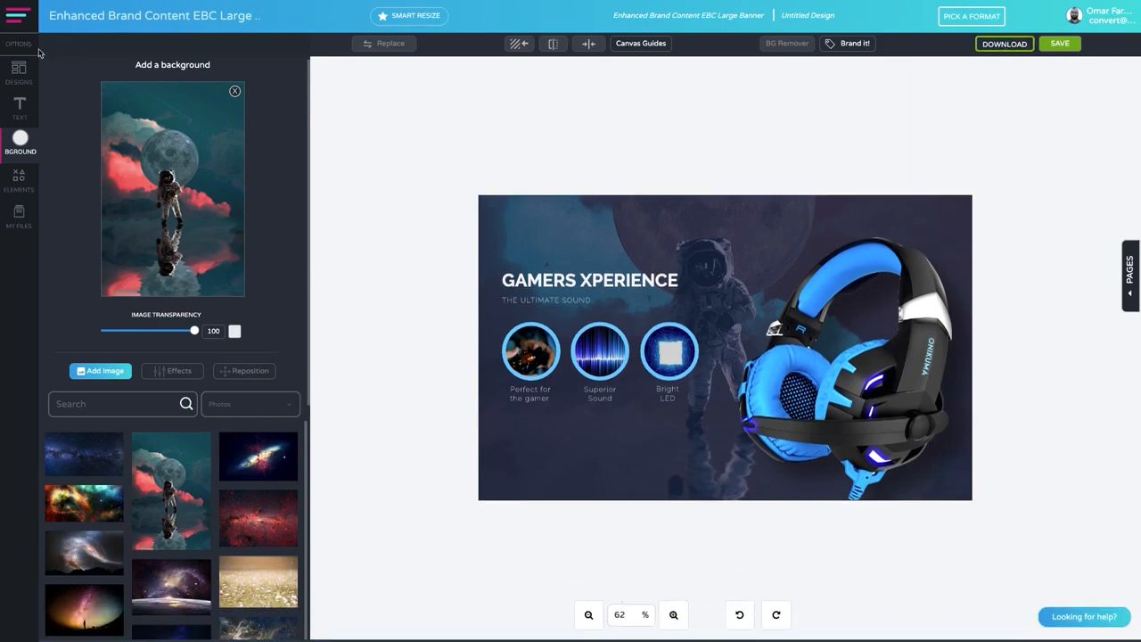
- Browse the Enhanced Brand Content templates and view the design set belonging to the Laptop Stands template
{"action": "left_click", "coordinate": [19, 72]}
{"action": "scroll", "coordinate": [181, 261], "scroll_direction": "down", "scroll_amount": 3}
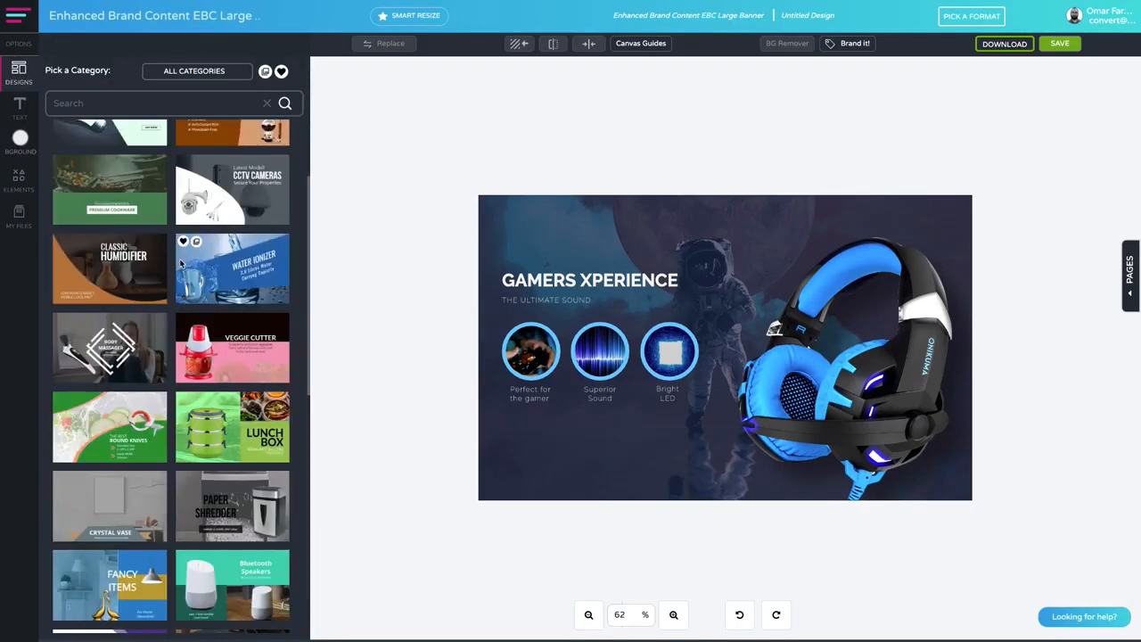
{"action": "scroll", "coordinate": [180, 264], "scroll_direction": "up", "scroll_amount": 3}
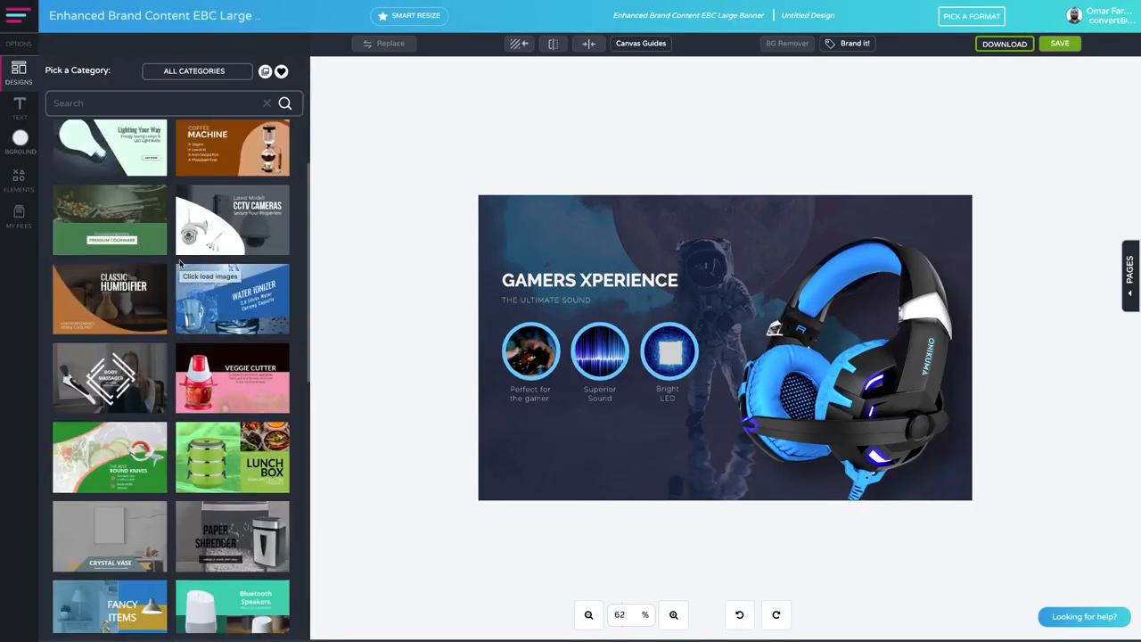
{"action": "scroll", "coordinate": [211, 249], "scroll_direction": "down", "scroll_amount": 10}
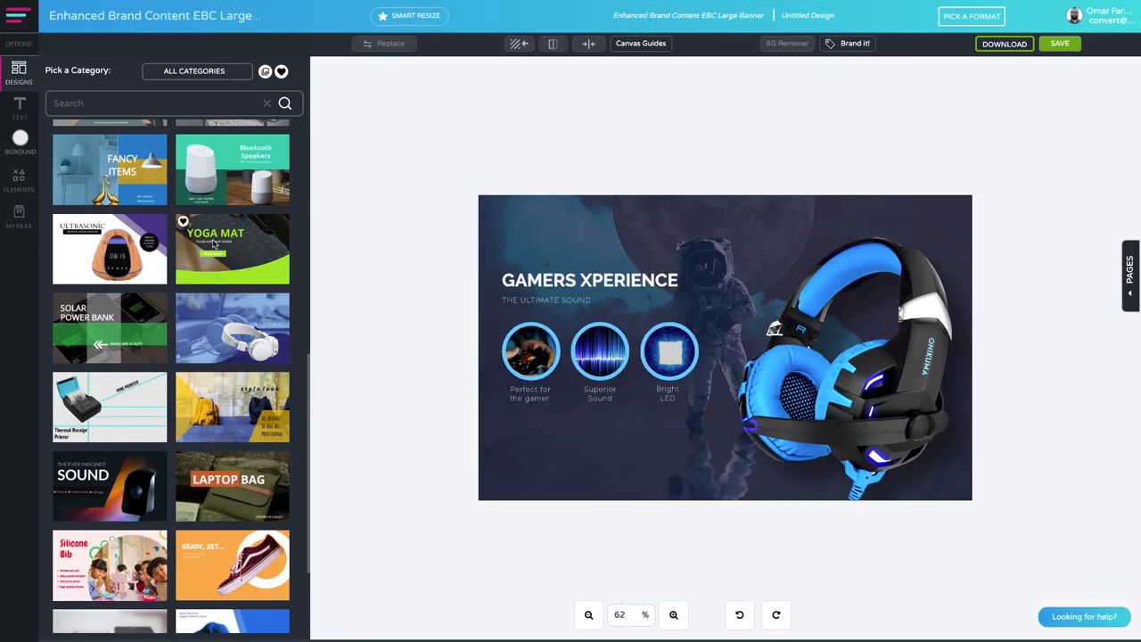
{"action": "scroll", "coordinate": [212, 242], "scroll_direction": "up", "scroll_amount": 8}
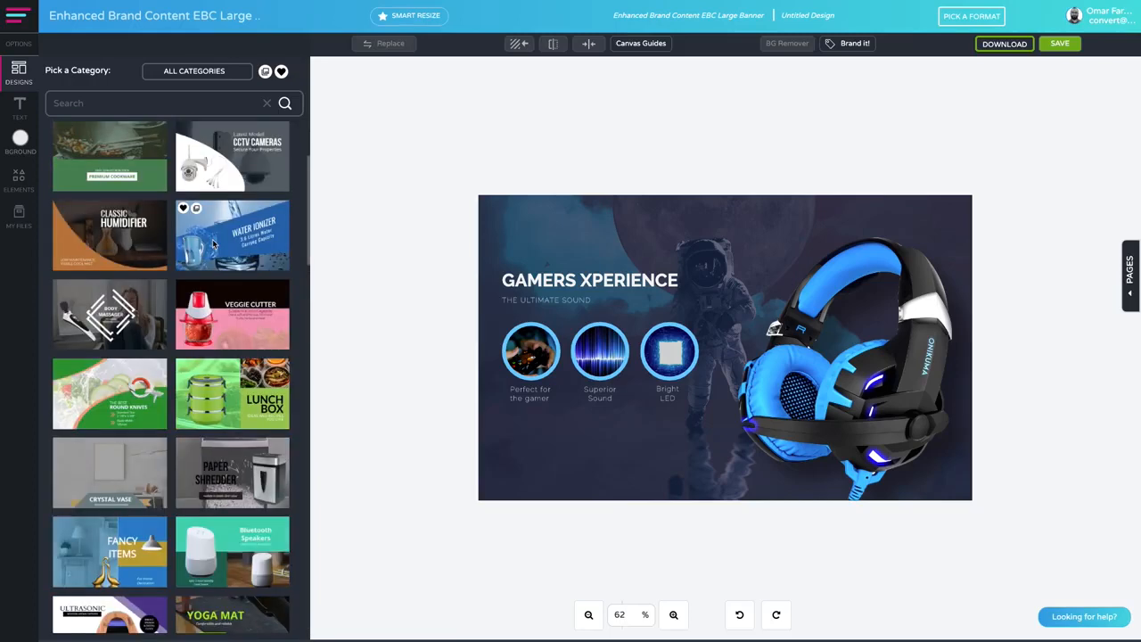
{"action": "scroll", "coordinate": [212, 239], "scroll_direction": "up", "scroll_amount": 4}
{"action": "scroll", "coordinate": [212, 242], "scroll_direction": "down", "scroll_amount": 5}
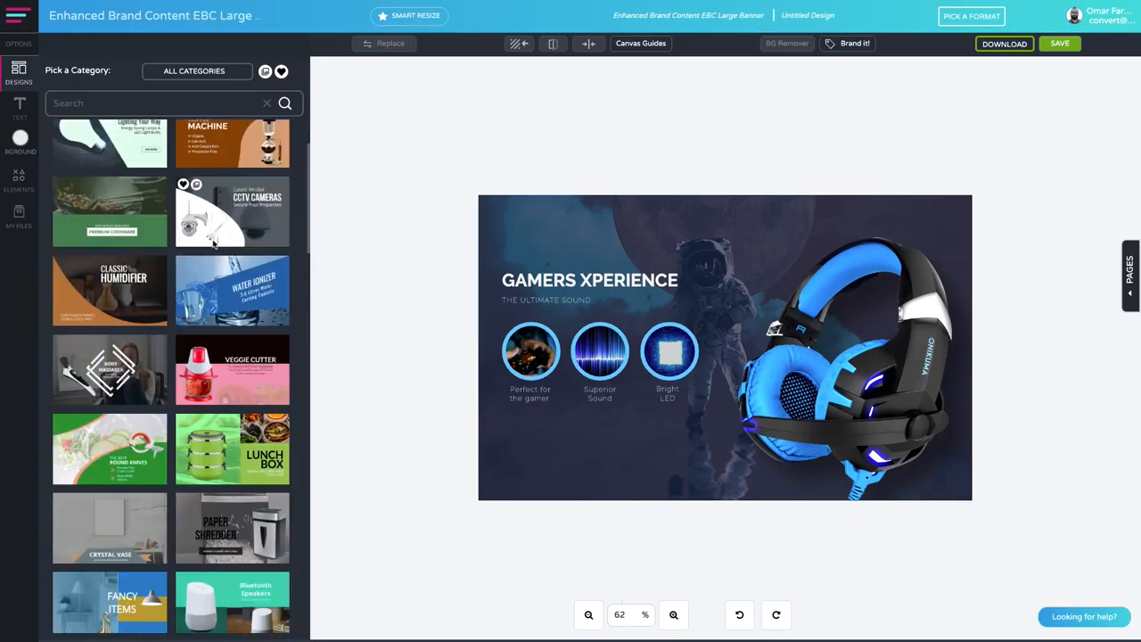
{"action": "scroll", "coordinate": [212, 243], "scroll_direction": "down", "scroll_amount": 5}
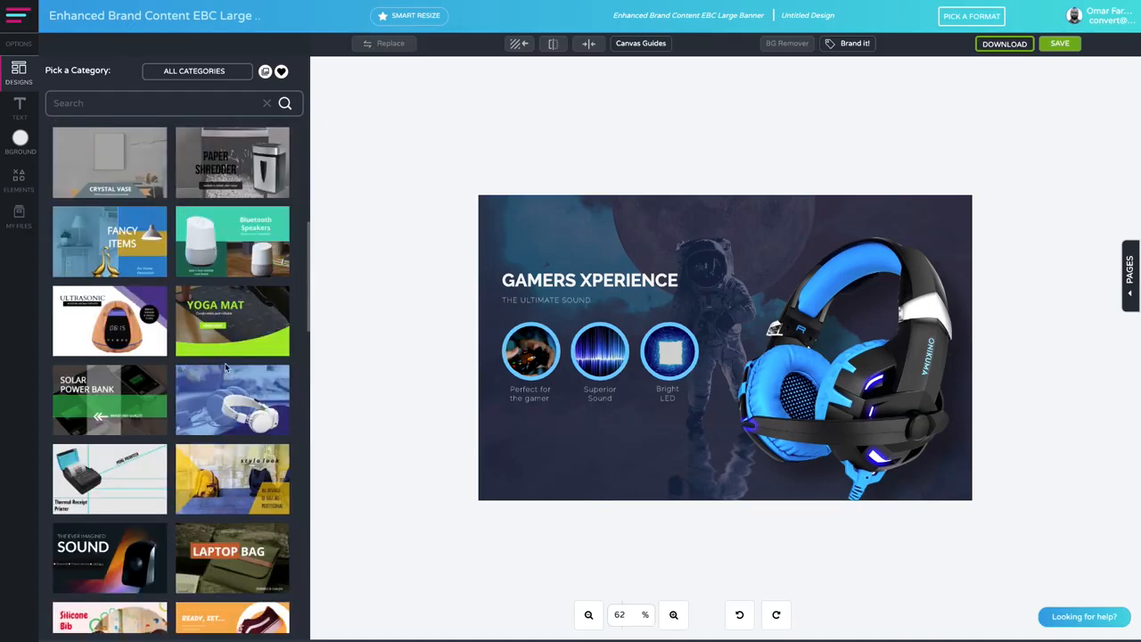
{"action": "scroll", "coordinate": [225, 366], "scroll_direction": "down", "scroll_amount": 5}
{"action": "scroll", "coordinate": [227, 361], "scroll_direction": "down", "scroll_amount": 5}
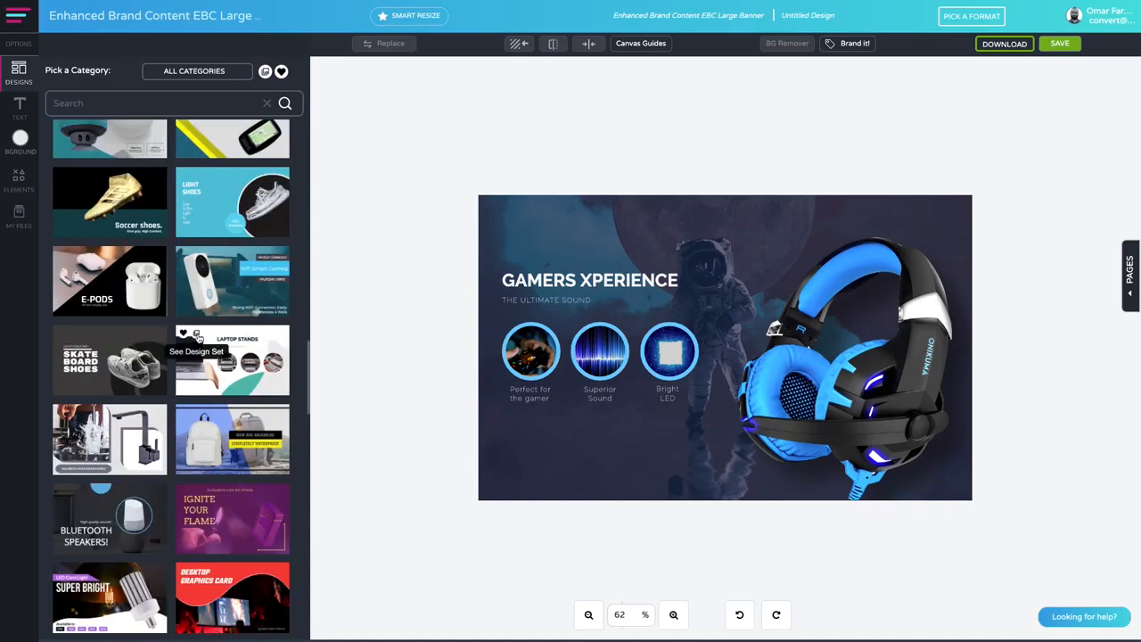
{"action": "left_click", "coordinate": [197, 335]}
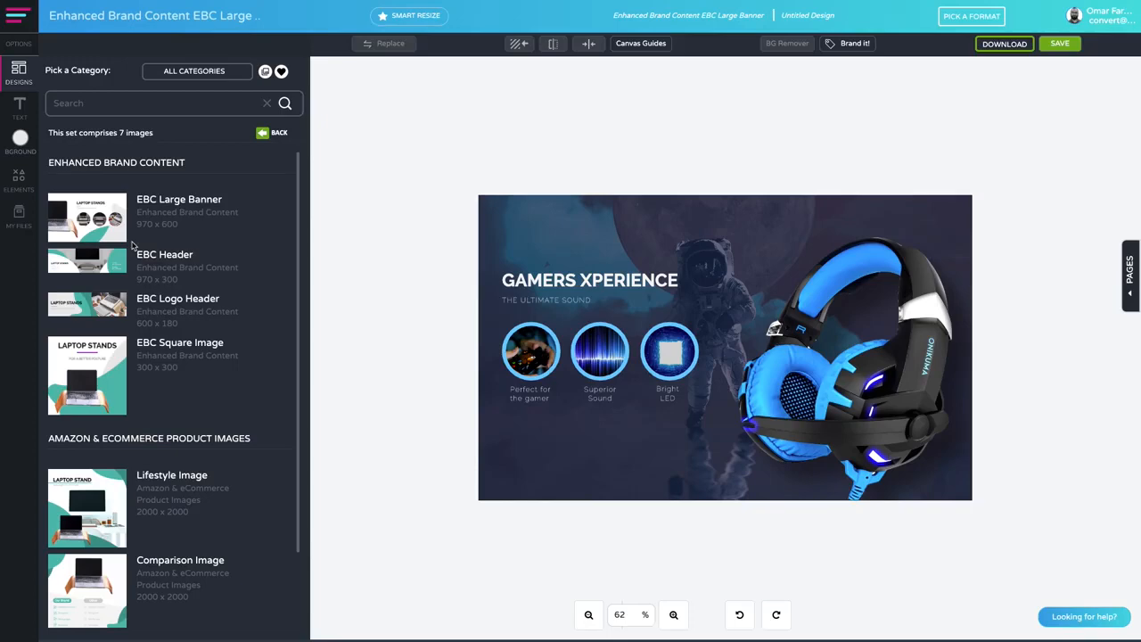
- Return to the template list and view the design set belonging to the VR Gear template
{"action": "left_click", "coordinate": [275, 134]}
{"action": "scroll", "coordinate": [151, 409], "scroll_direction": "down", "scroll_amount": 2}
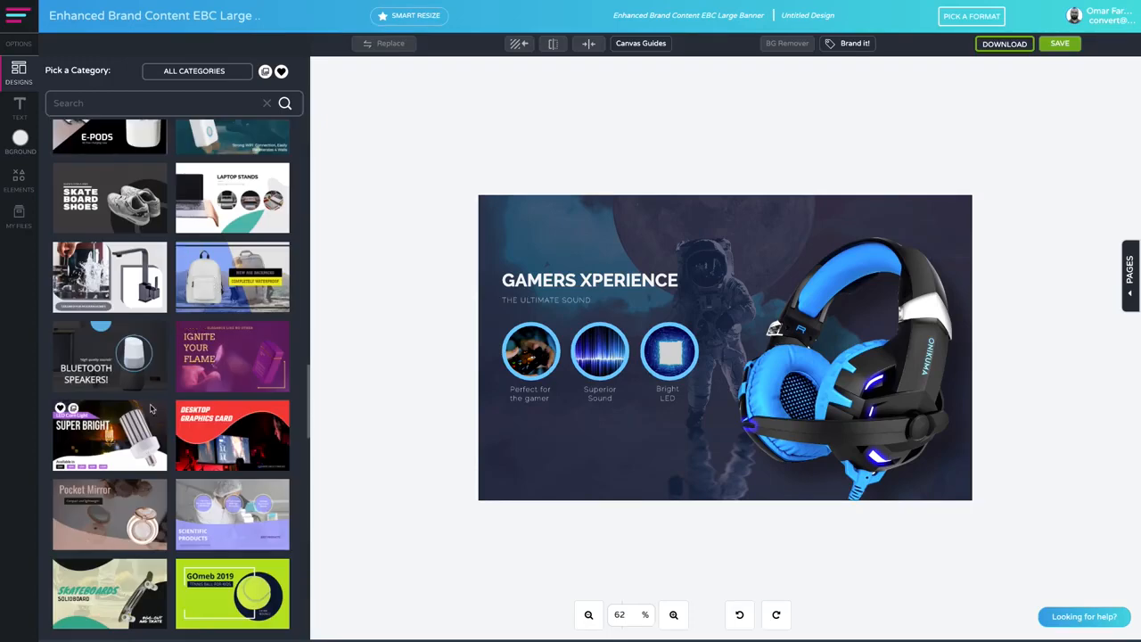
{"action": "scroll", "coordinate": [194, 402], "scroll_direction": "down", "scroll_amount": 2}
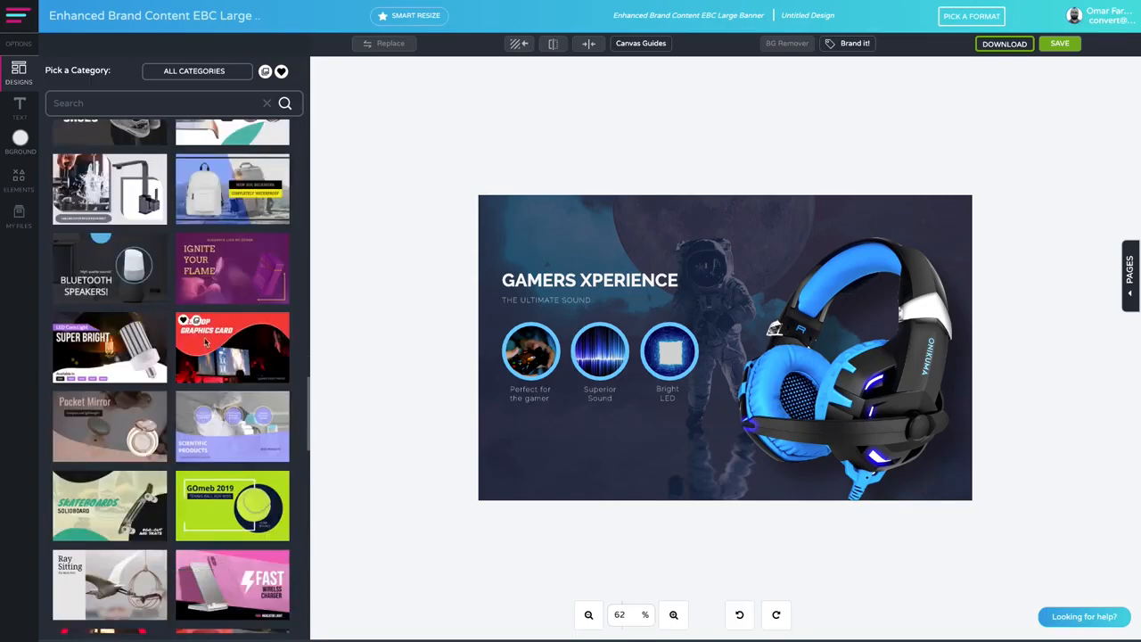
{"action": "scroll", "coordinate": [196, 404], "scroll_direction": "down", "scroll_amount": 7}
{"action": "left_click", "coordinate": [74, 437]}
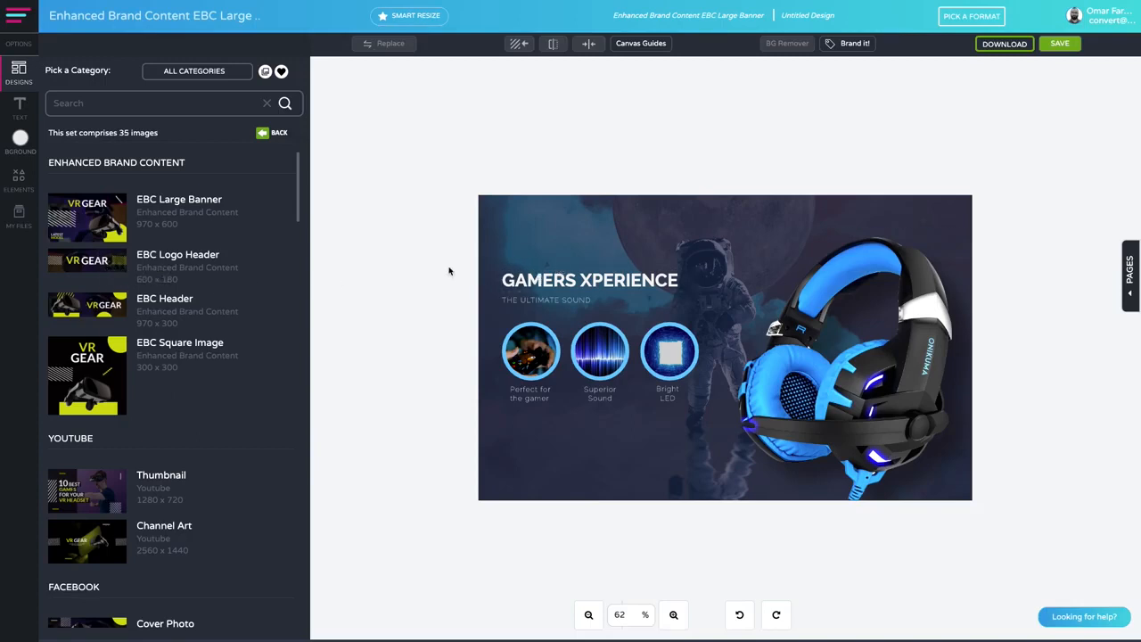
{"action": "left_click", "coordinate": [501, 278]}
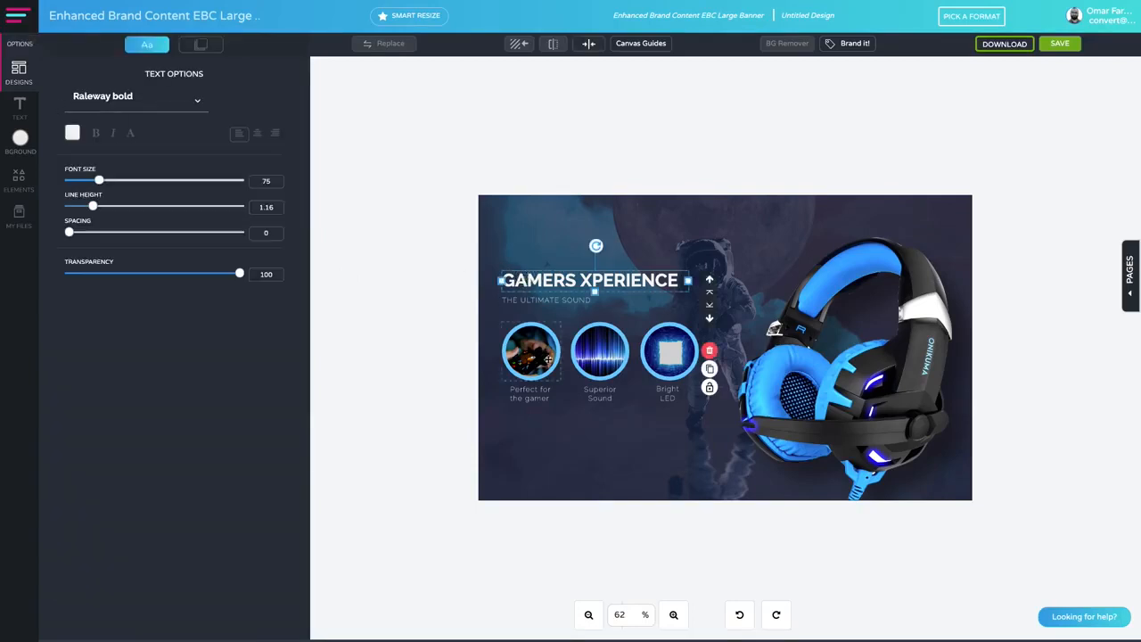
- Load the 600 x 180 EBC Logo Header from the VR Gear design set onto the canvas
{"action": "left_click", "coordinate": [19, 71]}
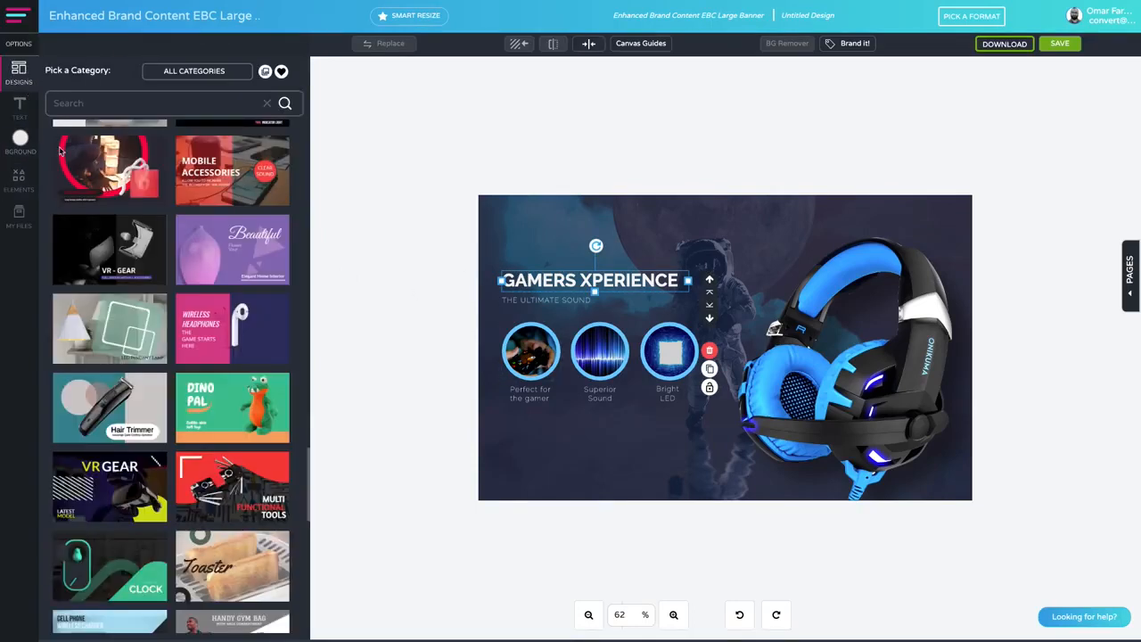
{"action": "left_click", "coordinate": [71, 460]}
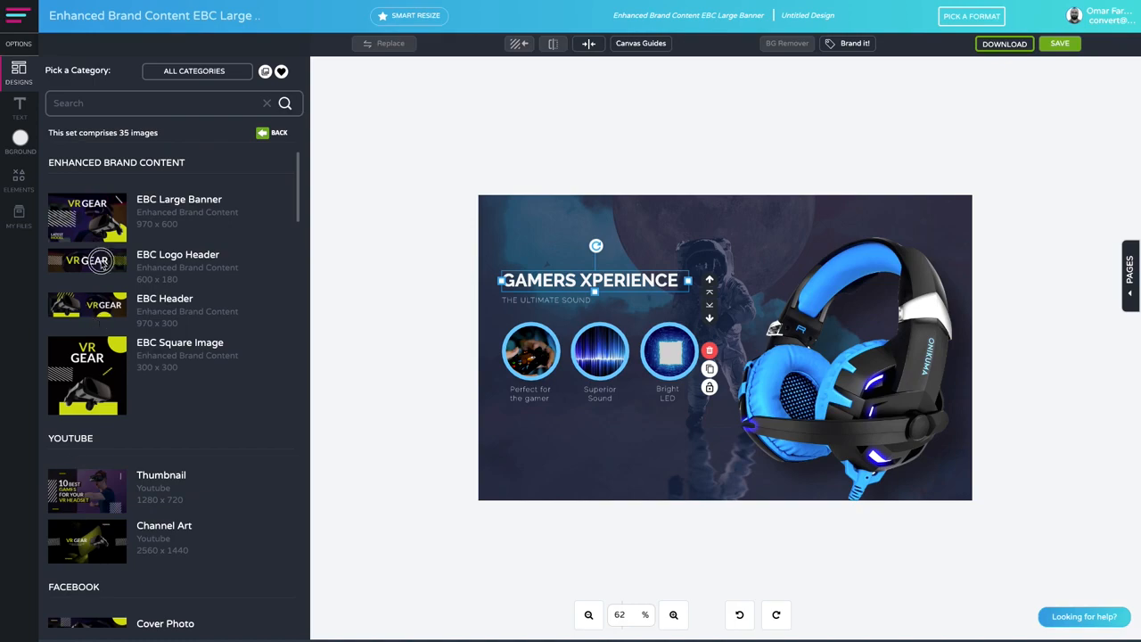
{"action": "left_click", "coordinate": [103, 268]}
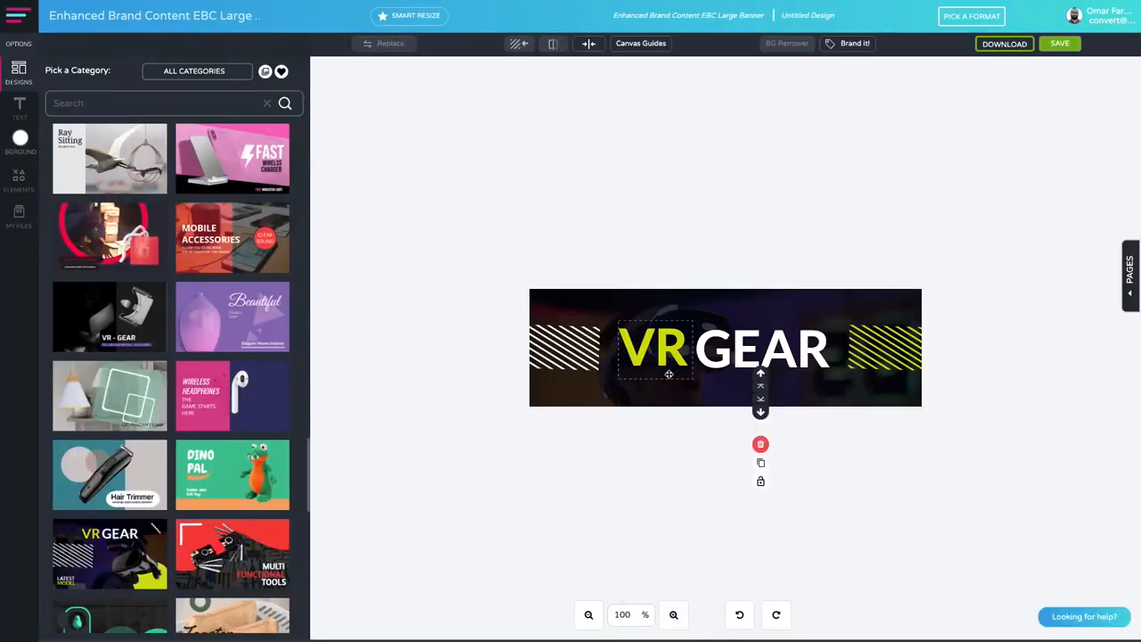
- Remove the VR Gear header's background photo and apply the stone wall image as the background
{"action": "left_click", "coordinate": [668, 375]}
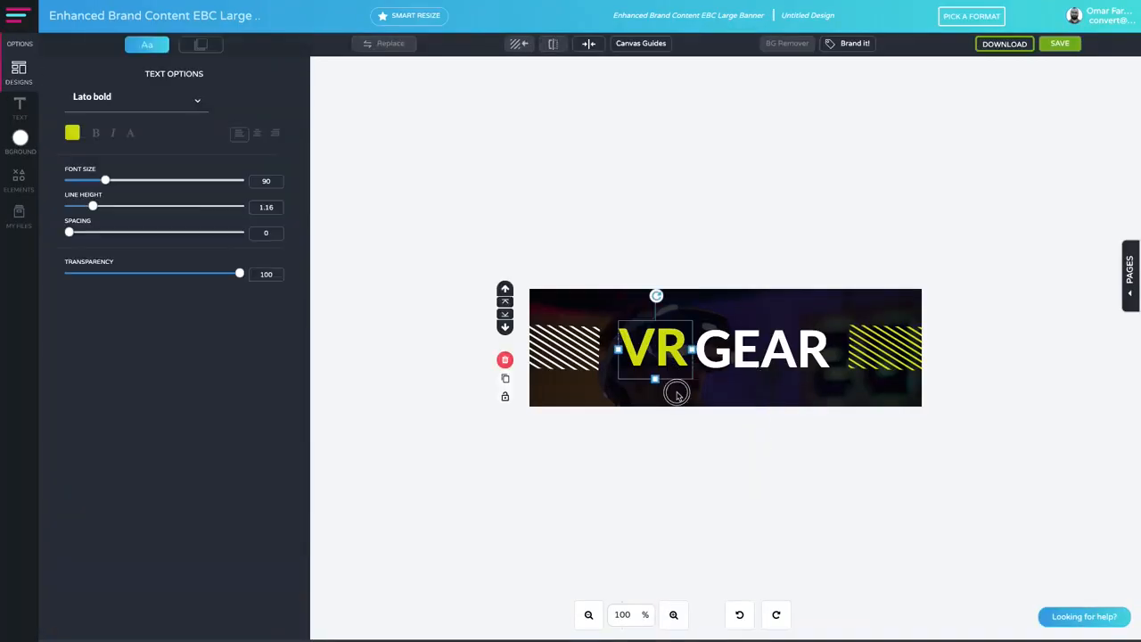
{"action": "left_click", "coordinate": [721, 395]}
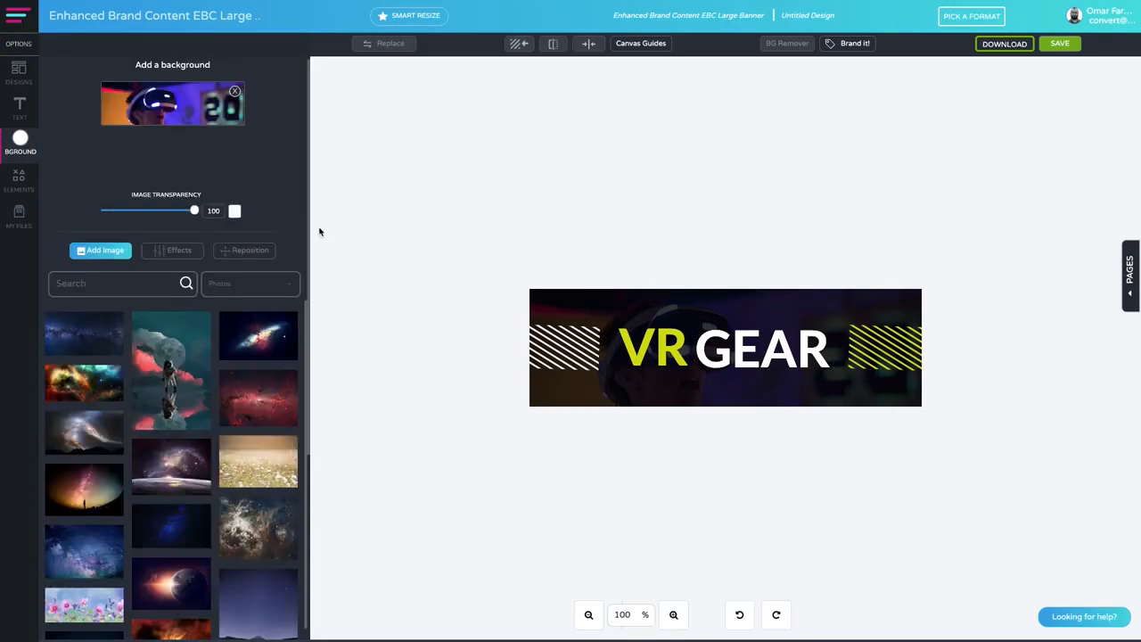
{"action": "left_click", "coordinate": [235, 93]}
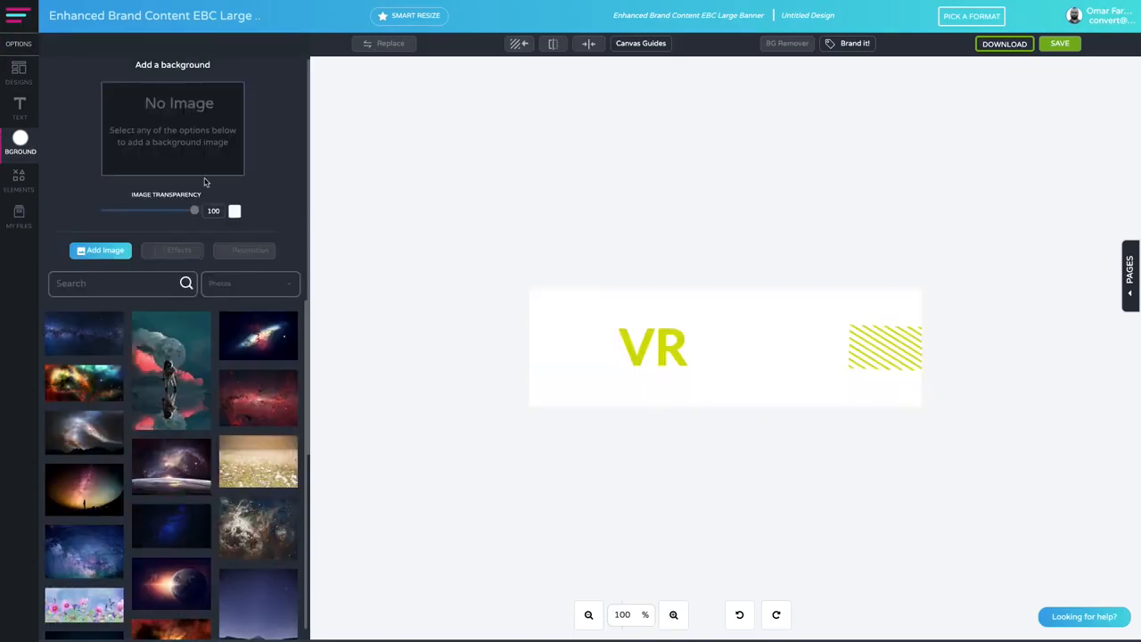
{"action": "left_click", "coordinate": [191, 336]}
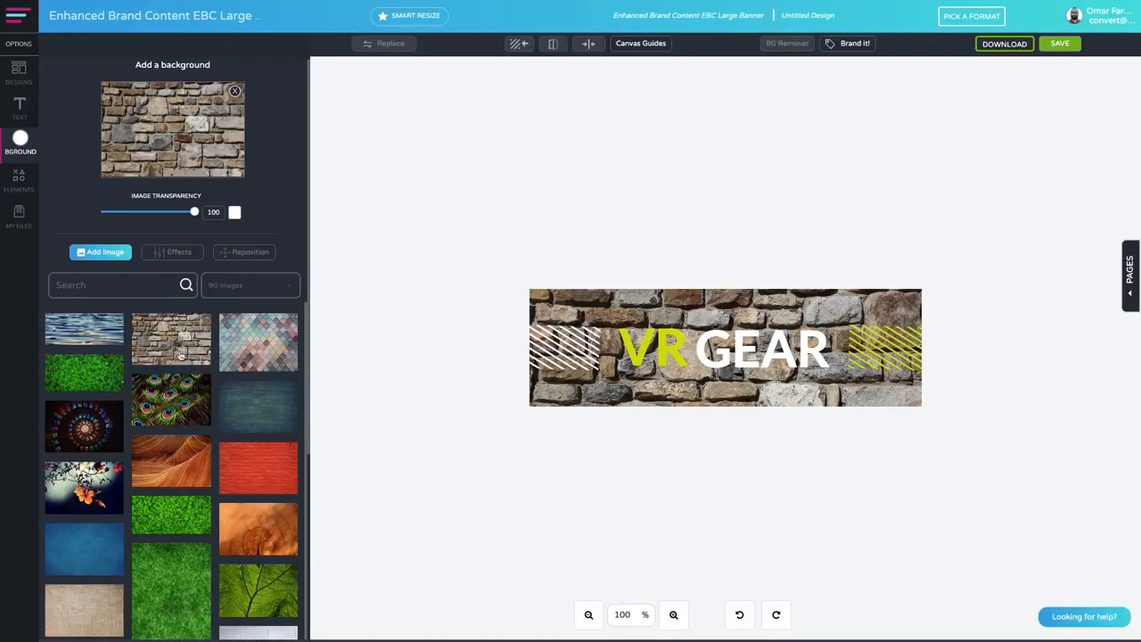
- Search the background images for "universe"
{"action": "left_click", "coordinate": [144, 286]}
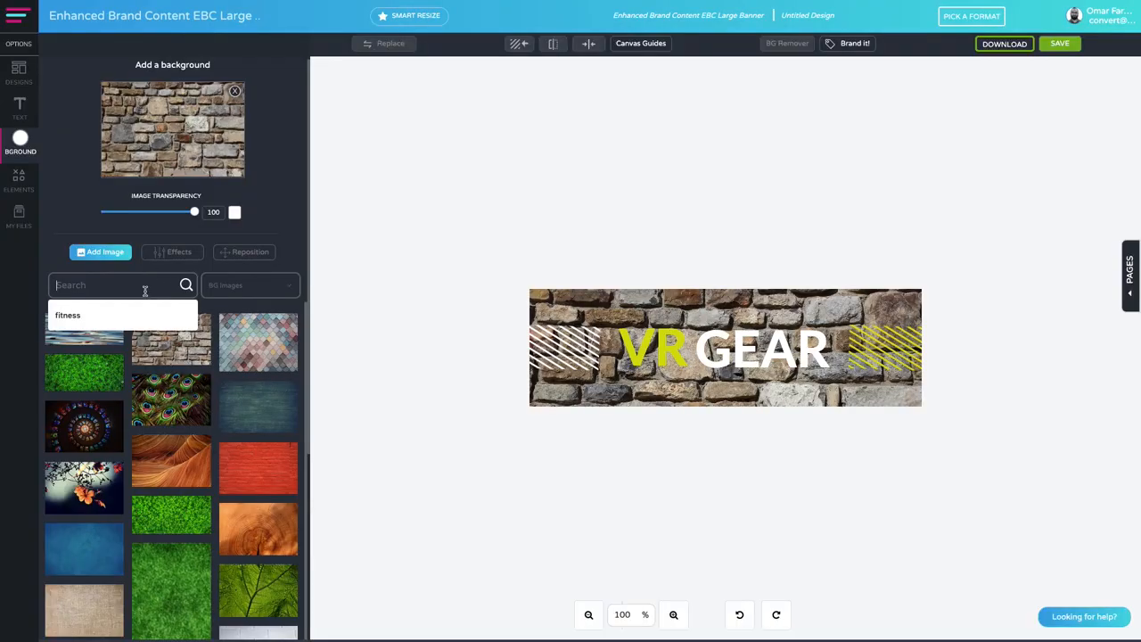
{"action": "type", "text": "un"}
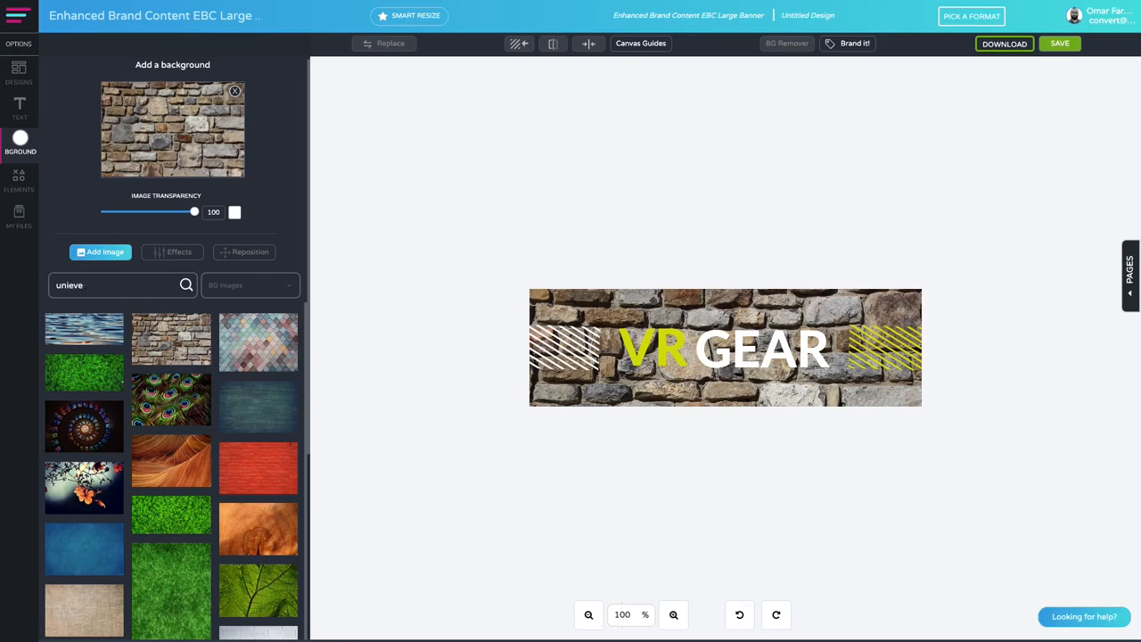
{"action": "type", "text": "iverse"}
{"action": "key", "text": "Return"}
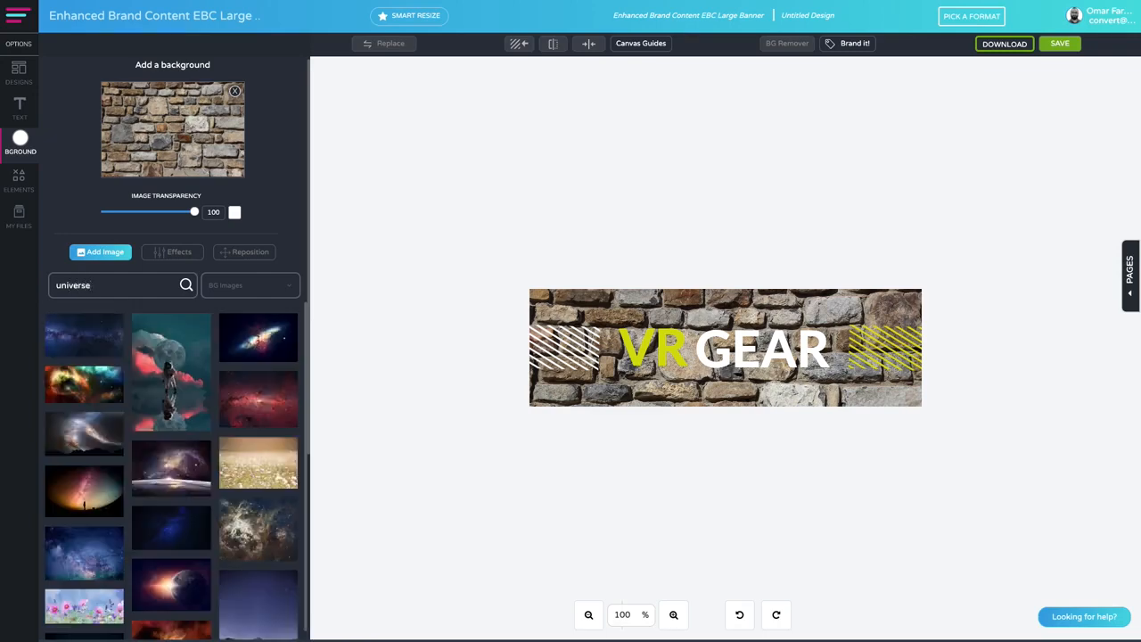
- Apply the diagonal galaxy image as the header background, with scale 0.52 and vertical position -127
{"action": "left_click", "coordinate": [250, 340]}
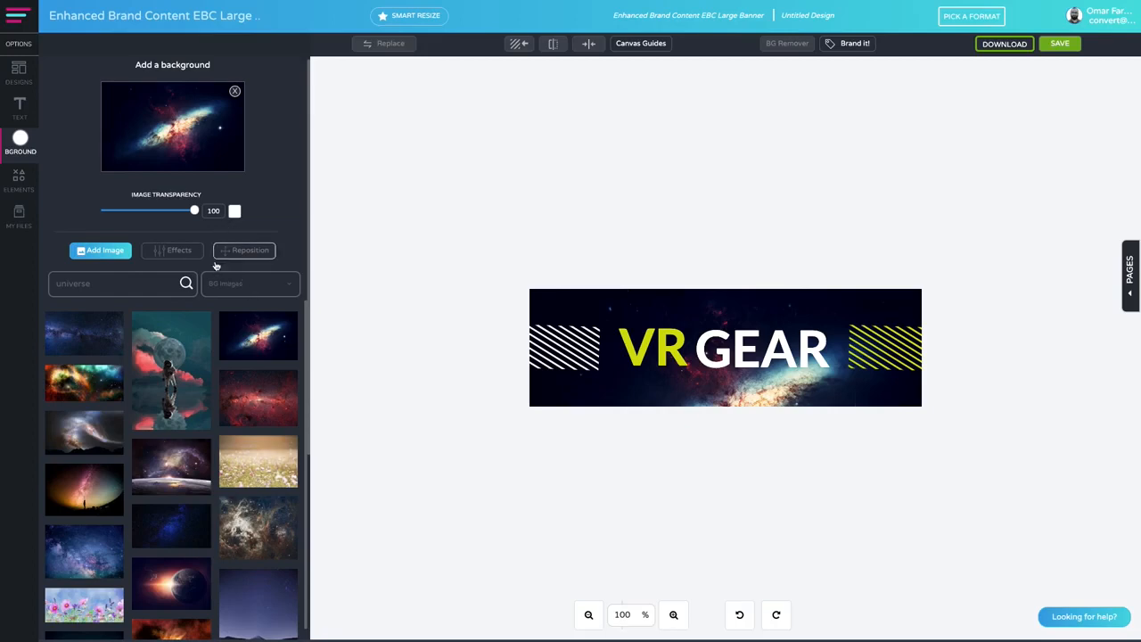
{"action": "left_click", "coordinate": [243, 252]}
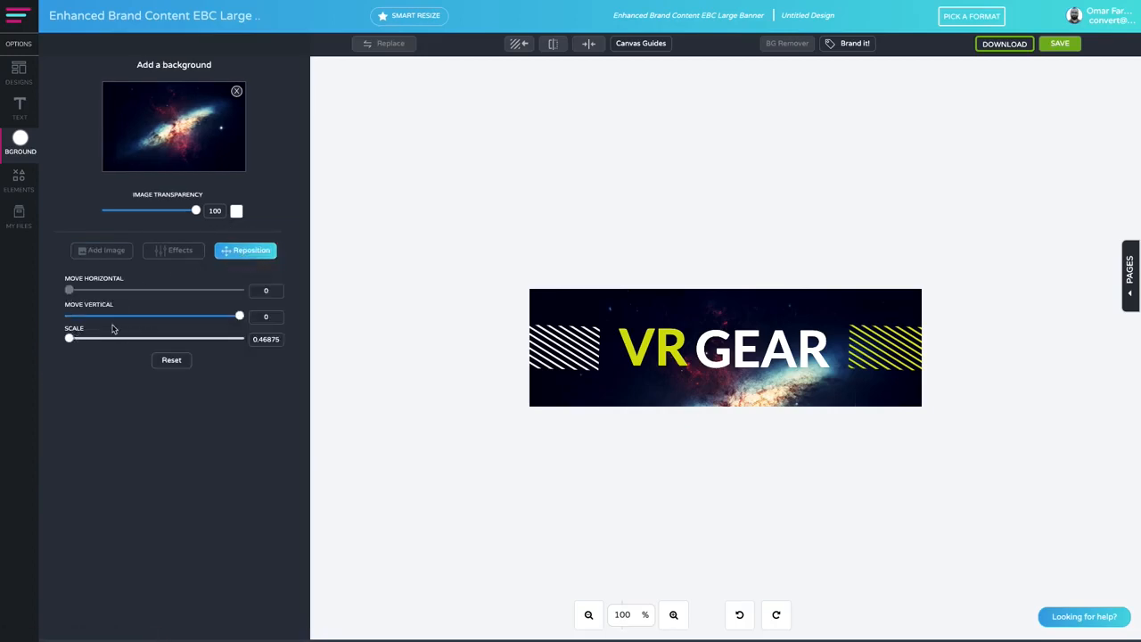
{"action": "left_click_drag", "start_coordinate": [69, 337], "coordinate": [75, 337]}
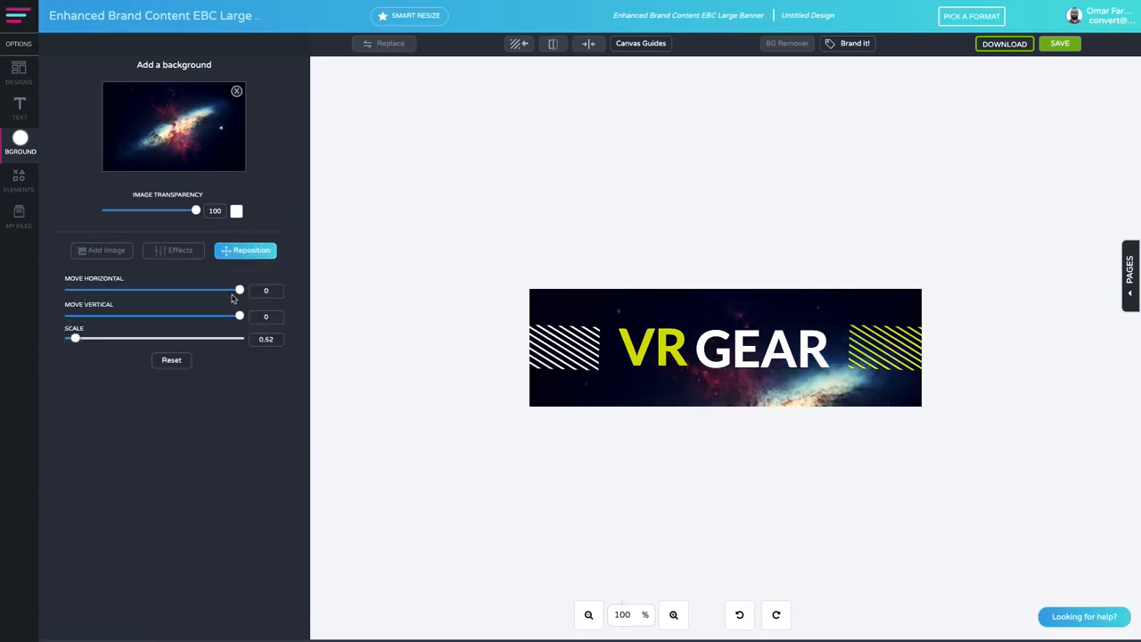
{"action": "left_click_drag", "start_coordinate": [238, 316], "coordinate": [148, 315]}
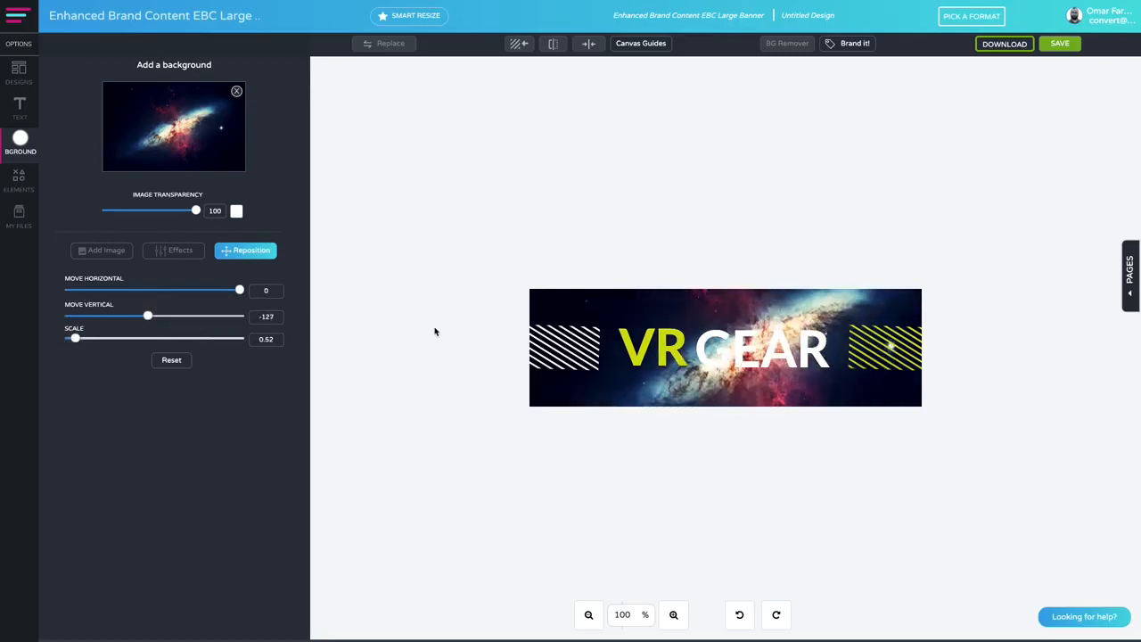
- Add a lime "PERIENCE" text in the style of "VR" and place it level with the header wording, starting over "GEAR"
{"action": "left_click", "coordinate": [598, 343]}
{"action": "left_click", "coordinate": [709, 344]}
{"action": "left_click", "coordinate": [667, 346]}
{"action": "left_click", "coordinate": [723, 317]}
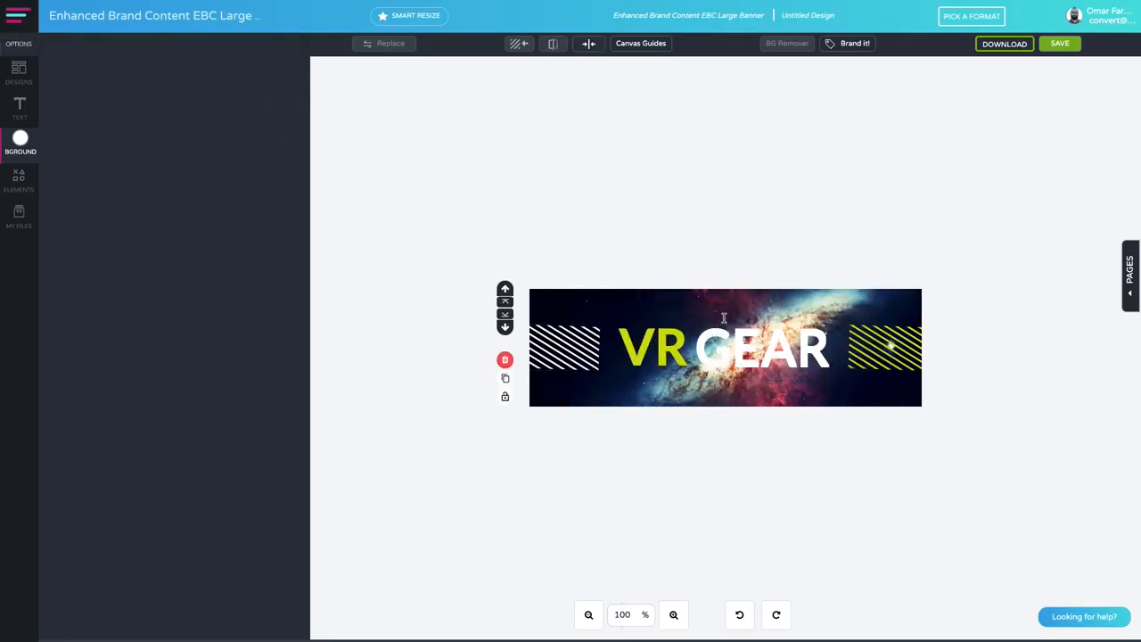
{"action": "left_click", "coordinate": [661, 347]}
{"action": "left_click", "coordinate": [632, 385]}
{"action": "left_click", "coordinate": [658, 346]}
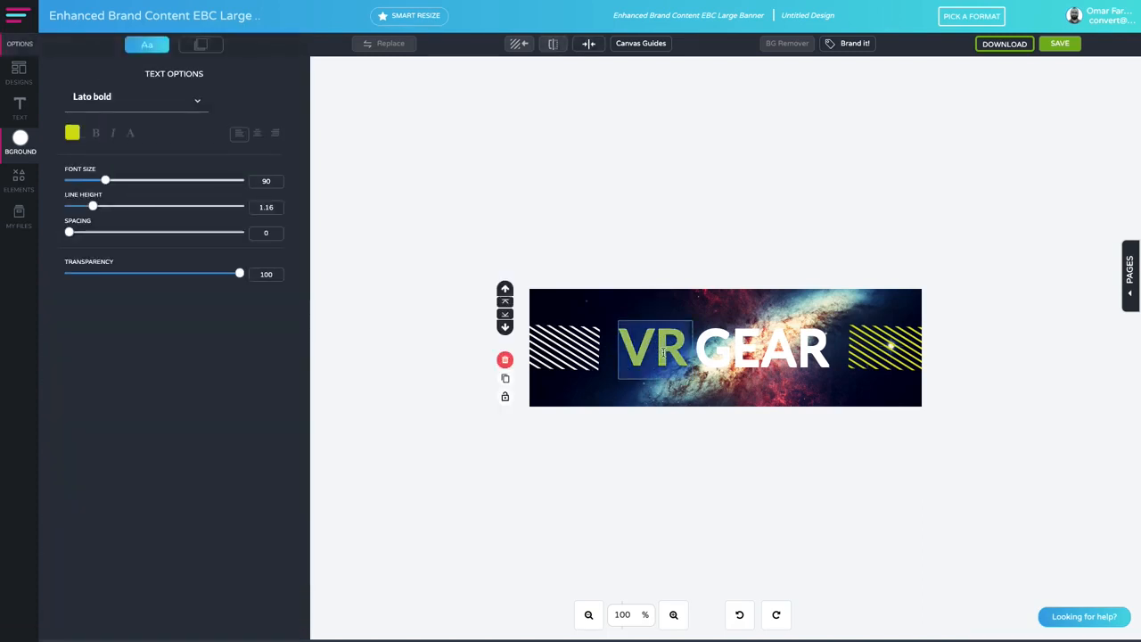
{"action": "type", "text": "EX"}
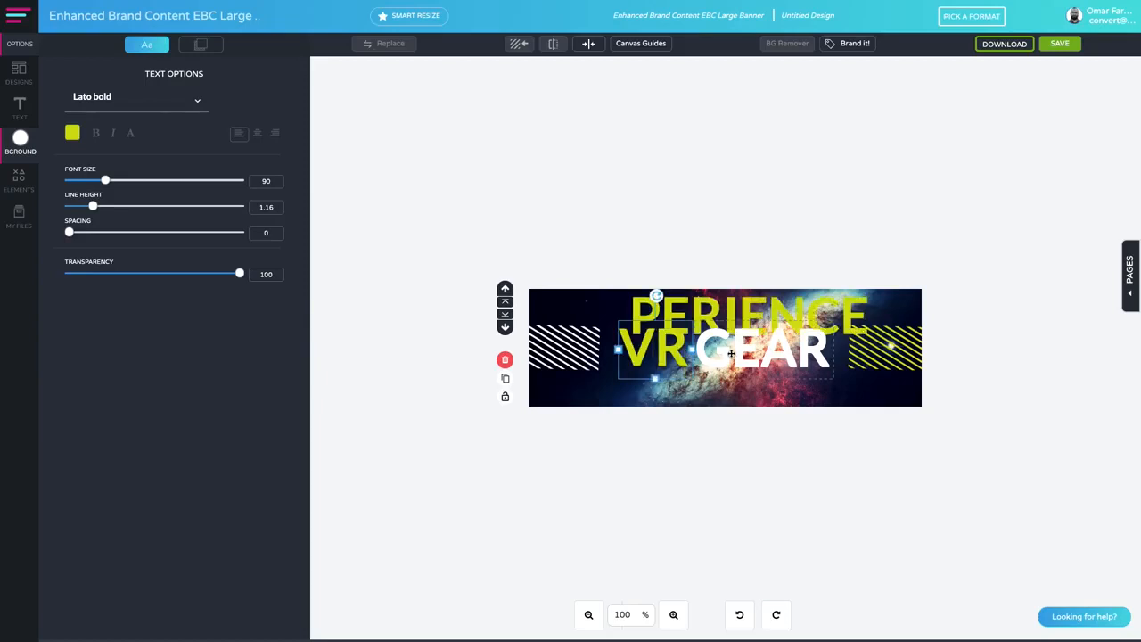
{"action": "left_click", "coordinate": [730, 353]}
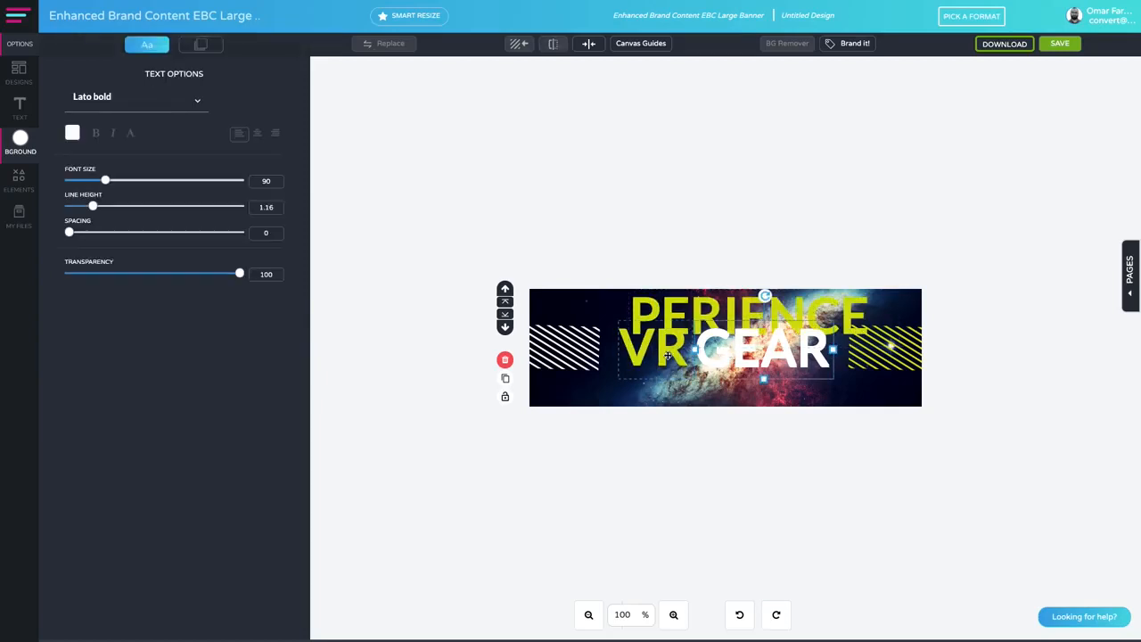
{"action": "left_click", "coordinate": [679, 313]}
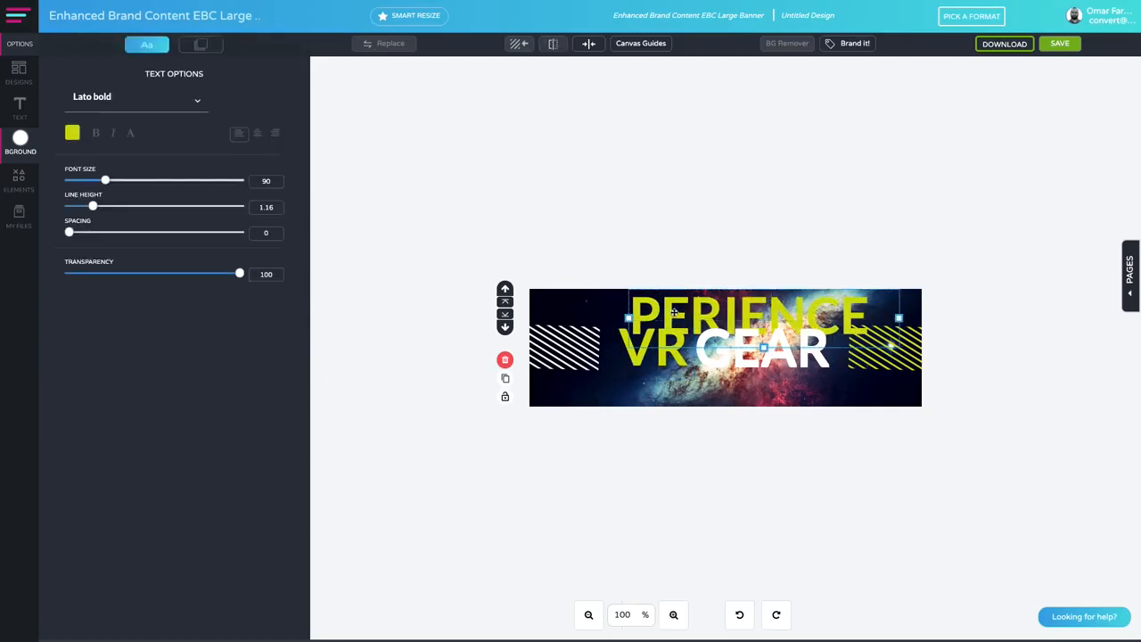
{"action": "left_click_drag", "start_coordinate": [675, 311], "coordinate": [773, 343]}
- Delete the lime "VR" text from the header
{"action": "left_click", "coordinate": [675, 342]}
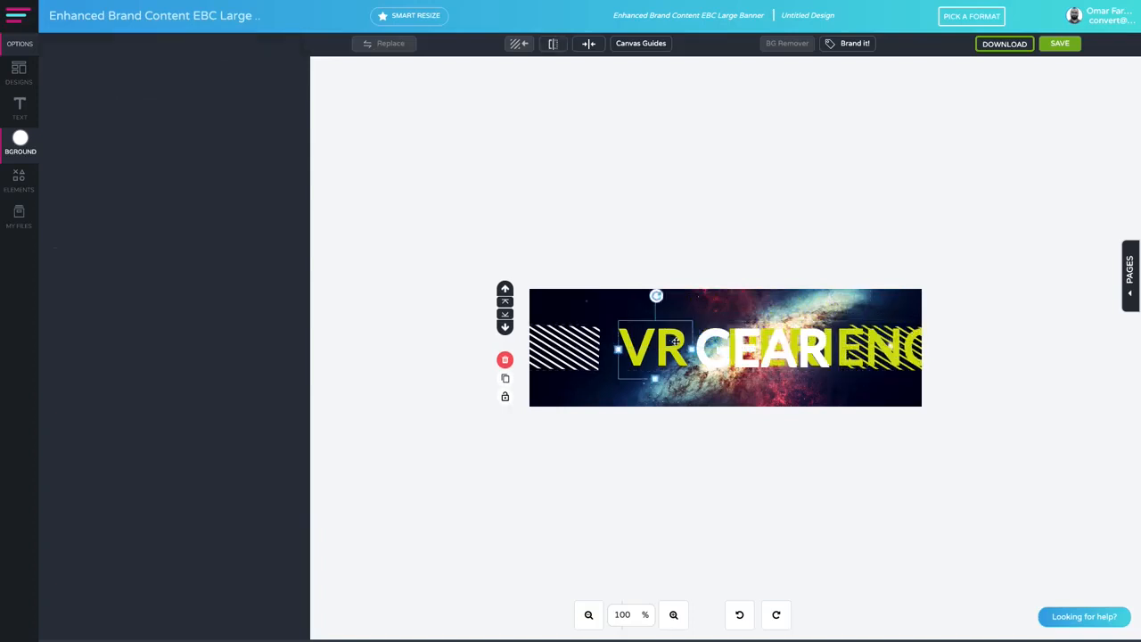
{"action": "left_click", "coordinate": [506, 378]}
{"action": "left_click", "coordinate": [505, 360]}
{"action": "left_click", "coordinate": [644, 353]}
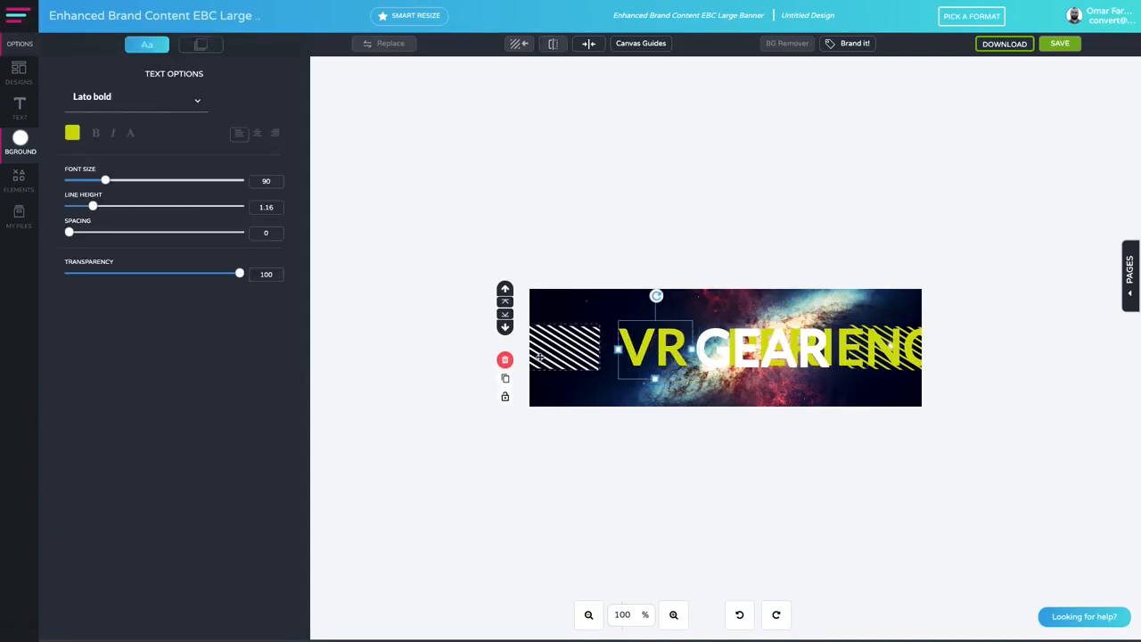
{"action": "left_click", "coordinate": [506, 360]}
- Place a copy of "GEAR" where "VR" stood, change its text to "X", and delete the other "GEAR"
{"action": "left_click_drag", "start_coordinate": [704, 351], "coordinate": [618, 350]}
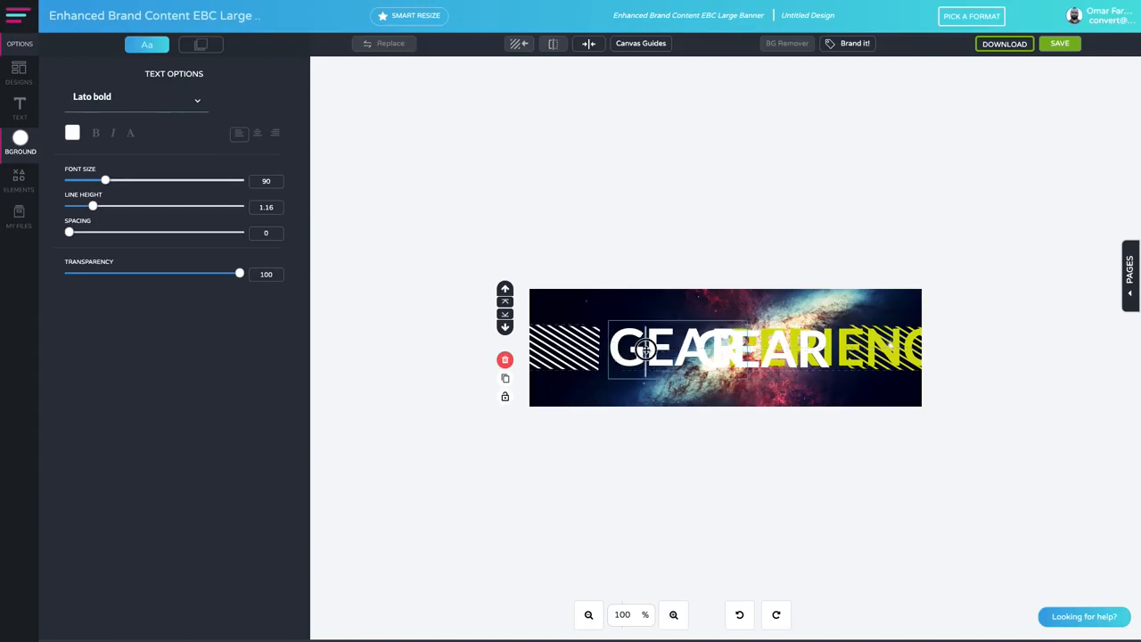
{"action": "double_click", "coordinate": [645, 350]}
{"action": "type", "text": "X"}
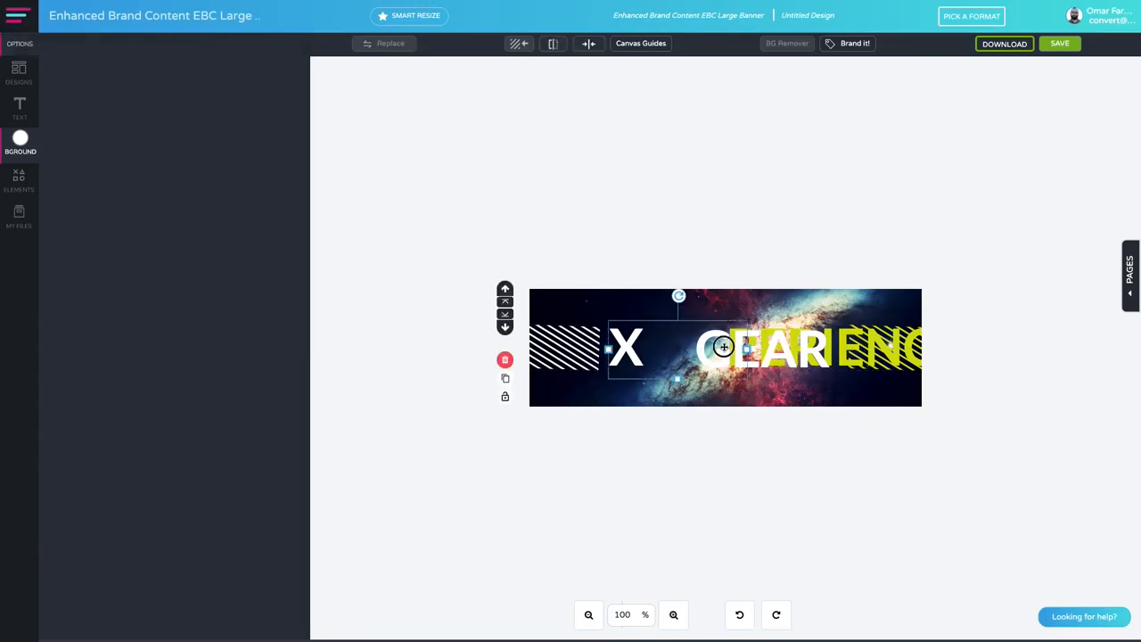
{"action": "left_click", "coordinate": [731, 350]}
{"action": "left_click", "coordinate": [504, 359]}
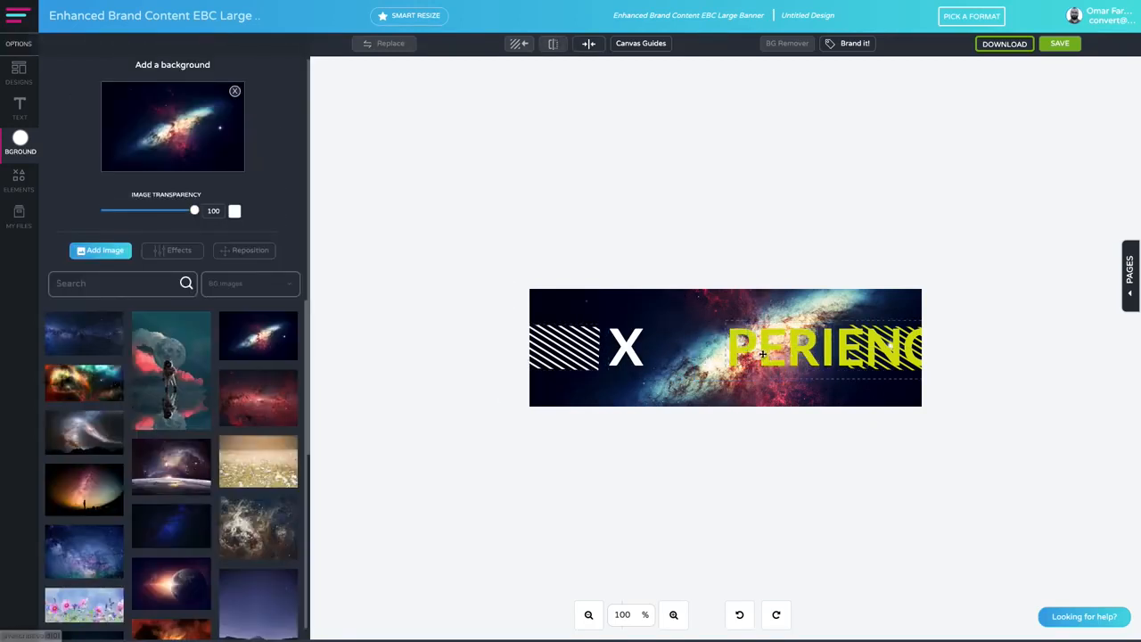
- Join "PERIENCE" to the "X" and shift both texts toward the header's centre, with the striped shapes moved out to the edges
{"action": "left_click_drag", "start_coordinate": [758, 352], "coordinate": [682, 353]}
{"action": "left_click", "coordinate": [946, 355]}
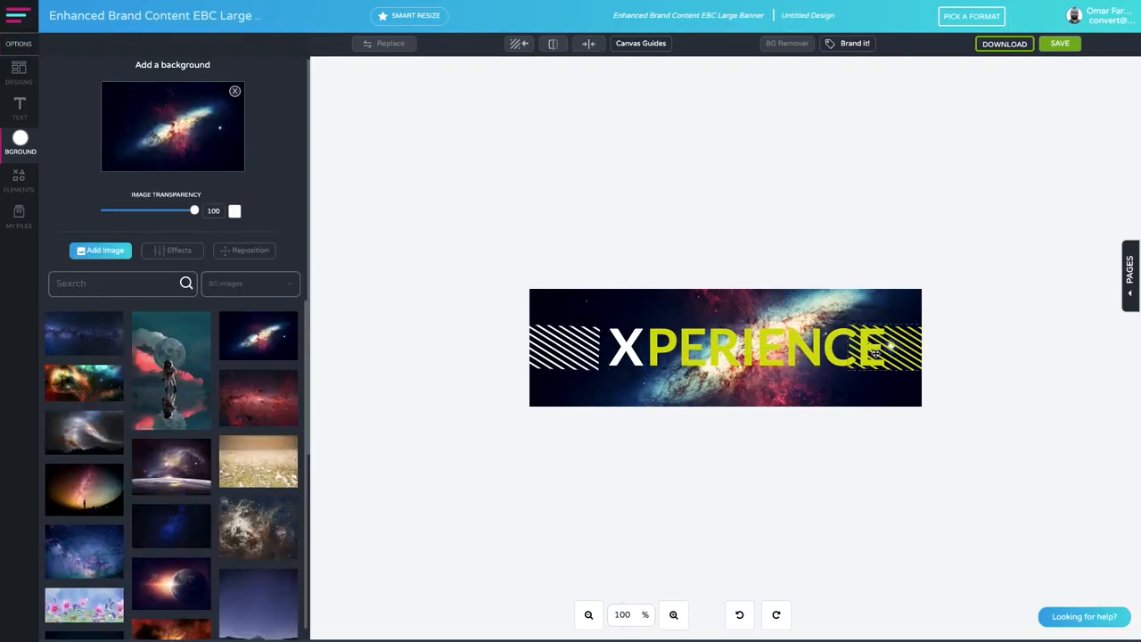
{"action": "left_click", "coordinate": [712, 355]}
{"action": "left_click", "coordinate": [778, 352], "text": "shift"}
{"action": "left_click_drag", "start_coordinate": [808, 351], "coordinate": [782, 355]}
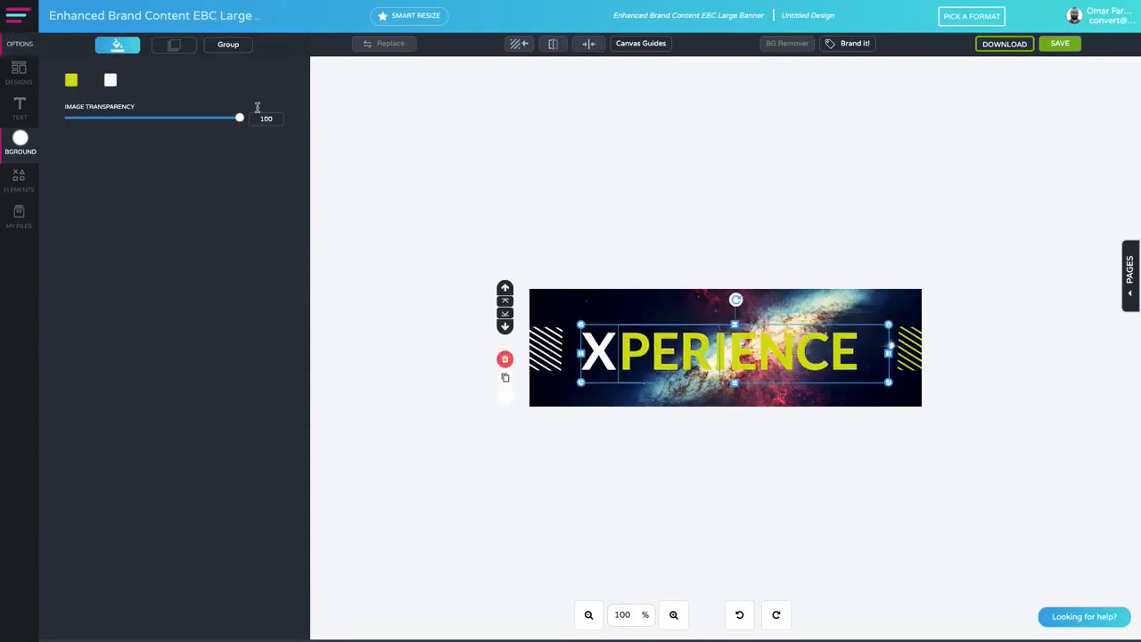
{"action": "left_click", "coordinate": [591, 175]}
- Narrow the "X" text box to fit its letter and recolour "PERIENCE" with the light blue brand swatch
{"action": "left_click", "coordinate": [679, 349]}
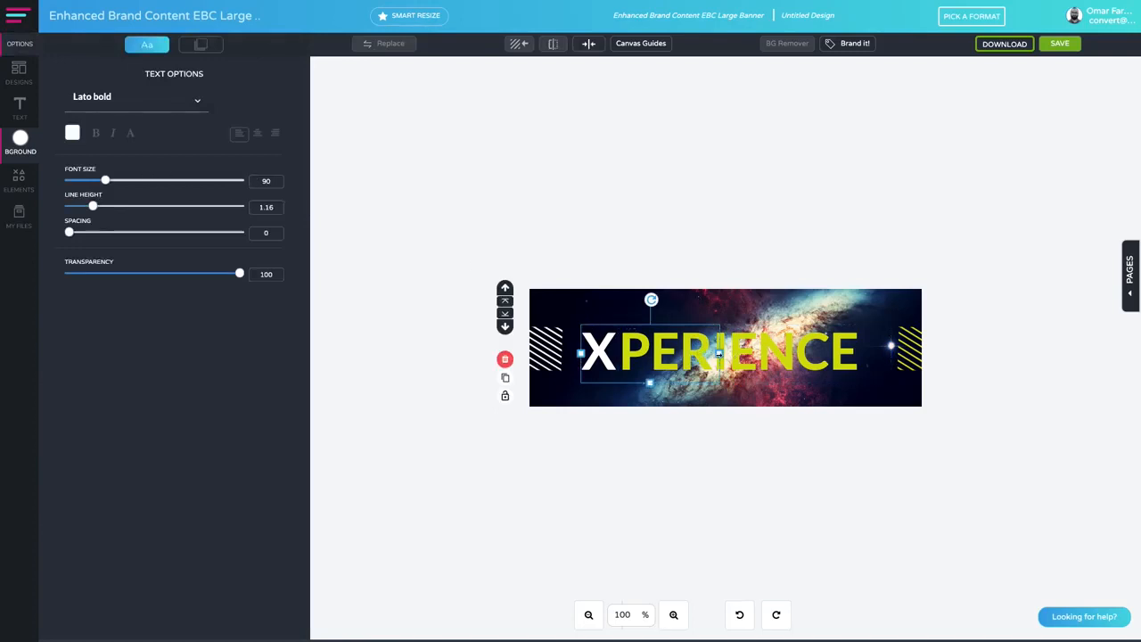
{"action": "left_click_drag", "start_coordinate": [718, 354], "coordinate": [624, 354]}
{"action": "left_click", "coordinate": [640, 333]}
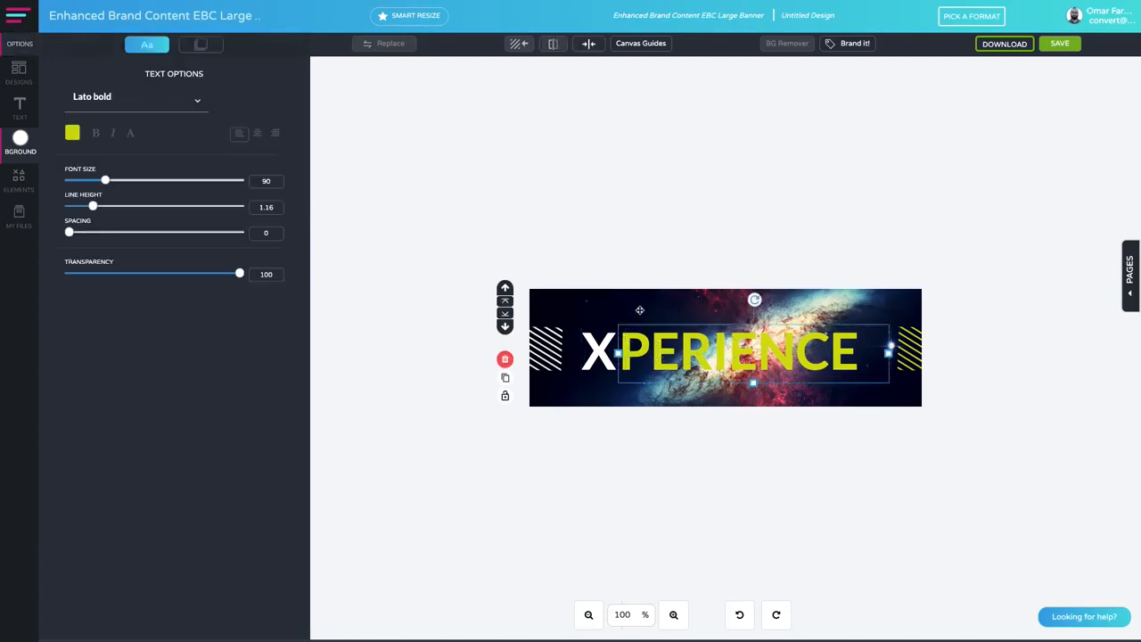
{"action": "left_click", "coordinate": [72, 132]}
{"action": "left_click", "coordinate": [310, 152]}
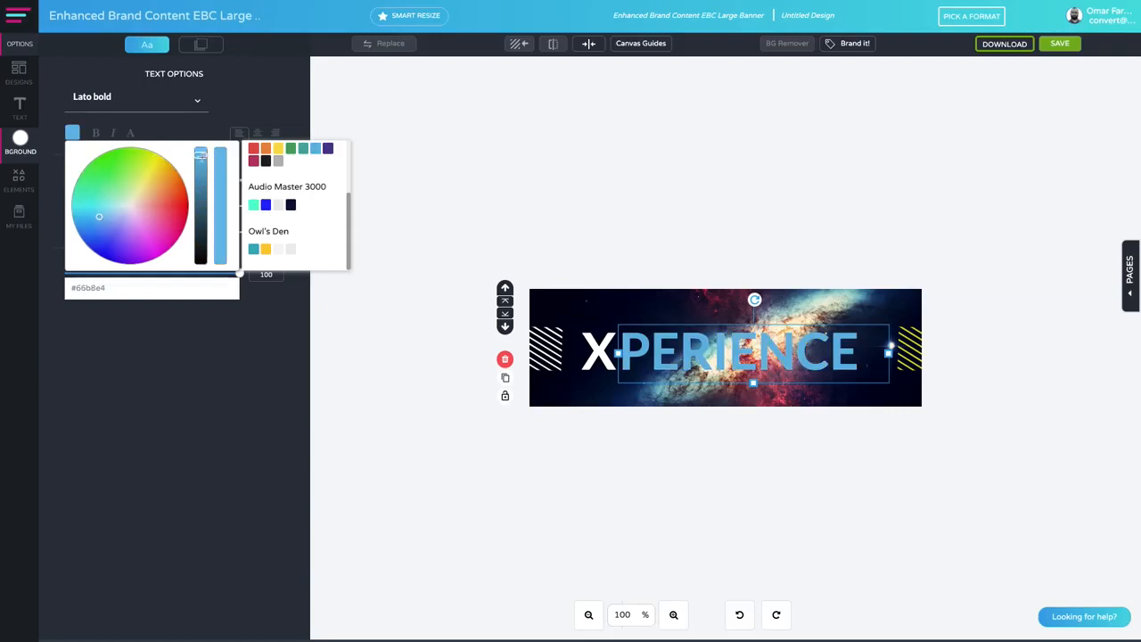
{"action": "left_click", "coordinate": [632, 181]}
- Group "X" and "PERIENCE" and centre the group horizontally on the header
{"action": "left_click", "coordinate": [651, 323]}
{"action": "left_click", "coordinate": [610, 329], "text": "shift"}
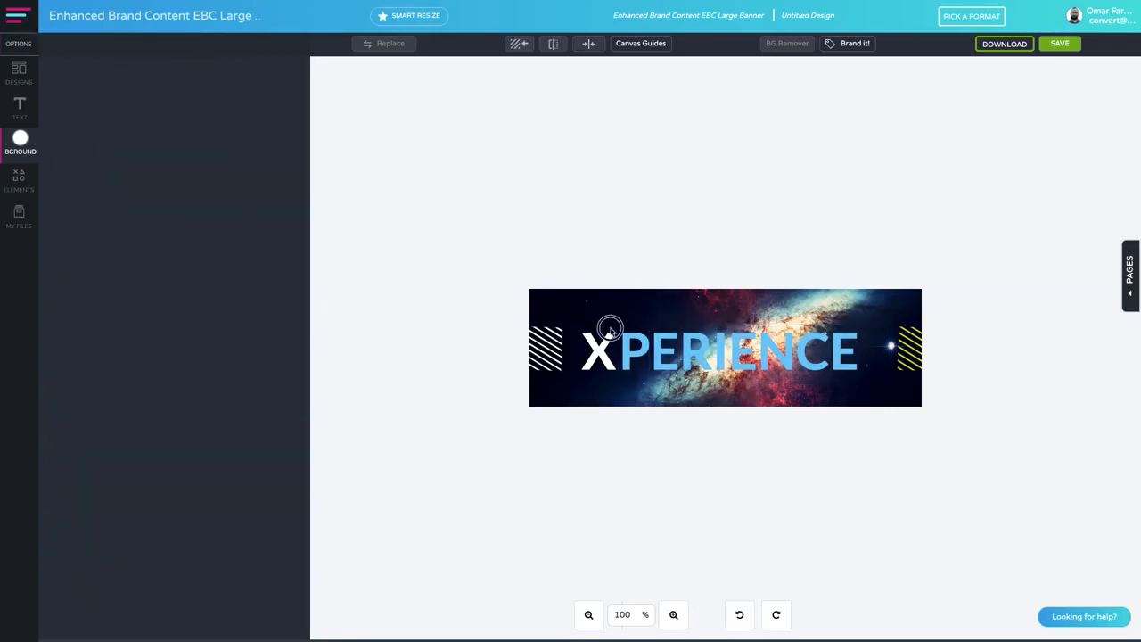
{"action": "left_click", "coordinate": [228, 45]}
{"action": "left_click", "coordinate": [588, 43]}
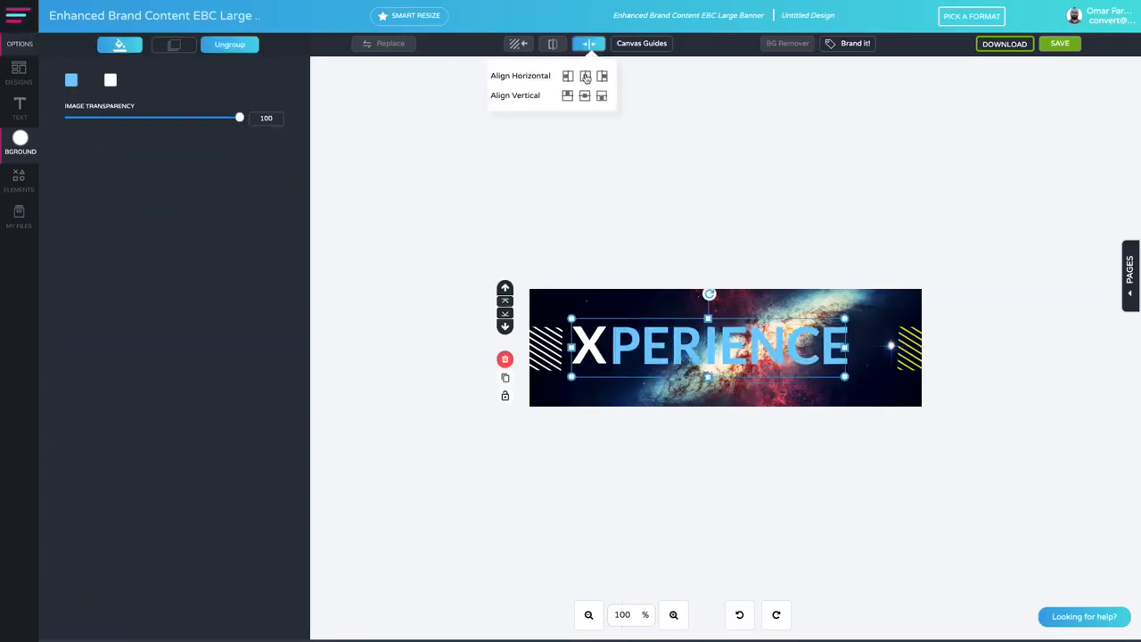
{"action": "left_click", "coordinate": [583, 75]}
{"action": "left_click", "coordinate": [772, 253]}
- Centre the white and the lime striped shapes vertically on the header
{"action": "left_click", "coordinate": [545, 349]}
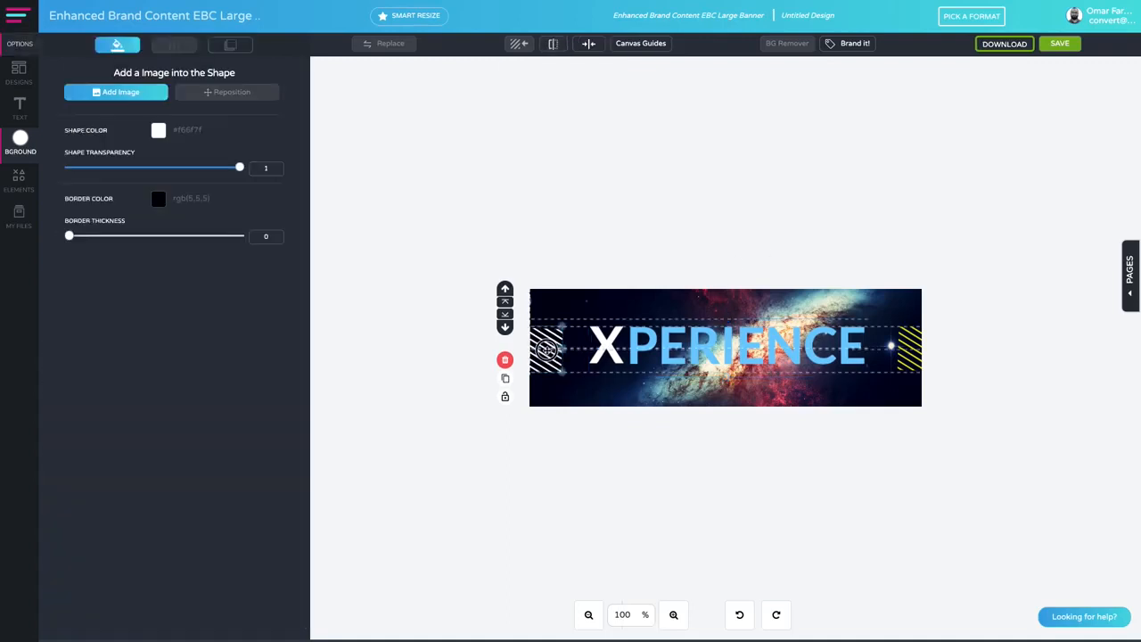
{"action": "left_click", "coordinate": [588, 43]}
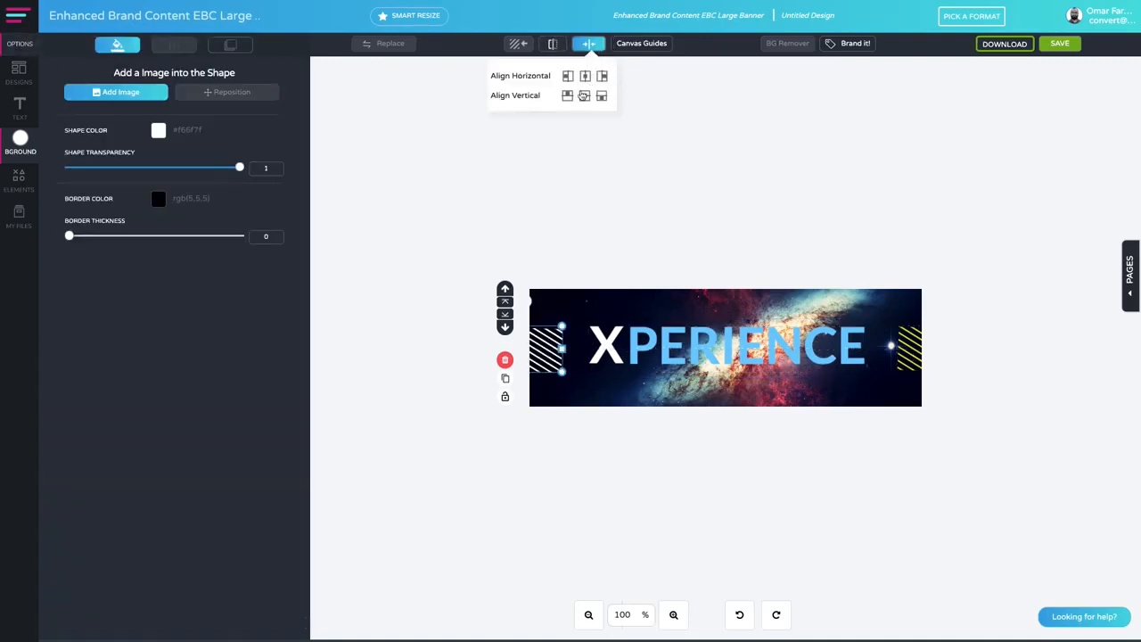
{"action": "left_click", "coordinate": [906, 354]}
{"action": "left_click", "coordinate": [588, 43]}
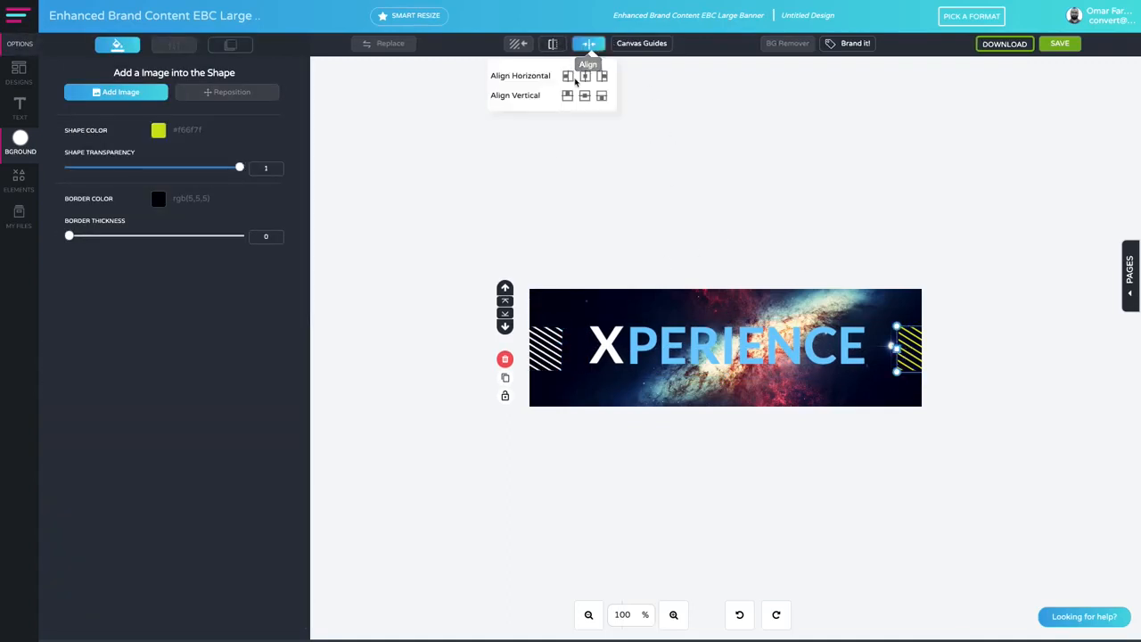
{"action": "left_click", "coordinate": [584, 95]}
{"action": "left_click", "coordinate": [902, 339]}
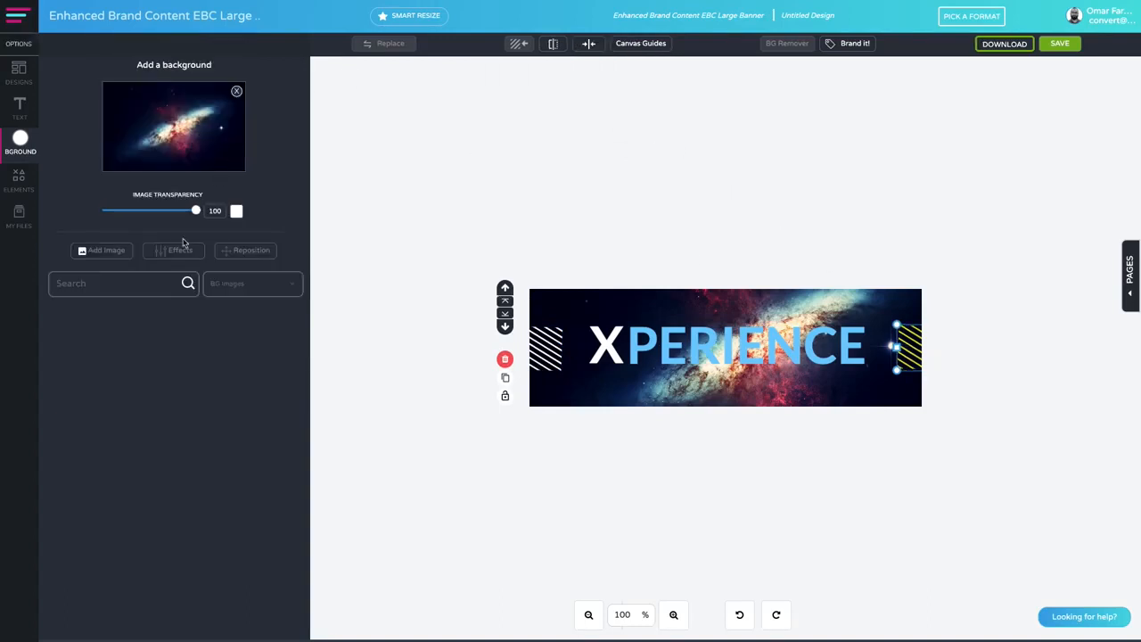
- Set the background colour behind the galaxy image to the light blue brand swatch
{"action": "left_click", "coordinate": [236, 210]}
{"action": "left_click", "coordinate": [480, 228]}
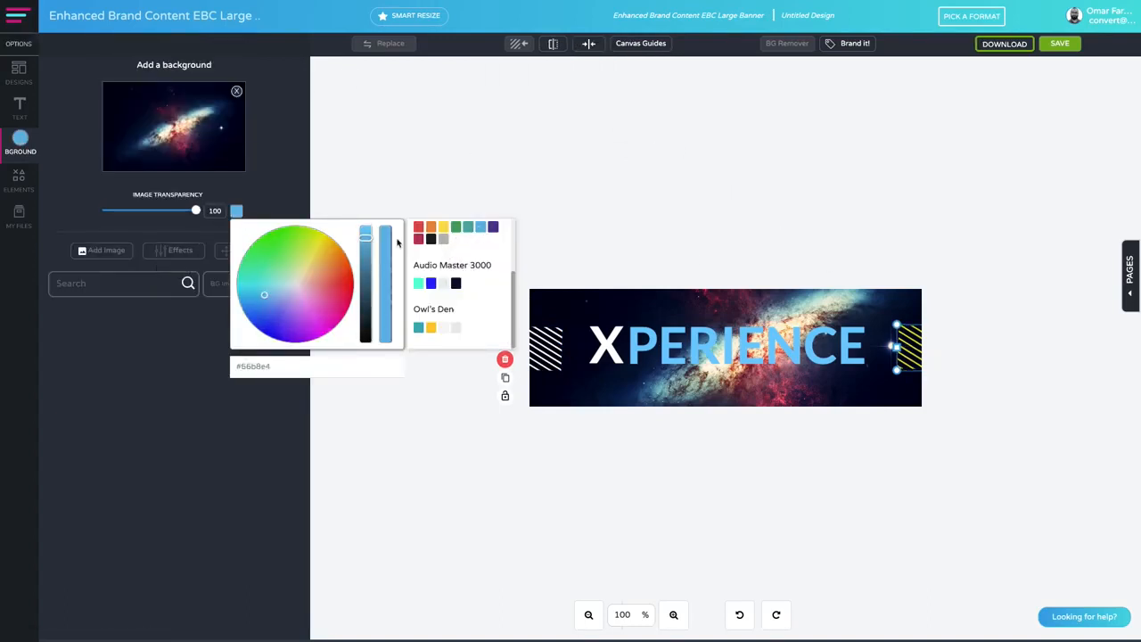
{"action": "left_click", "coordinate": [929, 321]}
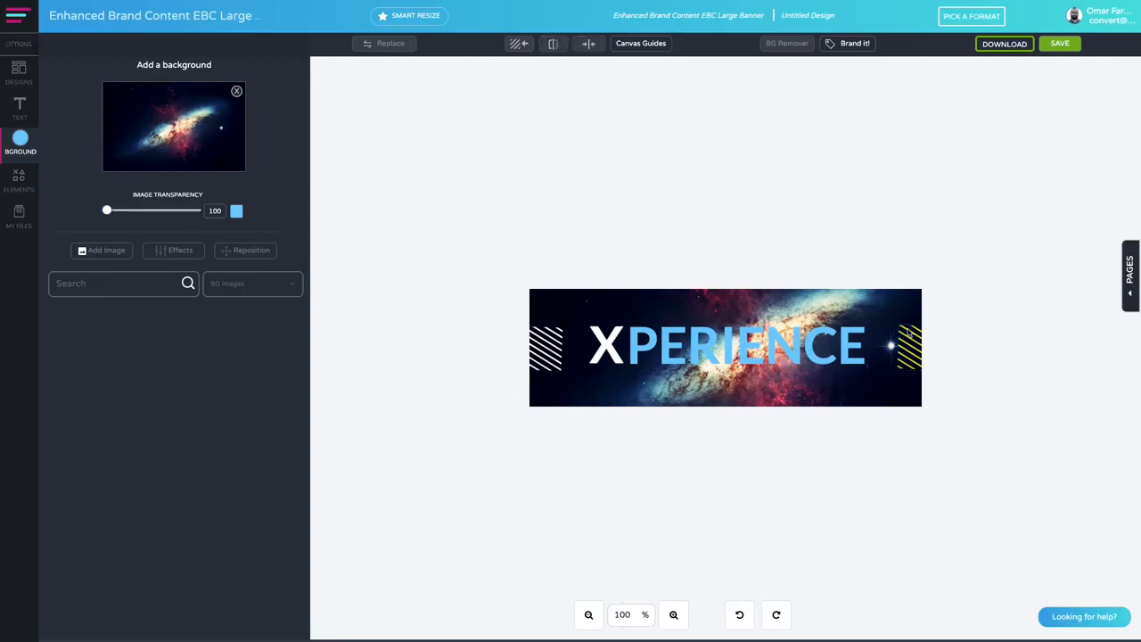
- Recolour the lime striped shape with the light blue brand swatch
{"action": "left_click", "coordinate": [894, 323]}
{"action": "left_click", "coordinate": [161, 132]}
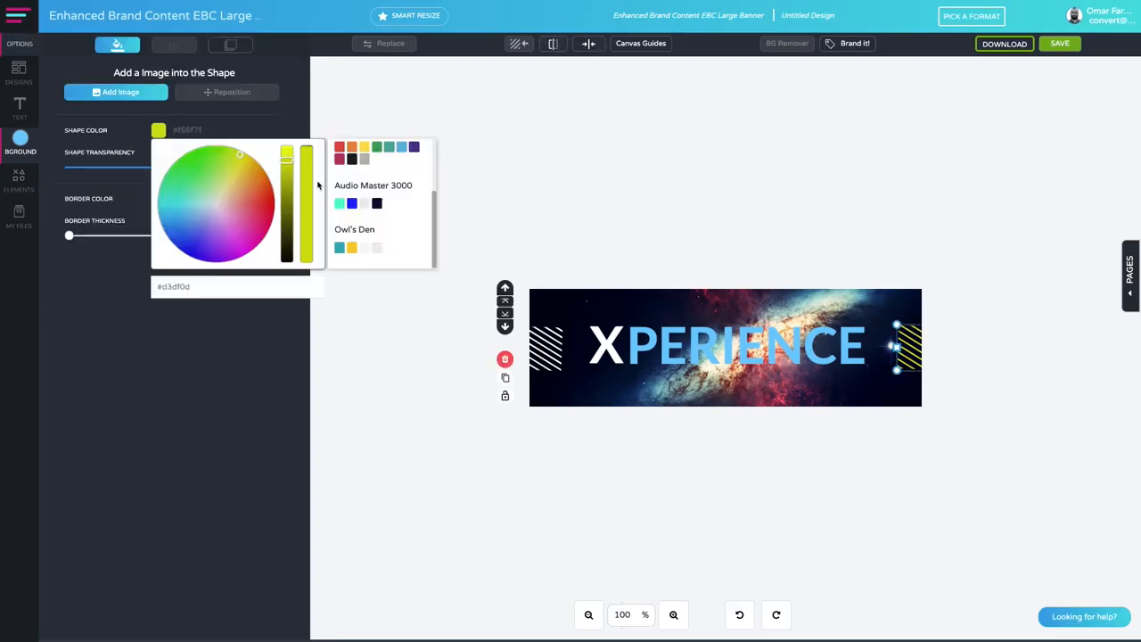
{"action": "left_click", "coordinate": [402, 148]}
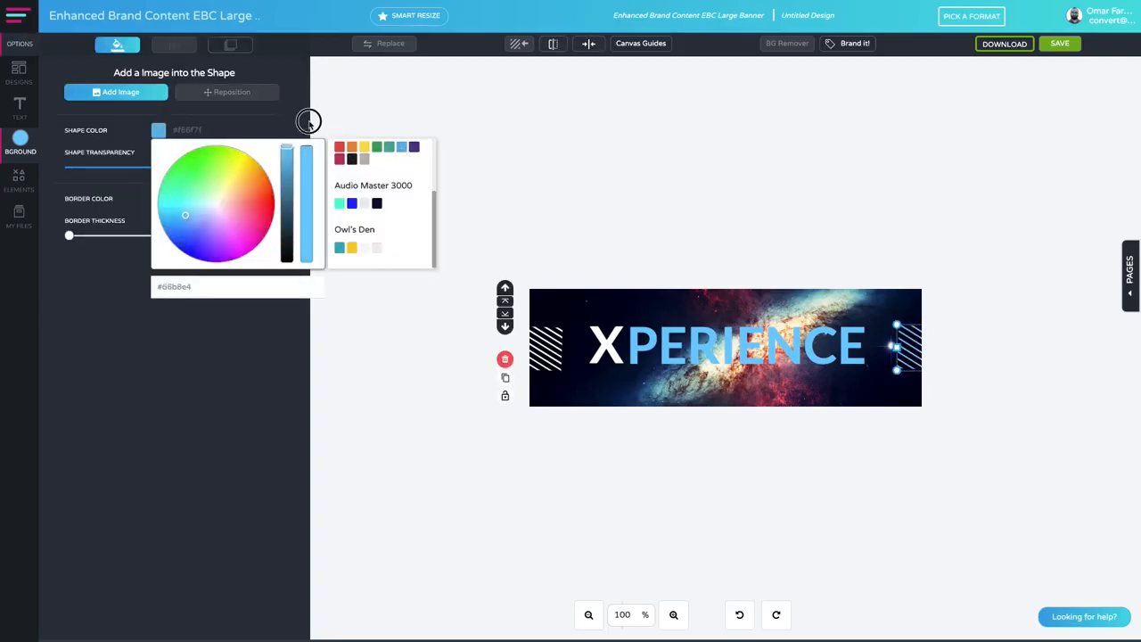
{"action": "left_click", "coordinate": [739, 198]}
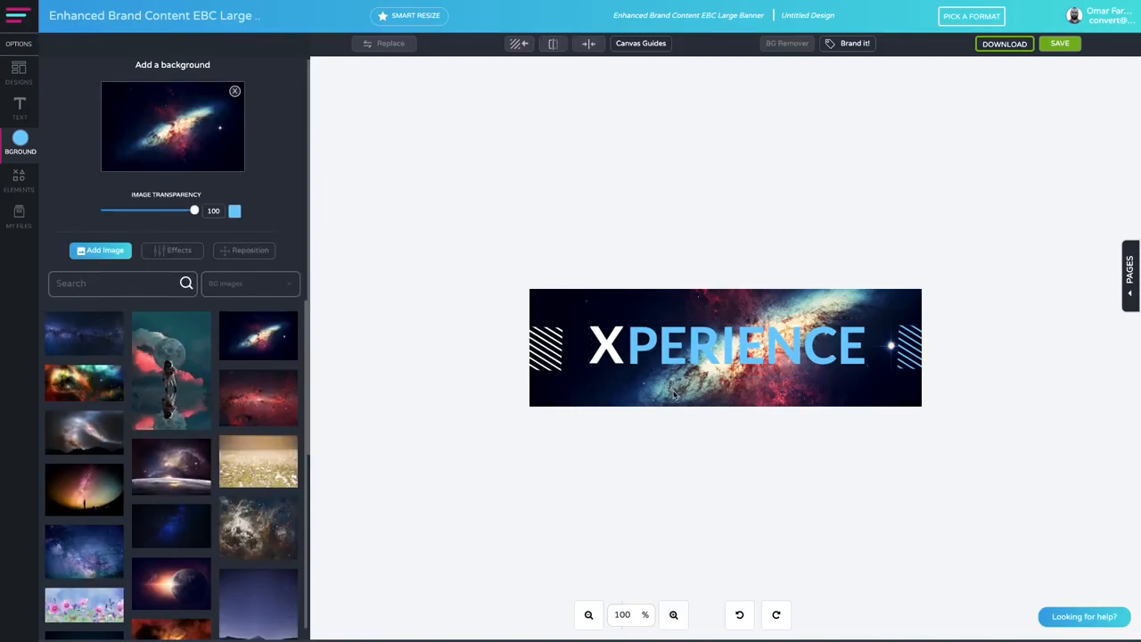
- Give the background image a 28 fill in dark #221f20 and raise its contrast to about 0.14
{"action": "left_click", "coordinate": [172, 249]}
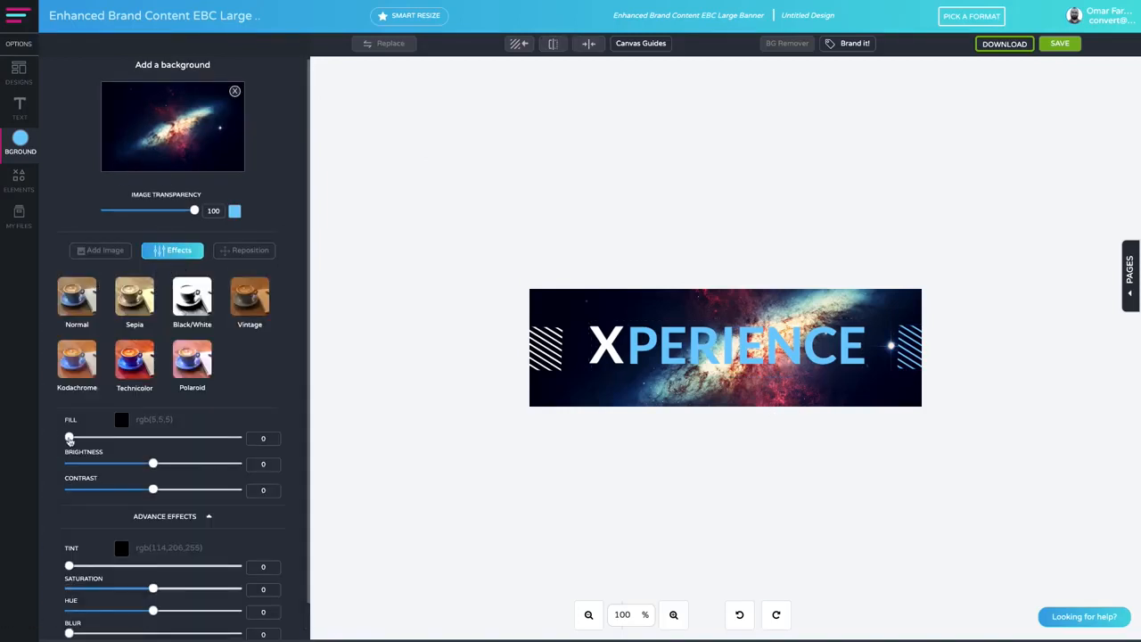
{"action": "left_click_drag", "start_coordinate": [69, 439], "coordinate": [116, 437]}
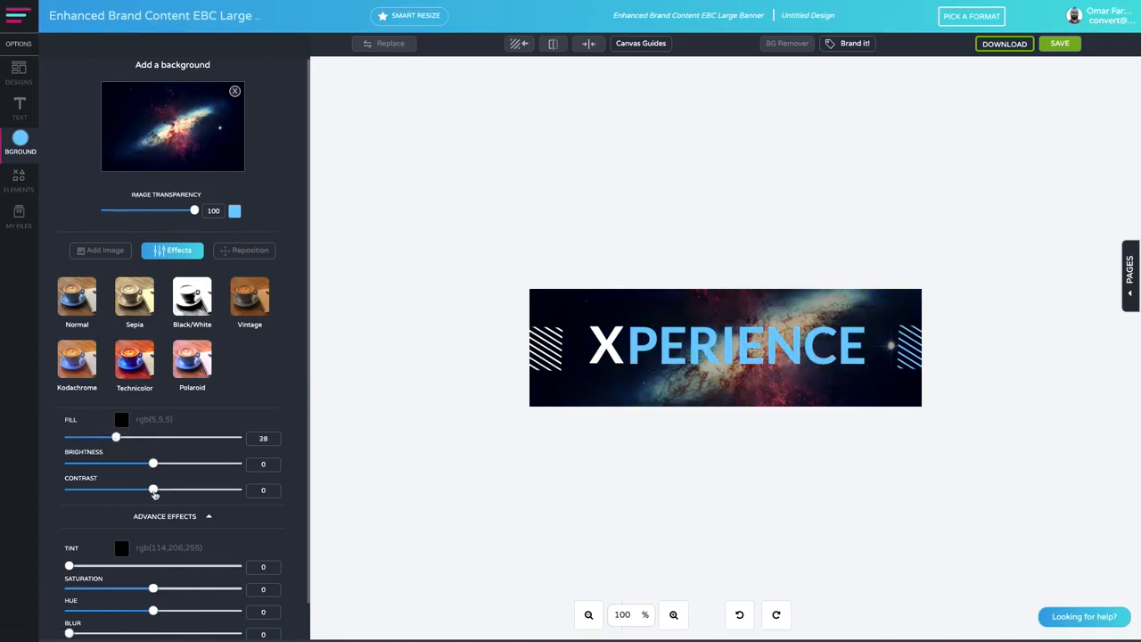
{"action": "left_click_drag", "start_coordinate": [155, 494], "coordinate": [164, 491]}
{"action": "left_click", "coordinate": [117, 437]}
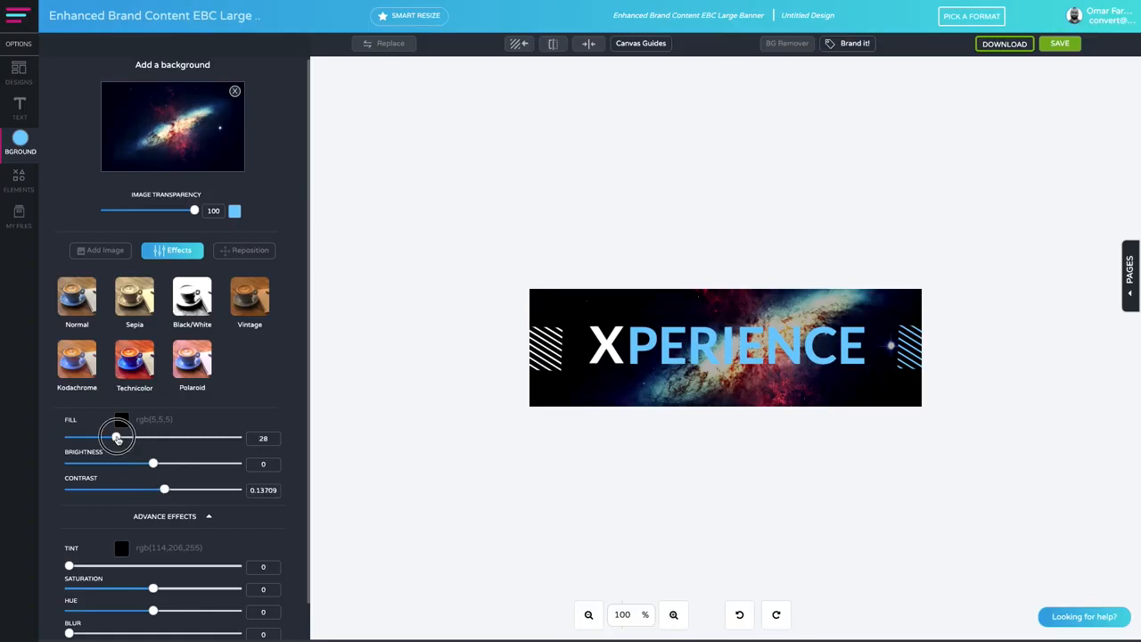
{"action": "left_click", "coordinate": [121, 419]}
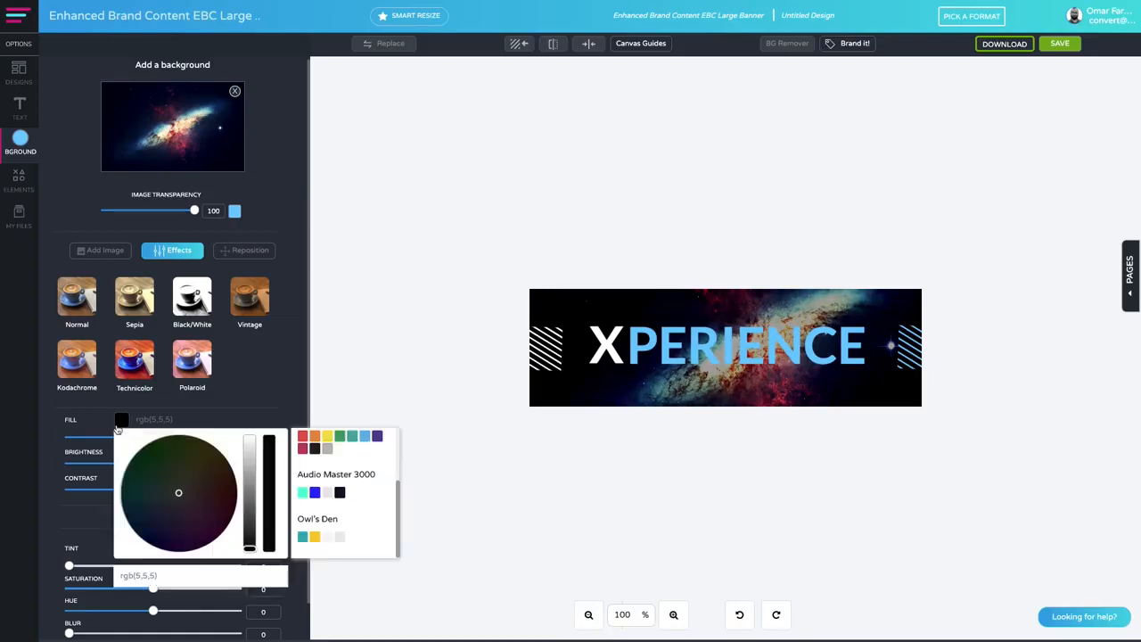
{"action": "left_click", "coordinate": [314, 449]}
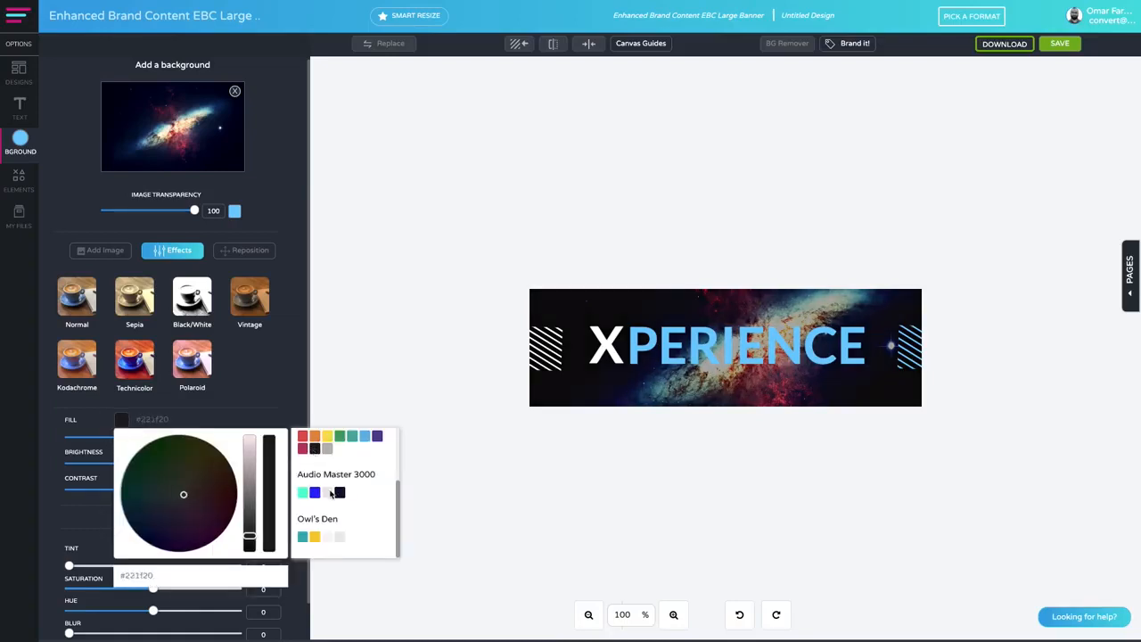
- Change the background image's fill to the dark navy brand swatch #0b0f37 and set its strength to 45
{"action": "left_click", "coordinate": [338, 493]}
{"action": "left_click", "coordinate": [189, 401]}
{"action": "left_click_drag", "start_coordinate": [131, 438], "coordinate": [145, 437]}
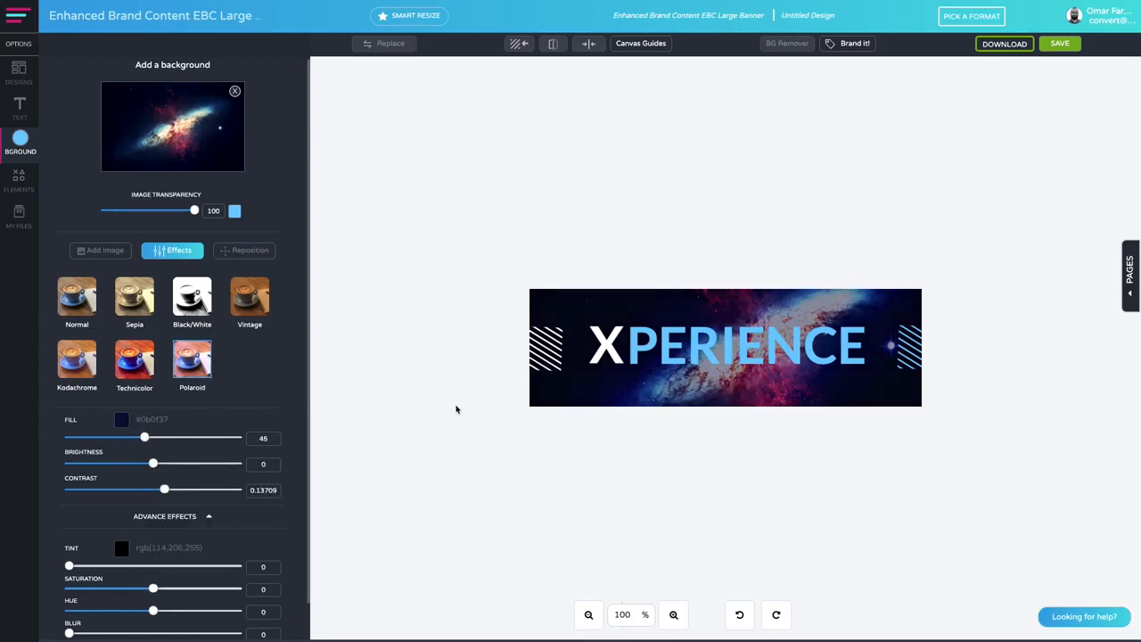
- Lower the XPERIENCE wordmark and the light blue striped shape slightly to line up with the white striped shape
{"action": "left_click_drag", "start_coordinate": [697, 371], "coordinate": [705, 377]}
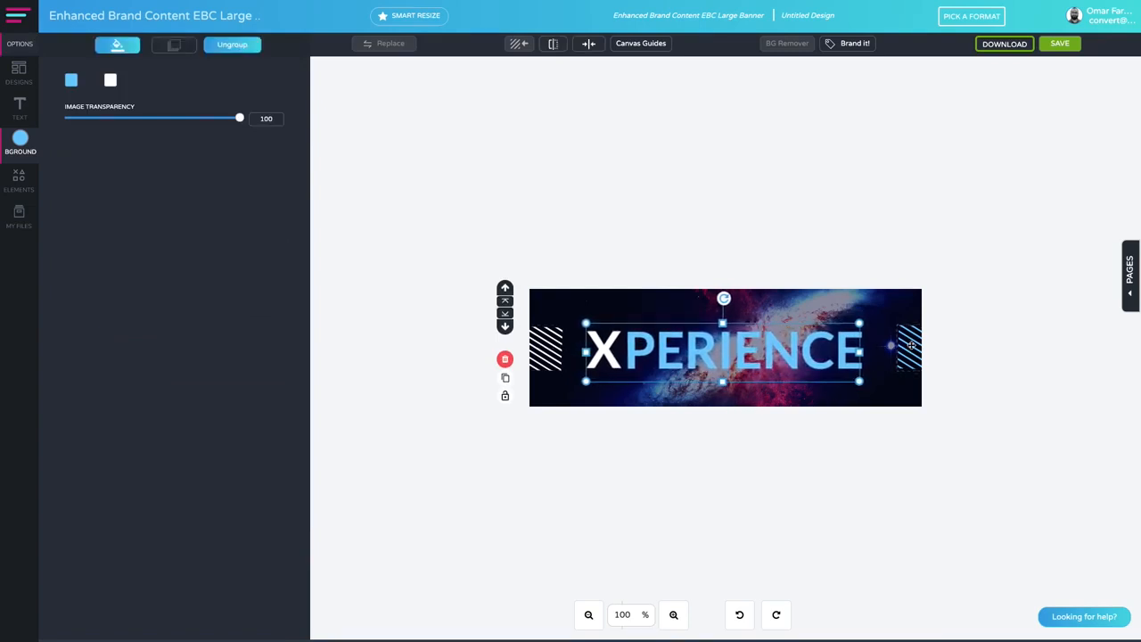
{"action": "left_click_drag", "start_coordinate": [910, 345], "coordinate": [911, 348]}
{"action": "left_click_drag", "start_coordinate": [830, 365], "coordinate": [833, 364]}
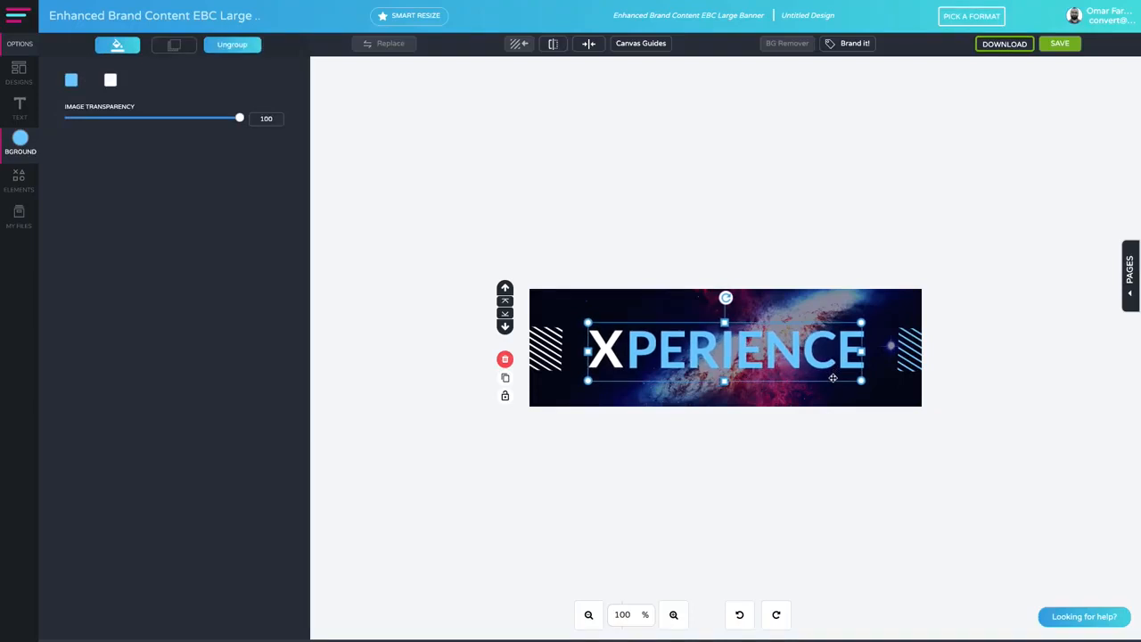
- Nudge the XPERIENCE wordmark left towards the white striped shape, and shift that shape further off the header's left edge
{"action": "left_click", "coordinate": [840, 397]}
{"action": "left_click", "coordinate": [807, 362]}
{"action": "key", "text": "Left"}
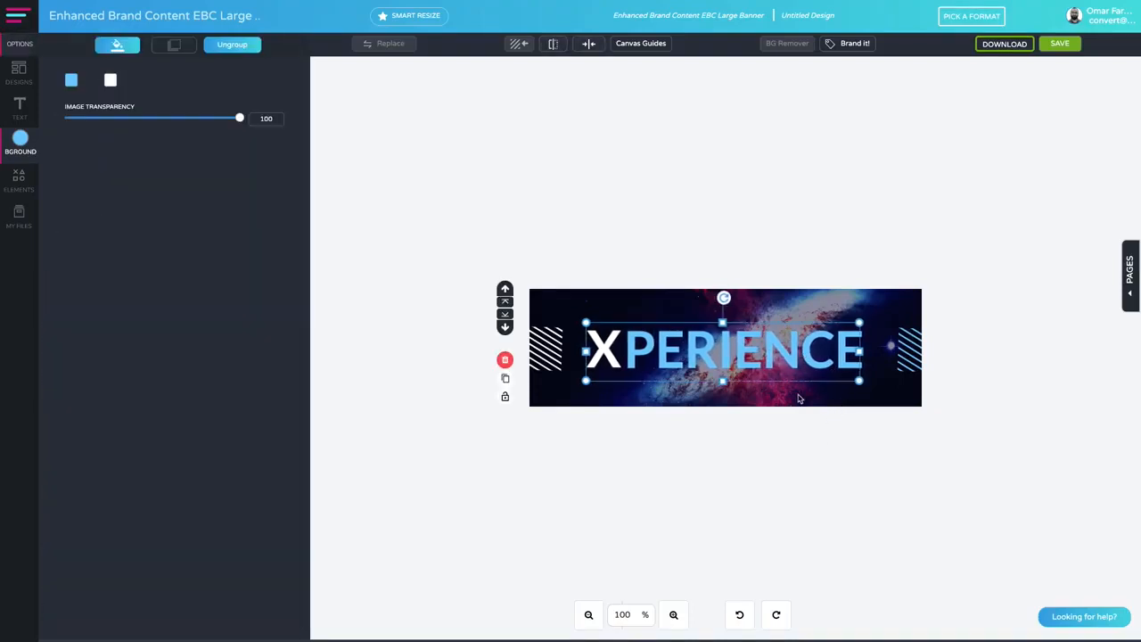
{"action": "key", "text": "Left"}
{"action": "key", "text": "Left"}
{"action": "key", "text": "Left"}
{"action": "key", "text": "Left"}
{"action": "key", "text": "Left"}
{"action": "key", "text": "Left"}
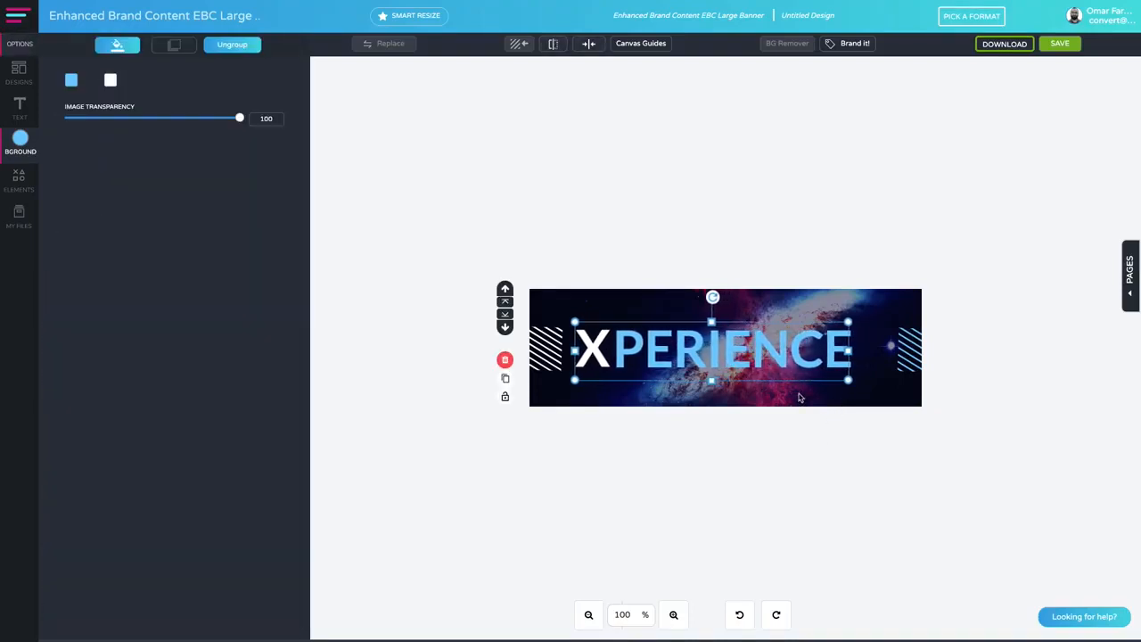
{"action": "key", "text": "Left"}
{"action": "key", "text": "Left"}
{"action": "key", "text": "Left"}
{"action": "key", "text": "Left"}
{"action": "key", "text": "Left"}
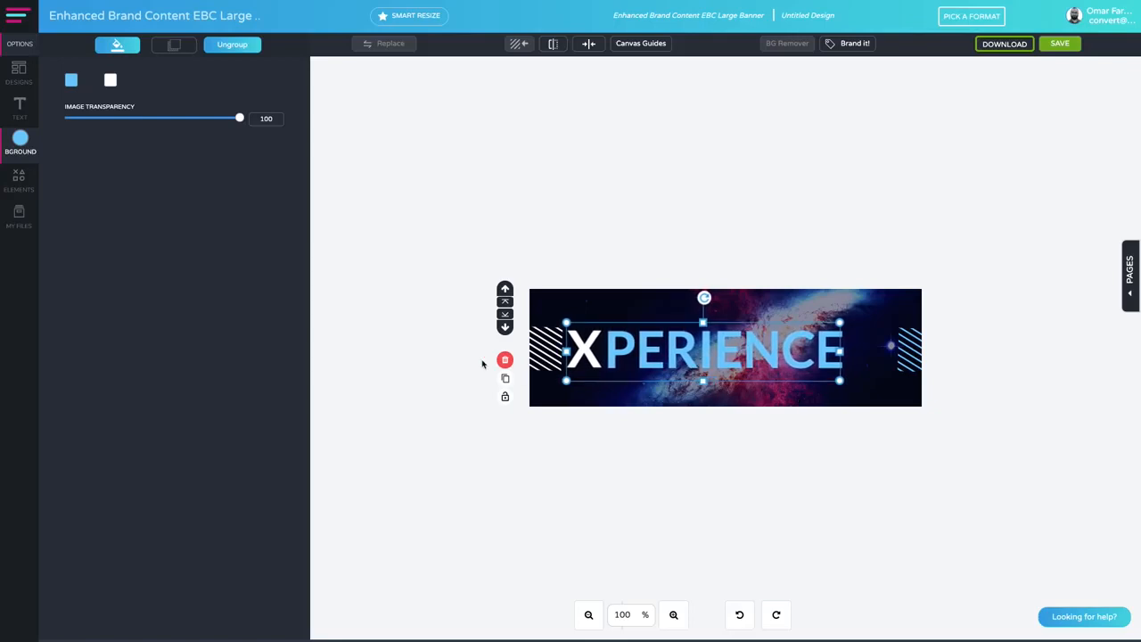
{"action": "left_click", "coordinate": [532, 358]}
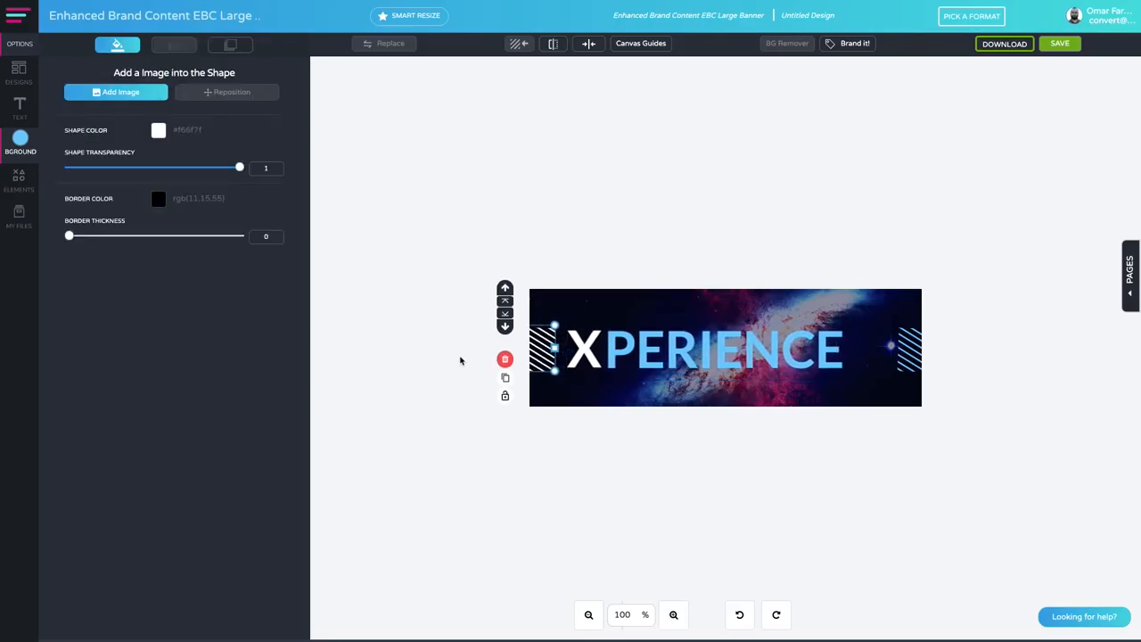
{"action": "left_click", "coordinate": [649, 409]}
- Try enlarging the light blue striped shape and placing it partly off the header's right edge
{"action": "left_click", "coordinate": [918, 365]}
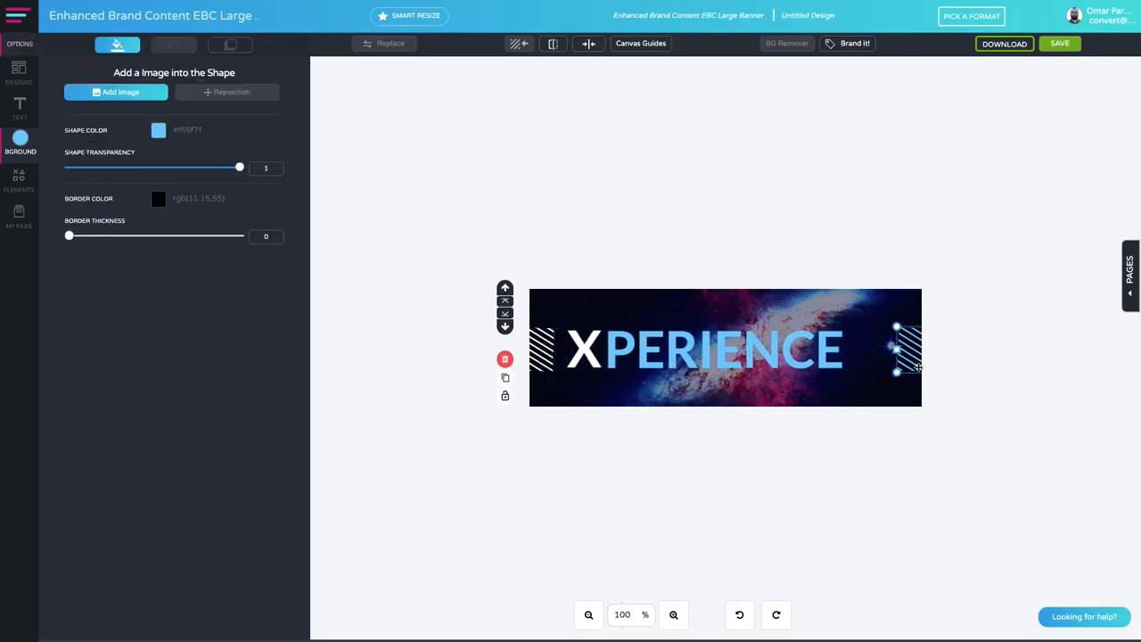
{"action": "left_click_drag", "start_coordinate": [918, 366], "coordinate": [798, 375]}
{"action": "left_click_drag", "start_coordinate": [874, 323], "coordinate": [921, 345]}
{"action": "left_click", "coordinate": [850, 308]}
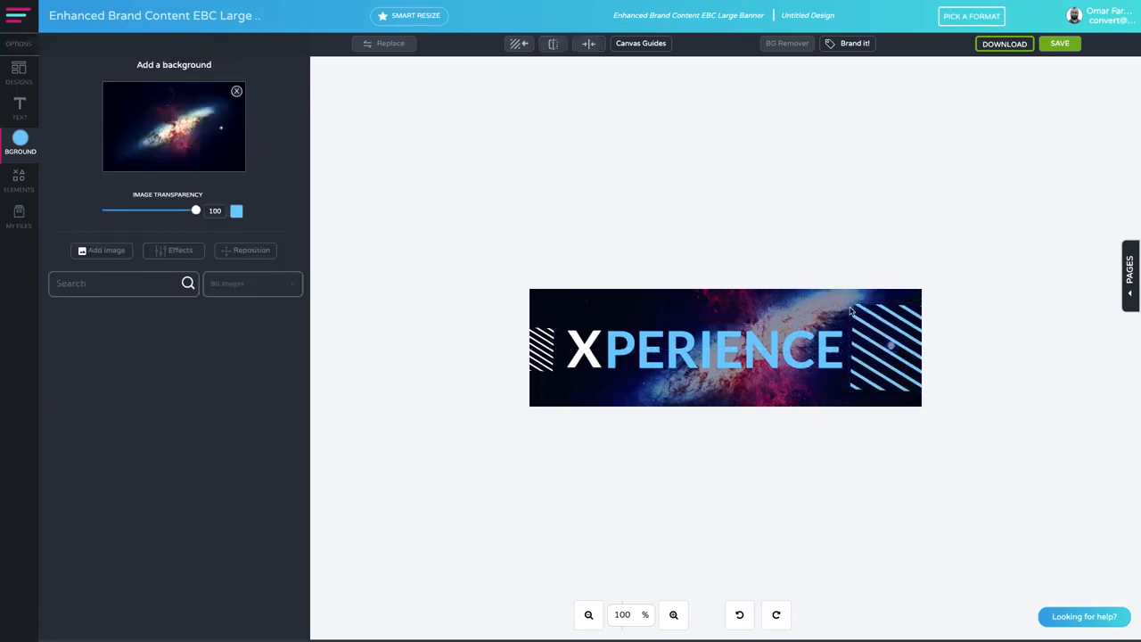
{"action": "left_click", "coordinate": [857, 308]}
{"action": "left_click_drag", "start_coordinate": [852, 305], "coordinate": [983, 344]}
{"action": "left_click", "coordinate": [881, 443]}
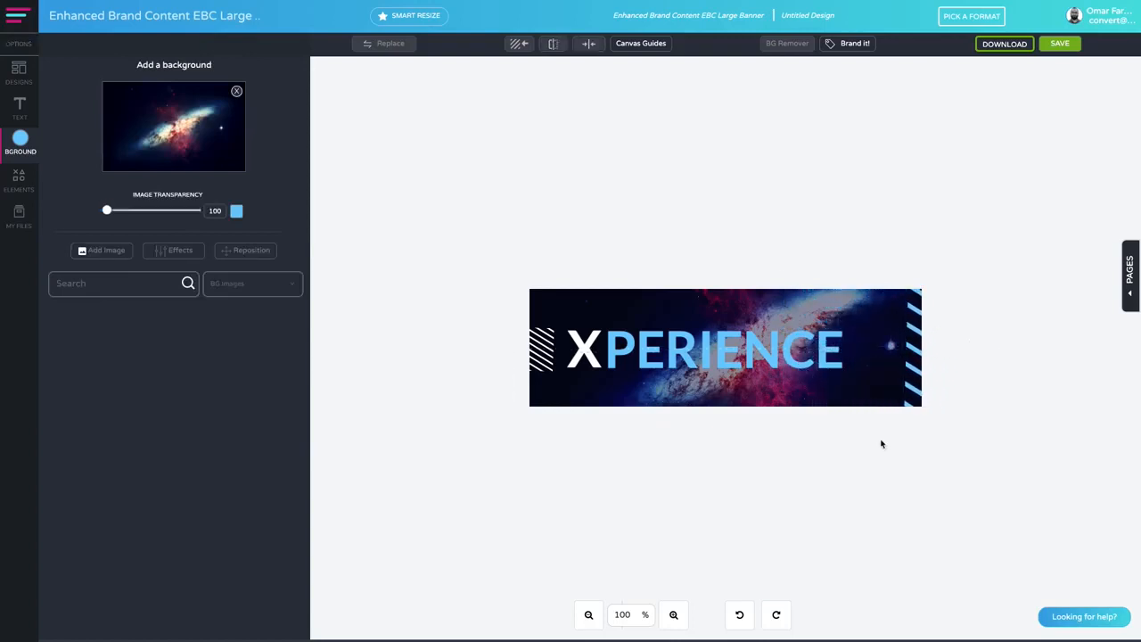
- Delete the light blue striped shape from the header
{"action": "left_click", "coordinate": [925, 374]}
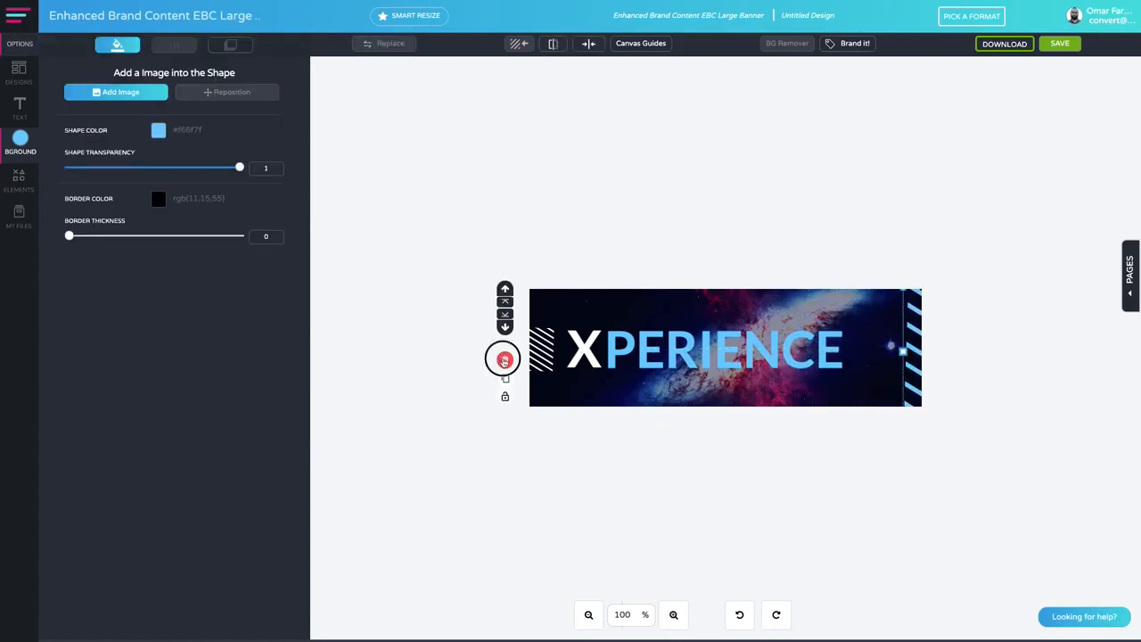
{"action": "left_click", "coordinate": [504, 360]}
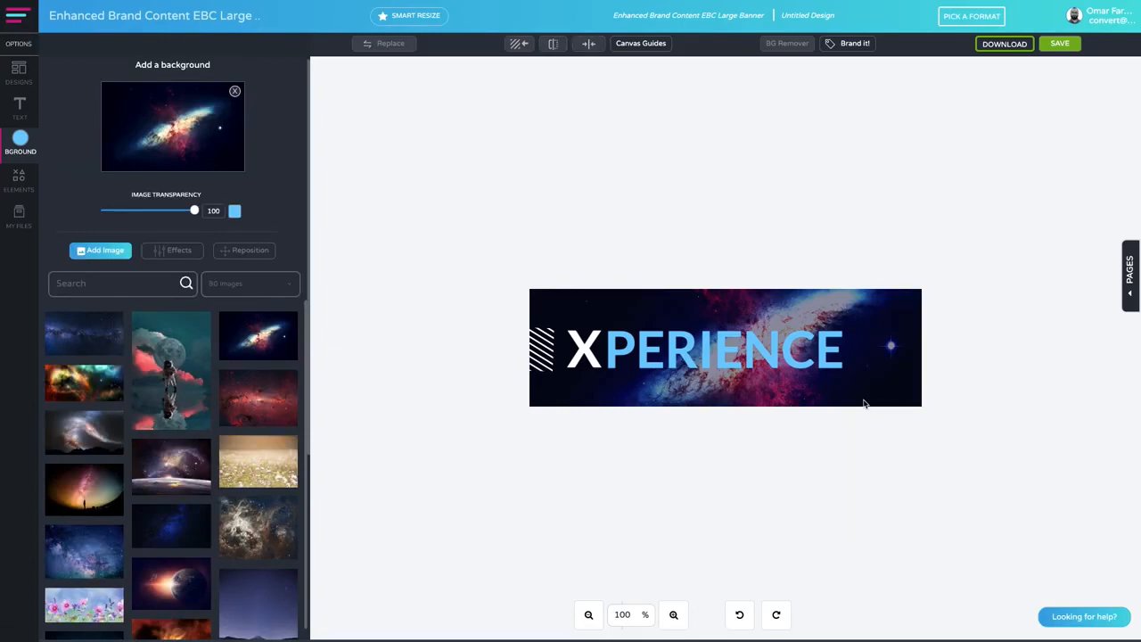
- Download the finished header as a Web Optimized JPG and dismiss the browser's download bar
{"action": "left_click", "coordinate": [981, 48]}
{"action": "left_click", "coordinate": [976, 102]}
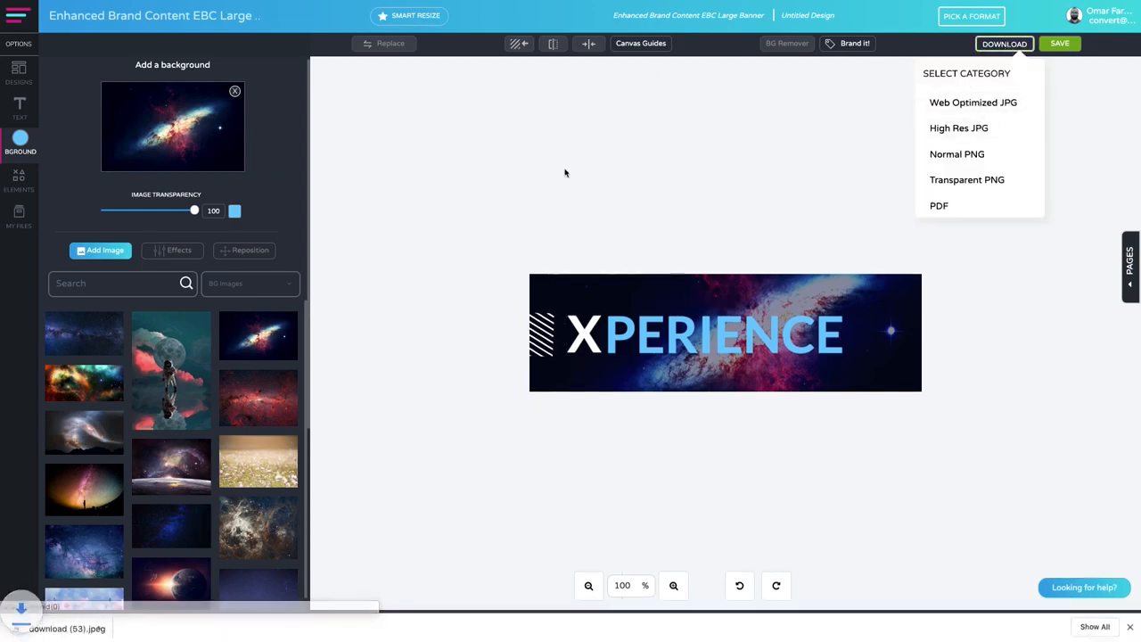
{"action": "left_click", "coordinate": [1130, 627]}
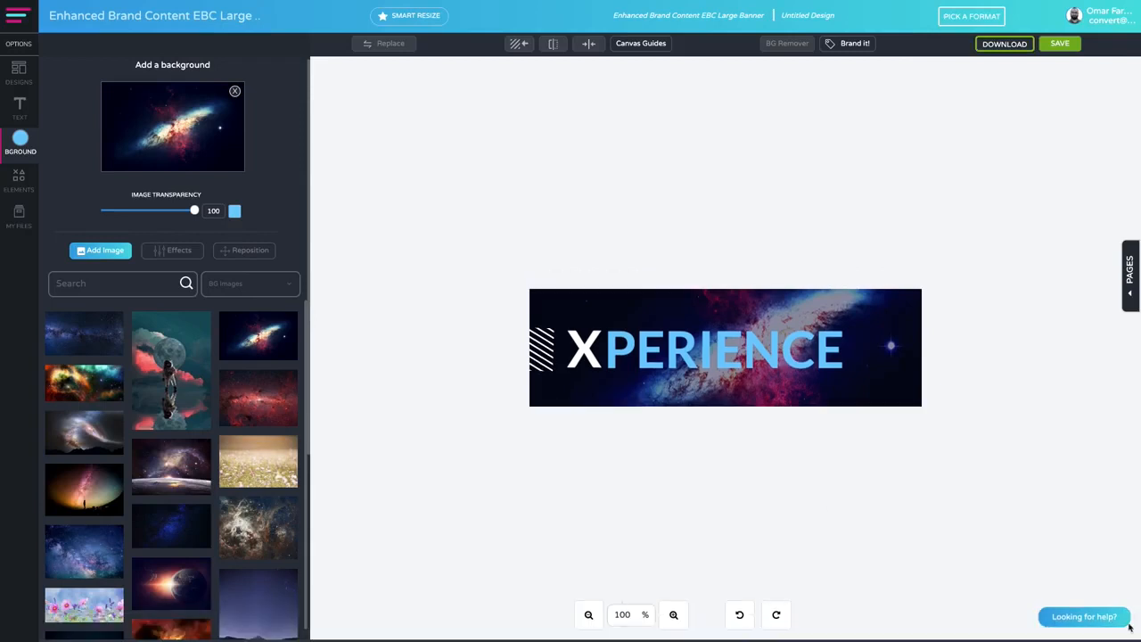
- Load the wide lime and dark VR GEAR banner template without saving the current project, and select its VR headset image
{"action": "left_click", "coordinate": [19, 72]}
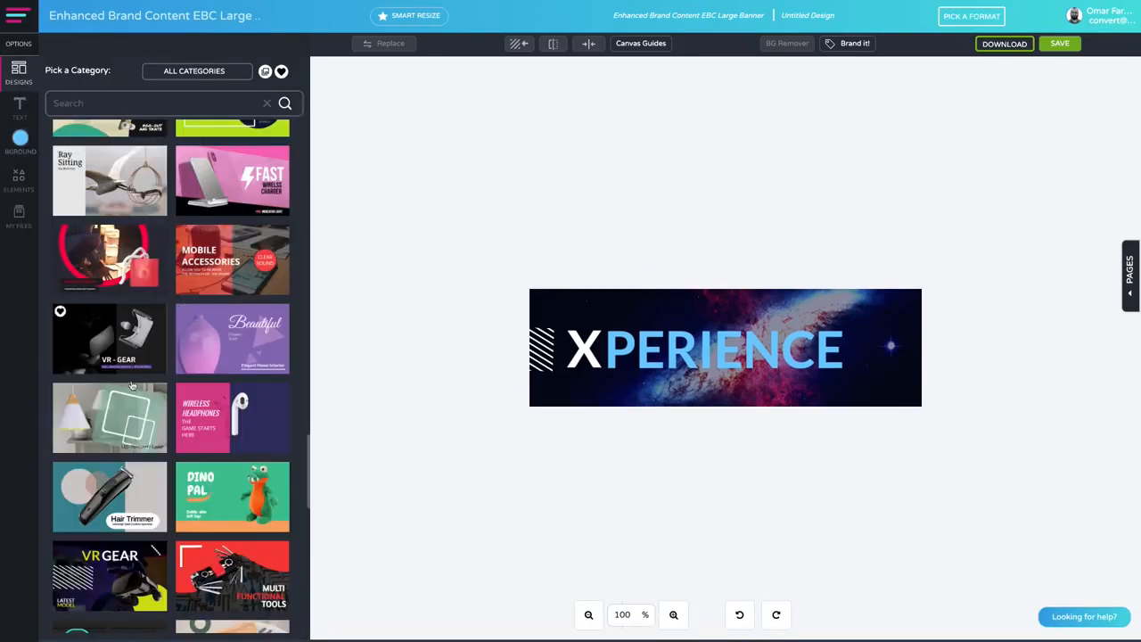
{"action": "left_click", "coordinate": [84, 547]}
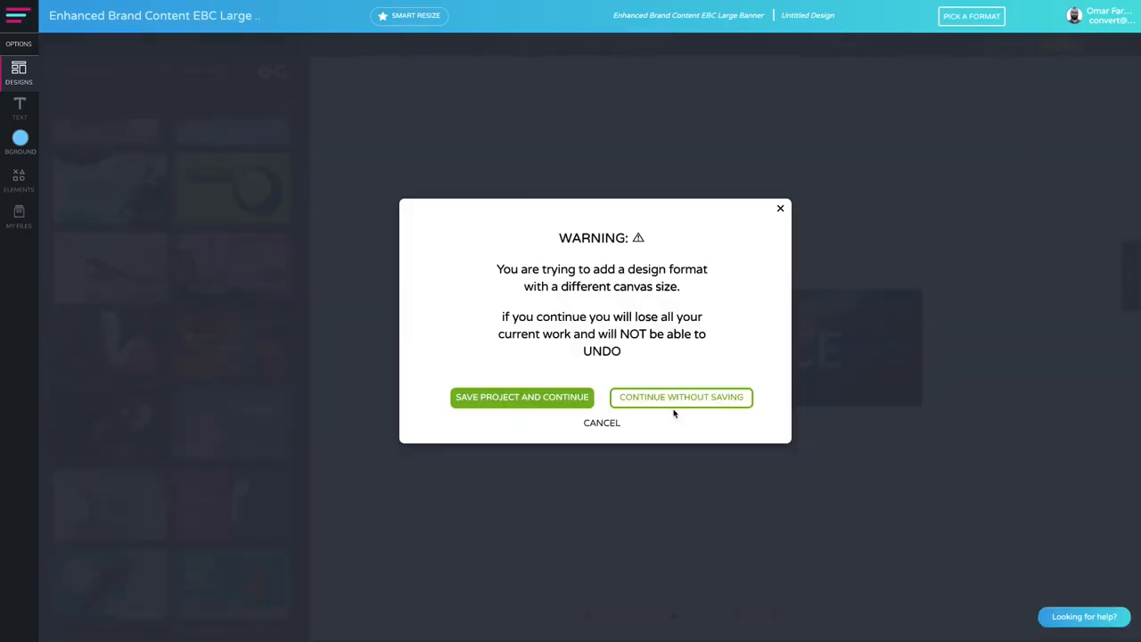
{"action": "left_click", "coordinate": [693, 399]}
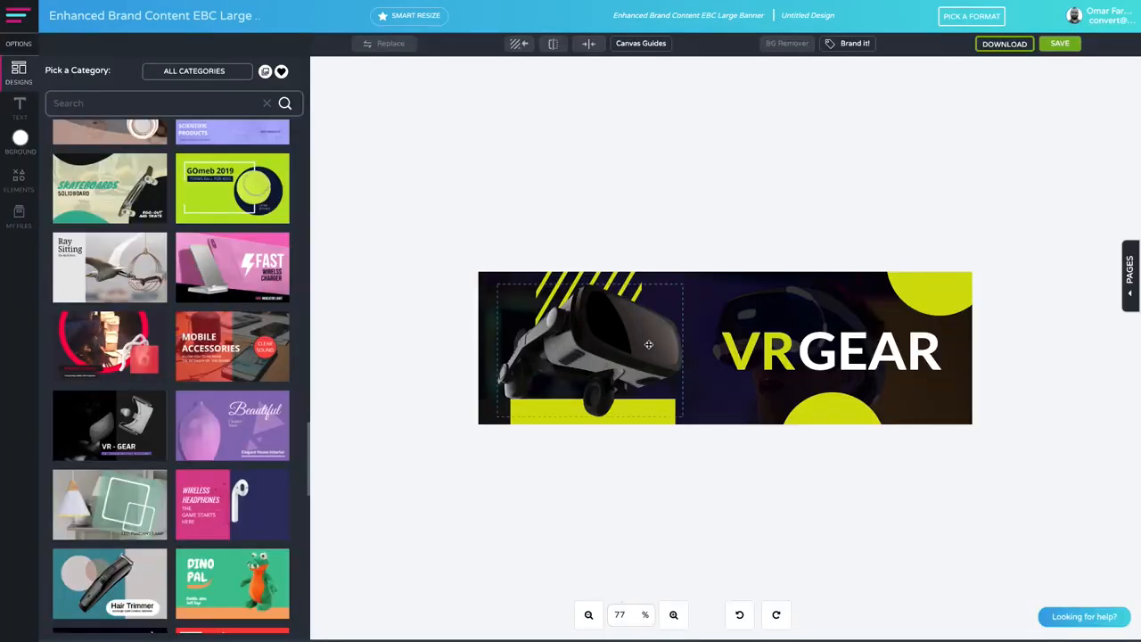
{"action": "left_click", "coordinate": [648, 344]}
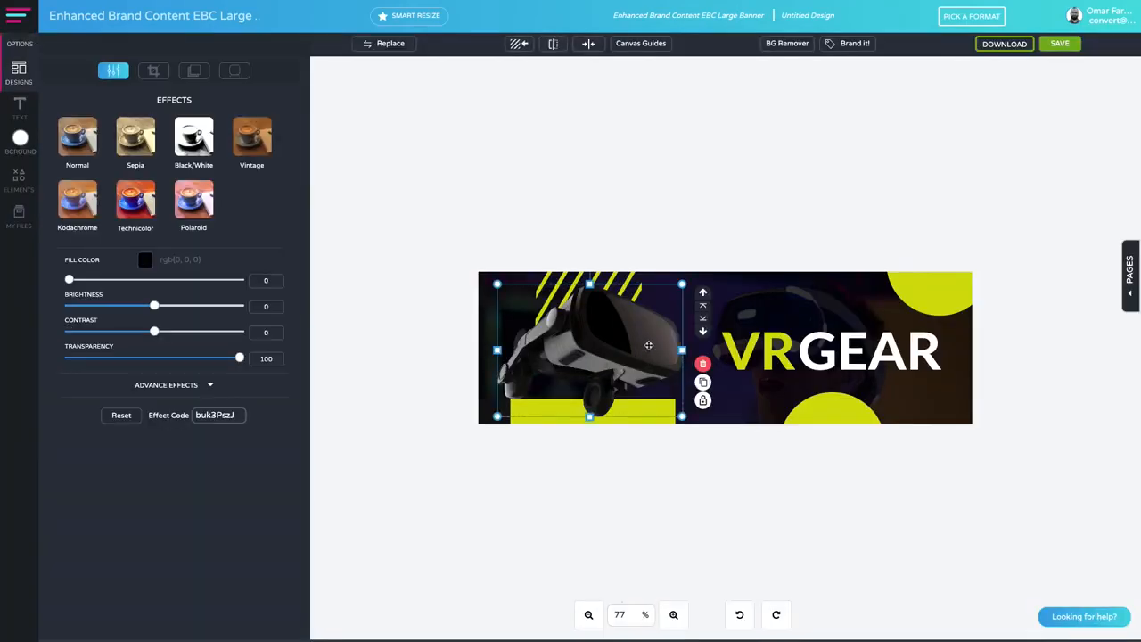
{"action": "left_click", "coordinate": [410, 47]}
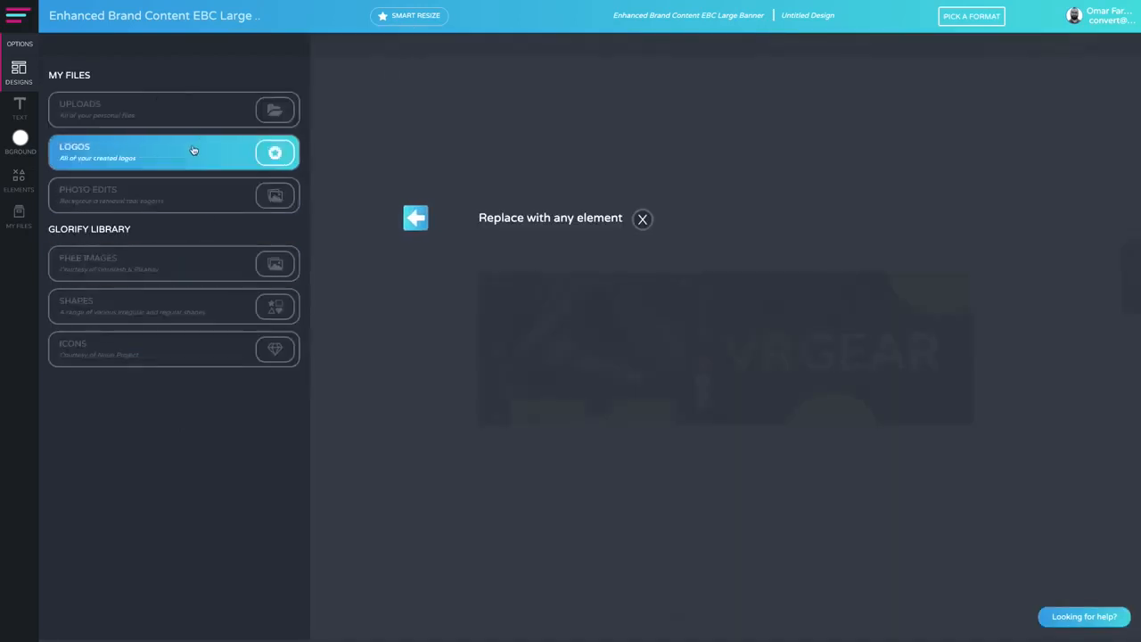
{"action": "left_click", "coordinate": [642, 218]}
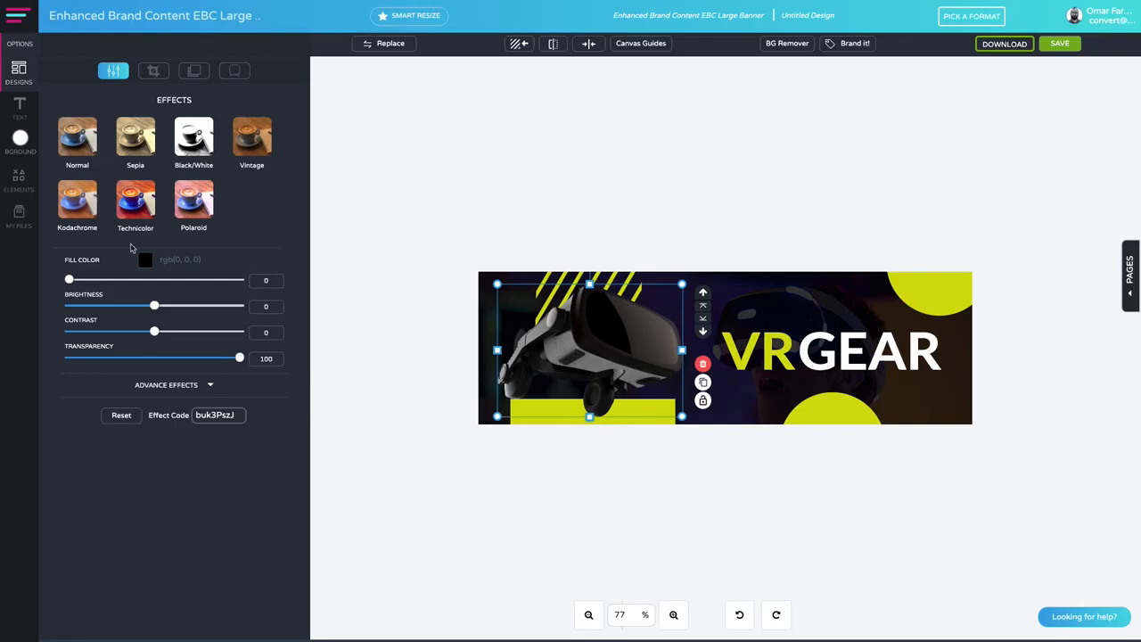
{"action": "left_click", "coordinate": [17, 176]}
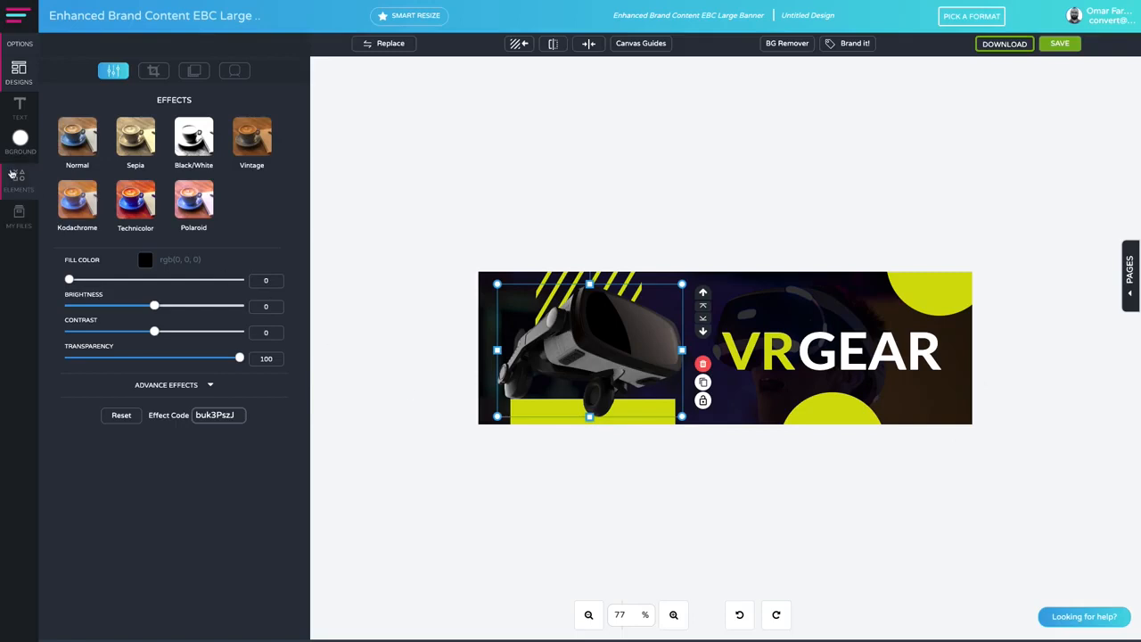
{"action": "left_click", "coordinate": [19, 72]}
{"action": "left_click", "coordinate": [14, 176]}
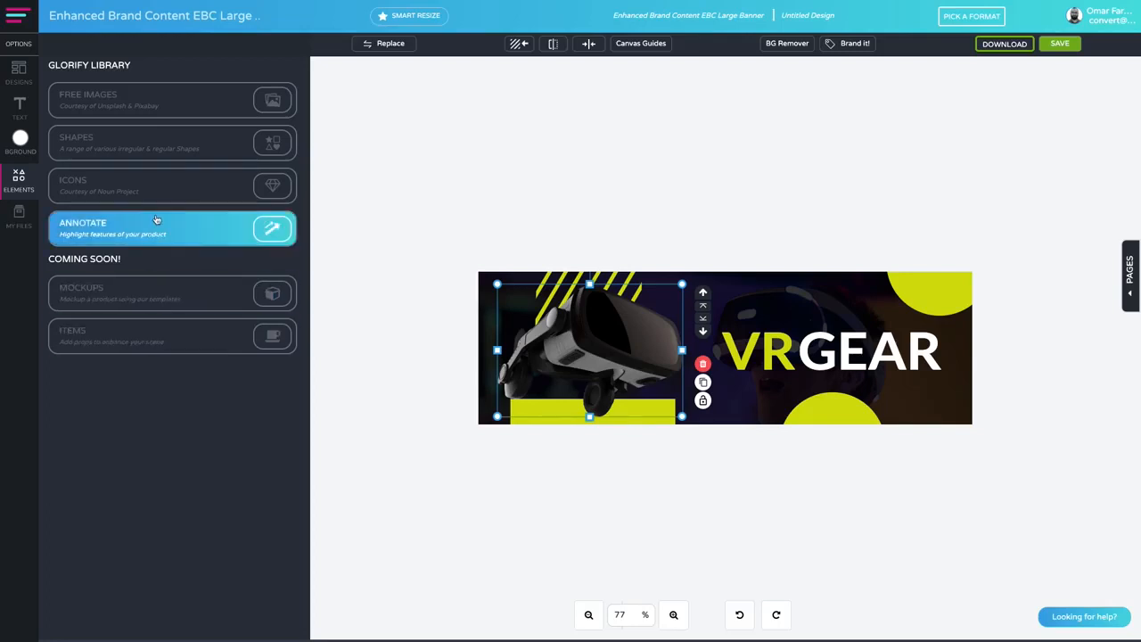
- Replace the VR headset image with the blue gaming headset from the photo edits and place it just beside the title text
{"action": "left_click", "coordinate": [393, 51]}
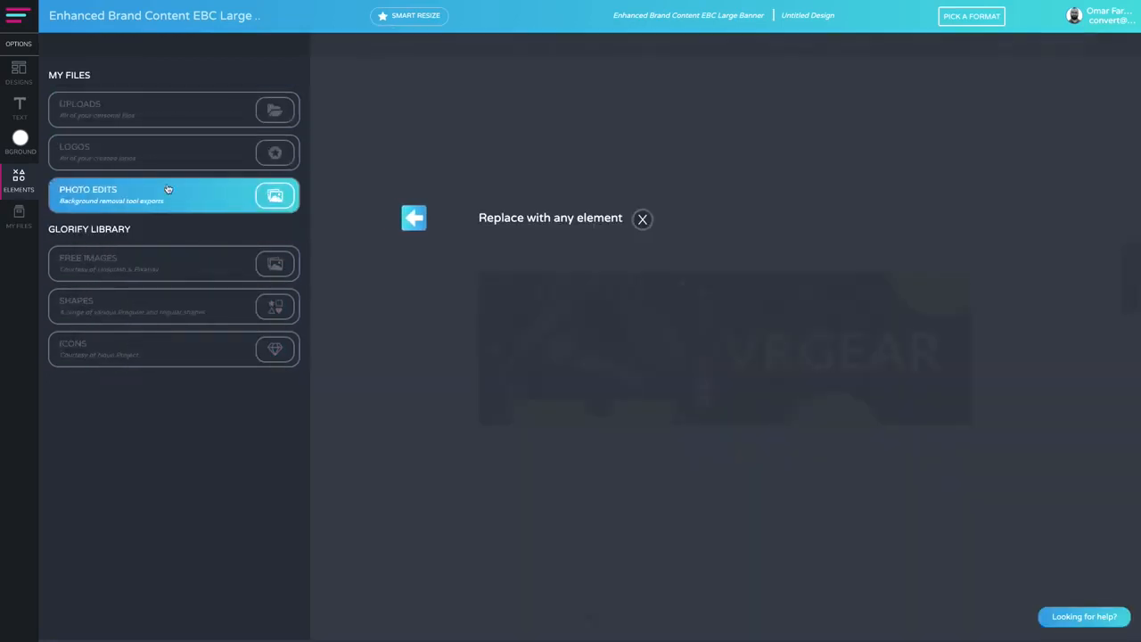
{"action": "left_click", "coordinate": [167, 199]}
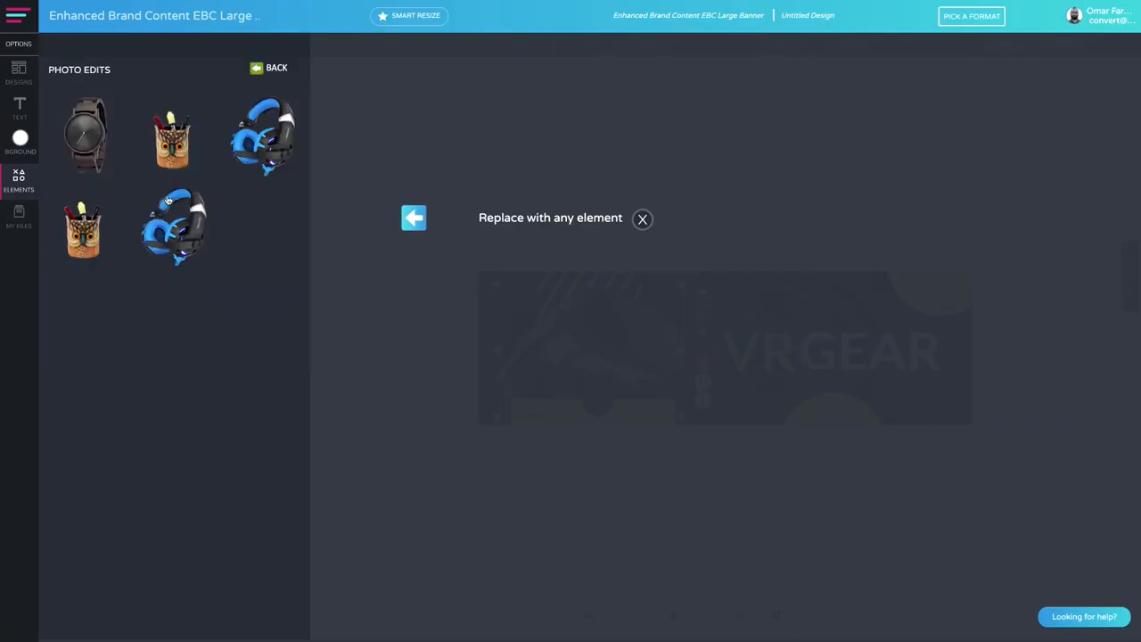
{"action": "left_click", "coordinate": [255, 134]}
{"action": "left_click_drag", "start_coordinate": [627, 341], "coordinate": [697, 317]}
{"action": "left_click", "coordinate": [544, 326]}
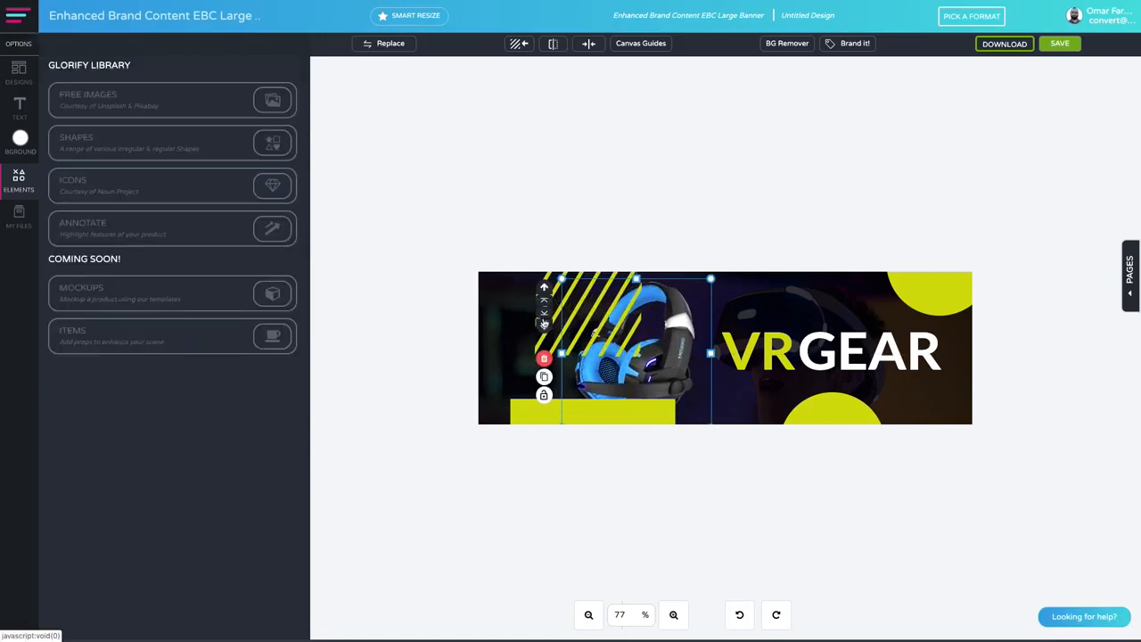
- Move the lime stripes into the banner's top-left corner and send the lime rectangle behind the gaming headset
{"action": "left_click", "coordinate": [545, 274]}
{"action": "left_click_drag", "start_coordinate": [546, 275], "coordinate": [461, 277]}
{"action": "left_click", "coordinate": [544, 412]}
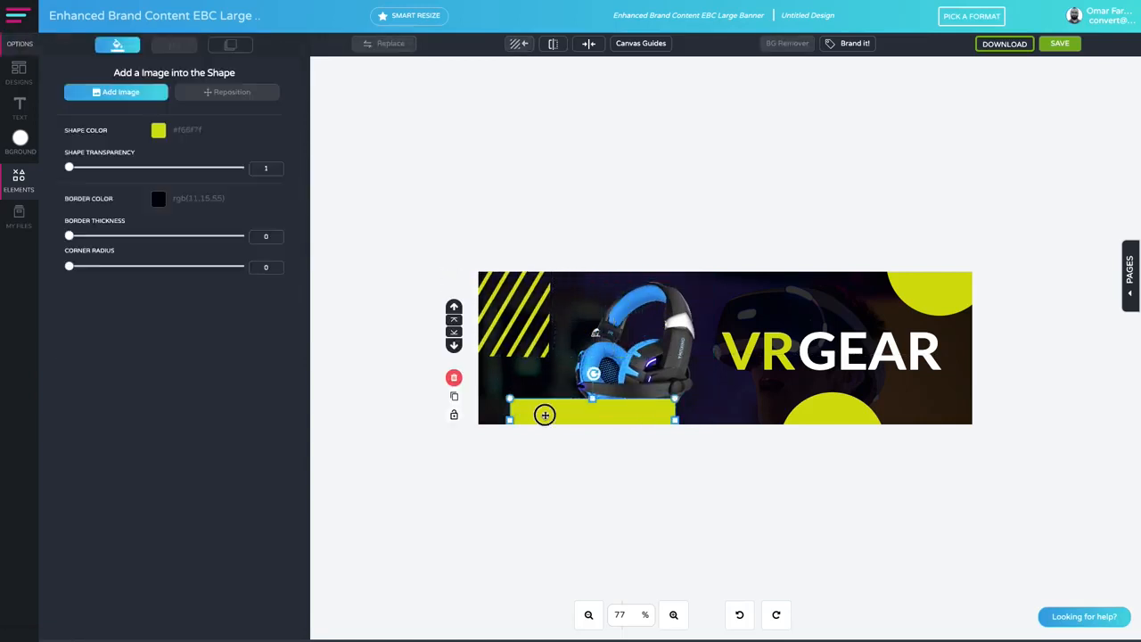
{"action": "left_click", "coordinate": [455, 332]}
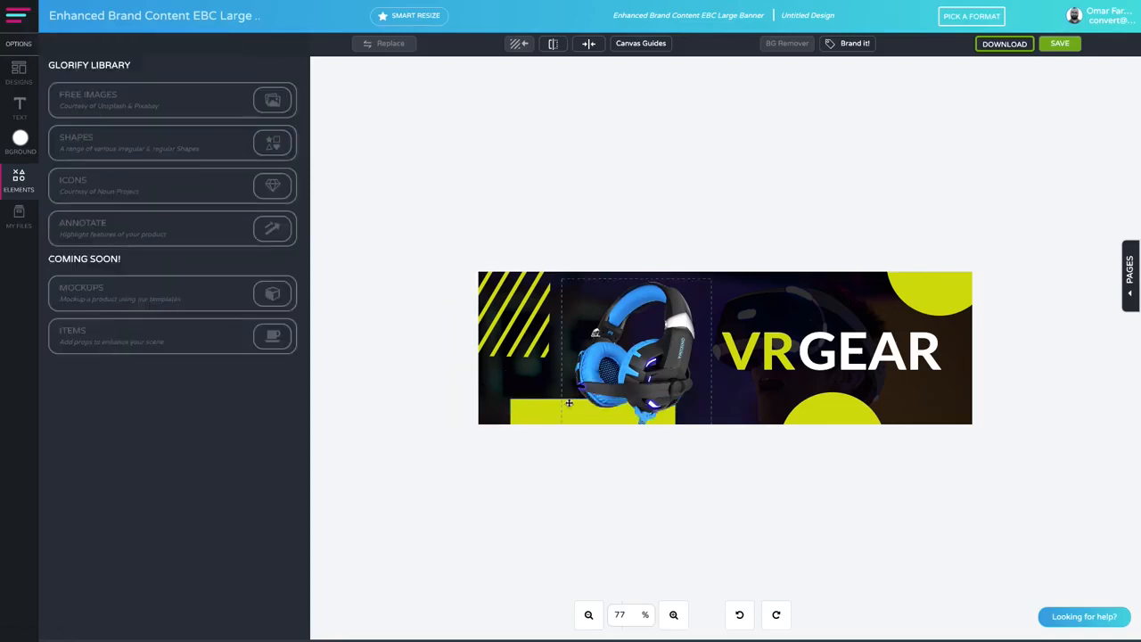
- Make the lime rectangle under the headset taller and round its corners
{"action": "left_click", "coordinate": [520, 418]}
{"action": "mouse_move", "coordinate": [595, 400]}
{"action": "left_mouse_down"}
{"action": "mouse_move", "coordinate": [592, 359]}
{"action": "mouse_move", "coordinate": [593, 379]}
{"action": "left_mouse_up"}
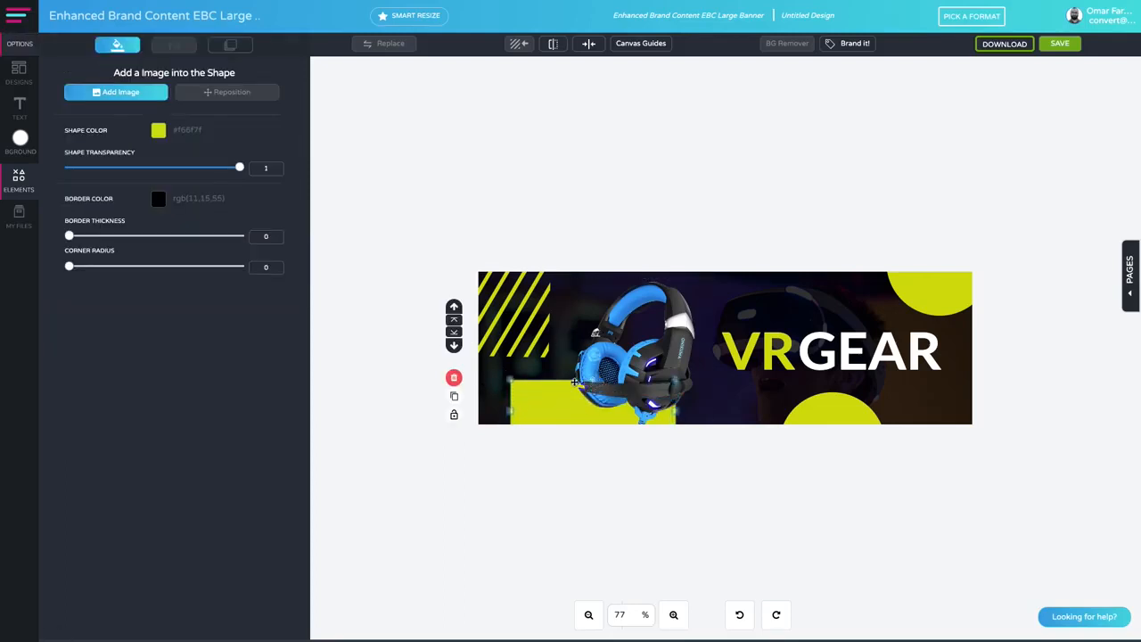
{"action": "left_click_drag", "start_coordinate": [69, 267], "coordinate": [104, 267]}
{"action": "left_click", "coordinate": [552, 457]}
- Shrink the lime stripes and align them with the lime rectangle's left edge at the top of the banner
{"action": "left_click", "coordinate": [525, 338]}
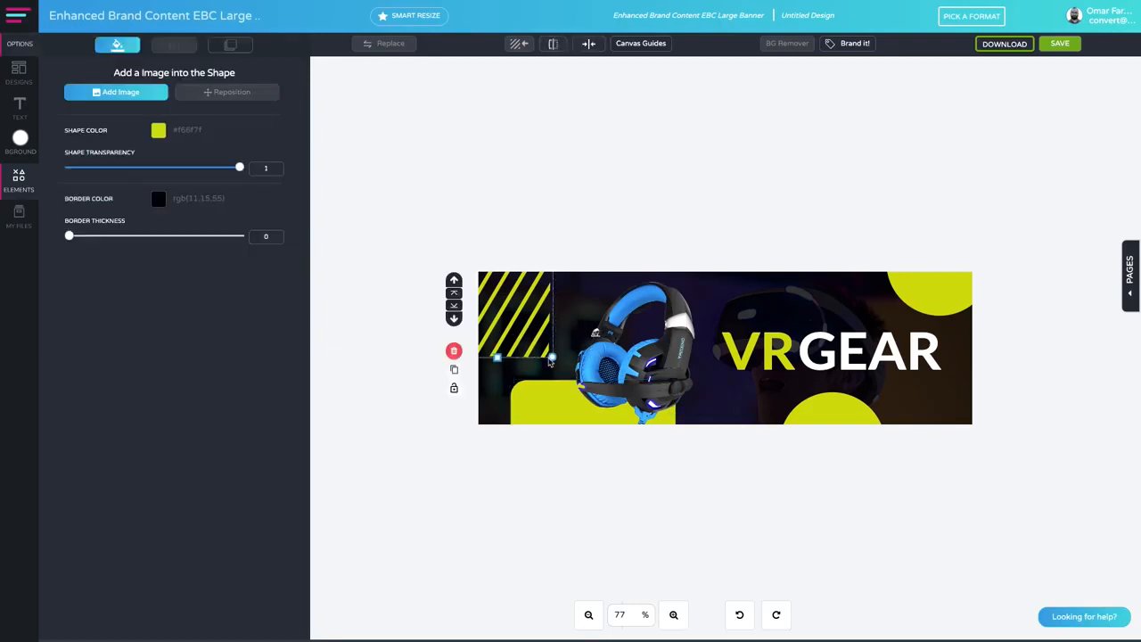
{"action": "left_click_drag", "start_coordinate": [552, 357], "coordinate": [533, 297]}
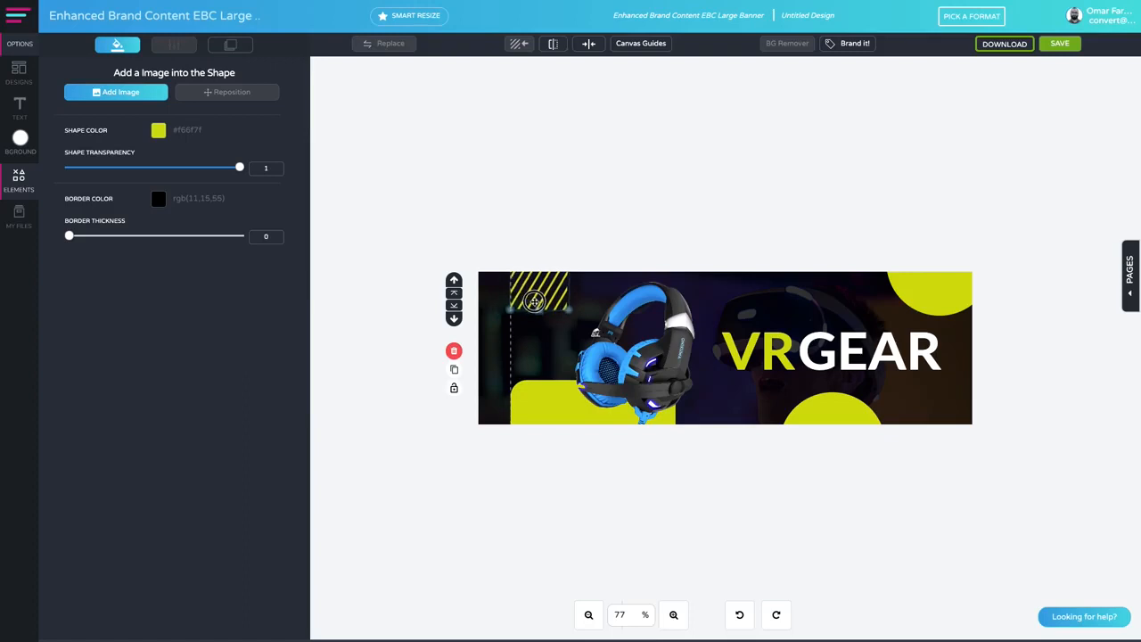
{"action": "left_click", "coordinate": [539, 349]}
- Replace the lime VR text with "X"
{"action": "left_click", "coordinate": [791, 368]}
{"action": "double_click", "coordinate": [766, 366]}
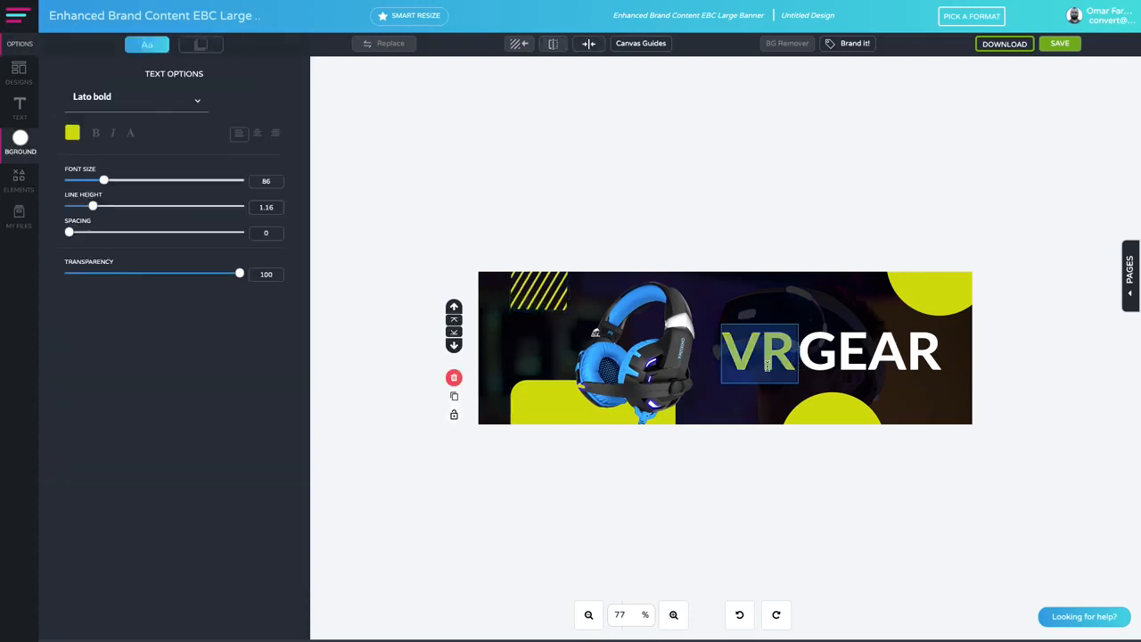
{"action": "type", "text": "X"}
- Try replacing the white GEAR text with "PERIEN"
{"action": "left_click", "coordinate": [830, 361]}
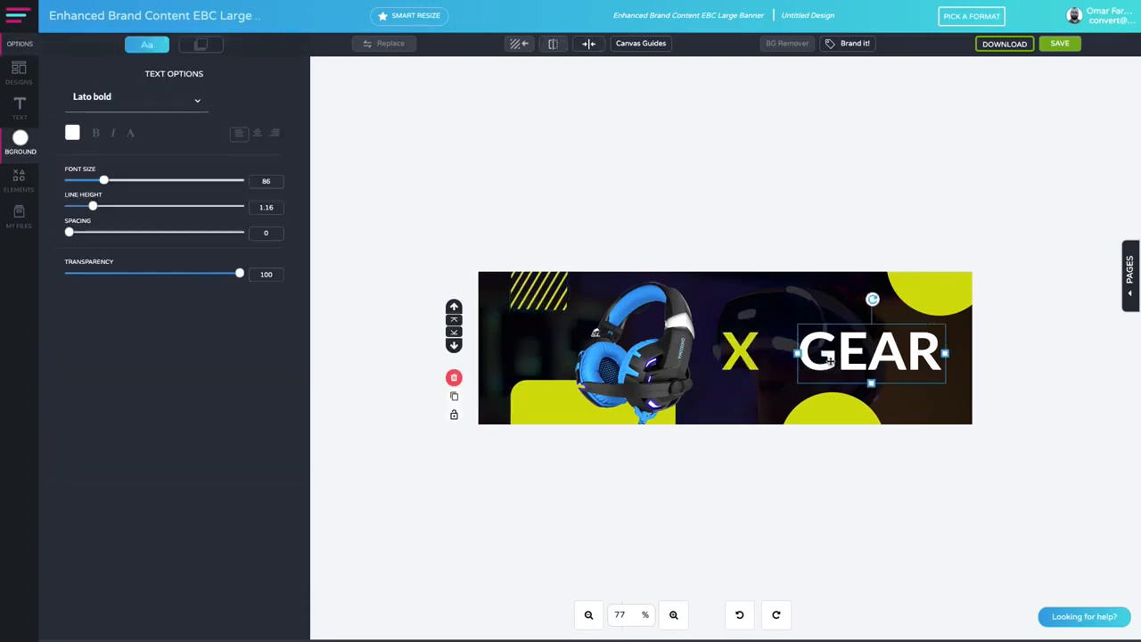
{"action": "double_click", "coordinate": [829, 361]}
{"action": "type", "text": "PERIEN"}
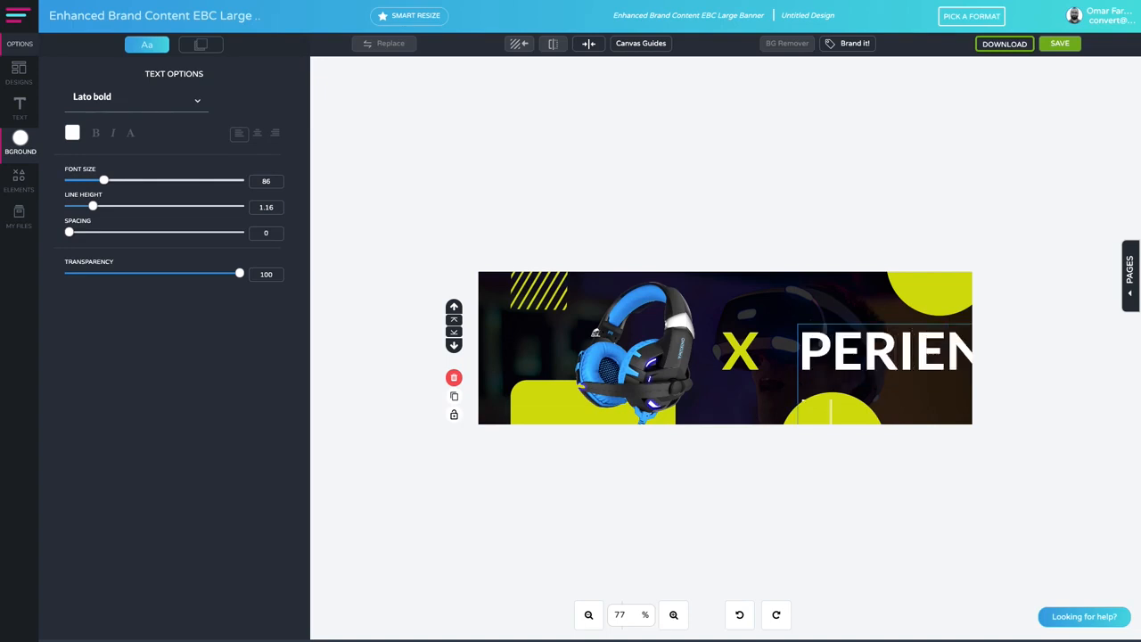
{"action": "left_click", "coordinate": [803, 316]}
- Delete the white text beside the lime X and move the X up near the banner's top edge
{"action": "left_click", "coordinate": [841, 350]}
{"action": "left_click", "coordinate": [453, 378]}
{"action": "left_click_drag", "start_coordinate": [754, 355], "coordinate": [755, 316]}
{"action": "left_click", "coordinate": [813, 341]}
{"action": "left_click", "coordinate": [756, 326]}
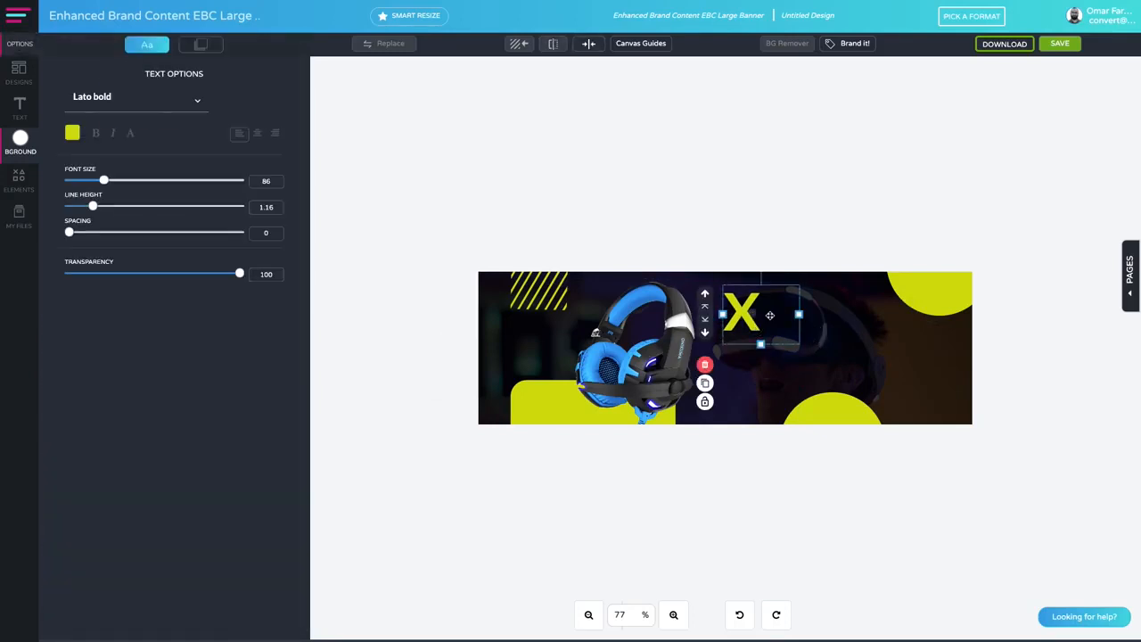
{"action": "left_click", "coordinate": [812, 343]}
{"action": "left_click", "coordinate": [751, 325]}
{"action": "left_click", "coordinate": [814, 340]}
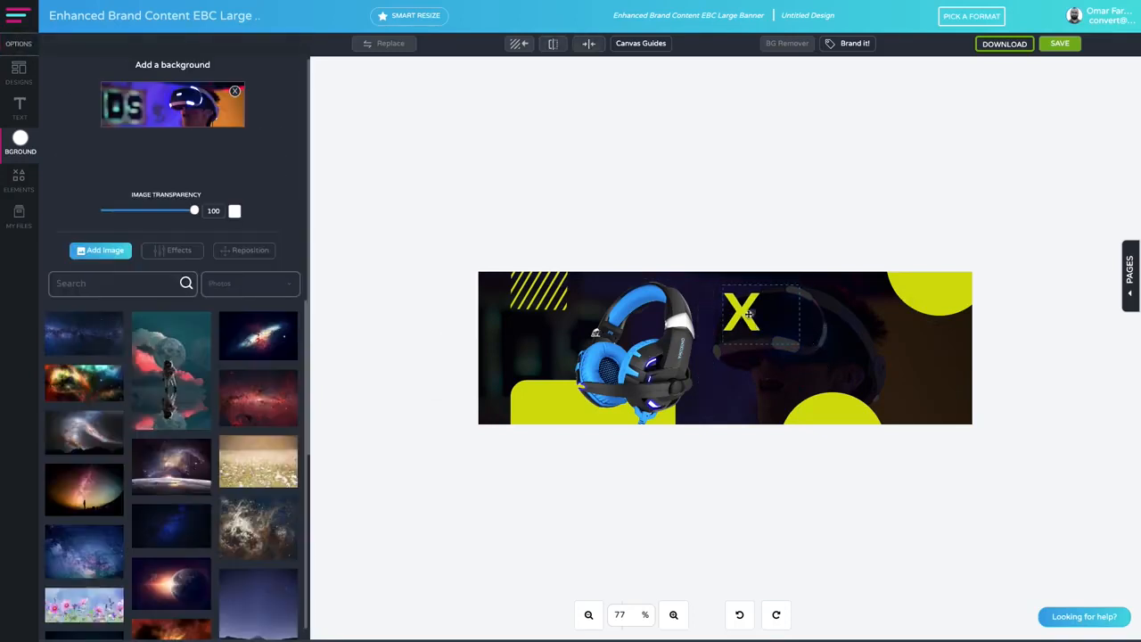
- Extend the lime "X" text to "XP" and duplicate it directly below
{"action": "left_click", "coordinate": [745, 318]}
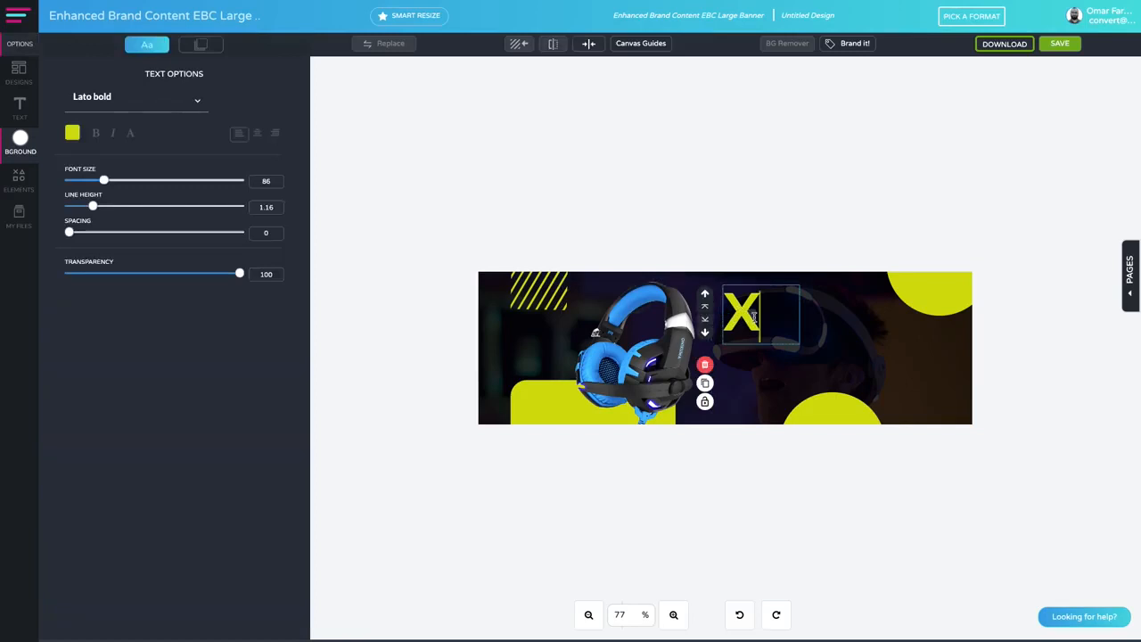
{"action": "type", "text": "P"}
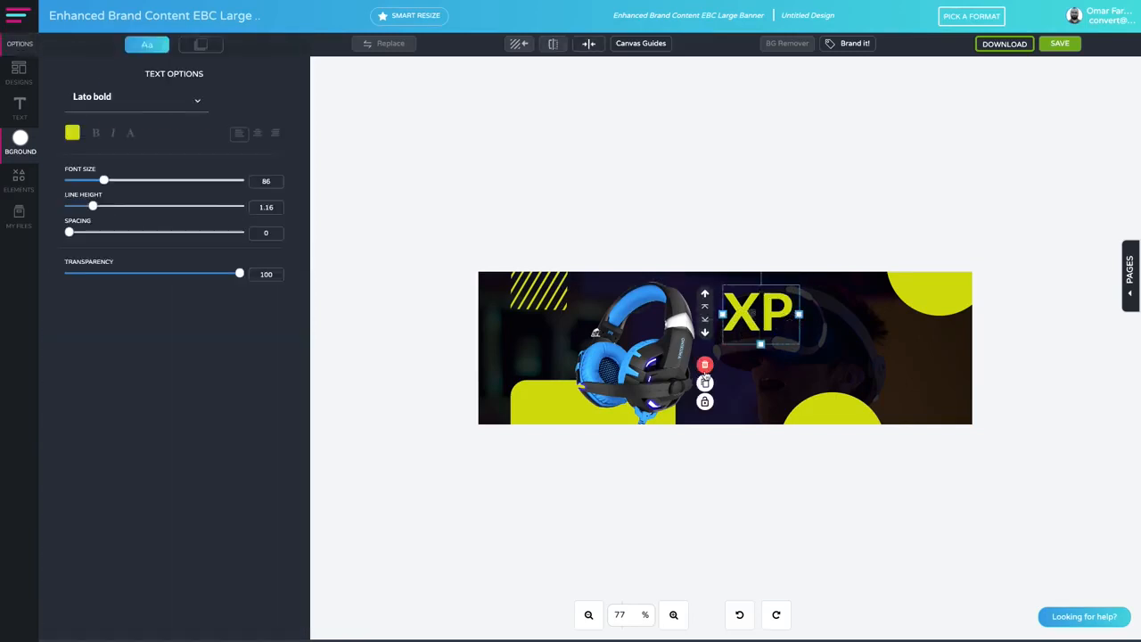
{"action": "left_click", "coordinate": [705, 381]}
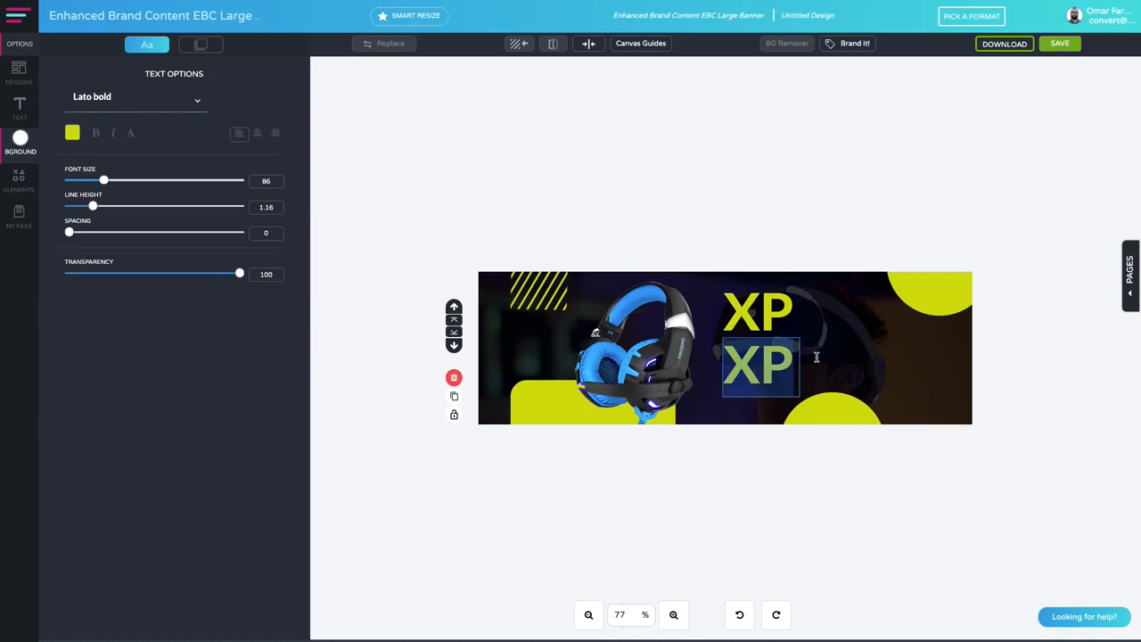
- Replace the duplicated XP text with "Introducting" and reduce its font size to 50
{"action": "type", "text": "Introducti"}
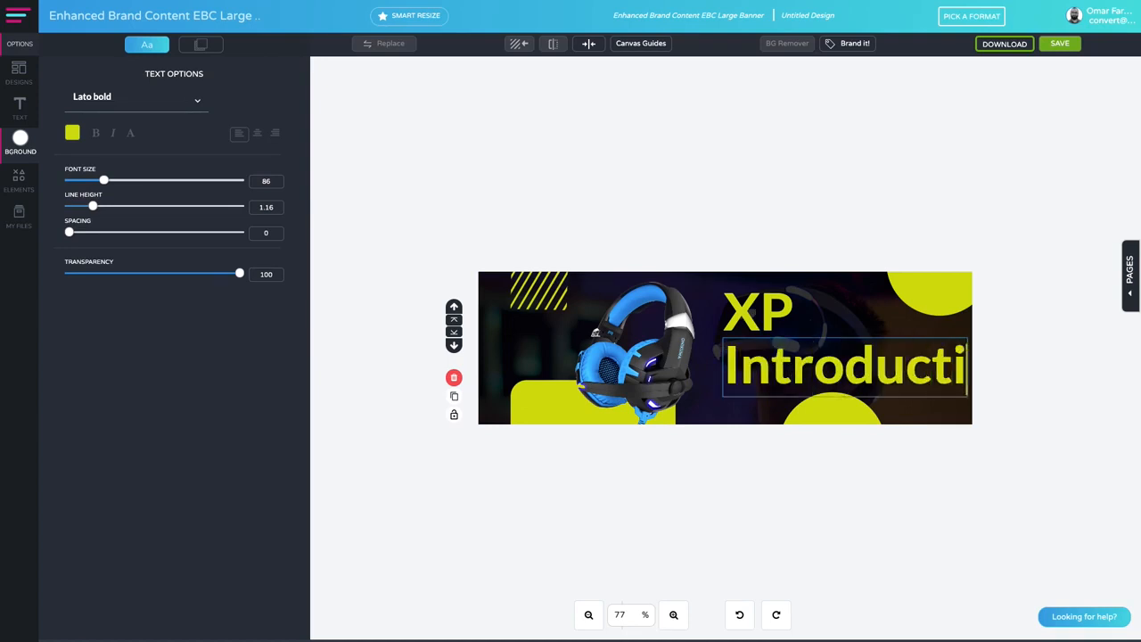
{"action": "type", "text": "n"}
{"action": "left_click", "coordinate": [758, 408]}
{"action": "left_click", "coordinate": [784, 372]}
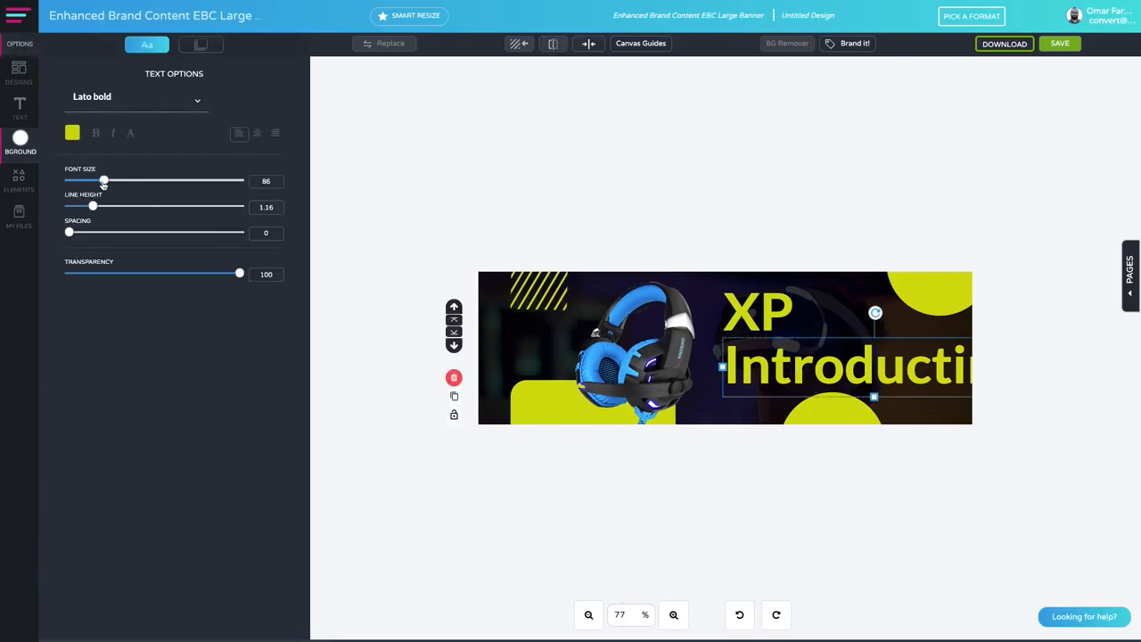
{"action": "left_click_drag", "start_coordinate": [103, 182], "coordinate": [88, 181]}
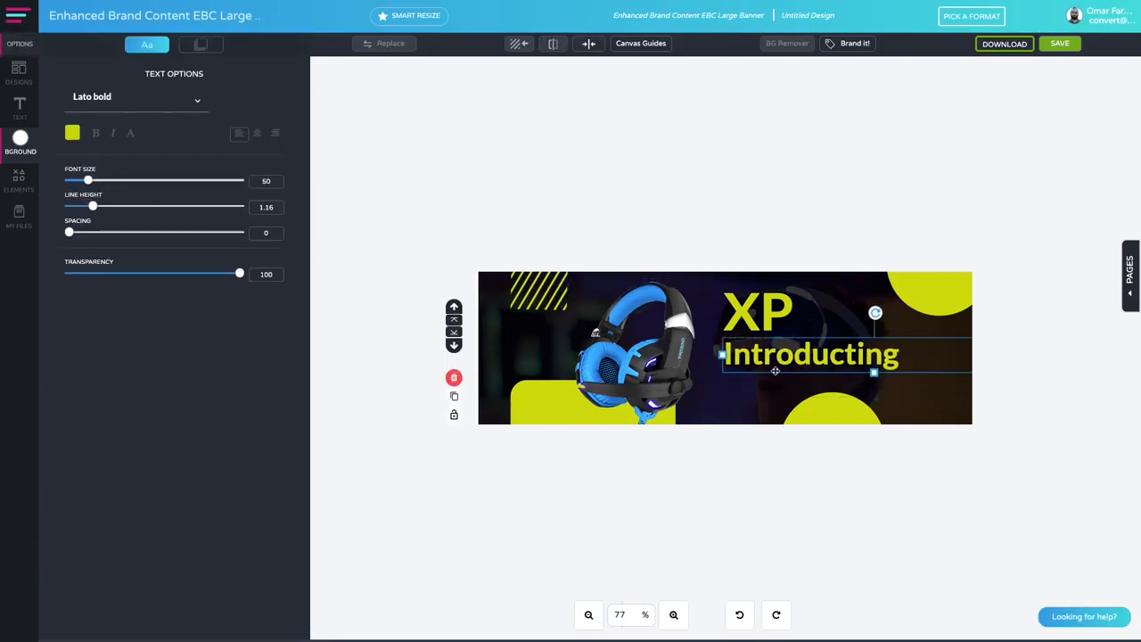
- Add "Next Gen-Tech" as a second line of the subtitle and shrink its text so both lines fit above the bottom circle
{"action": "left_click", "coordinate": [898, 356]}
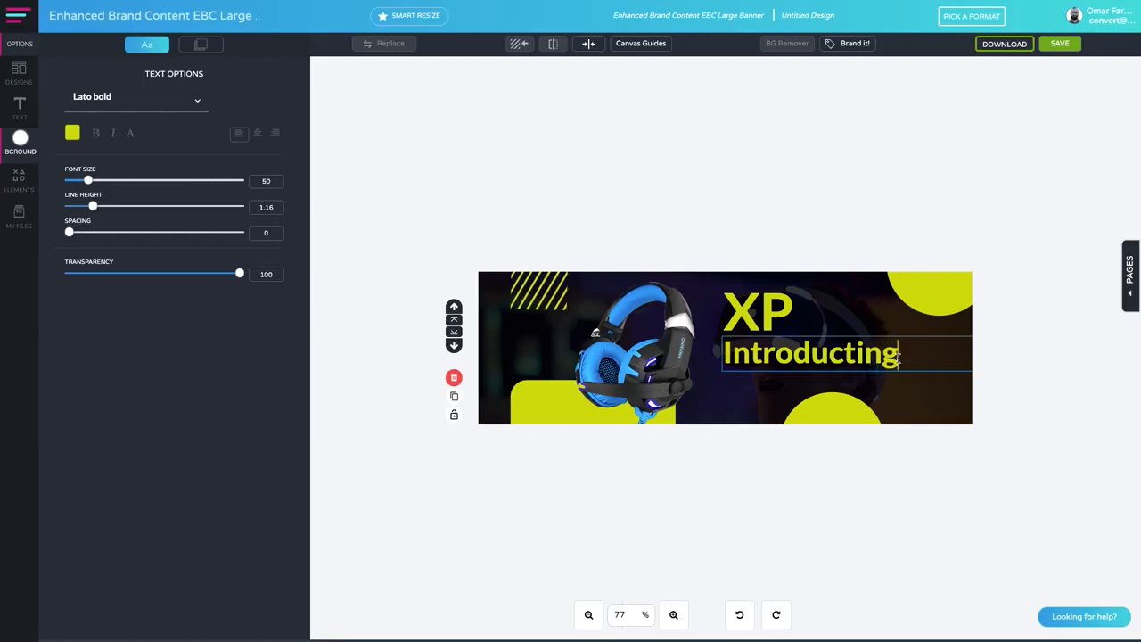
{"action": "key", "text": "Return"}
{"action": "type", "text": "Nex"}
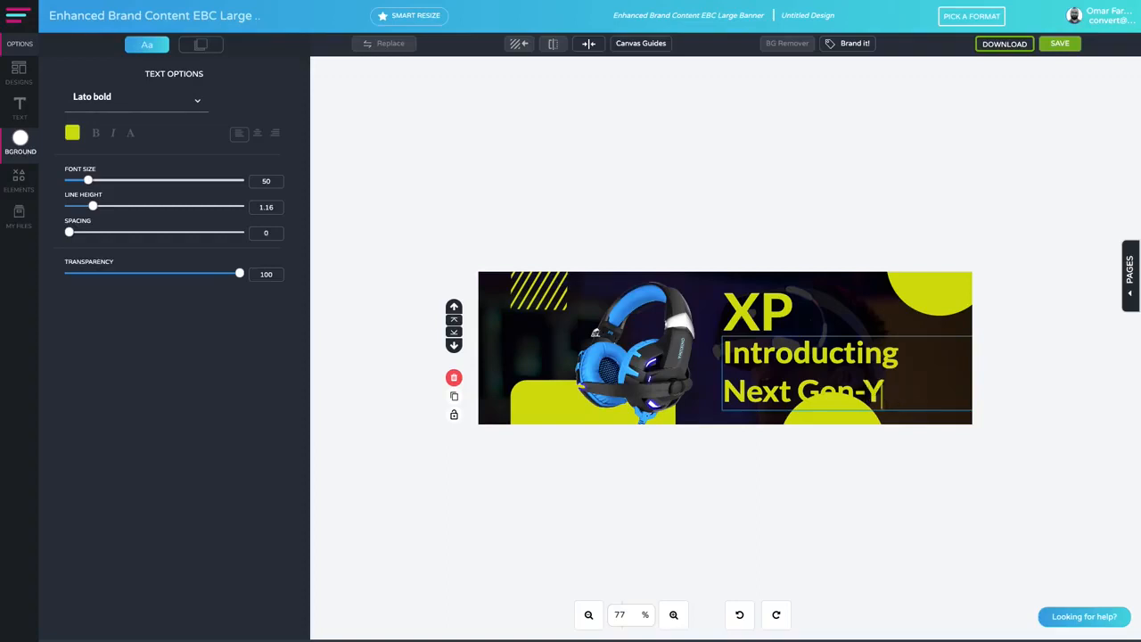
{"action": "type", "text": "t Gen-Tehc"}
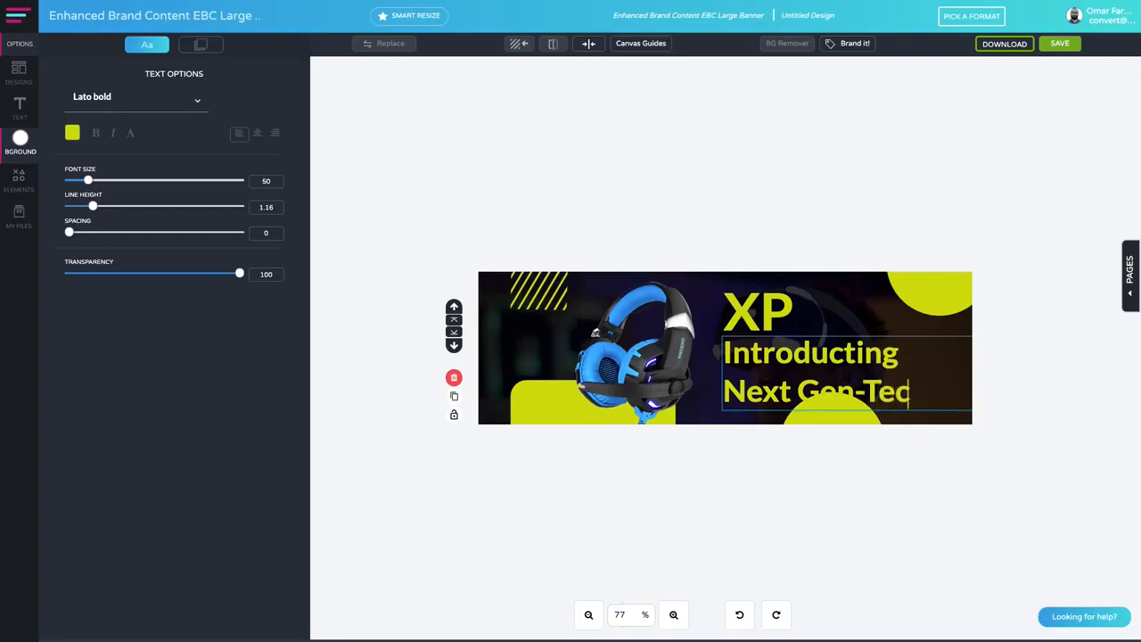
{"action": "key", "text": "ctrl+a"}
{"action": "left_click_drag", "start_coordinate": [87, 180], "coordinate": [78, 181]}
{"action": "left_click", "coordinate": [737, 397]}
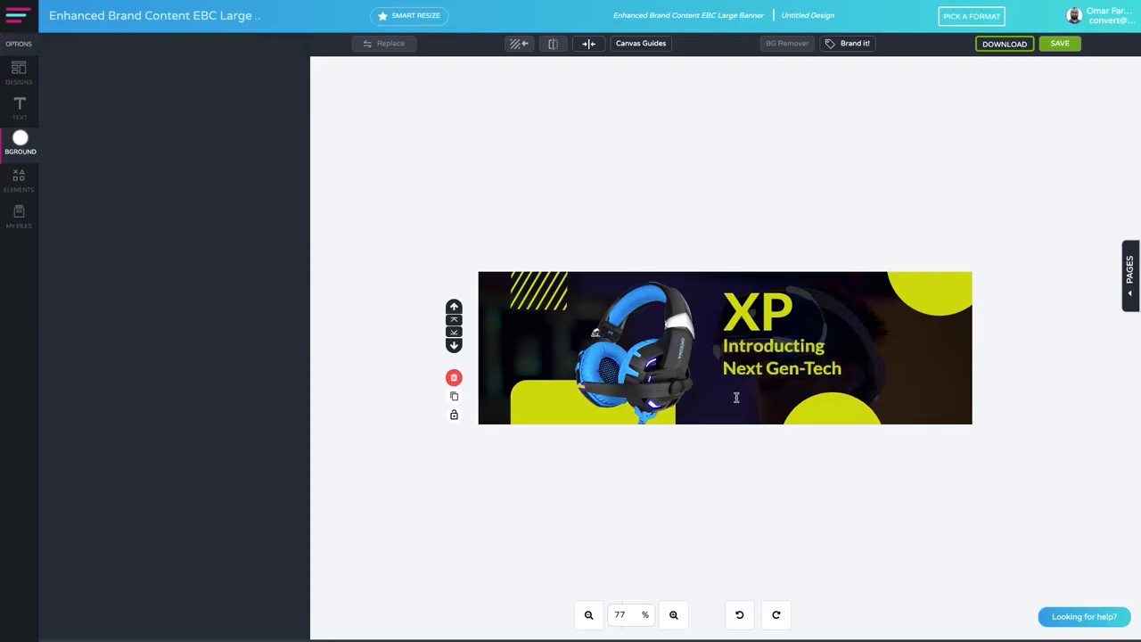
- Recolour the two-line subtitle to the off-white #ececec from the Audio Master 3000 palette
{"action": "left_click", "coordinate": [733, 371]}
{"action": "left_click", "coordinate": [72, 133]}
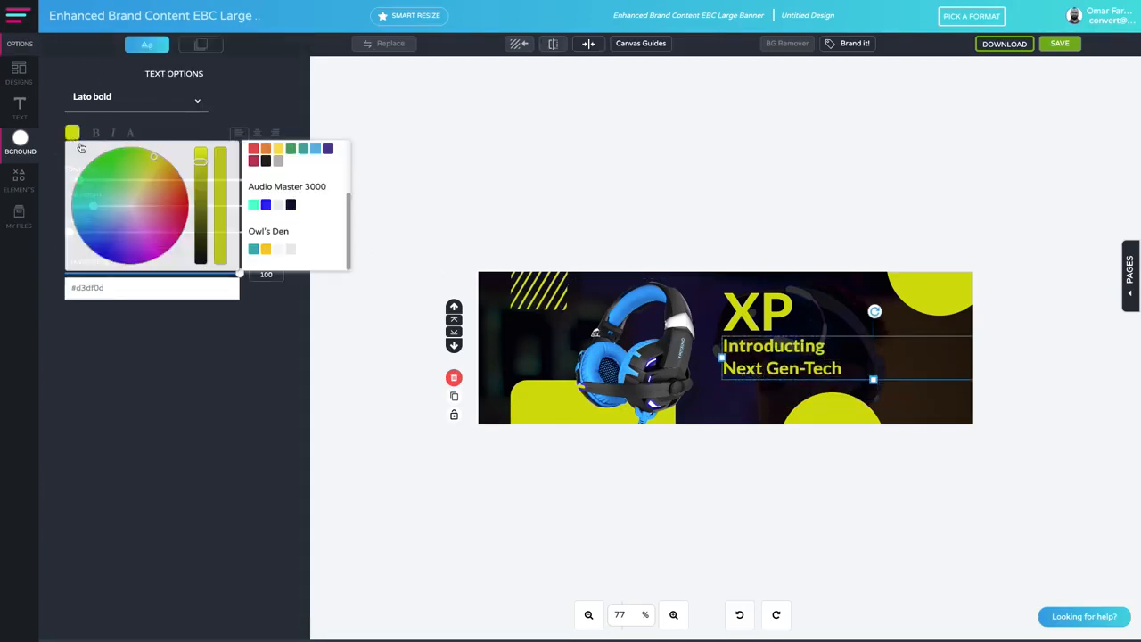
{"action": "left_click", "coordinate": [279, 205]}
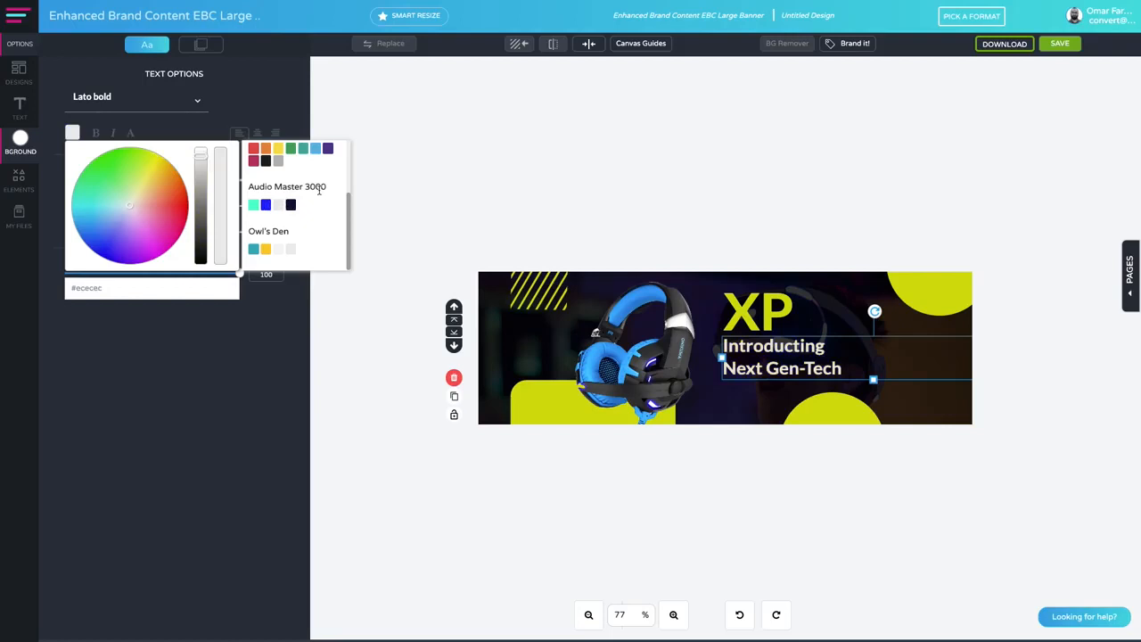
- Recolour the XP heading from lime to a bright light blue
{"action": "left_click", "coordinate": [784, 308]}
{"action": "left_click", "coordinate": [73, 133]}
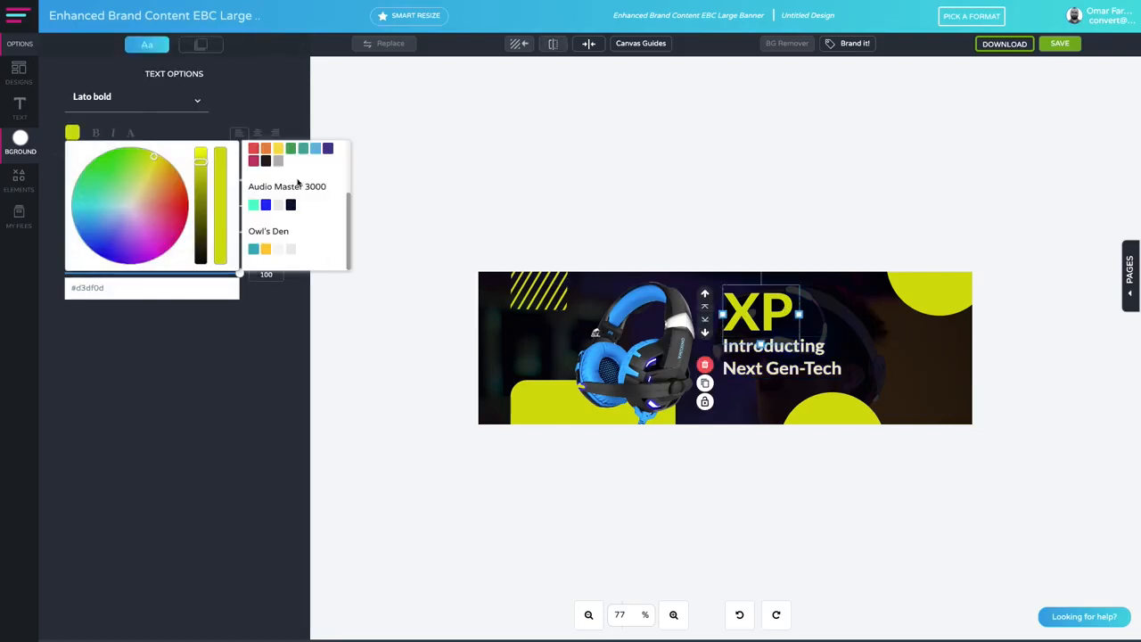
{"action": "left_click", "coordinate": [315, 149]}
{"action": "left_click_drag", "start_coordinate": [201, 161], "coordinate": [211, 135]}
- Recolour the diagonal stripes and the rounded rectangle behind the headset light blue
{"action": "left_click", "coordinate": [530, 301]}
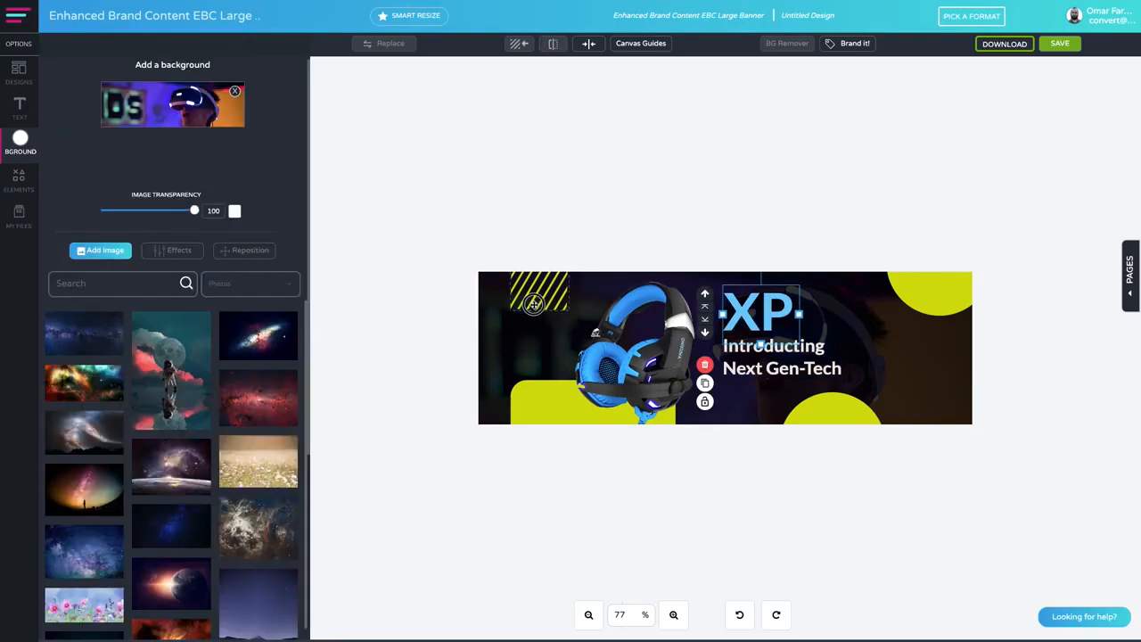
{"action": "left_click", "coordinate": [159, 130]}
{"action": "left_click", "coordinate": [306, 152]}
{"action": "left_click", "coordinate": [548, 397]}
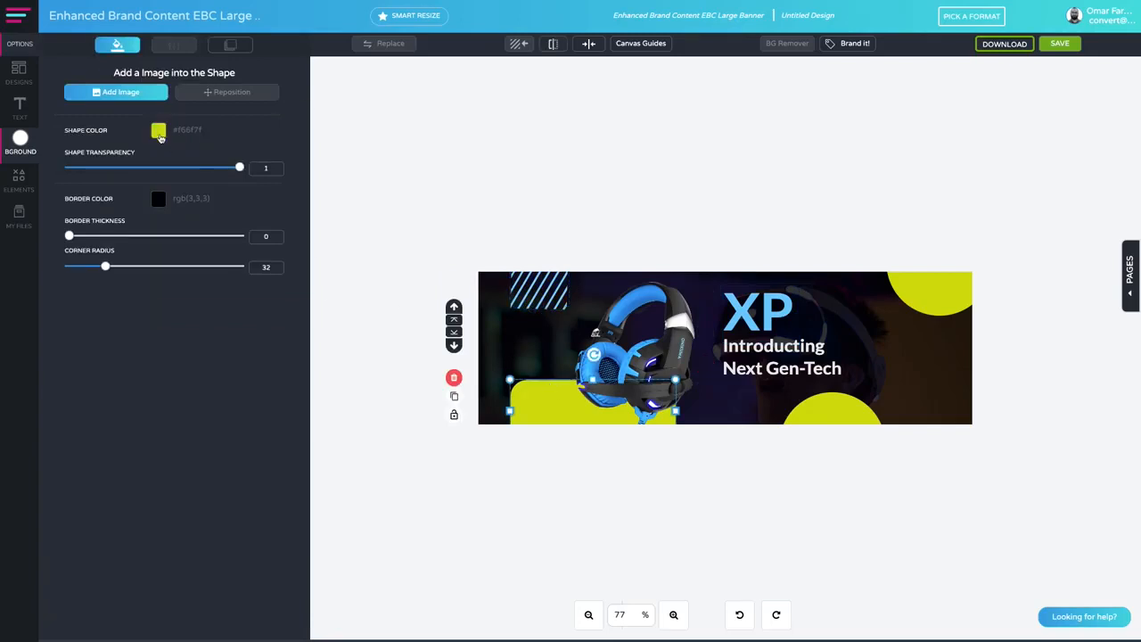
{"action": "left_click", "coordinate": [158, 130]}
{"action": "left_click", "coordinate": [306, 151]}
- Narrow the light blue rounded rectangle and place it behind the lower part of the headset
{"action": "left_click", "coordinate": [830, 400]}
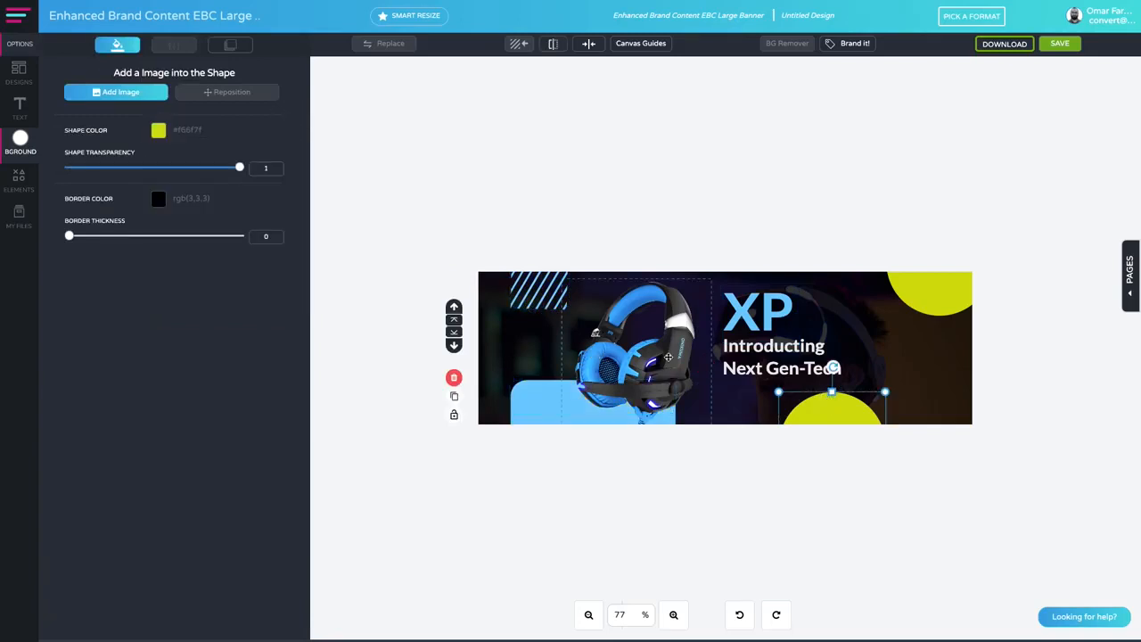
{"action": "left_click_drag", "start_coordinate": [668, 356], "coordinate": [665, 354]}
{"action": "left_click_drag", "start_coordinate": [556, 412], "coordinate": [463, 413]}
{"action": "left_click", "coordinate": [697, 458]}
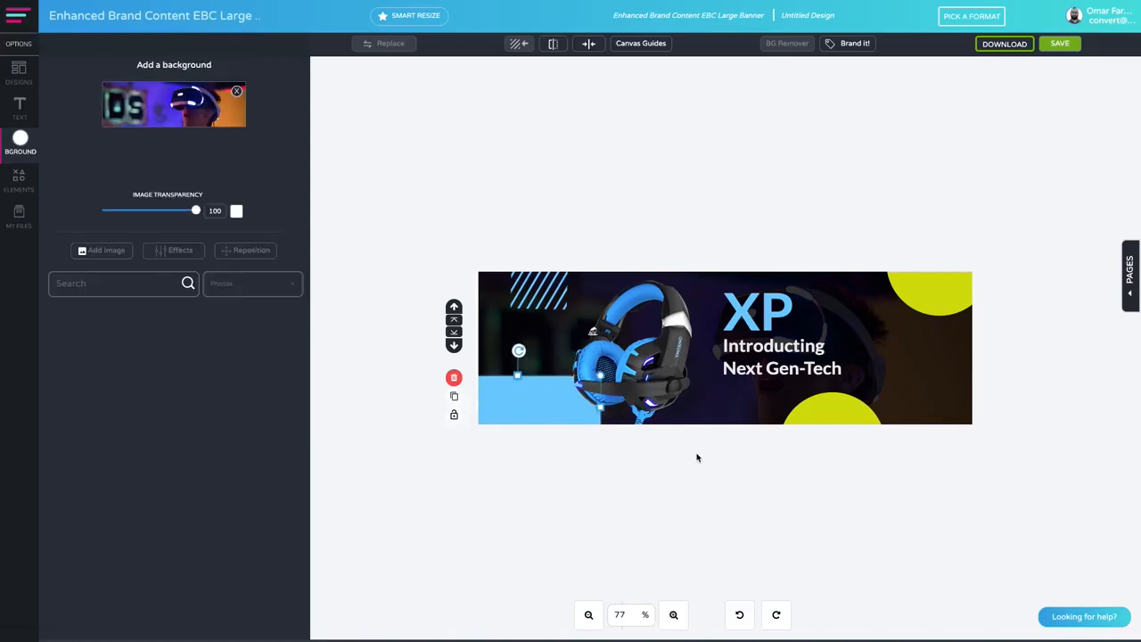
{"action": "left_click_drag", "start_coordinate": [600, 398], "coordinate": [624, 410]}
{"action": "left_click", "coordinate": [526, 412]}
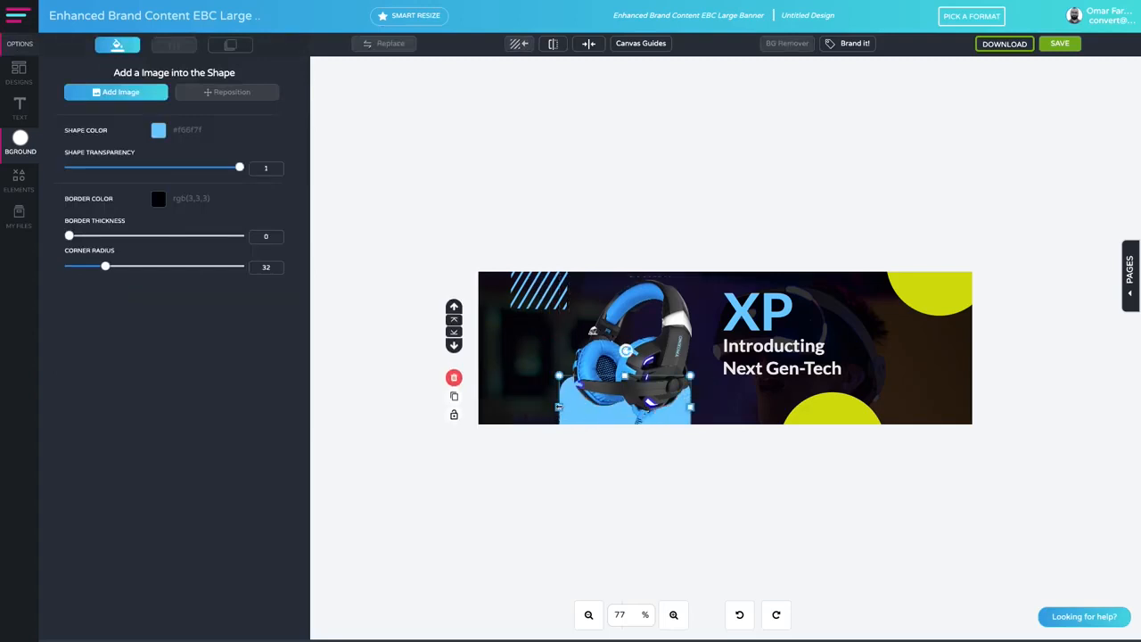
{"action": "left_click", "coordinate": [554, 409]}
{"action": "left_click", "coordinate": [564, 417]}
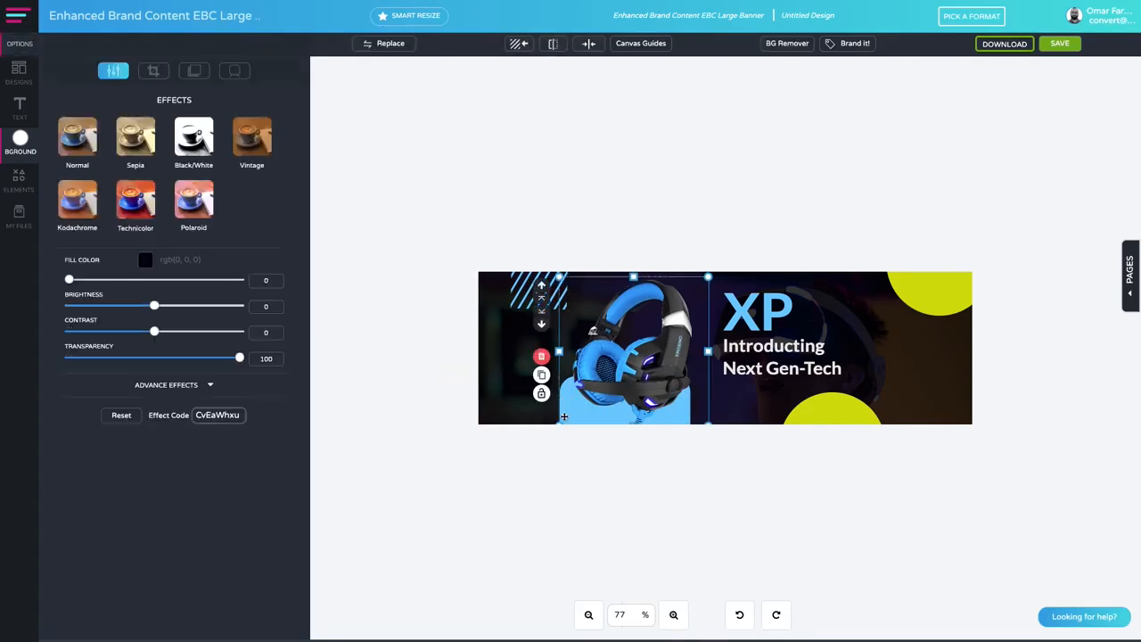
- Shift the headset and blue rectangle left together, and shrink the stripes to line up with the rectangle's left edge
{"action": "left_click", "coordinate": [553, 443]}
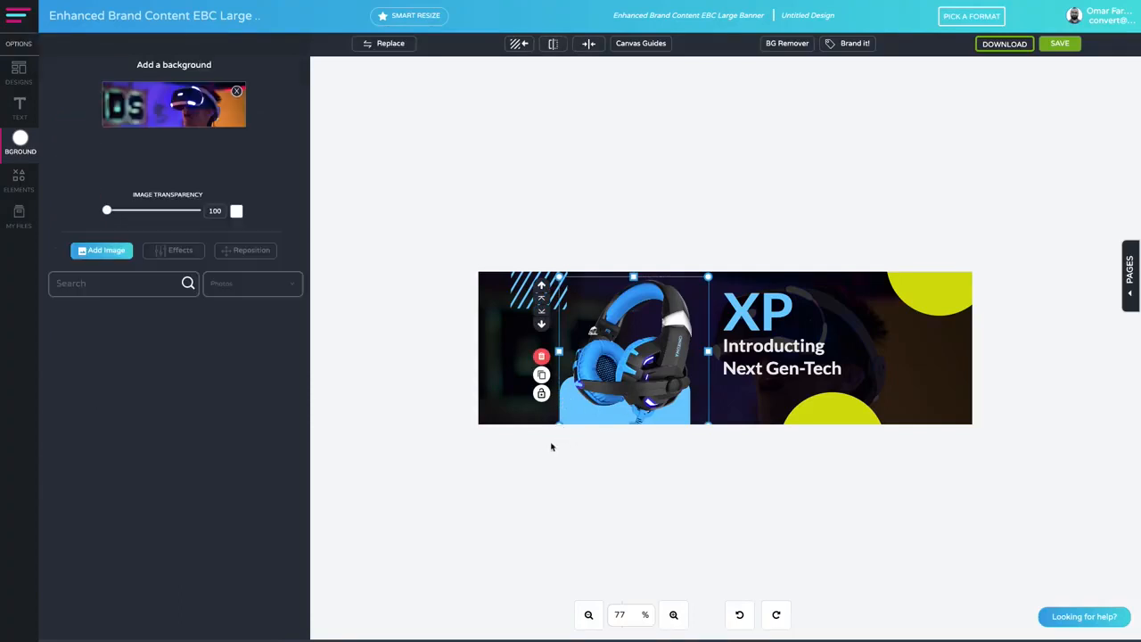
{"action": "left_click_drag", "start_coordinate": [497, 385], "coordinate": [600, 398]}
{"action": "left_click", "coordinate": [580, 441]}
{"action": "left_click", "coordinate": [562, 307]}
{"action": "left_click_drag", "start_coordinate": [562, 307], "coordinate": [551, 296]}
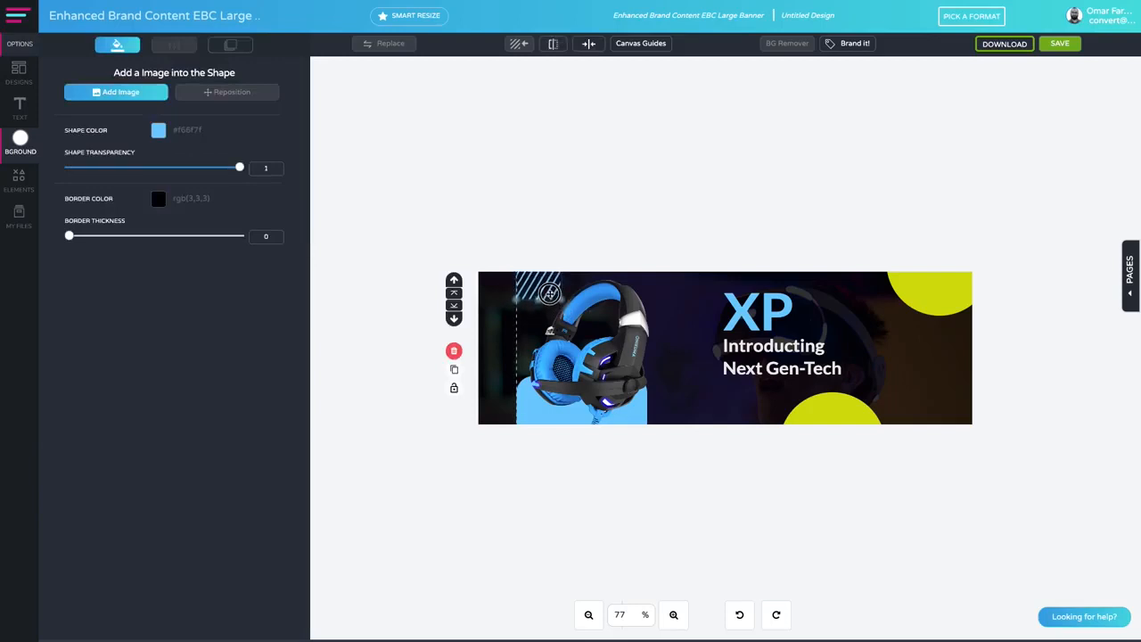
- Move the lime circle at the banner's bottom edge left beneath the subtitle and recolour it light blue
{"action": "left_click", "coordinate": [793, 415]}
{"action": "left_click_drag", "start_coordinate": [803, 405], "coordinate": [736, 414]}
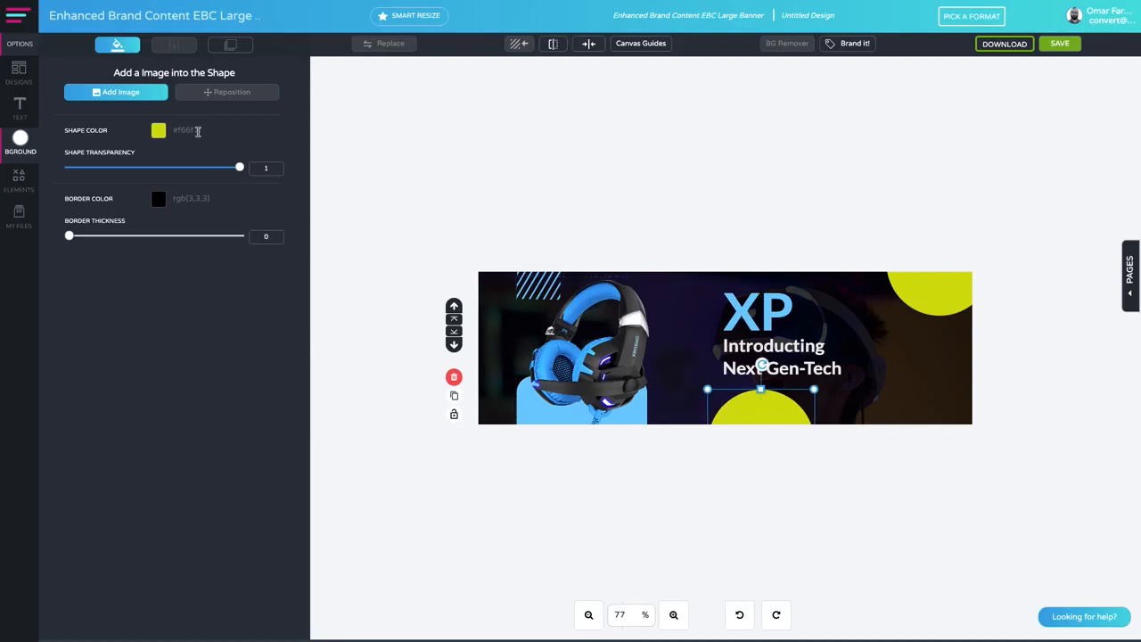
{"action": "left_click", "coordinate": [197, 132]}
{"action": "left_click", "coordinate": [401, 147]}
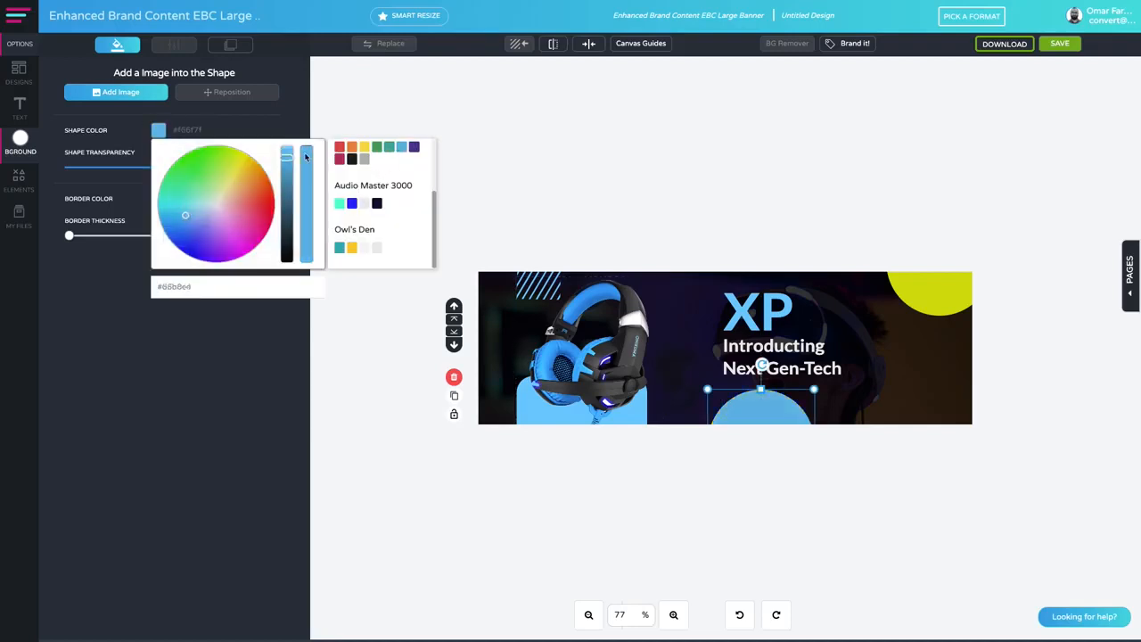
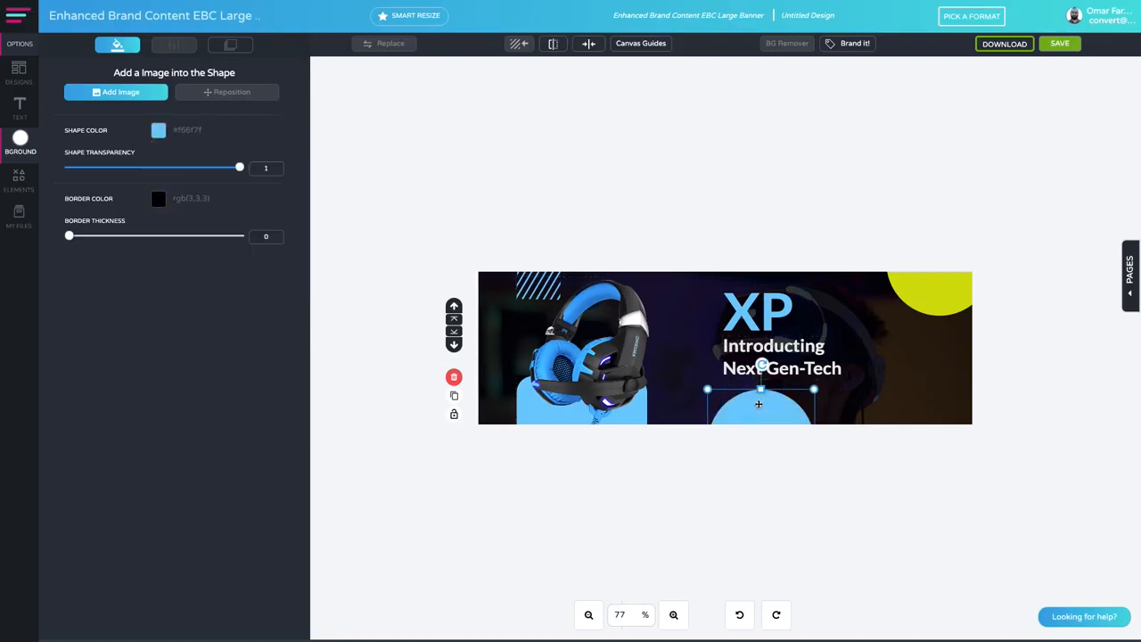
- Delete the lime circle in the banner's upper-right corner
{"action": "left_click", "coordinate": [861, 331]}
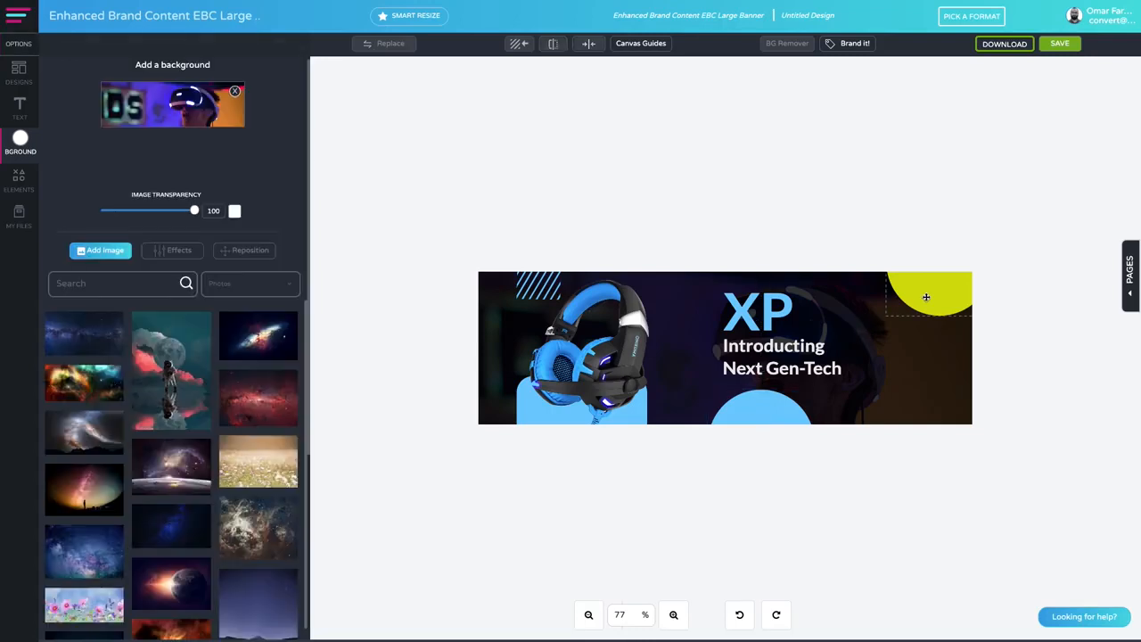
{"action": "left_click", "coordinate": [927, 296]}
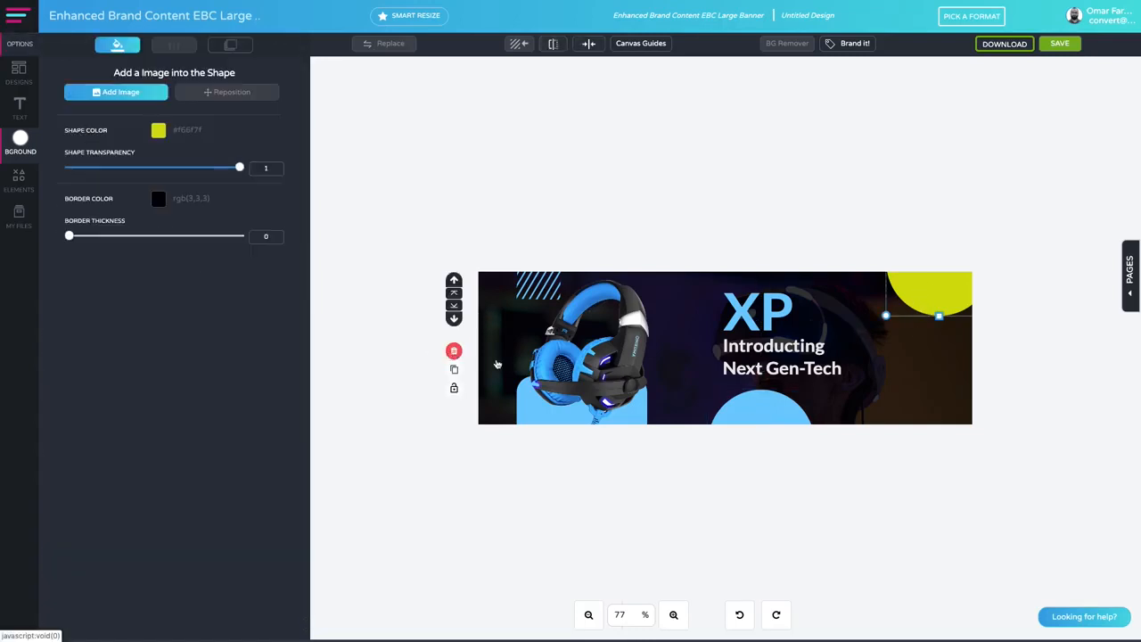
{"action": "left_click", "coordinate": [454, 350]}
- Move the XP heading, subtitle and light blue circle together slightly up and to the right
{"action": "left_click", "coordinate": [781, 407]}
{"action": "left_click_drag", "start_coordinate": [781, 407], "coordinate": [820, 401]}
{"action": "left_click", "coordinate": [820, 438]}
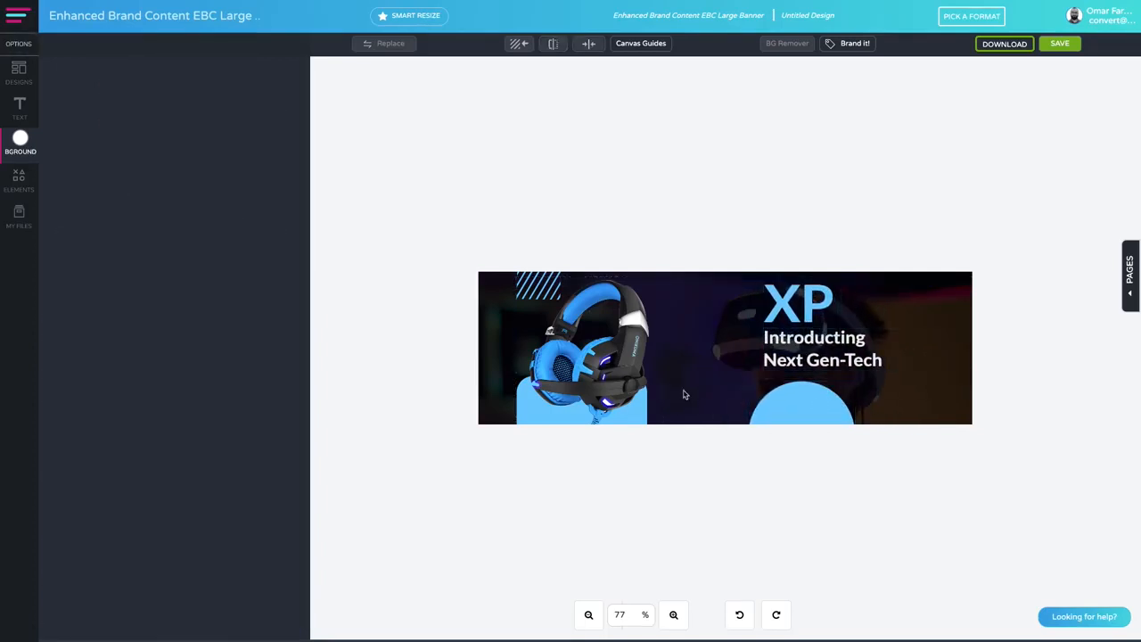
- Move the headset right toward the heading and delete the light blue rounded rectangle
{"action": "left_click_drag", "start_coordinate": [624, 361], "coordinate": [673, 361]}
{"action": "left_click_drag", "start_coordinate": [551, 400], "coordinate": [765, 337]}
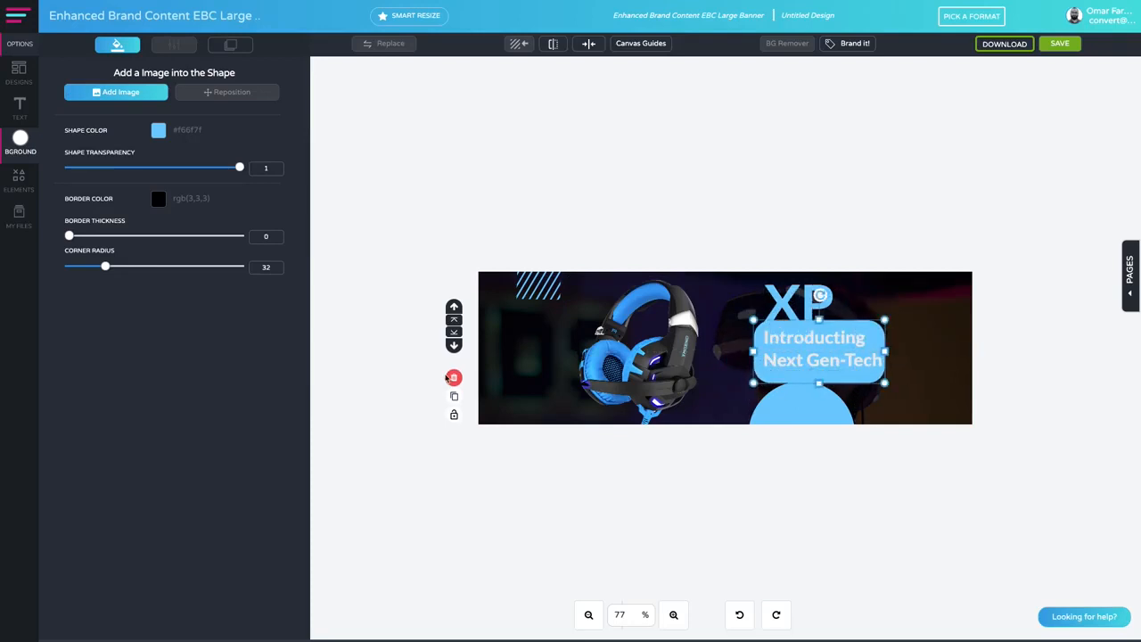
{"action": "left_click", "coordinate": [452, 378]}
- Stretch the blue stripes taller beside the headset and add a white duplicate offset up and to the right
{"action": "left_click_drag", "start_coordinate": [539, 285], "coordinate": [526, 381]}
{"action": "left_click", "coordinate": [538, 412]}
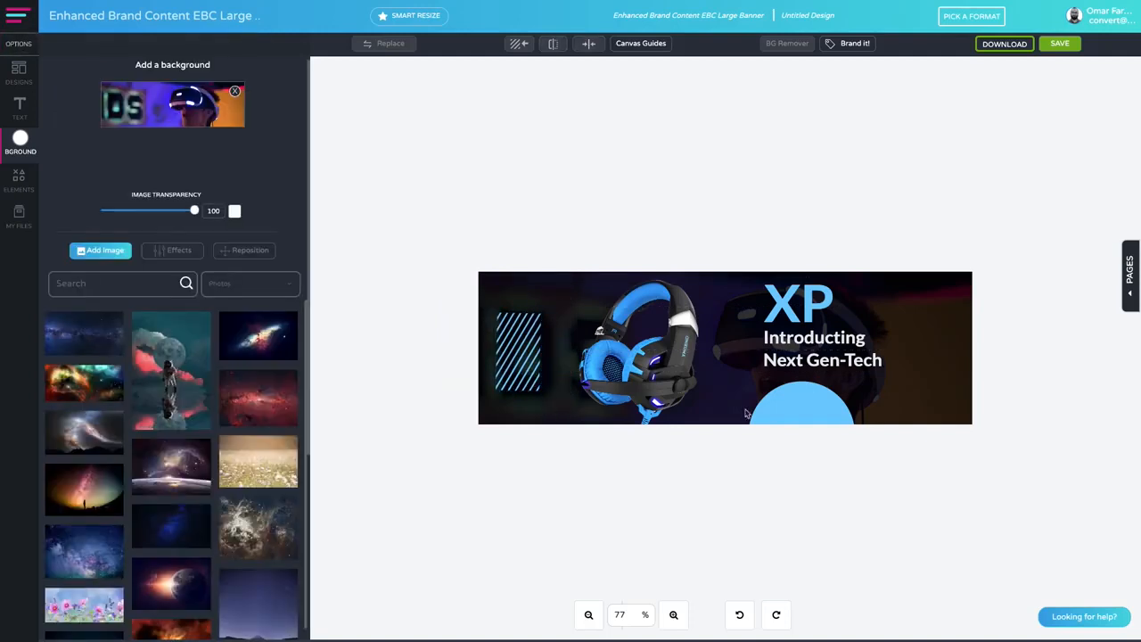
{"action": "left_click", "coordinate": [519, 360]}
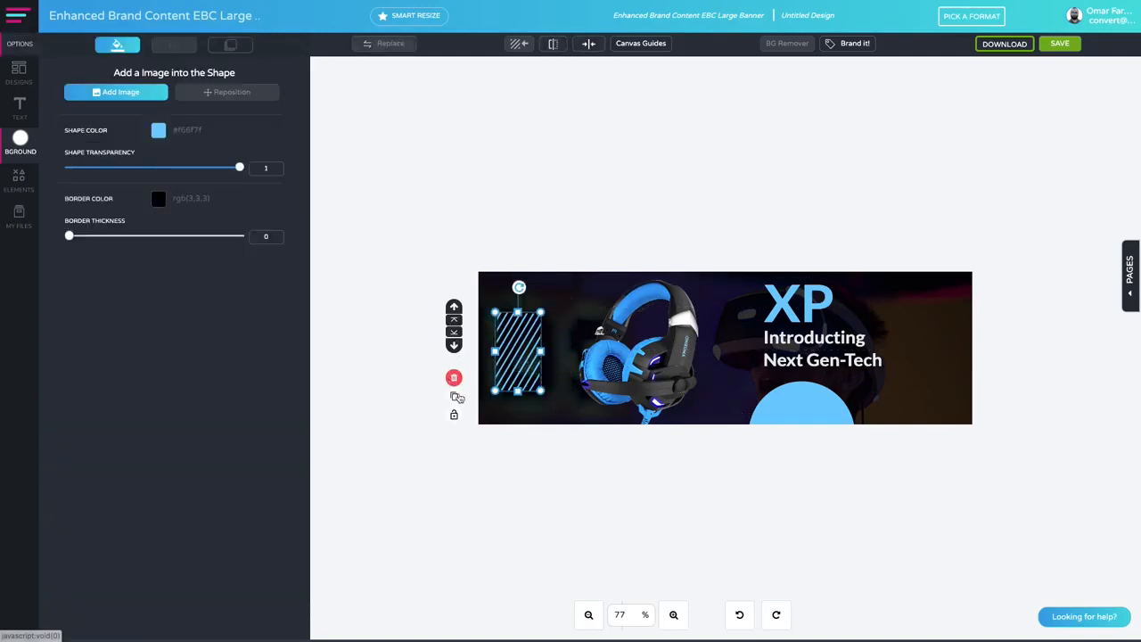
{"action": "left_click", "coordinate": [454, 396]}
{"action": "left_click_drag", "start_coordinate": [519, 373], "coordinate": [531, 348]}
{"action": "left_click", "coordinate": [158, 131]}
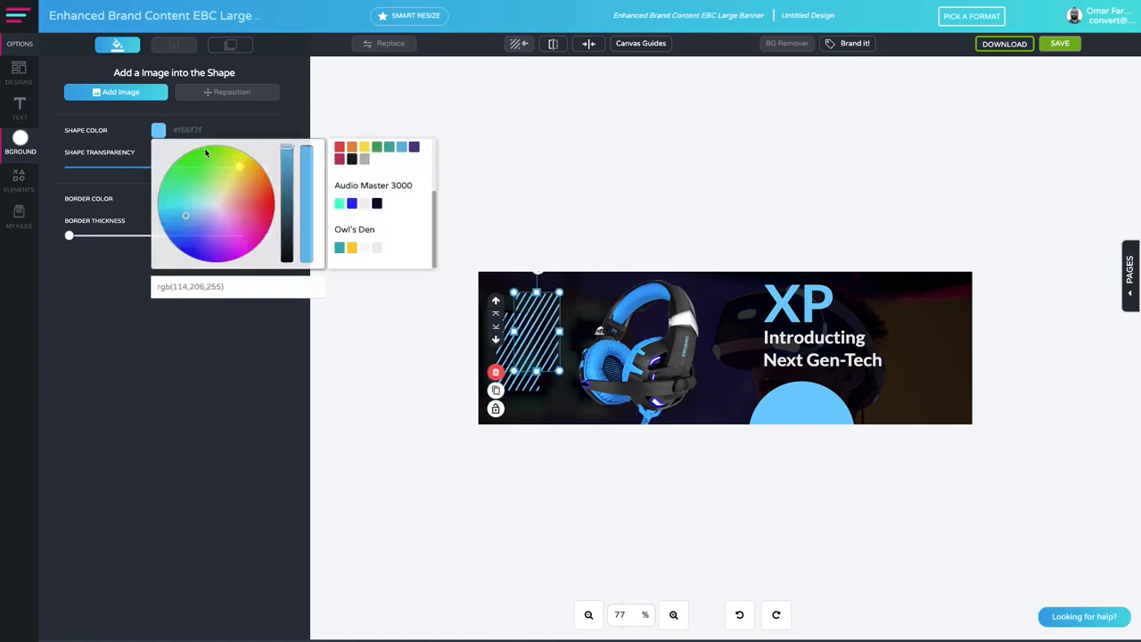
{"action": "left_click", "coordinate": [604, 237]}
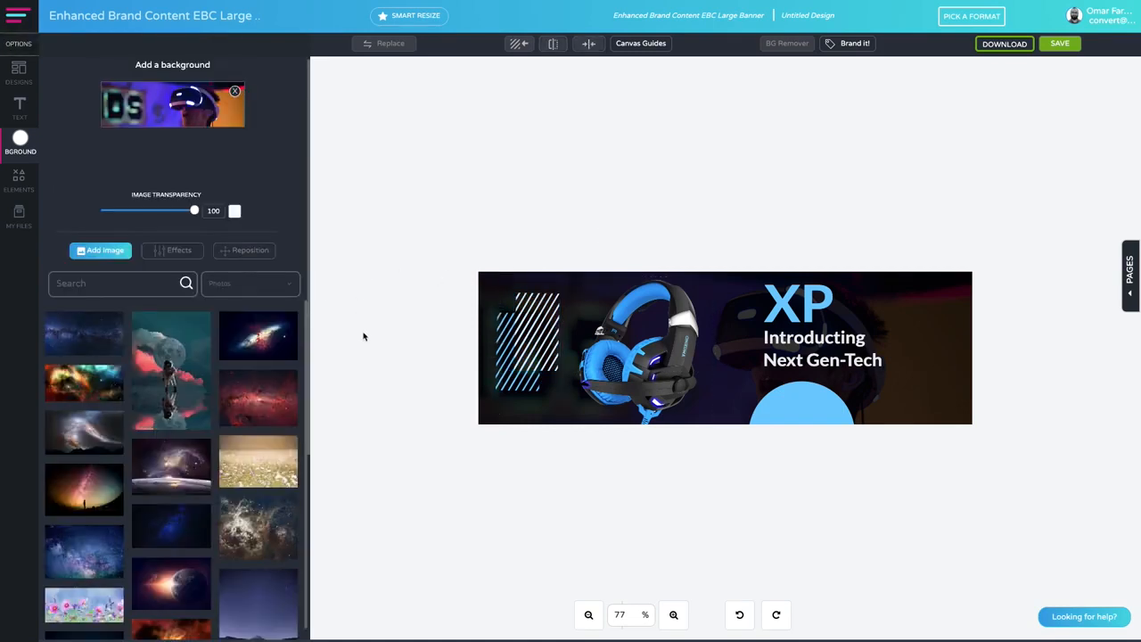
- Add a thick border to the blue stripes and set the border colour to #66b8e4
{"action": "left_click", "coordinate": [493, 391]}
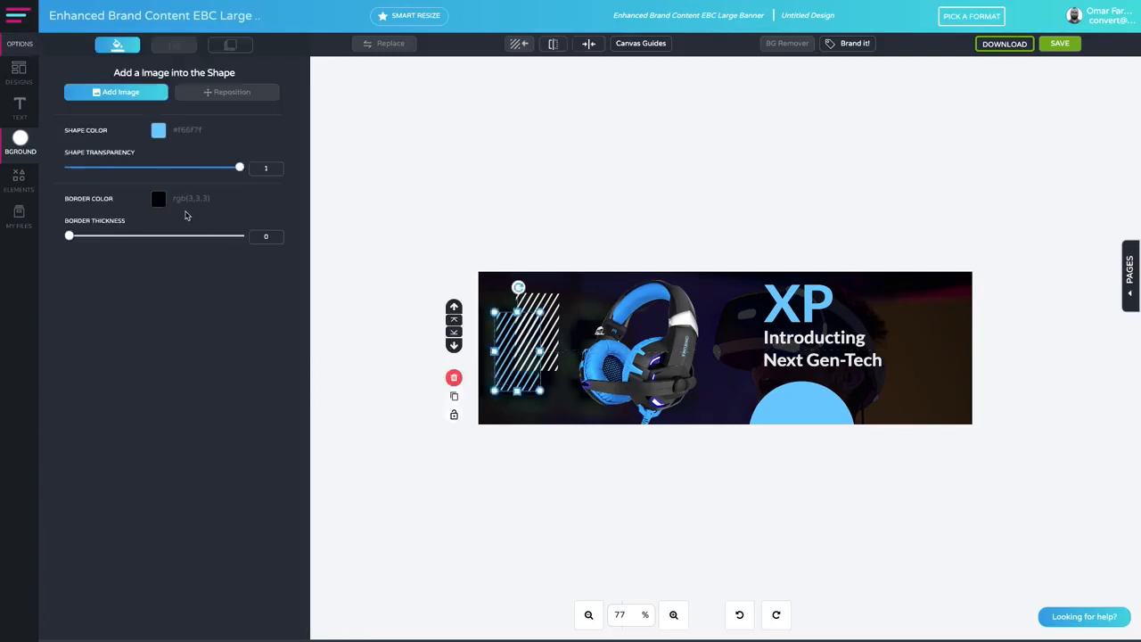
{"action": "left_click_drag", "start_coordinate": [71, 236], "coordinate": [180, 237]}
{"action": "left_click", "coordinate": [158, 200]}
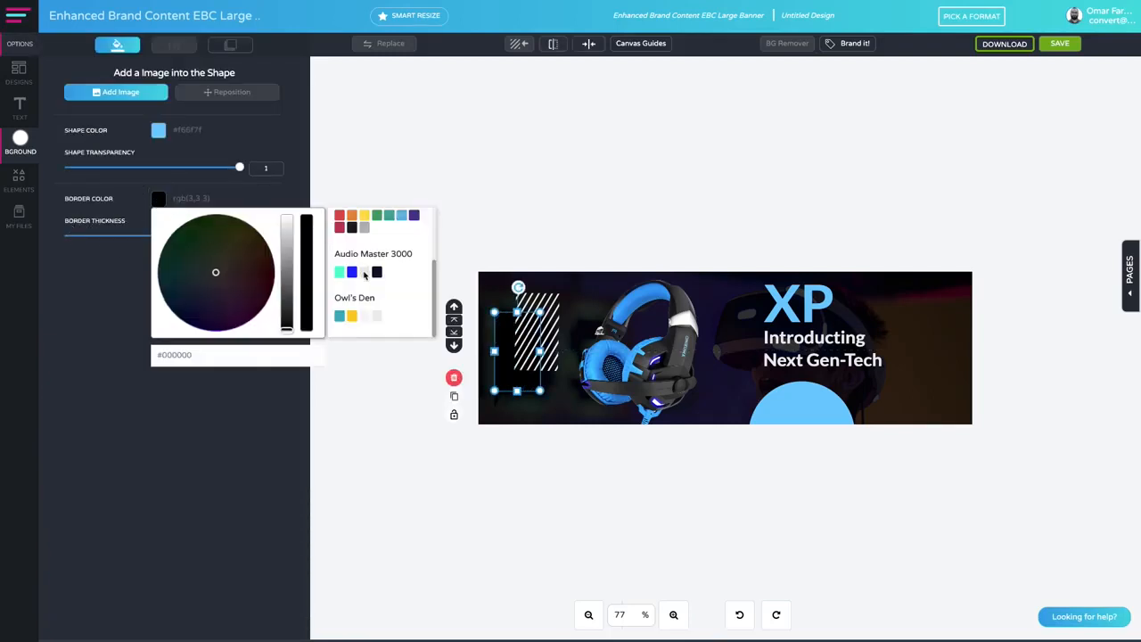
{"action": "left_click", "coordinate": [402, 216]}
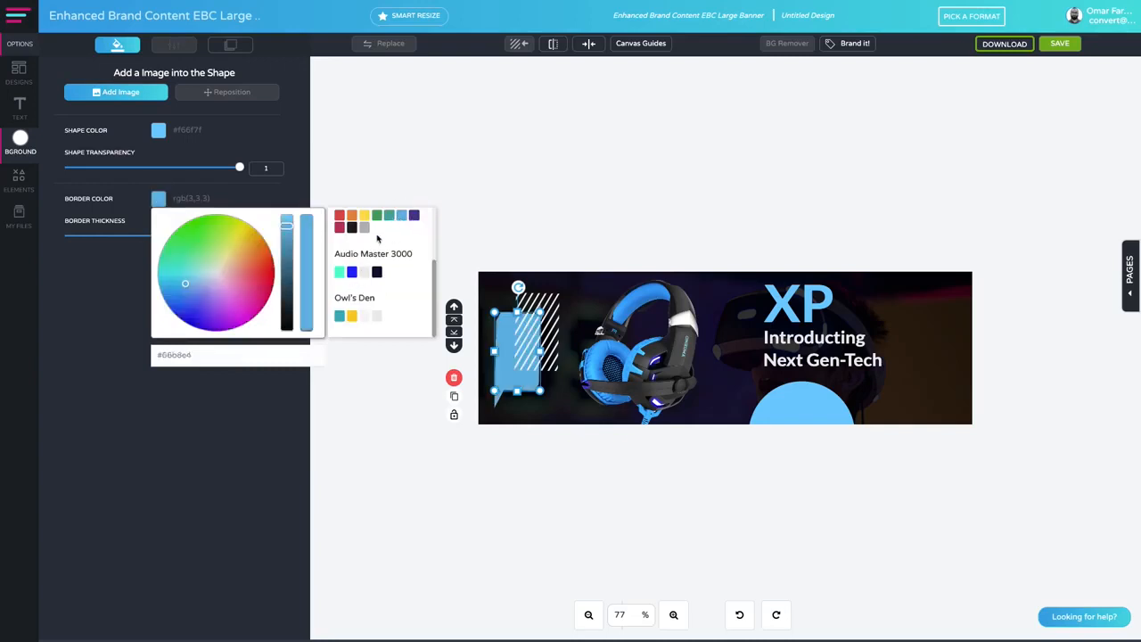
- Reduce the border thickness of the blue stripes to 9
{"action": "left_click", "coordinate": [519, 255]}
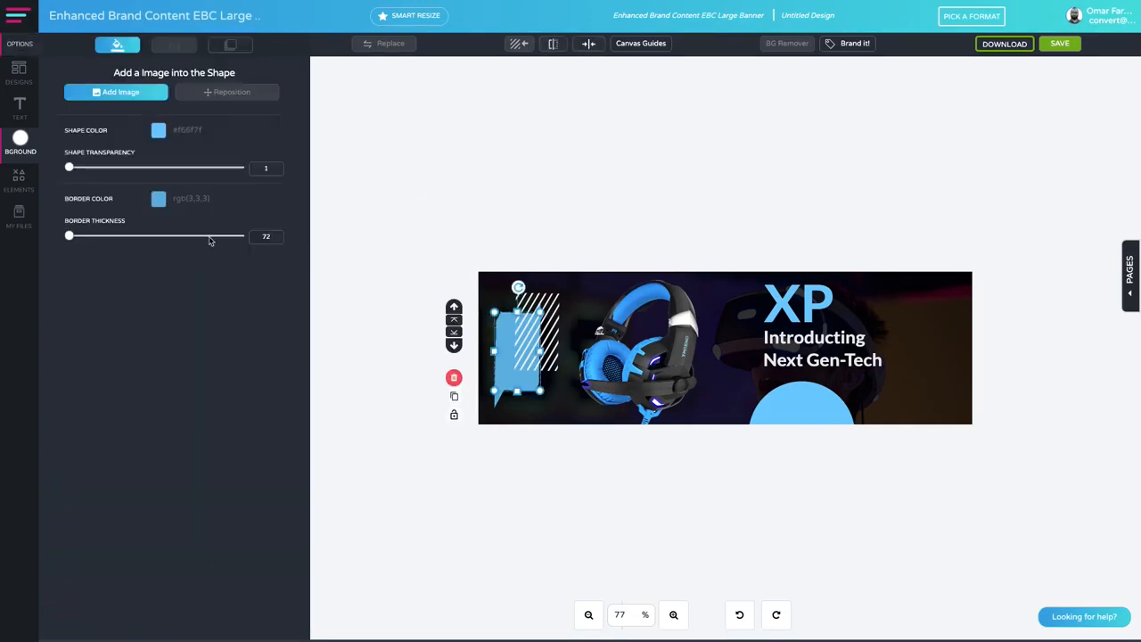
{"action": "left_click_drag", "start_coordinate": [192, 236], "coordinate": [84, 239]}
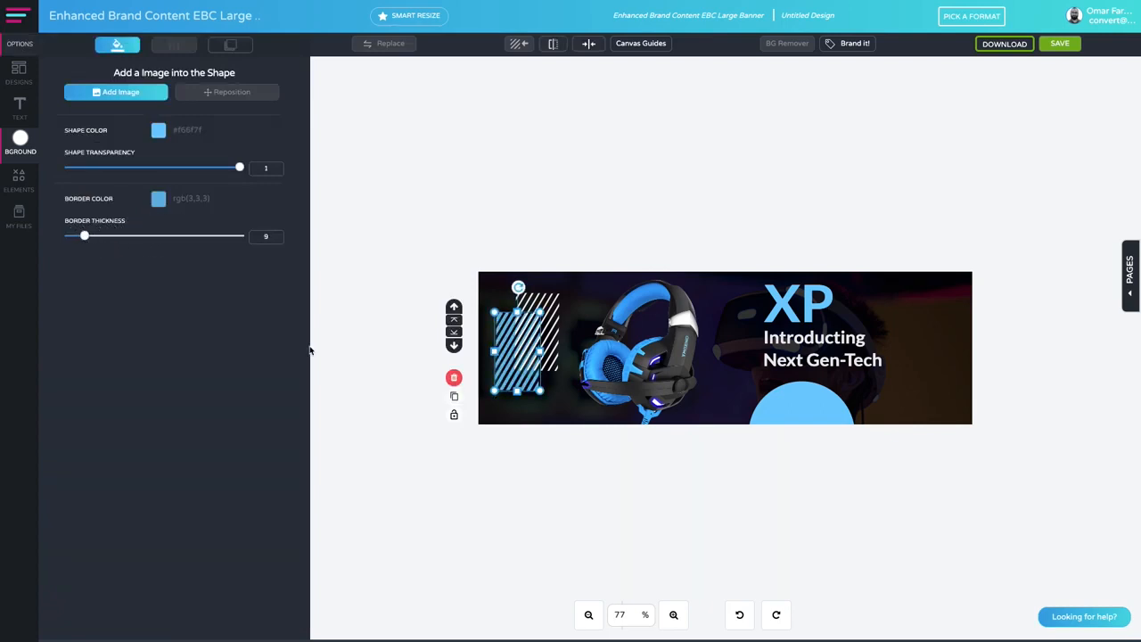
{"action": "left_click", "coordinate": [519, 417]}
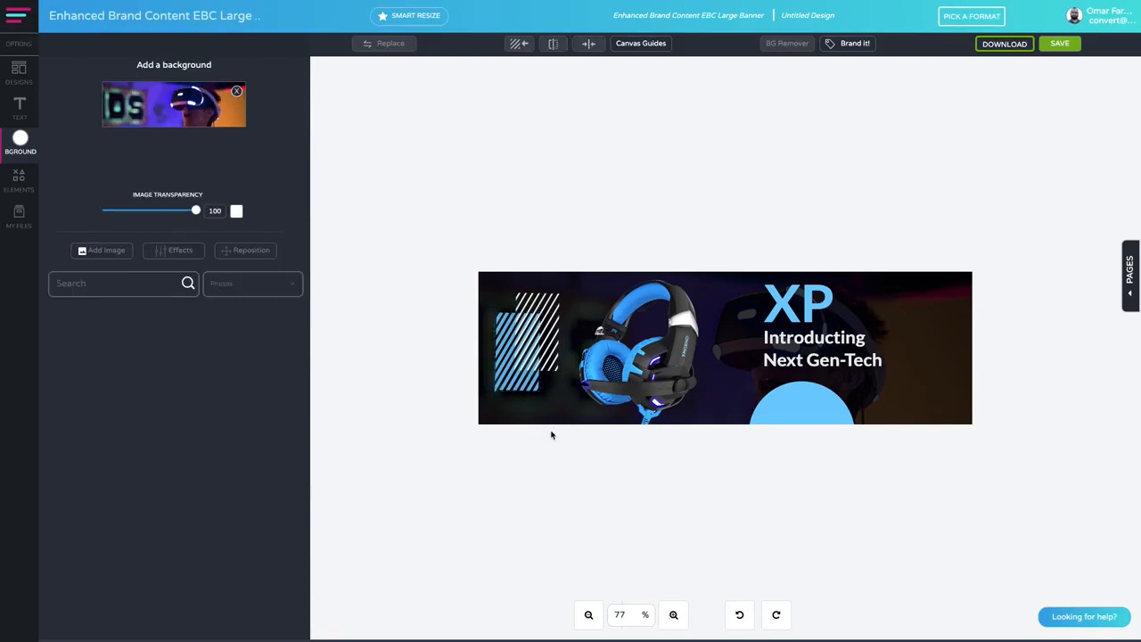
- Shrink the blue and white stripes and place them at the banner's upper left, with the white stripes offset down and to the right
{"action": "left_click_drag", "start_coordinate": [515, 386], "coordinate": [490, 294]}
{"action": "left_click", "coordinate": [527, 360]}
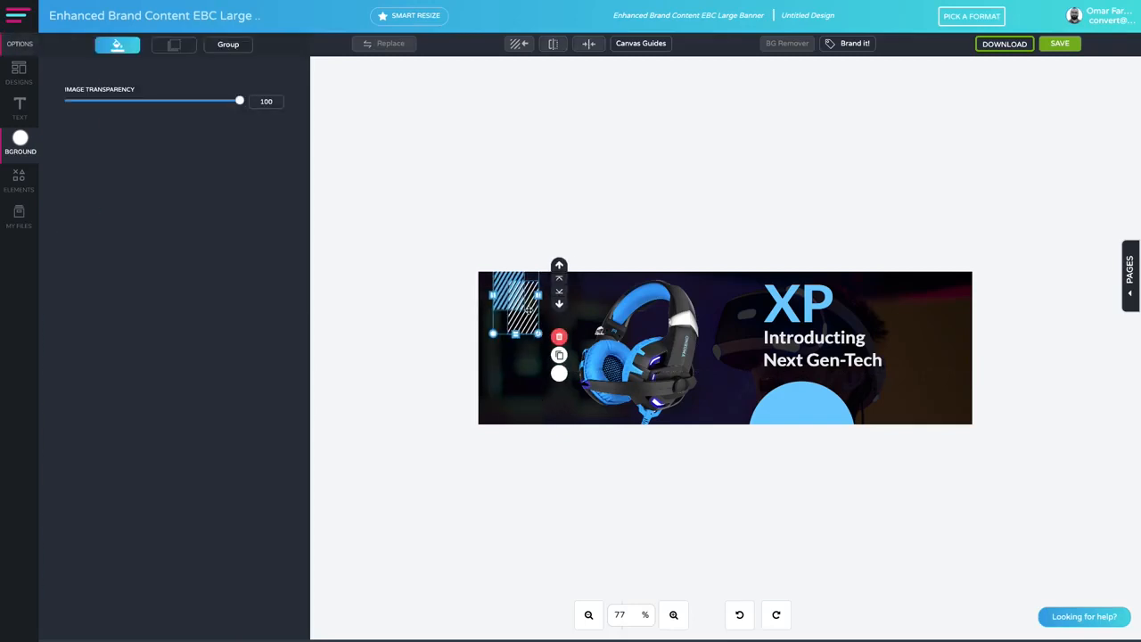
{"action": "left_click", "coordinate": [539, 411]}
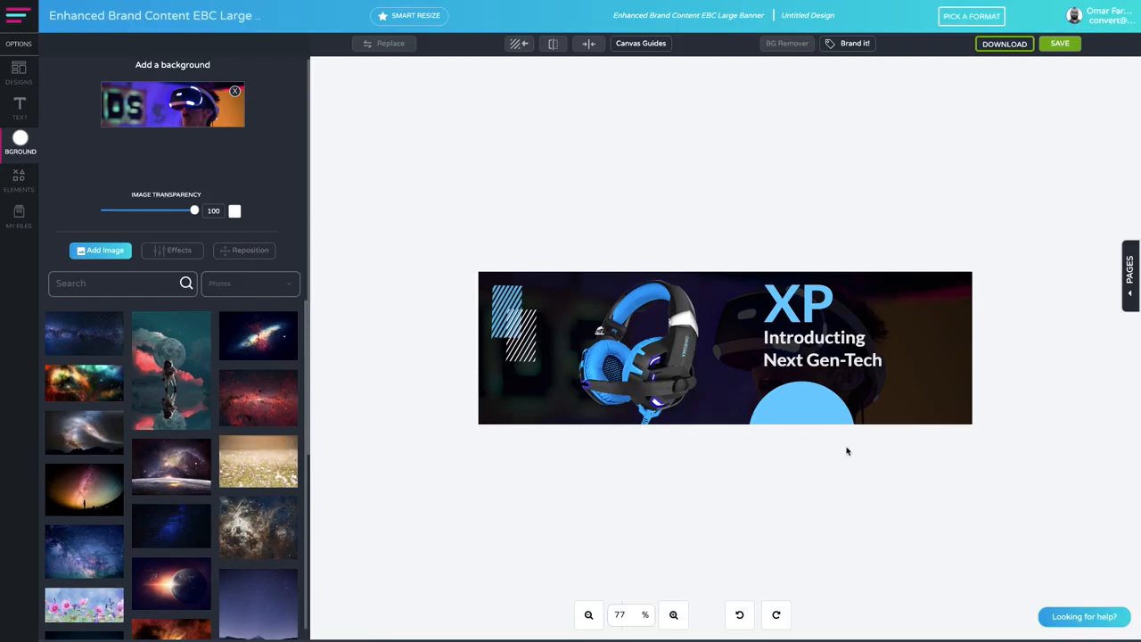
- Replace the blue stripes with a small upright rectangle layered behind the white stripes
{"action": "left_click", "coordinate": [506, 308]}
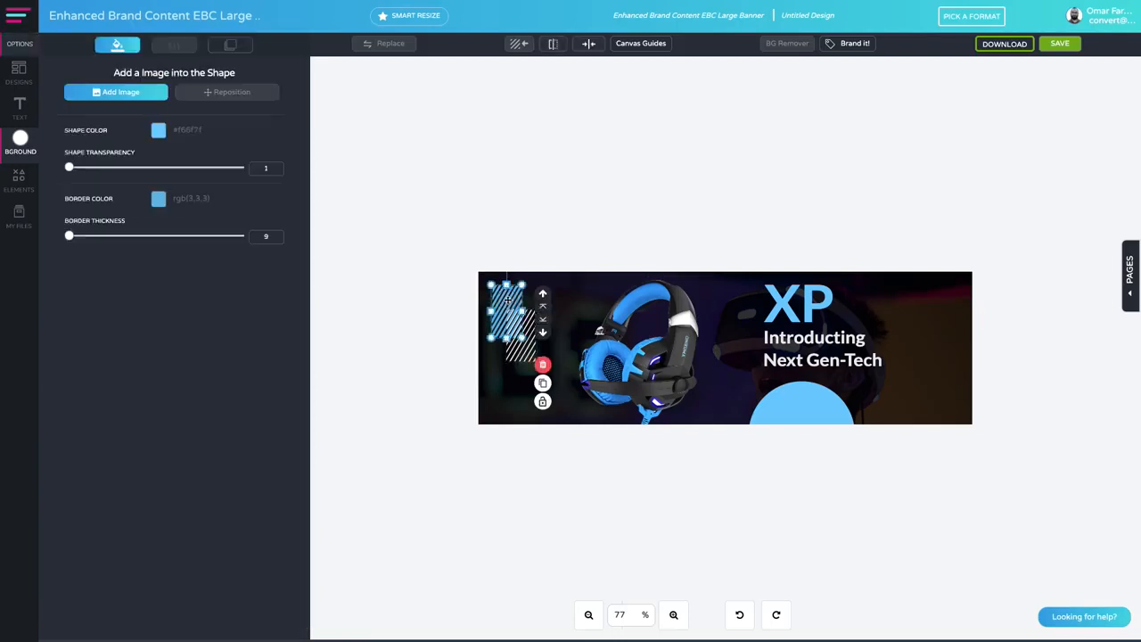
{"action": "left_click", "coordinate": [542, 365]}
{"action": "left_click", "coordinate": [18, 218]}
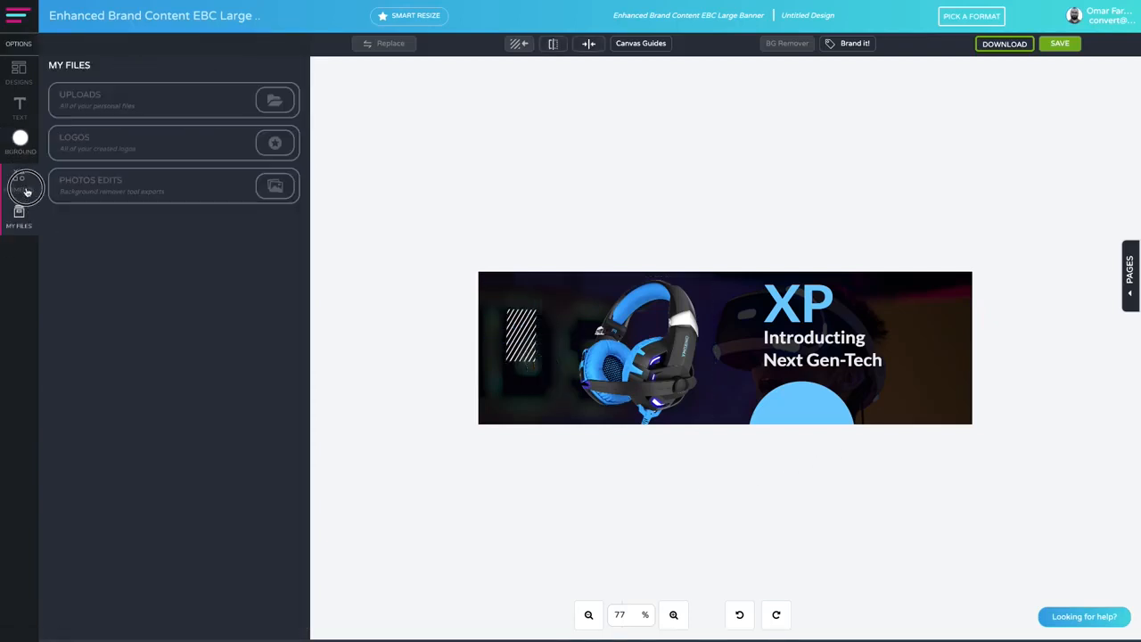
{"action": "left_click", "coordinate": [24, 186]}
{"action": "left_click", "coordinate": [105, 143]}
{"action": "left_click", "coordinate": [103, 133]}
{"action": "left_click_drag", "start_coordinate": [575, 346], "coordinate": [506, 288]}
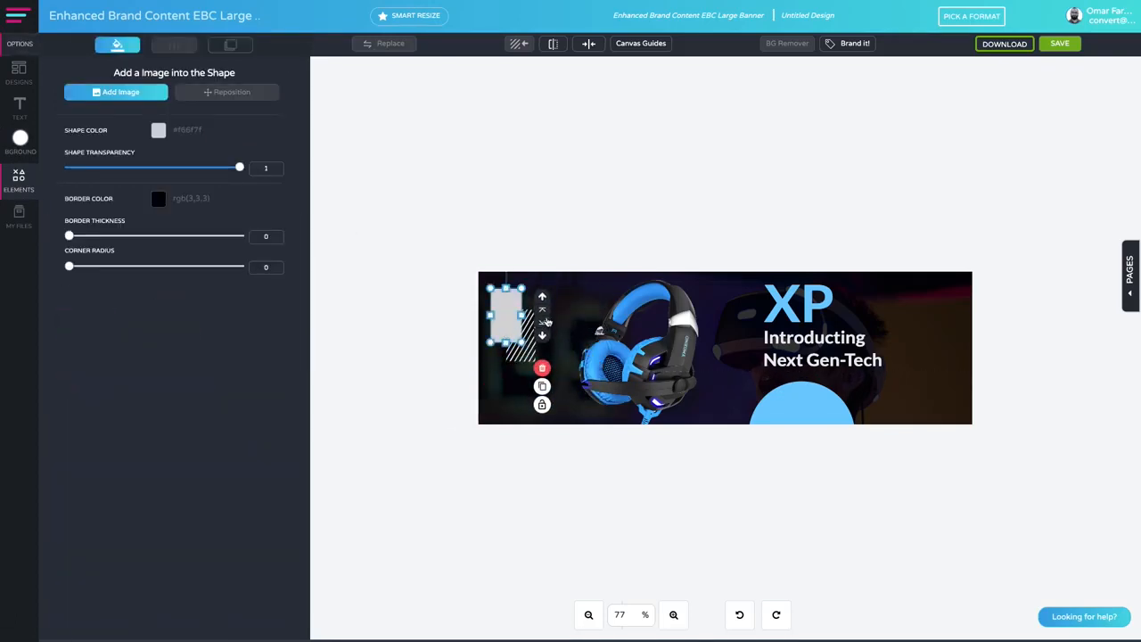
{"action": "left_click", "coordinate": [544, 323]}
- Change the new rectangle's shape colour to light blue
{"action": "left_click", "coordinate": [496, 291]}
{"action": "left_click", "coordinate": [159, 132]}
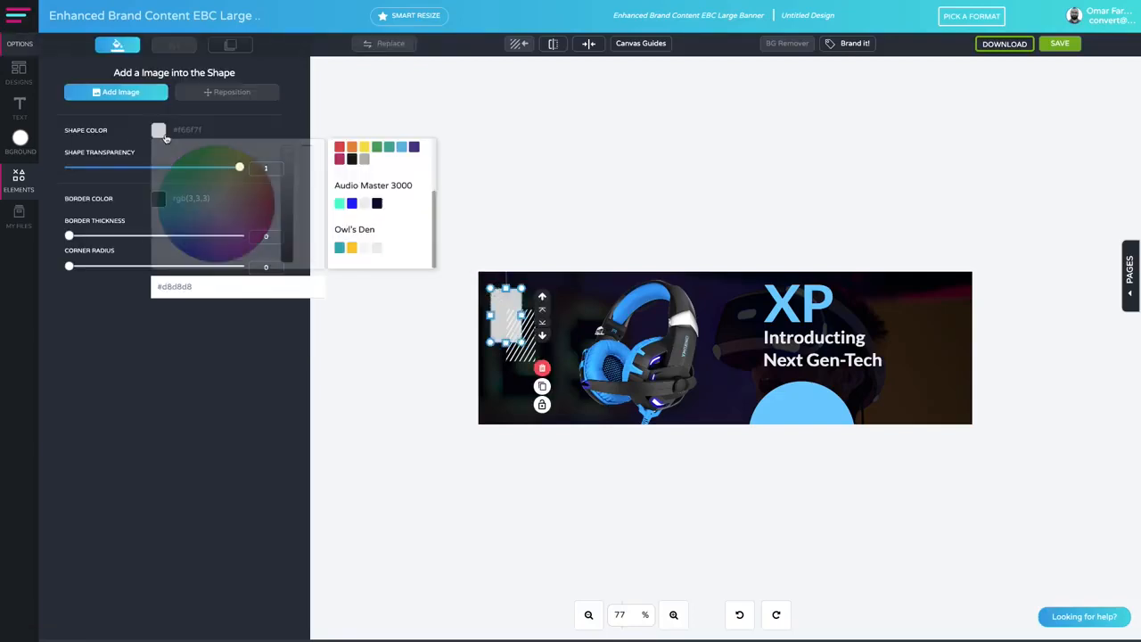
{"action": "left_click", "coordinate": [402, 149]}
{"action": "left_click", "coordinate": [550, 270]}
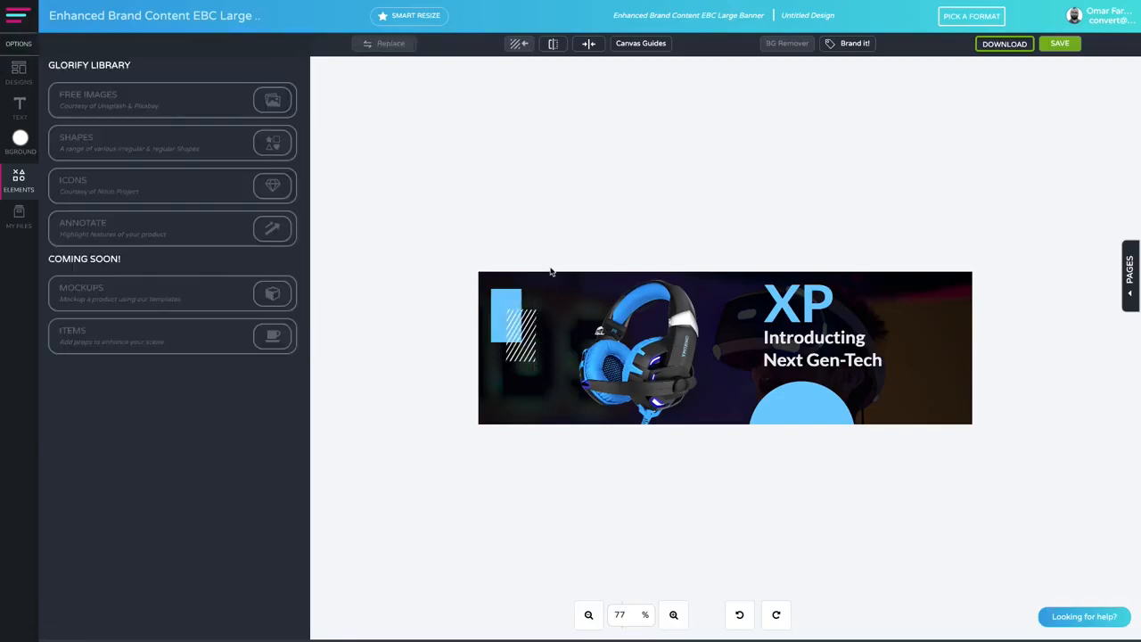
- Remove the banner's VR photo background and search the background images for "universe"
{"action": "left_click", "coordinate": [552, 276]}
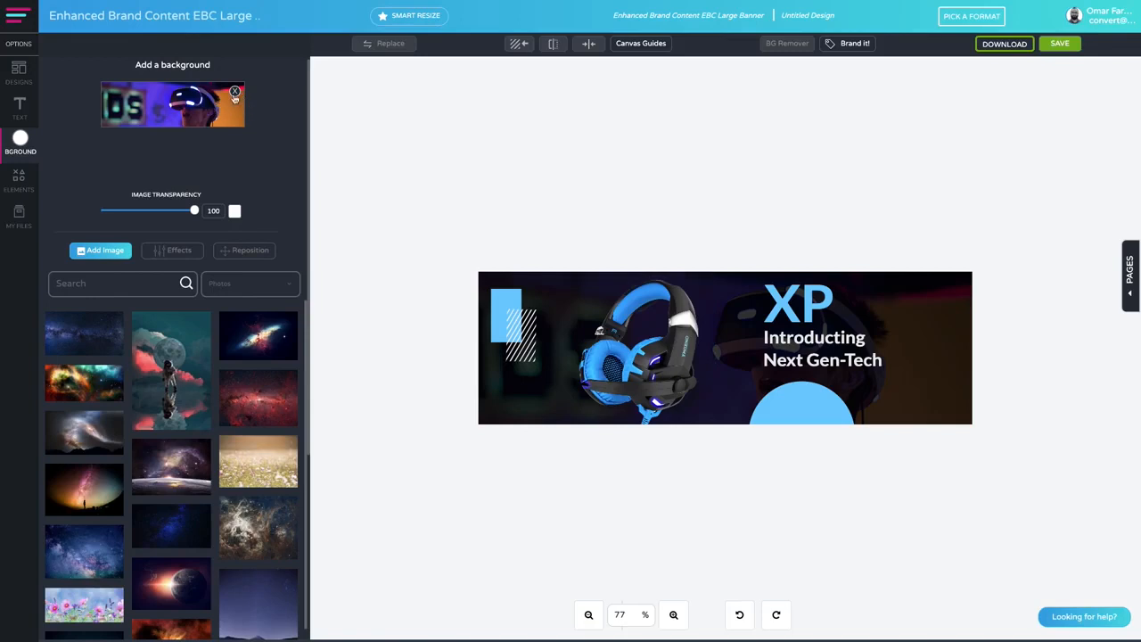
{"action": "left_click", "coordinate": [235, 93]}
{"action": "left_click", "coordinate": [127, 282]}
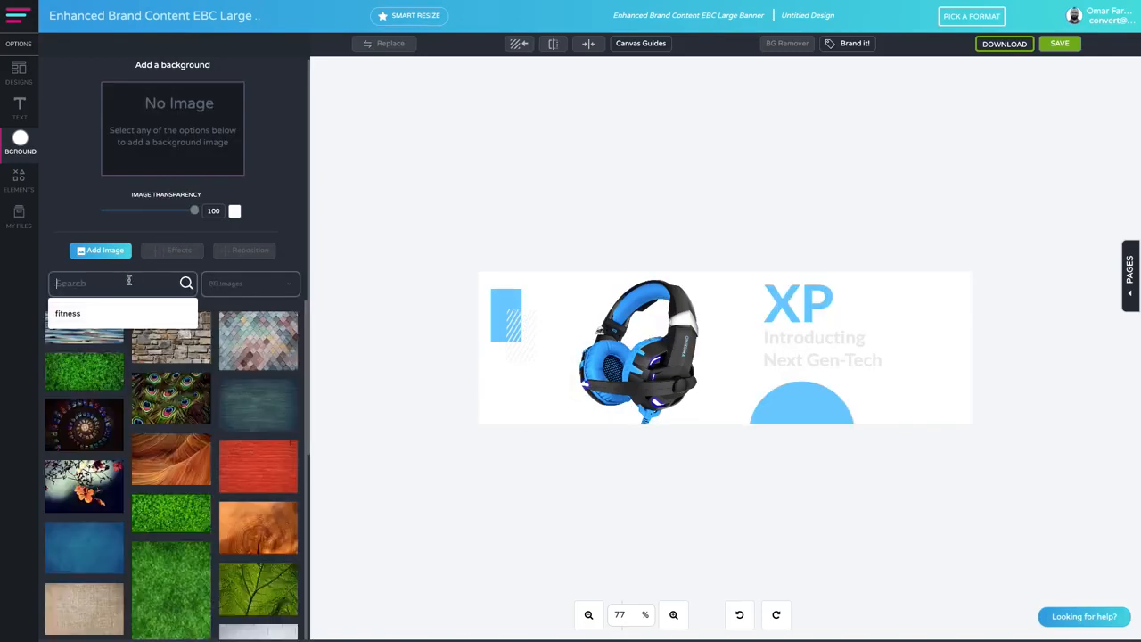
{"action": "type", "text": "unie"}
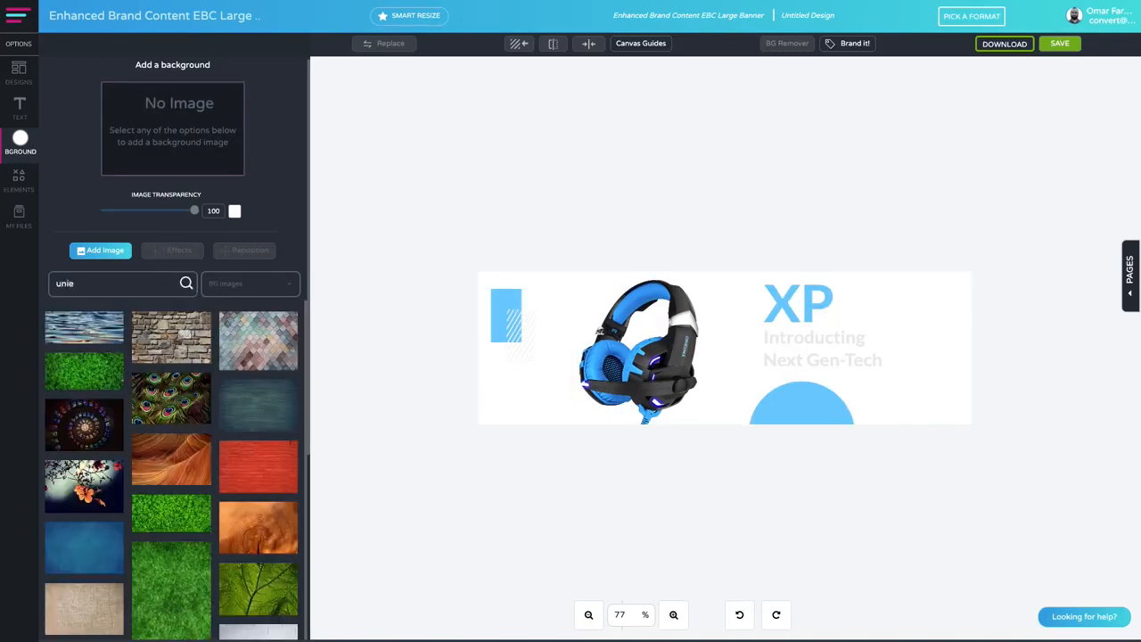
{"action": "type", "text": "erse"}
{"action": "key", "text": "Return"}
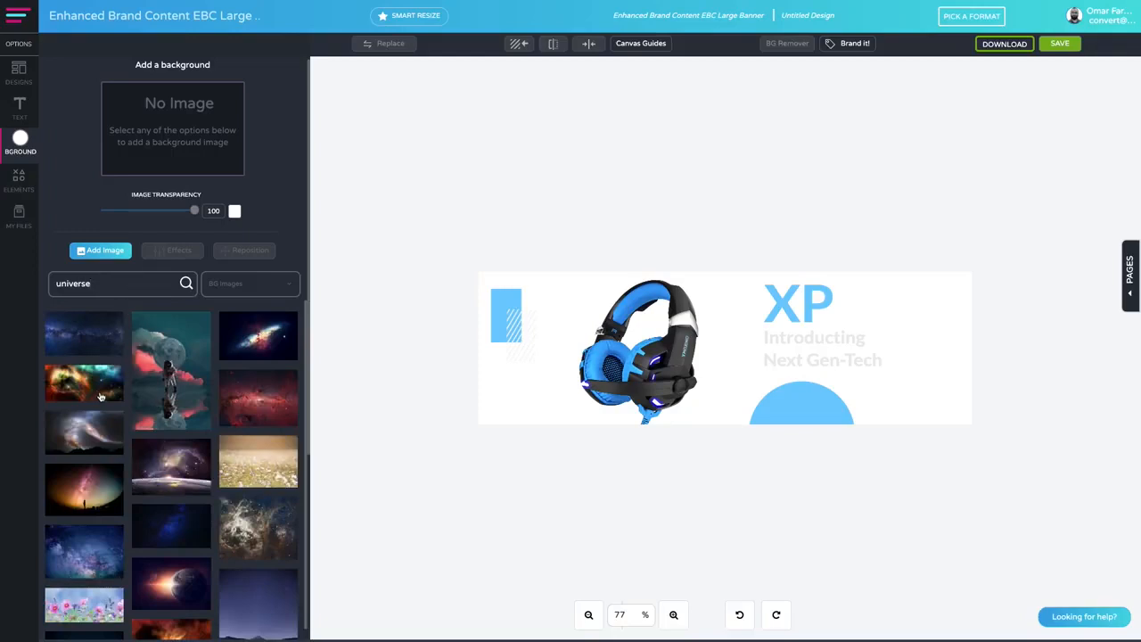
- Search the background images for "tech" and apply the dark purple radial tunnel image to the banner
{"action": "left_click_drag", "start_coordinate": [99, 289], "coordinate": [16, 284]}
{"action": "key", "text": "Return"}
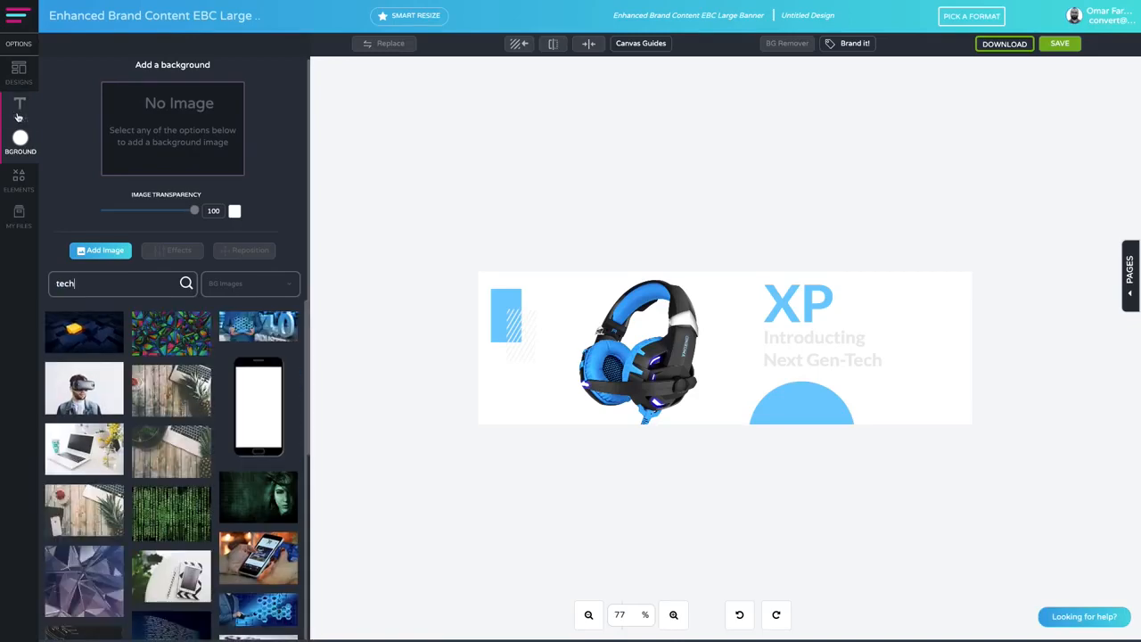
{"action": "scroll", "coordinate": [216, 356], "scroll_direction": "down", "scroll_amount": 3}
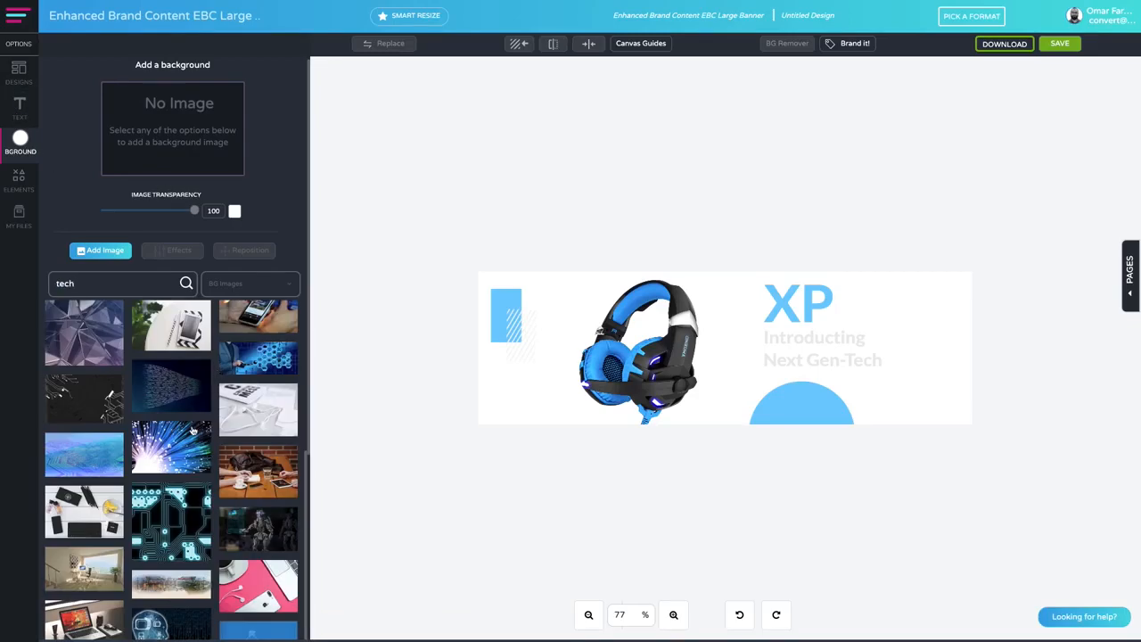
{"action": "scroll", "coordinate": [192, 431], "scroll_direction": "down", "scroll_amount": 10}
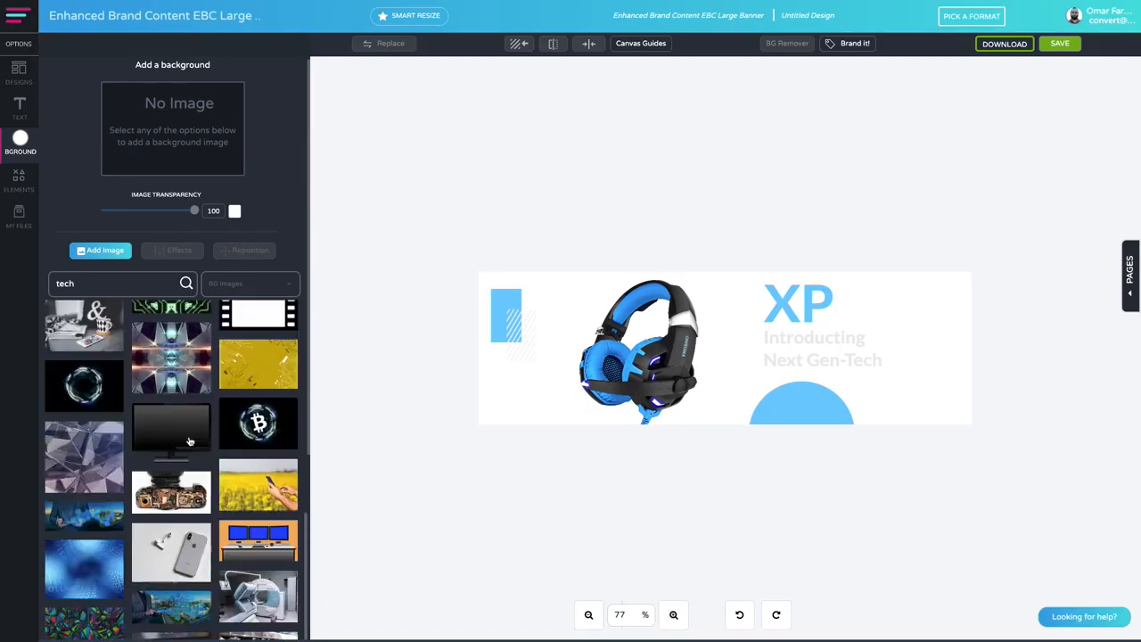
{"action": "scroll", "coordinate": [189, 441], "scroll_direction": "down", "scroll_amount": 6}
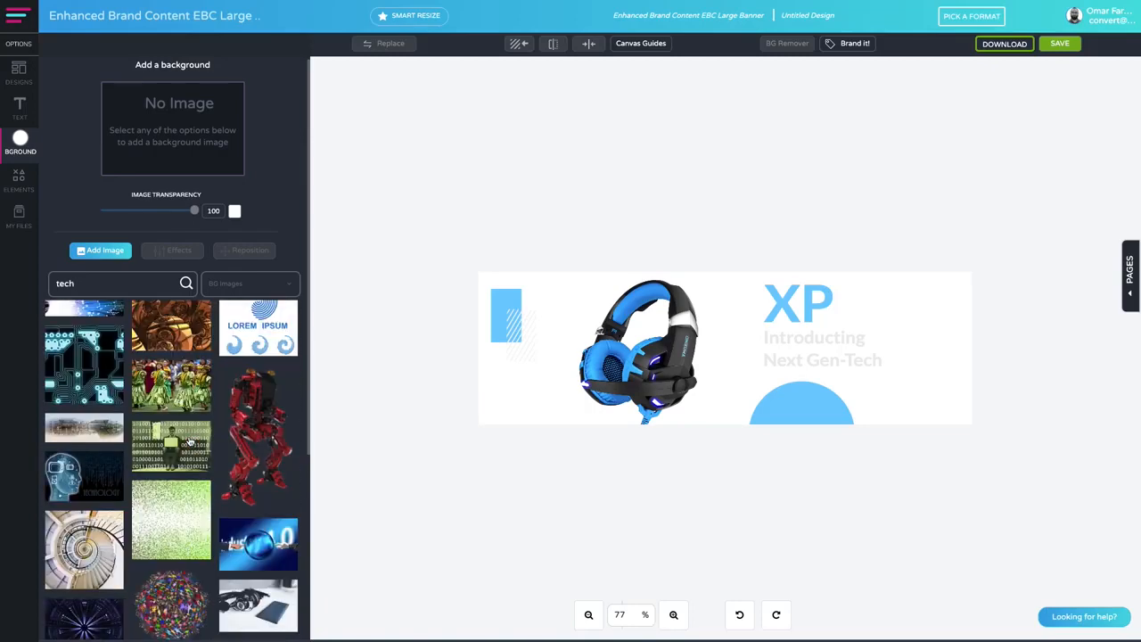
{"action": "scroll", "coordinate": [190, 441], "scroll_direction": "down", "scroll_amount": 2}
{"action": "left_click", "coordinate": [127, 497]}
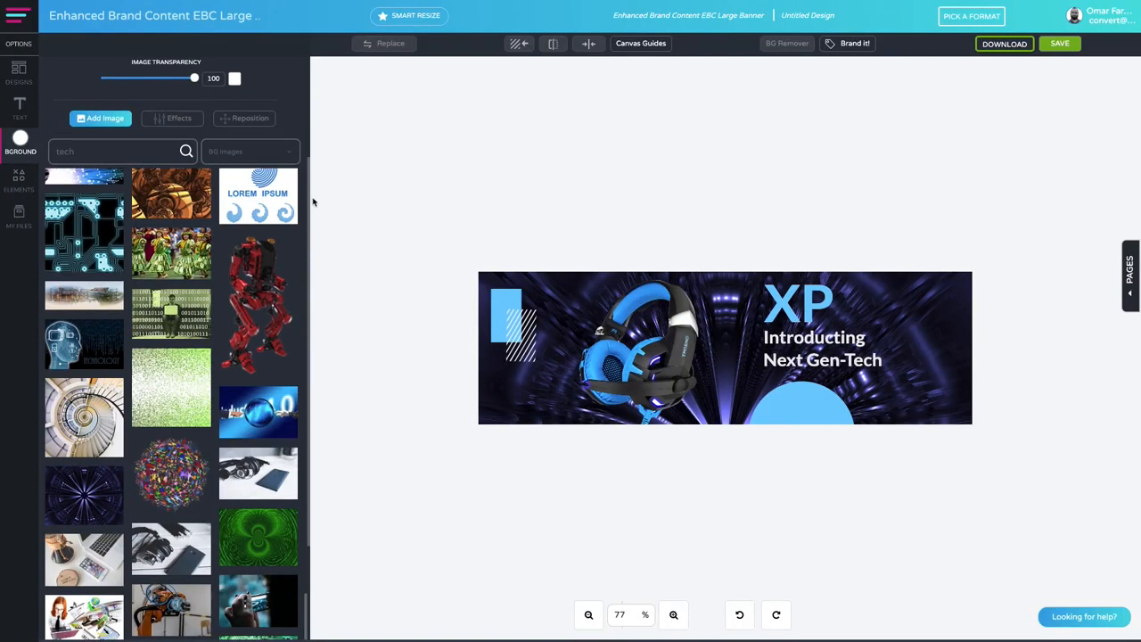
- Darken the tunnel background with a black fill effect of 68
{"action": "left_click", "coordinate": [174, 125]}
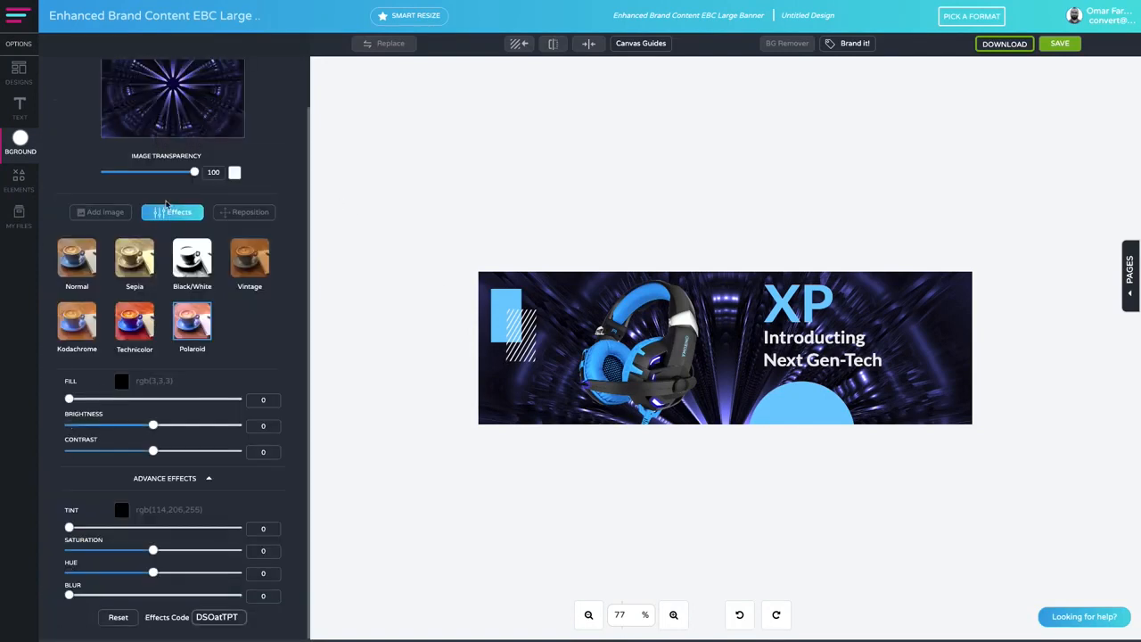
{"action": "left_click", "coordinate": [174, 213]}
{"action": "left_click", "coordinate": [170, 268]}
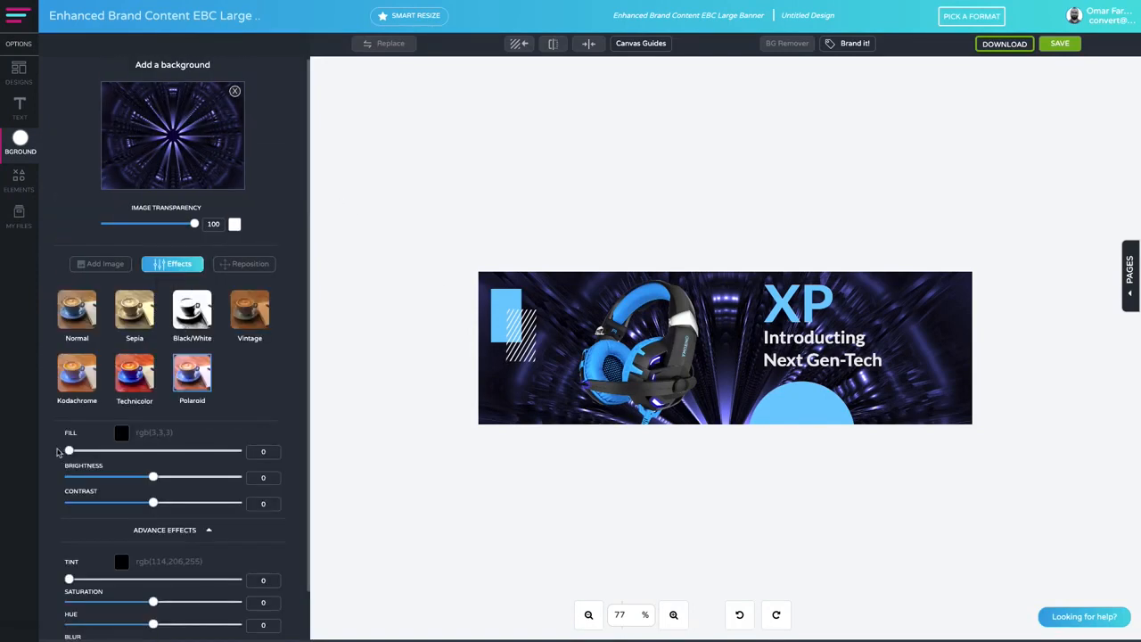
{"action": "left_click_drag", "start_coordinate": [68, 451], "coordinate": [183, 452]}
- Set the background's tint strength to 33 and its tint colour to a deep blue
{"action": "left_click", "coordinate": [122, 561]}
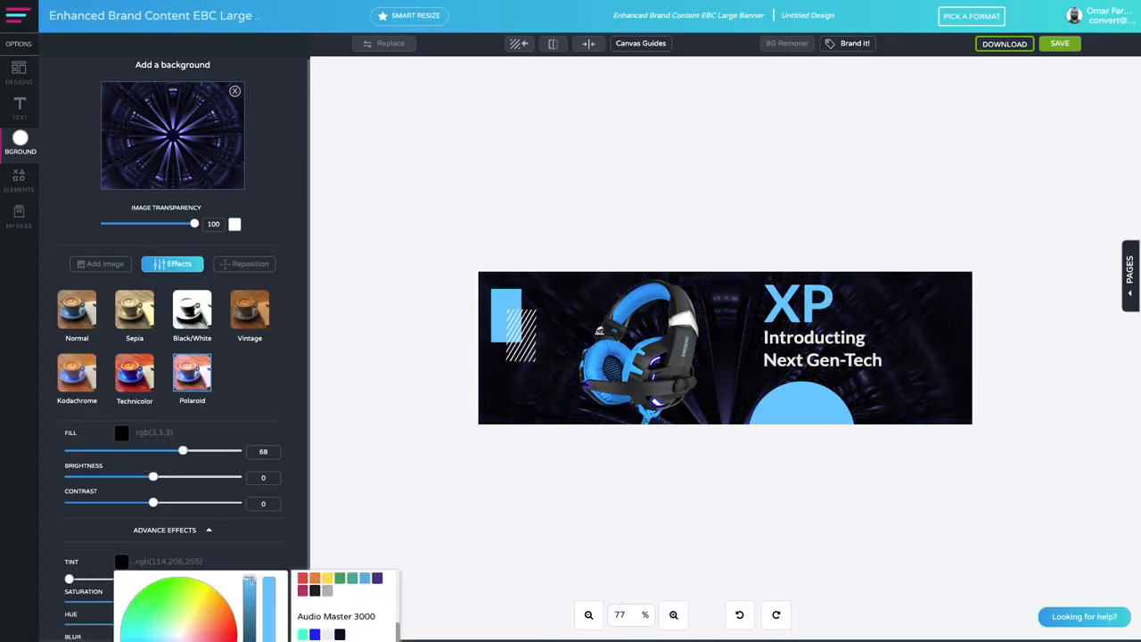
{"action": "left_click", "coordinate": [229, 554]}
{"action": "left_click_drag", "start_coordinate": [69, 578], "coordinate": [186, 579]}
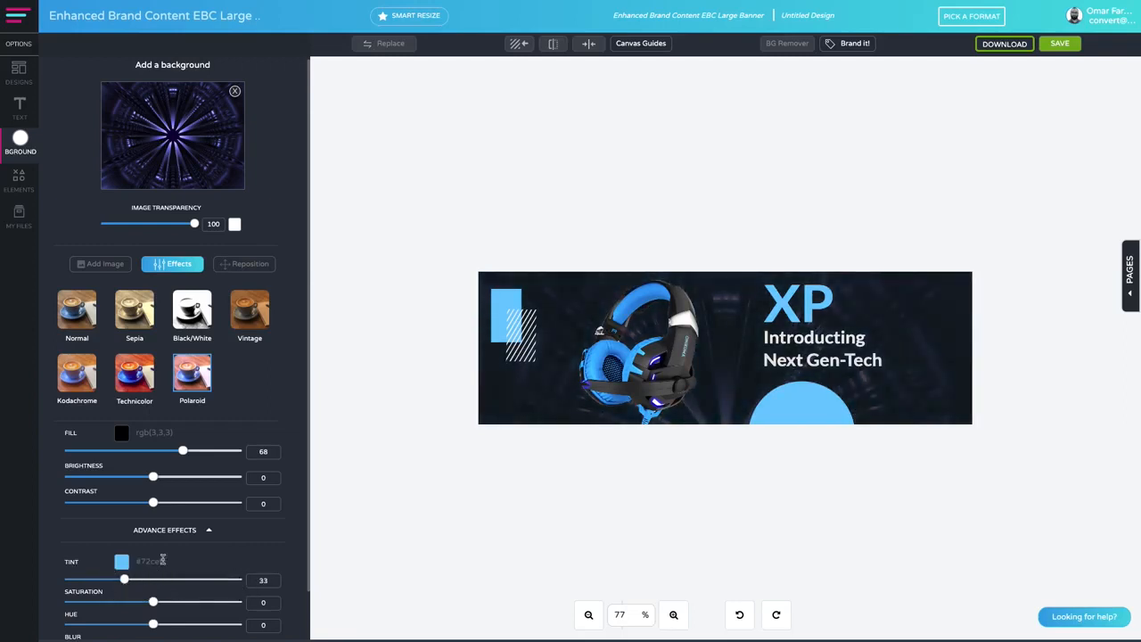
{"action": "left_click", "coordinate": [121, 559]}
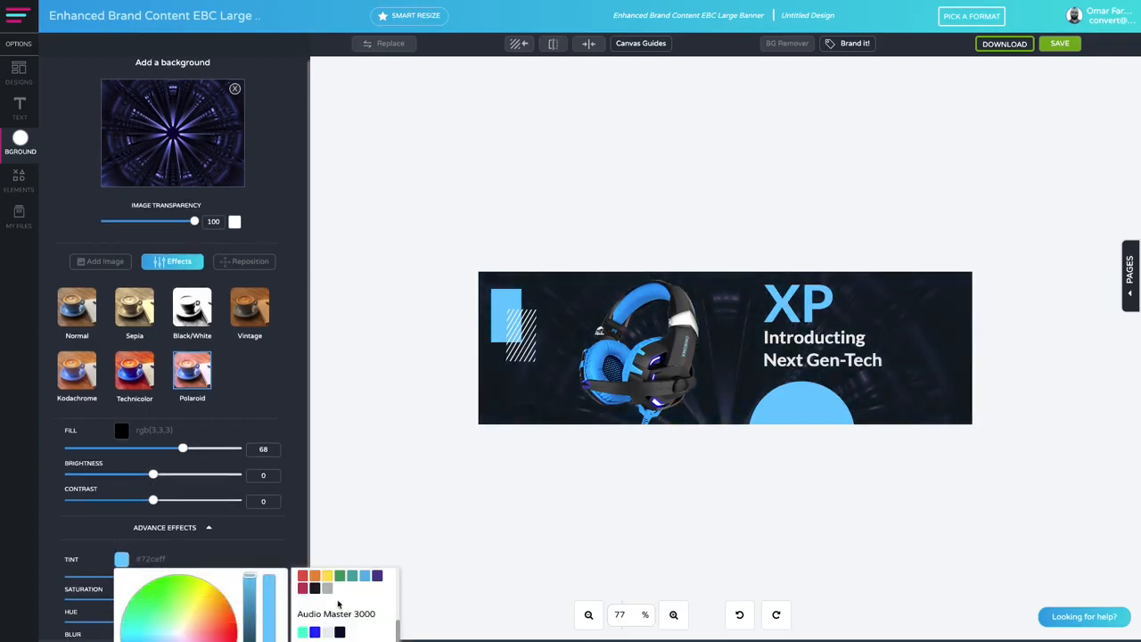
{"action": "left_click", "coordinate": [224, 527]}
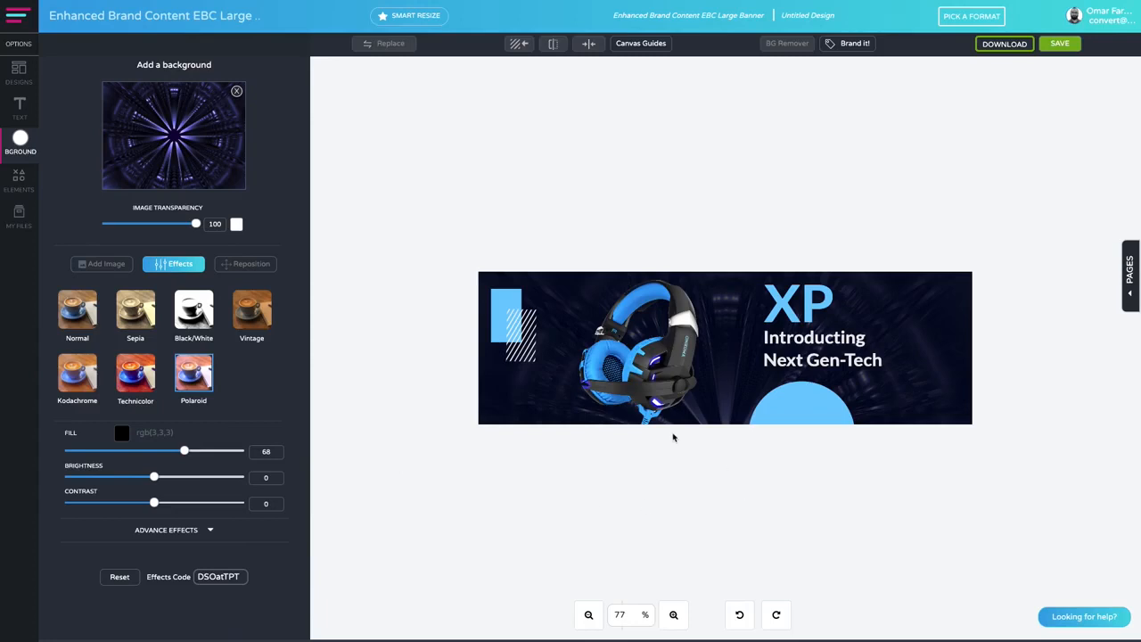
- Download the finished banner as a High Res JPG and dismiss the browser's download bar
{"action": "left_click", "coordinate": [1016, 43]}
{"action": "left_click", "coordinate": [941, 126]}
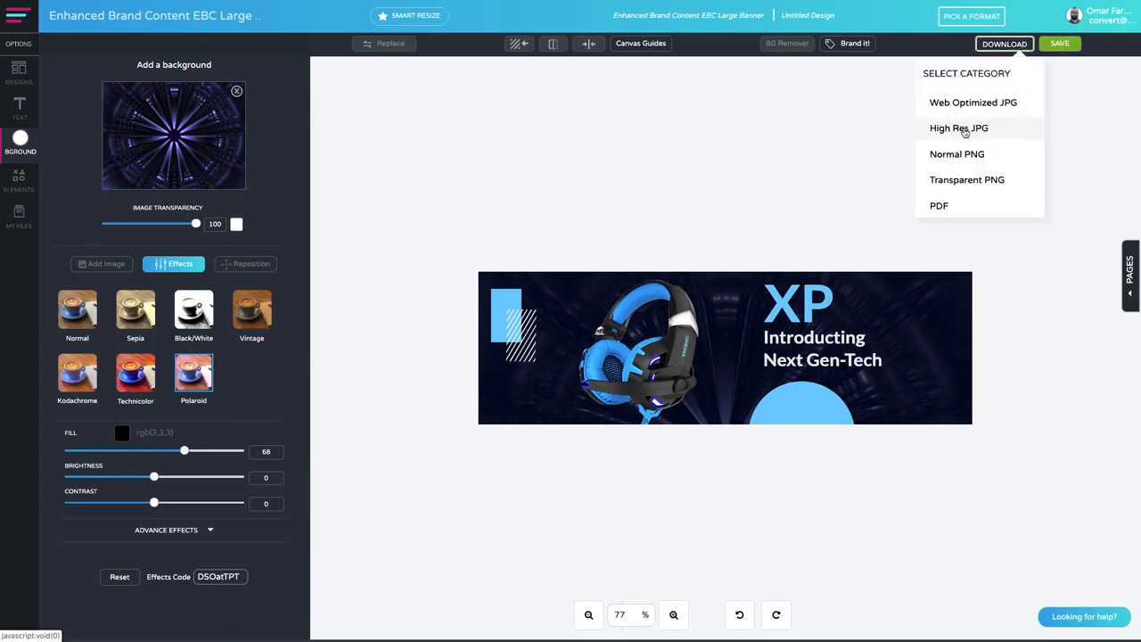
{"action": "left_click", "coordinate": [713, 156]}
{"action": "left_click", "coordinate": [1129, 627]}
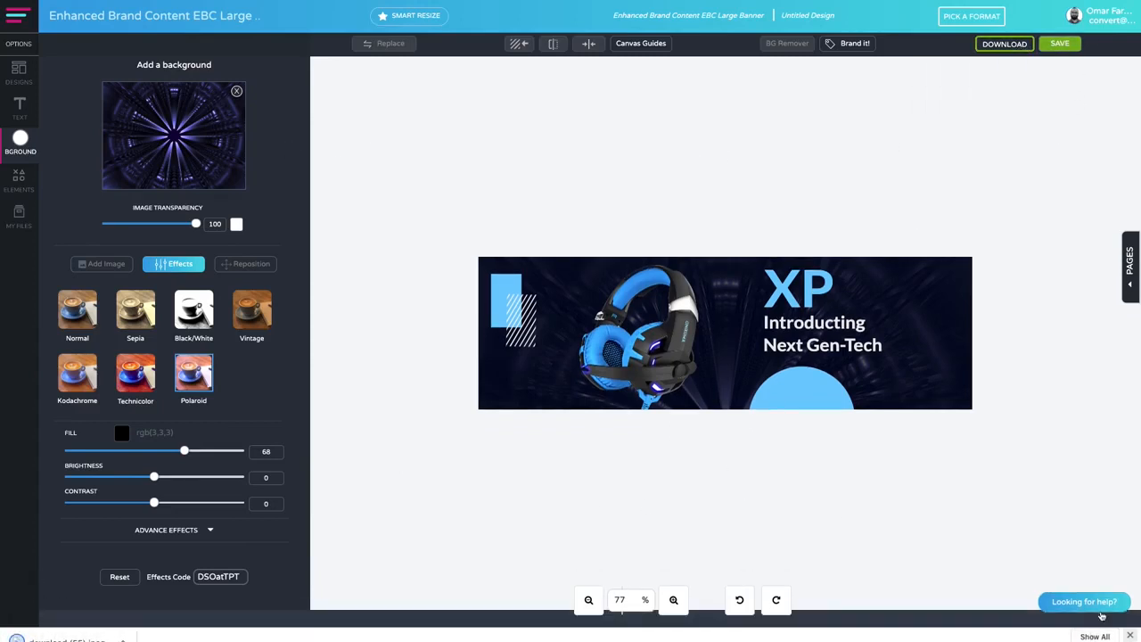
- Load the EBC Square Image format from the VR Gear design set, continuing without saving the current banner
{"action": "left_click", "coordinate": [19, 71]}
{"action": "scroll", "coordinate": [113, 508], "scroll_direction": "up", "scroll_amount": 15}
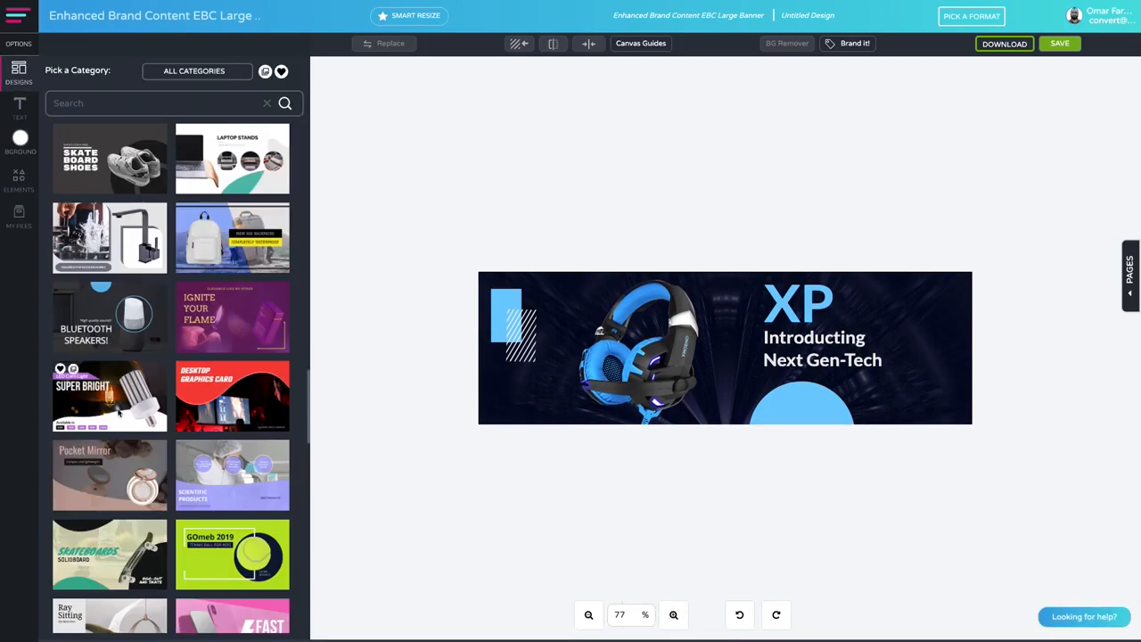
{"action": "scroll", "coordinate": [135, 401], "scroll_direction": "up", "scroll_amount": 3}
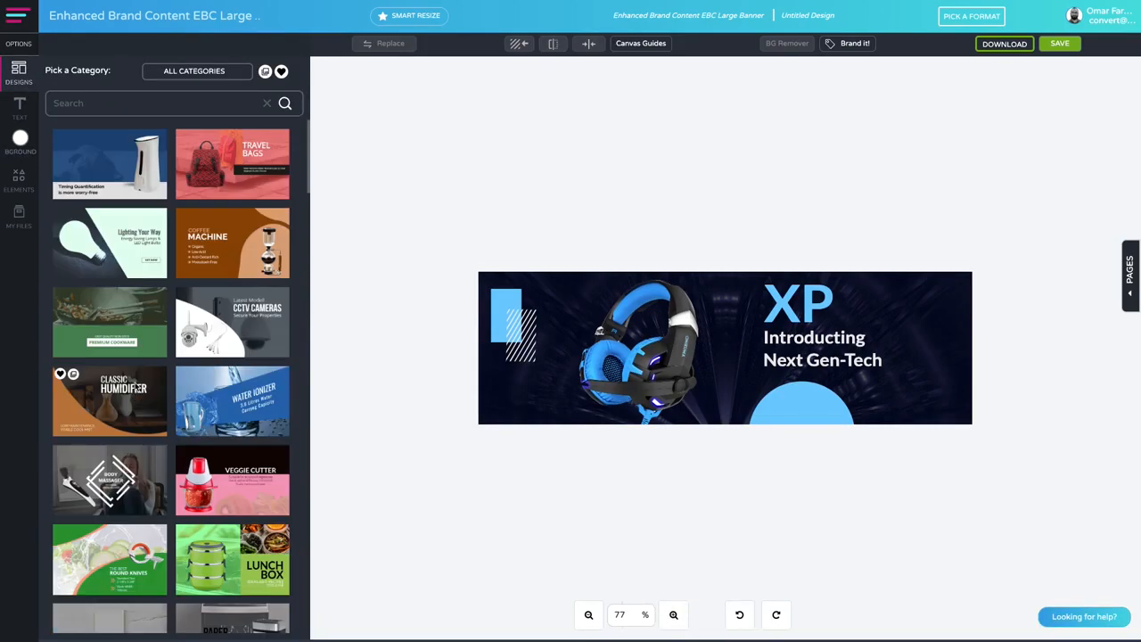
{"action": "scroll", "coordinate": [183, 322], "scroll_direction": "down", "scroll_amount": 10}
{"action": "scroll", "coordinate": [183, 323], "scroll_direction": "down", "scroll_amount": 3}
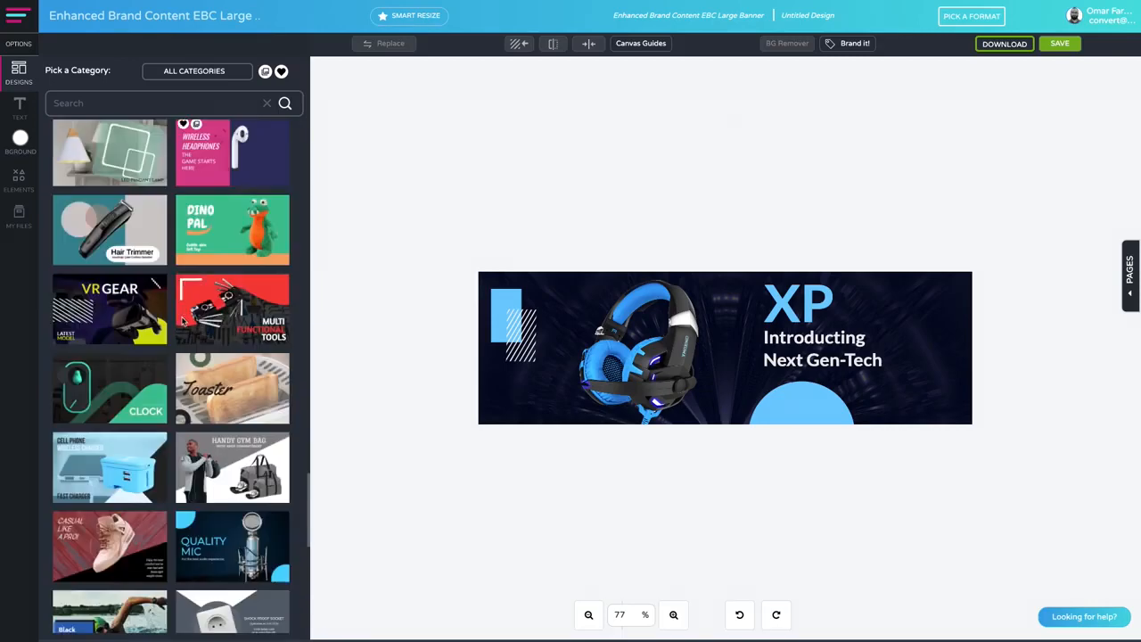
{"action": "left_click", "coordinate": [84, 306]}
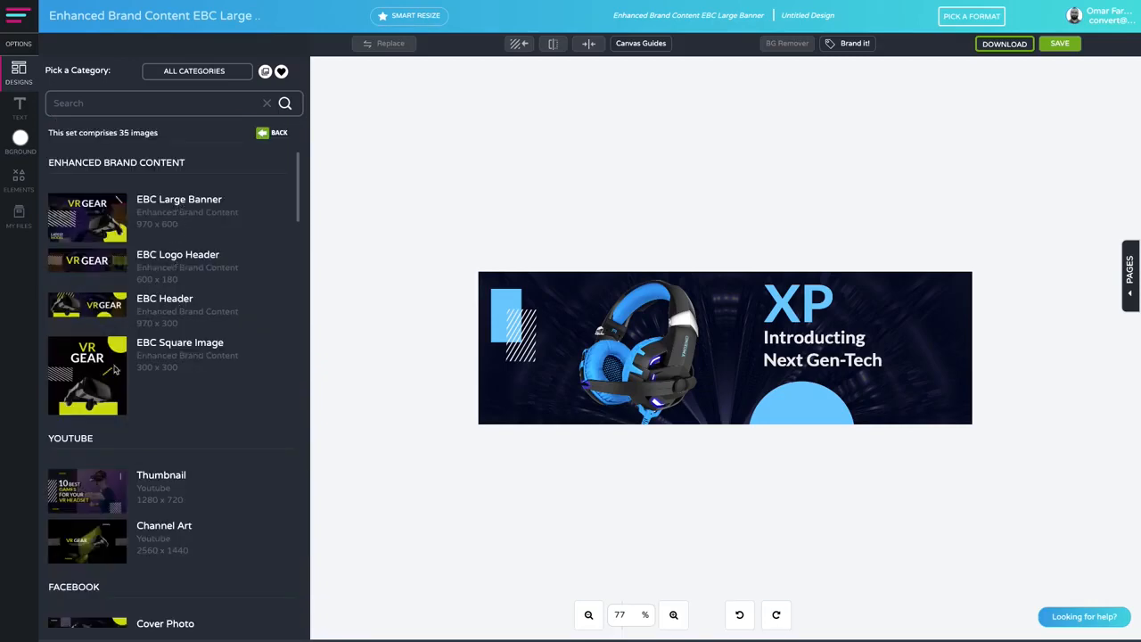
{"action": "left_click", "coordinate": [103, 373]}
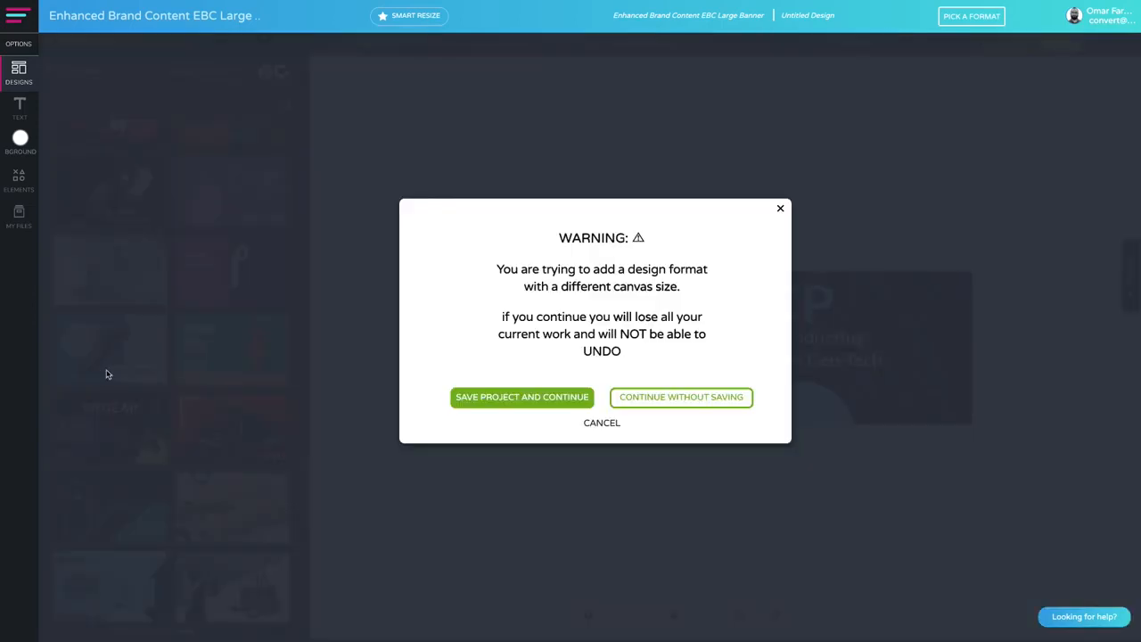
{"action": "left_click", "coordinate": [657, 398]}
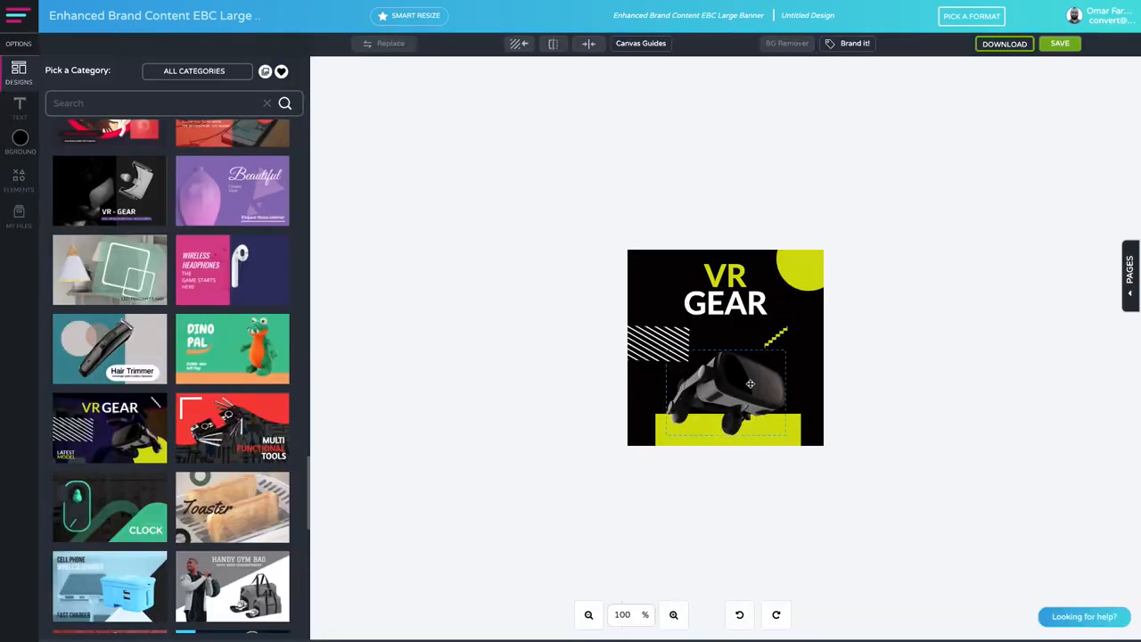
- Replace the VR goggles image with the blue gaming headset from the photo edits, enlarge it and place it mid-canvas
{"action": "left_click", "coordinate": [737, 380]}
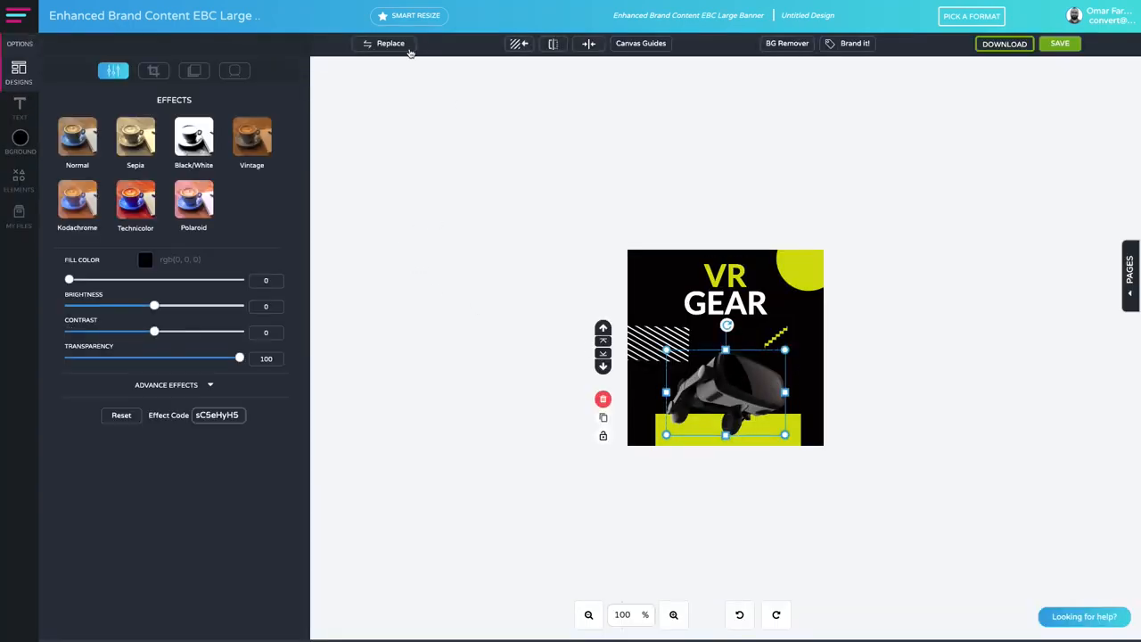
{"action": "left_click", "coordinate": [406, 46]}
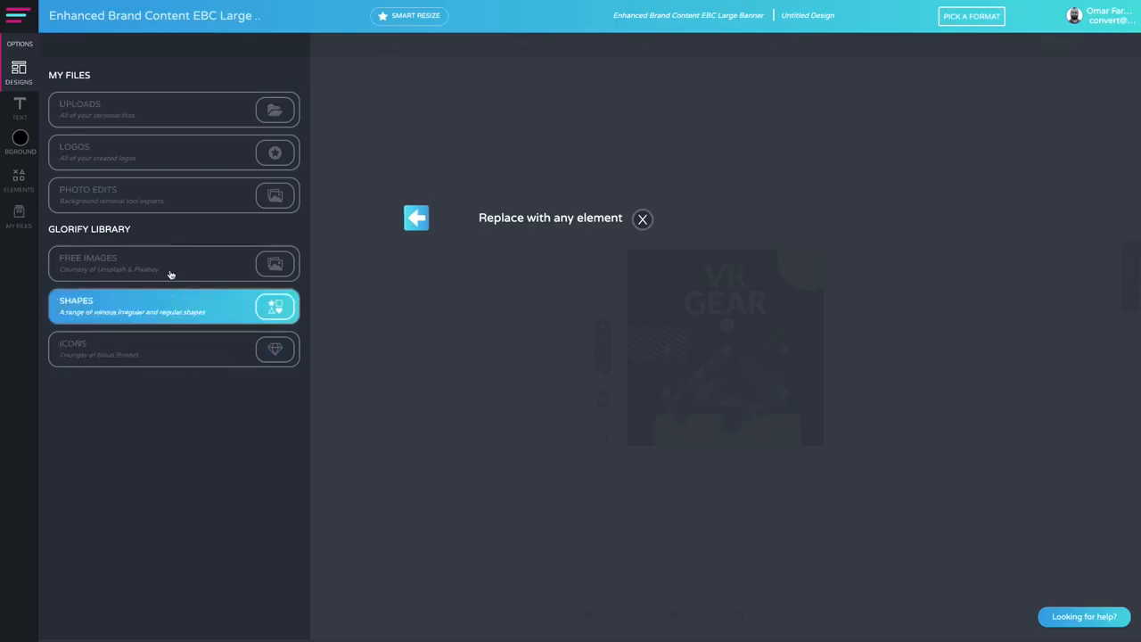
{"action": "left_click", "coordinate": [166, 197]}
{"action": "left_click", "coordinate": [174, 227]}
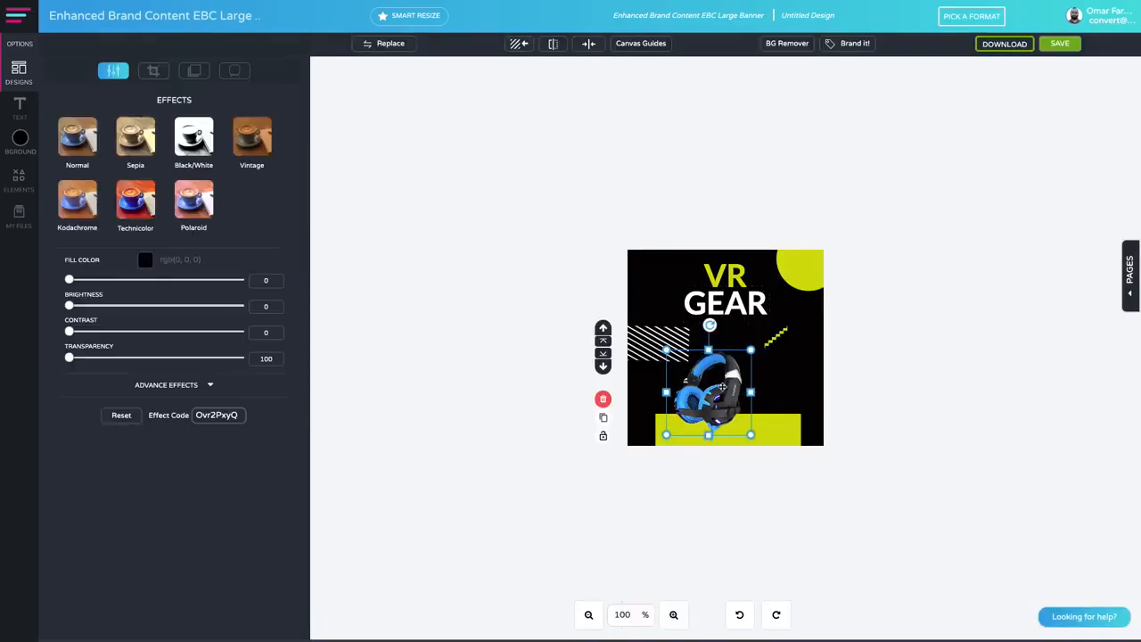
{"action": "left_click_drag", "start_coordinate": [798, 301], "coordinate": [812, 288]}
{"action": "mouse_move", "coordinate": [748, 384]}
{"action": "left_mouse_down"}
{"action": "mouse_move", "coordinate": [736, 397]}
{"action": "mouse_move", "coordinate": [737, 381]}
{"action": "left_mouse_up"}
- Delete the VR text, then move the GEAR heading to the canvas's upper-left corner and change its wording to XP
{"action": "left_click", "coordinate": [722, 286]}
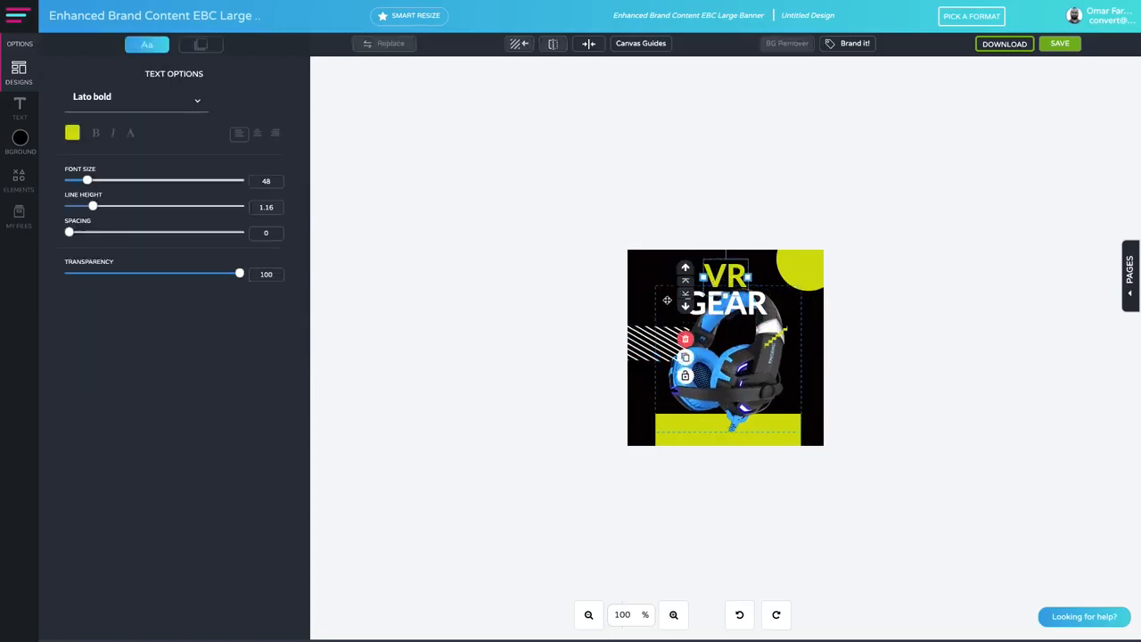
{"action": "left_click", "coordinate": [685, 341]}
{"action": "left_click_drag", "start_coordinate": [742, 304], "coordinate": [691, 272]}
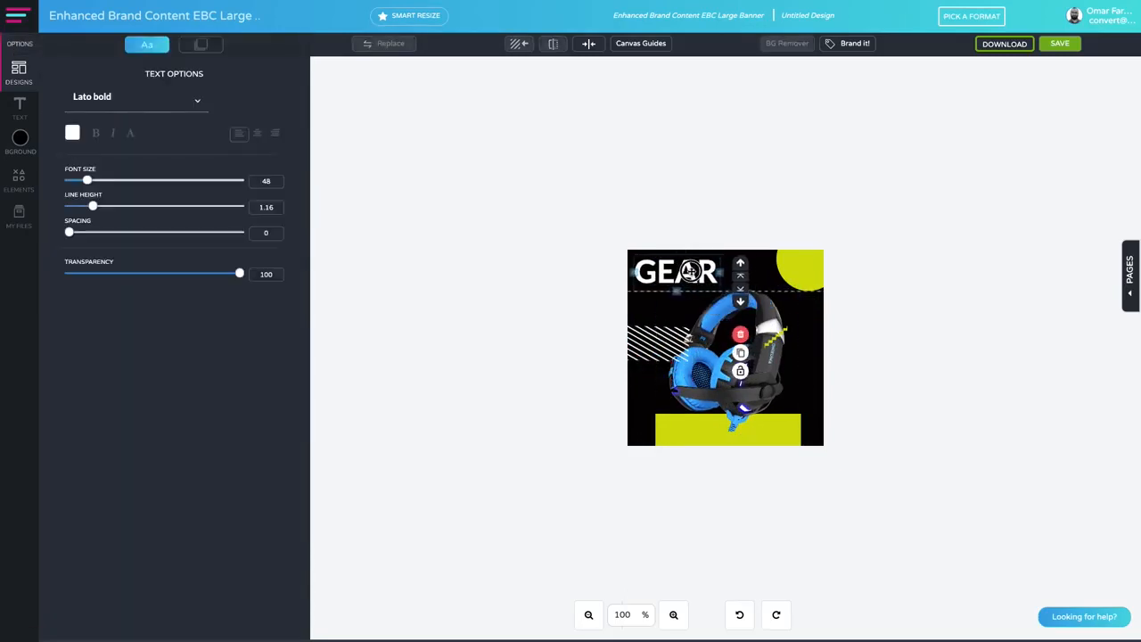
{"action": "type", "text": "XP"}
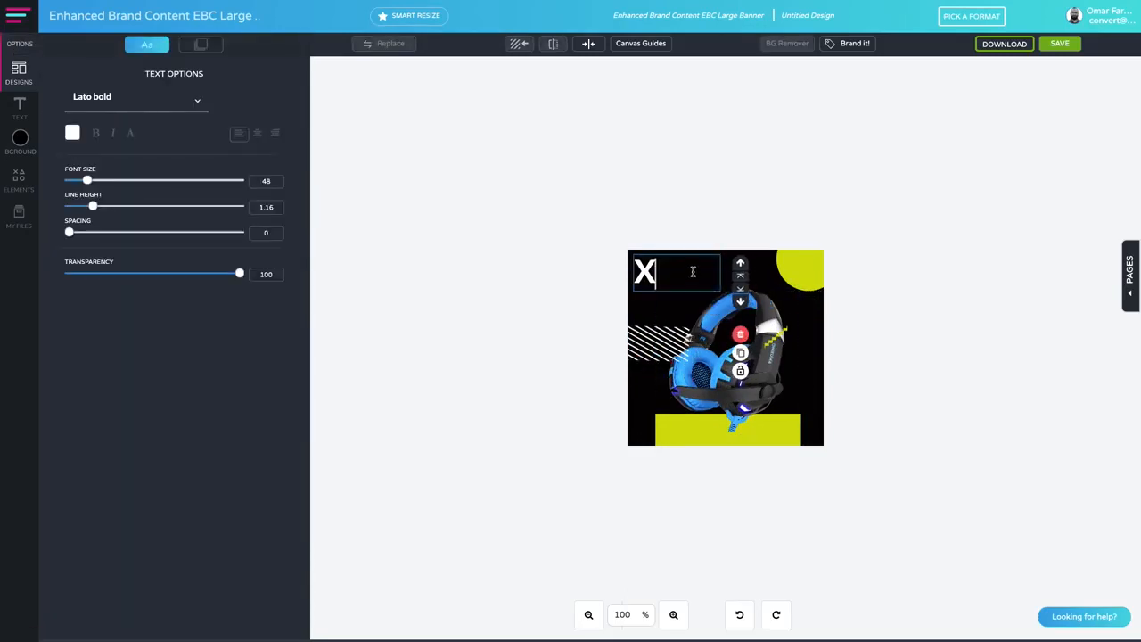
- Recolour the XP heading light blue
{"action": "left_click", "coordinate": [72, 133]}
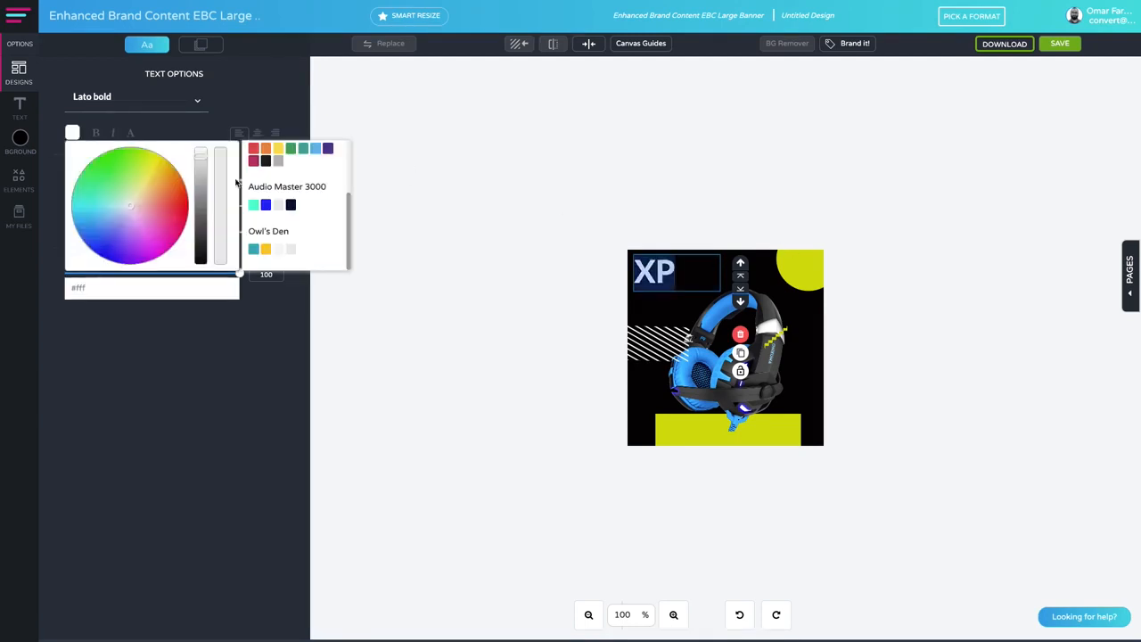
{"action": "left_click", "coordinate": [316, 148]}
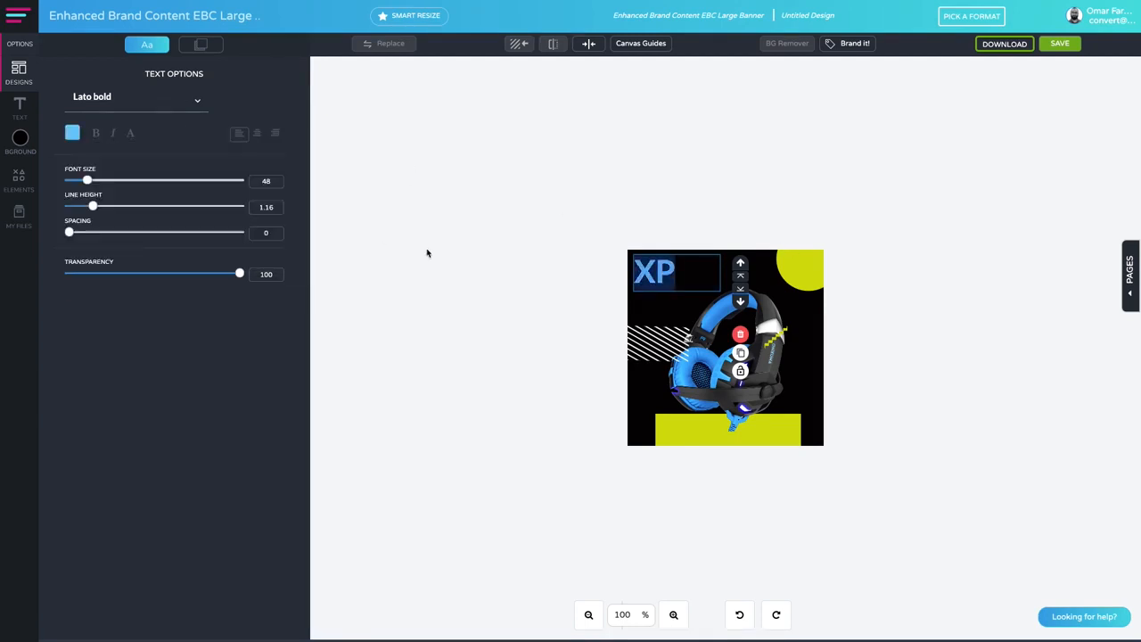
{"action": "left_click", "coordinate": [457, 255]}
- Delete the yellow circle in the canvas corner and move the yellow zigzag line up beside the headset's headband
{"action": "left_click", "coordinate": [814, 271]}
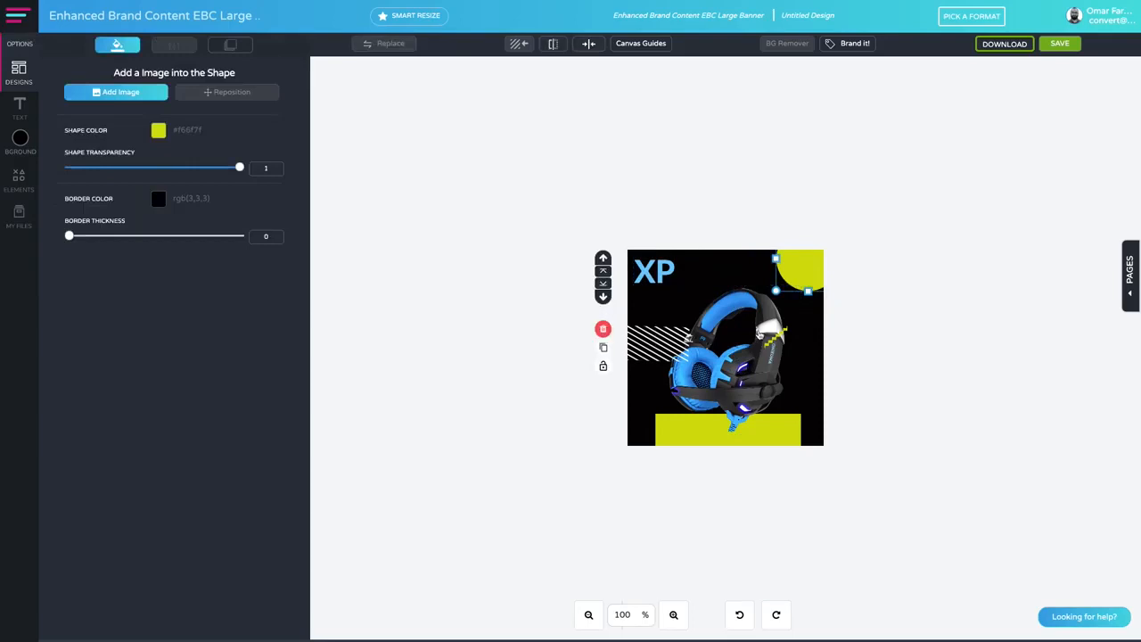
{"action": "left_click", "coordinate": [758, 332]}
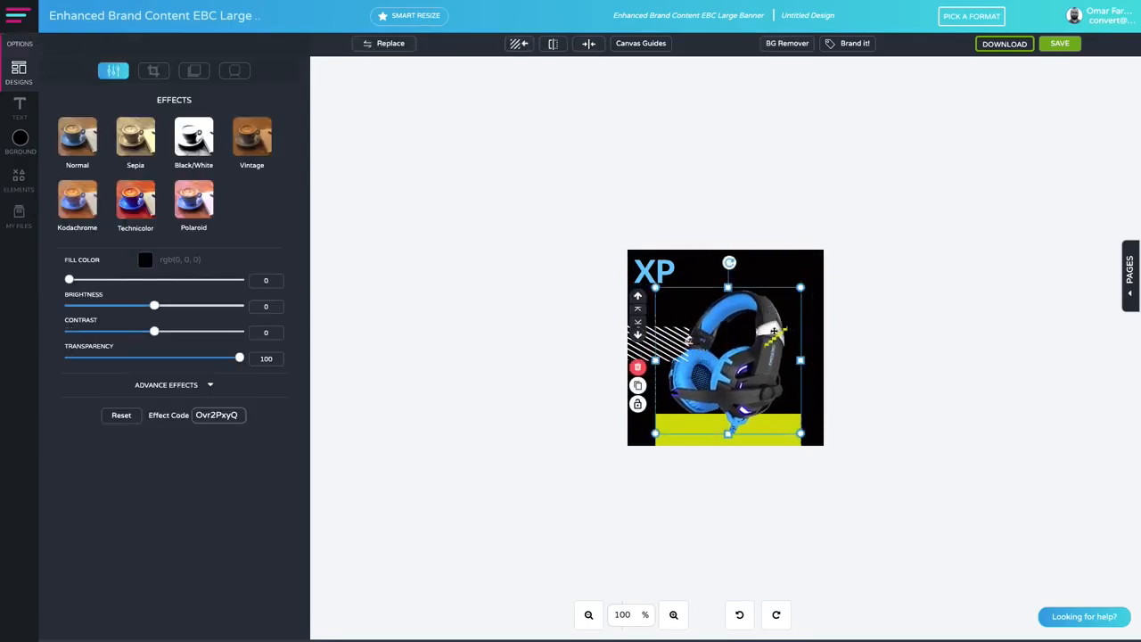
{"action": "mouse_move", "coordinate": [773, 331]}
{"action": "left_mouse_down"}
{"action": "mouse_move", "coordinate": [787, 287]}
{"action": "mouse_move", "coordinate": [781, 322]}
{"action": "left_mouse_up"}
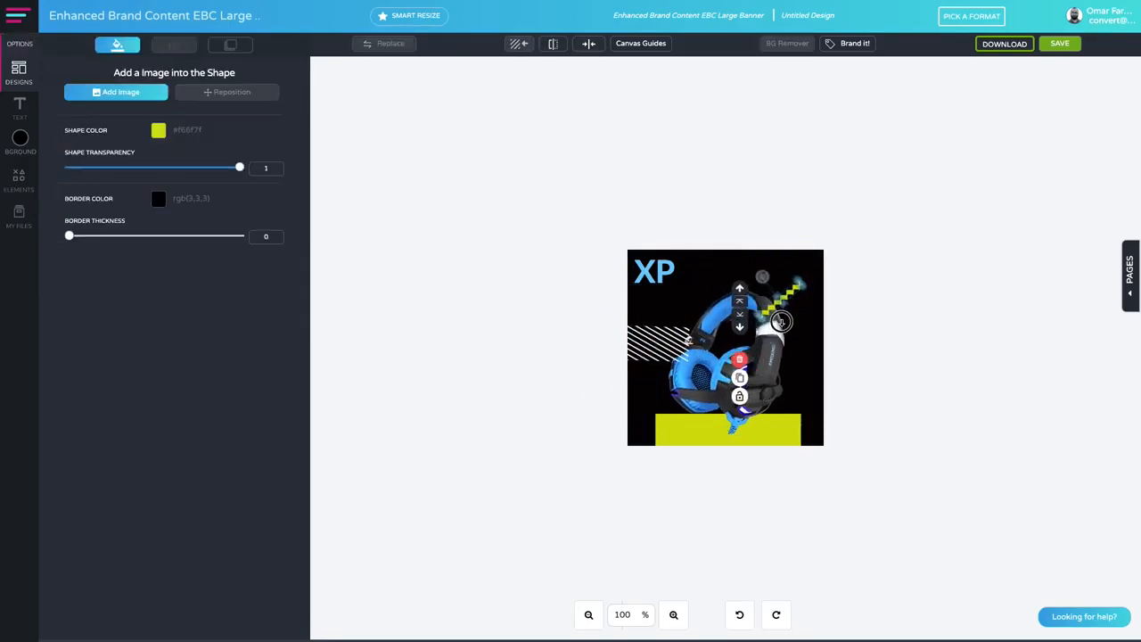
- Recolour the zigzag line with the off-white Audio Master 3000 swatch and move the striped pattern directly below the XP heading
{"action": "left_click", "coordinate": [158, 130]}
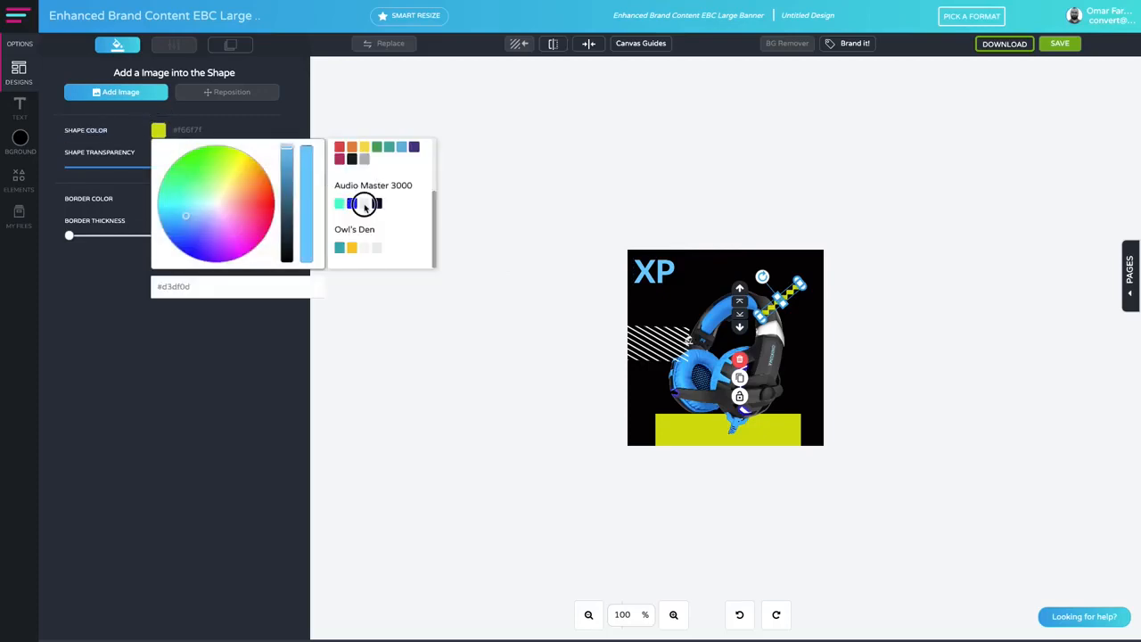
{"action": "left_click", "coordinate": [364, 205]}
{"action": "left_click", "coordinate": [584, 339]}
{"action": "left_click_drag", "start_coordinate": [656, 339], "coordinate": [640, 302]}
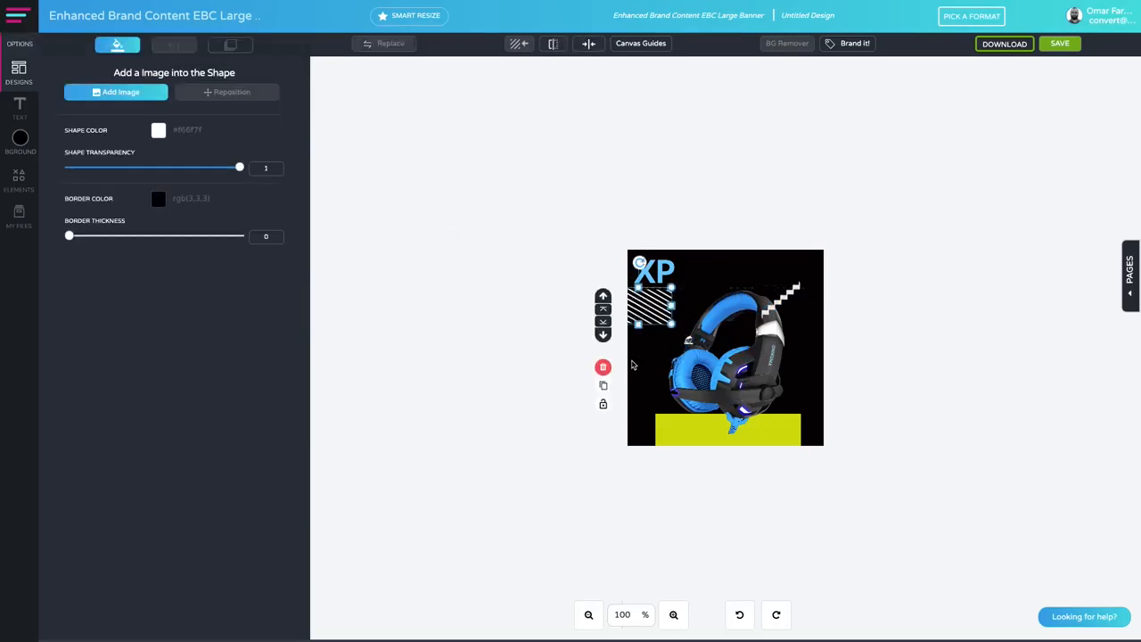
{"action": "left_click", "coordinate": [632, 364]}
- Recolour the yellow rectangle at the canvas's lower edge light blue and raise the headset above it
{"action": "left_click", "coordinate": [667, 436]}
{"action": "left_click", "coordinate": [158, 130]}
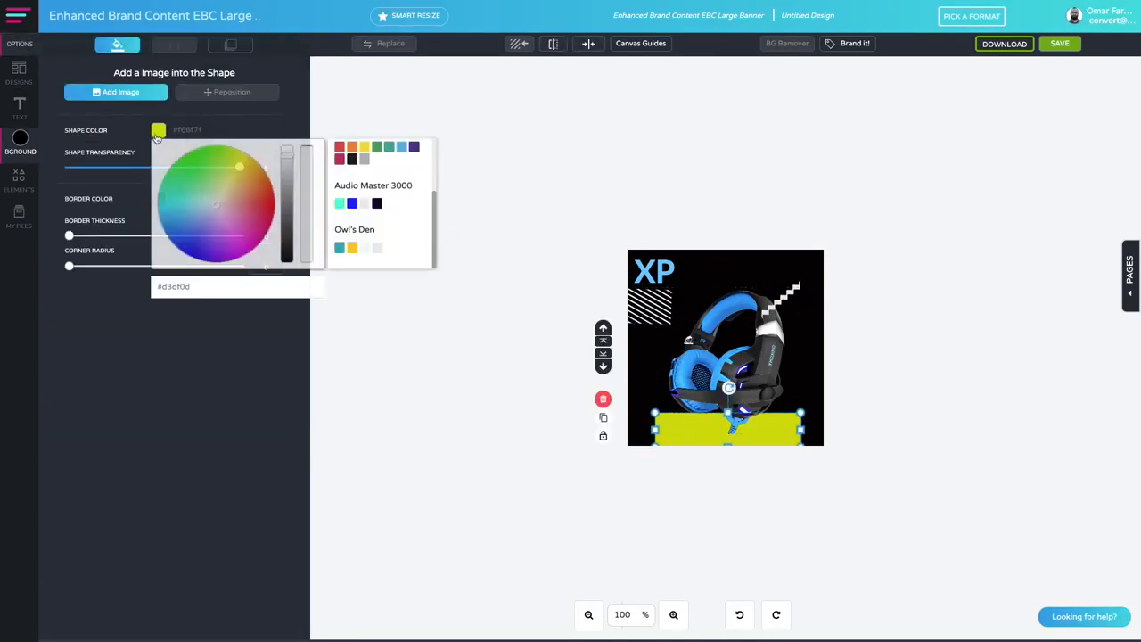
{"action": "left_click", "coordinate": [400, 149]}
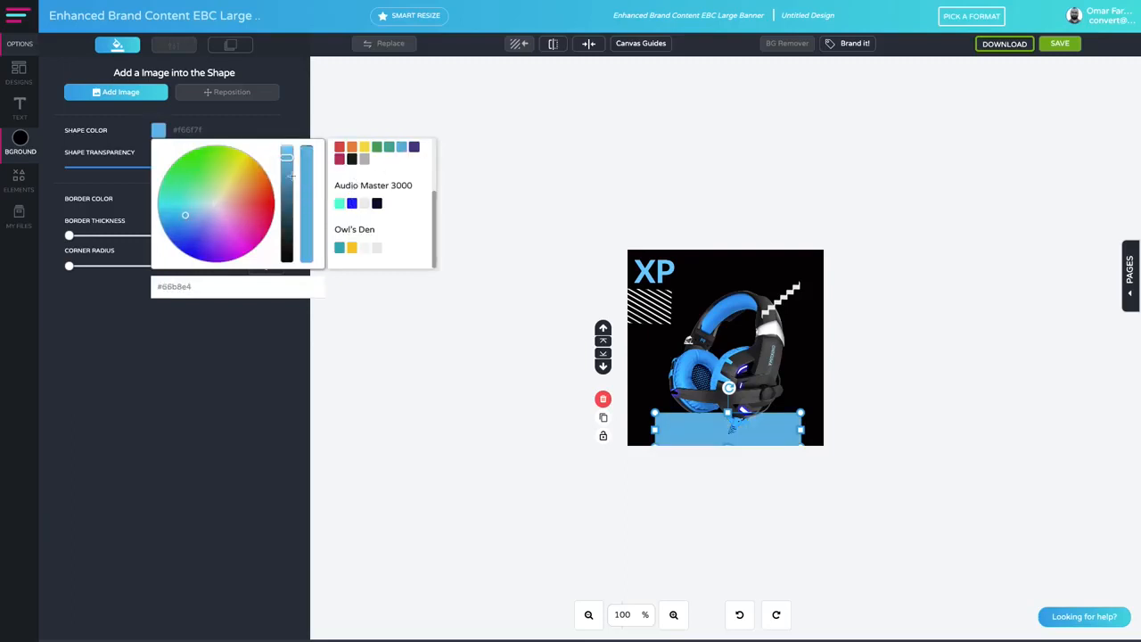
{"action": "left_click_drag", "start_coordinate": [765, 407], "coordinate": [776, 386]}
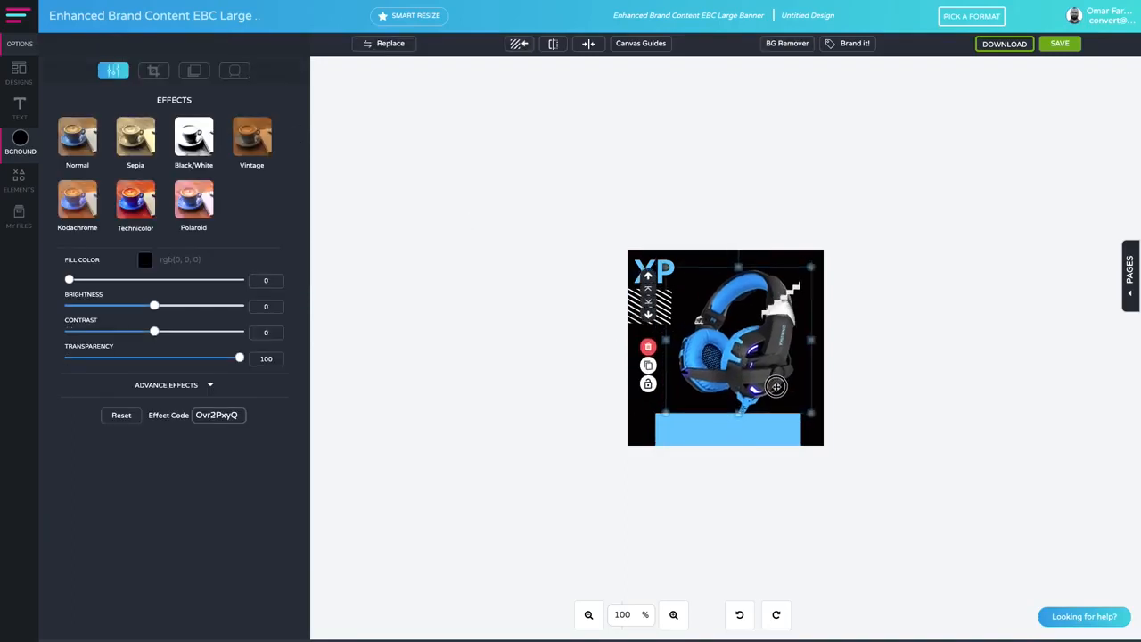
- Stretch the light blue rectangle upward to make it taller and set its corner radius to 8
{"action": "left_click", "coordinate": [752, 437]}
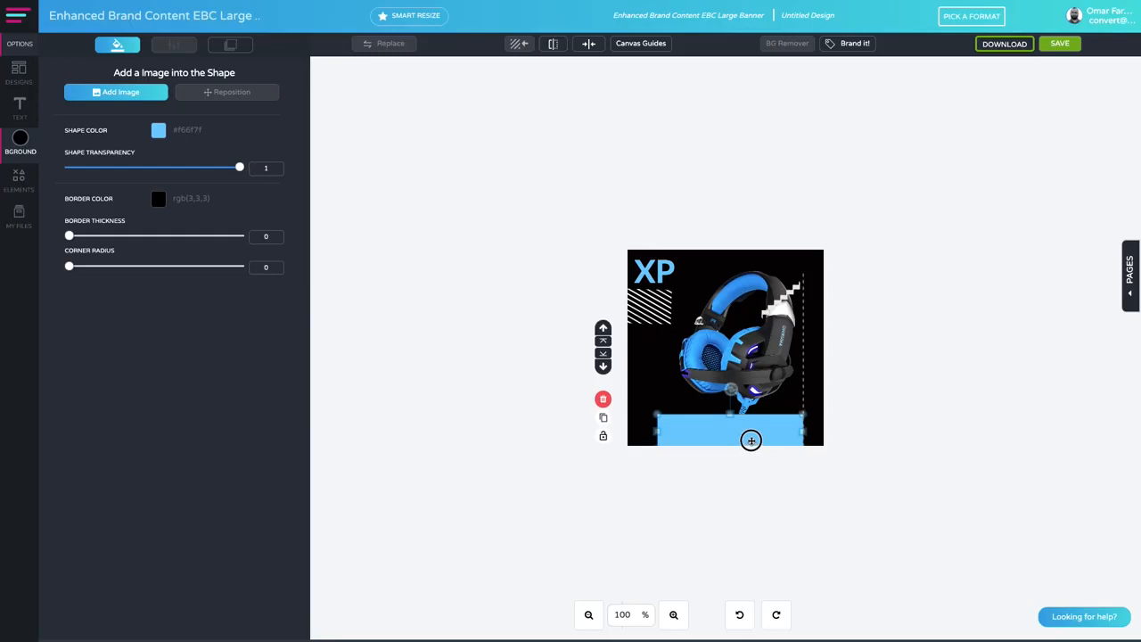
{"action": "left_click_drag", "start_coordinate": [64, 273], "coordinate": [110, 270]}
{"action": "left_click", "coordinate": [571, 448]}
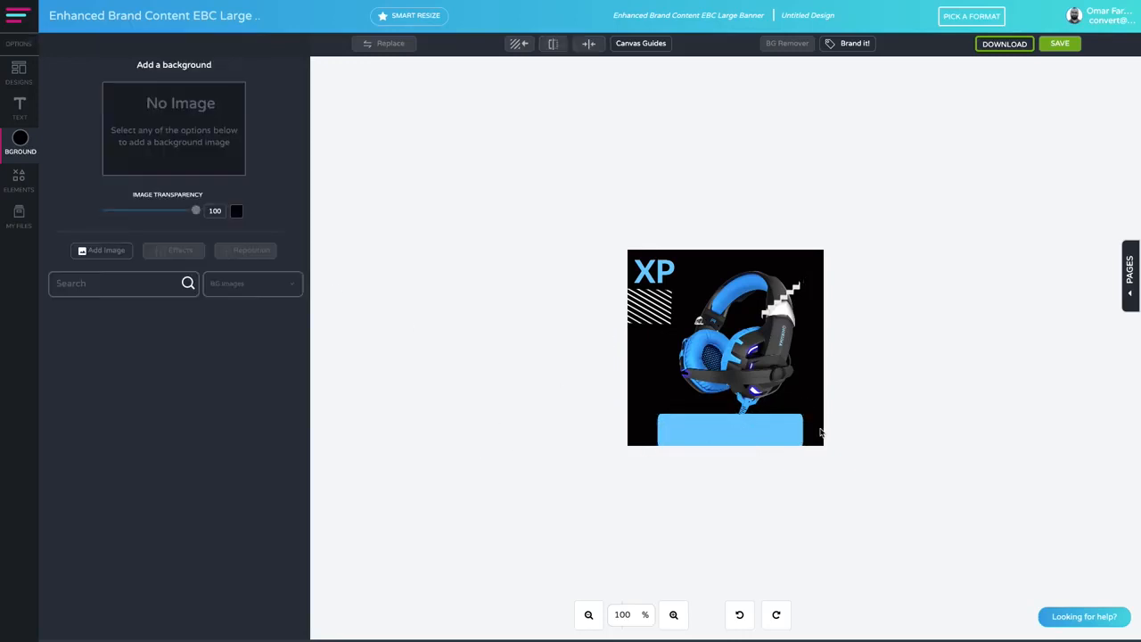
{"action": "left_click", "coordinate": [732, 434]}
{"action": "left_click_drag", "start_coordinate": [731, 401], "coordinate": [731, 366]}
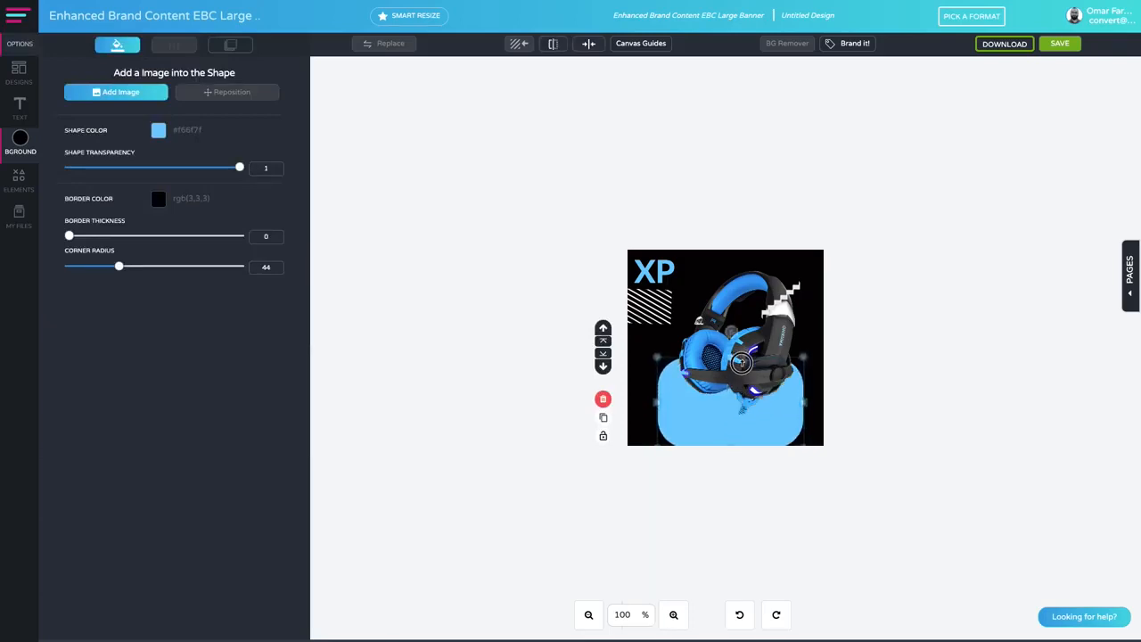
{"action": "left_click_drag", "start_coordinate": [119, 265], "coordinate": [74, 267]}
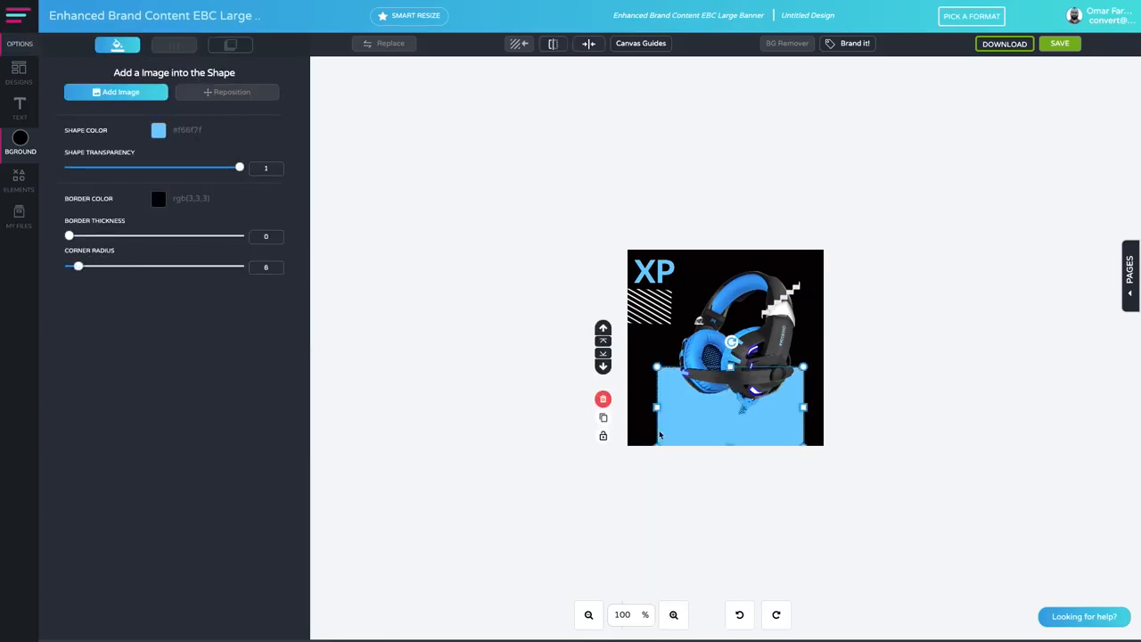
- Lower the light blue rectangle so it runs off the canvas's bottom edge, and centre it horizontally
{"action": "left_click_drag", "start_coordinate": [710, 431], "coordinate": [745, 474]}
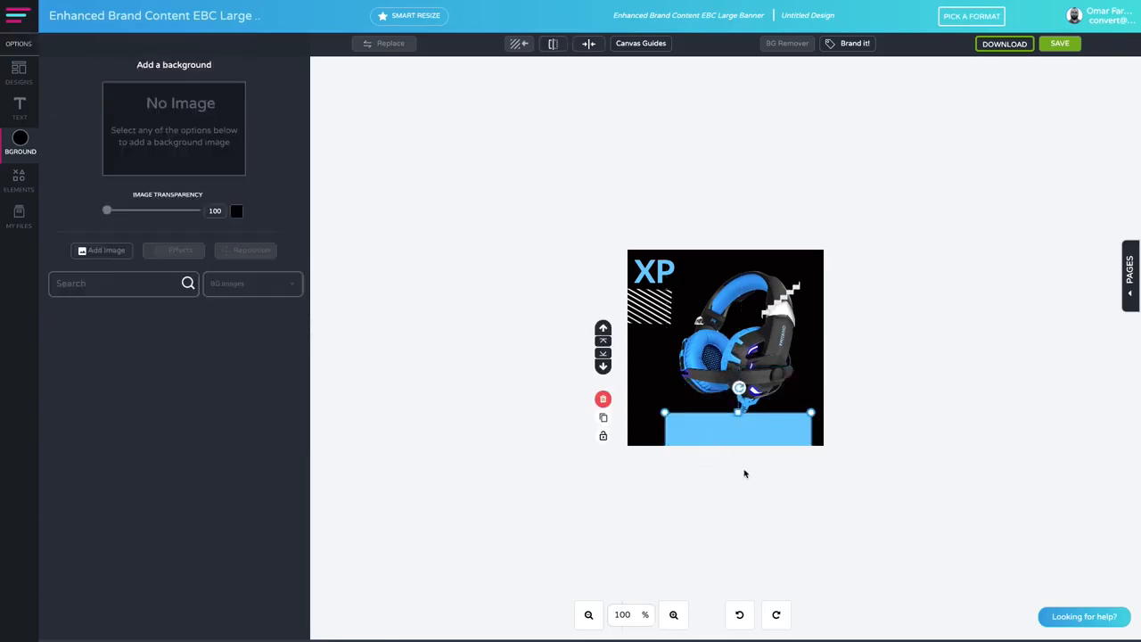
{"action": "left_click", "coordinate": [588, 43]}
{"action": "left_click", "coordinate": [584, 74]}
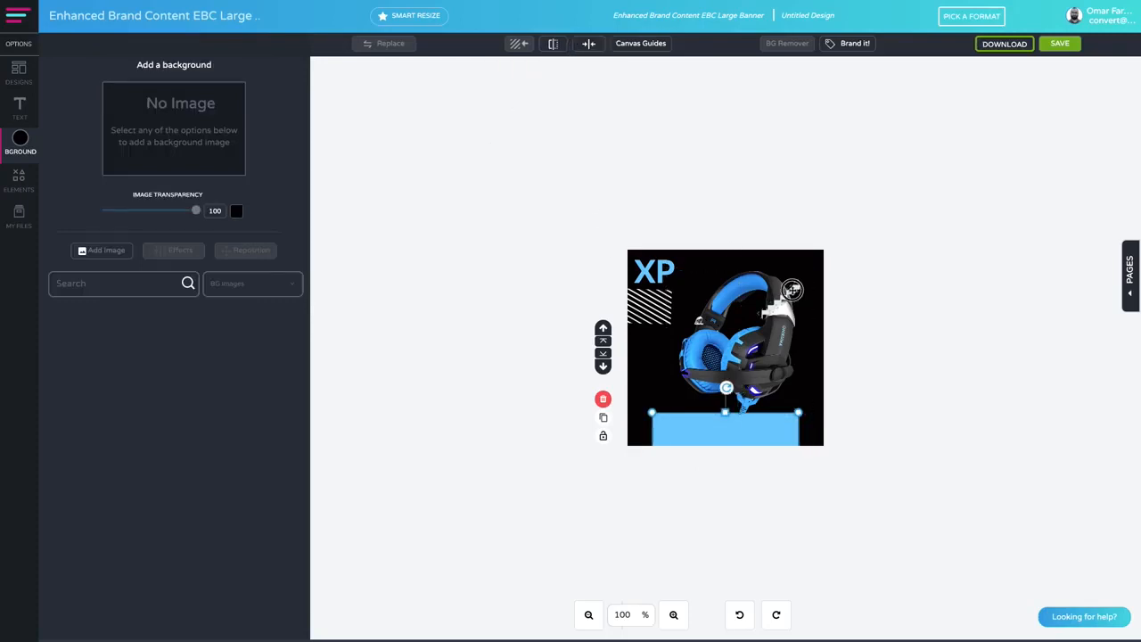
- Move the off-white zigzag line to the headset's lower-left side, just above the light blue rectangle
{"action": "left_click", "coordinate": [792, 290]}
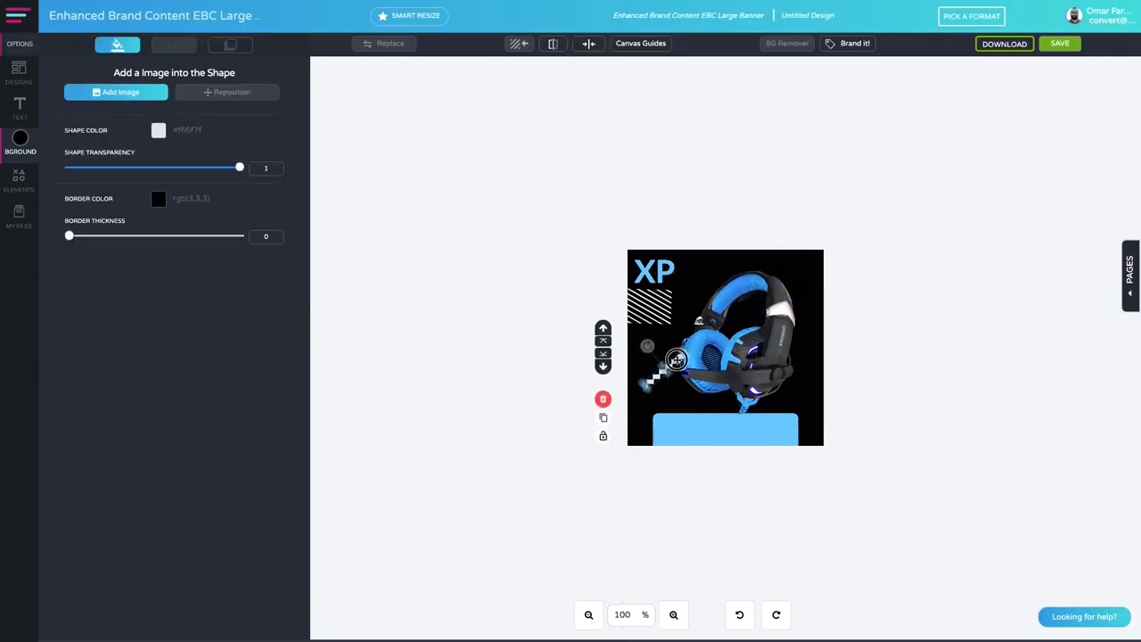
{"action": "left_click", "coordinate": [815, 368]}
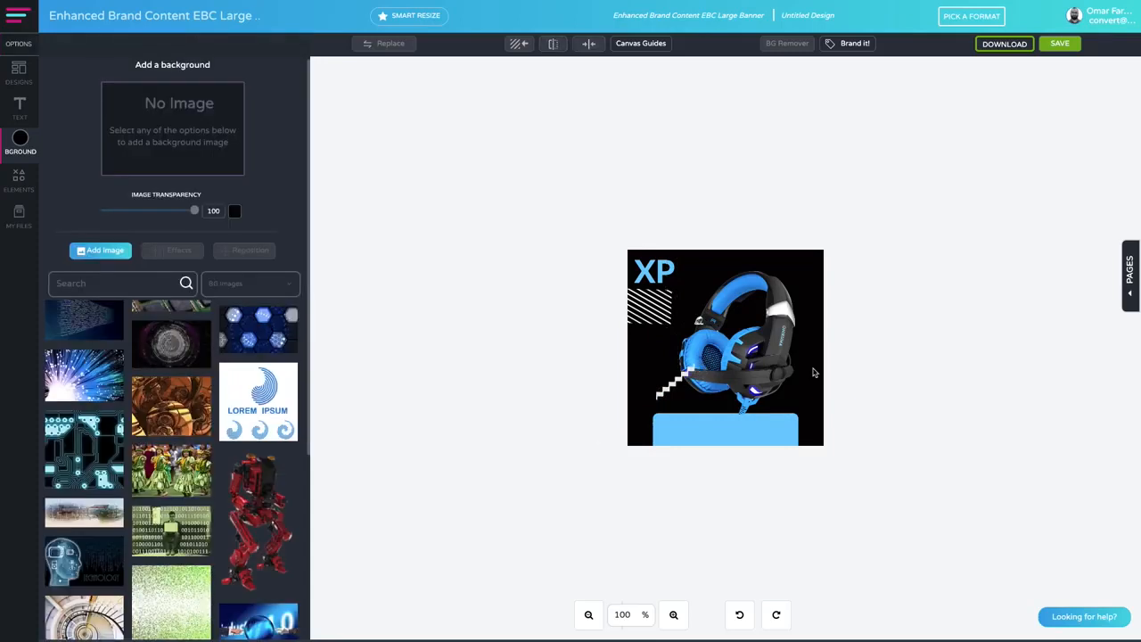
{"action": "left_click", "coordinate": [768, 424]}
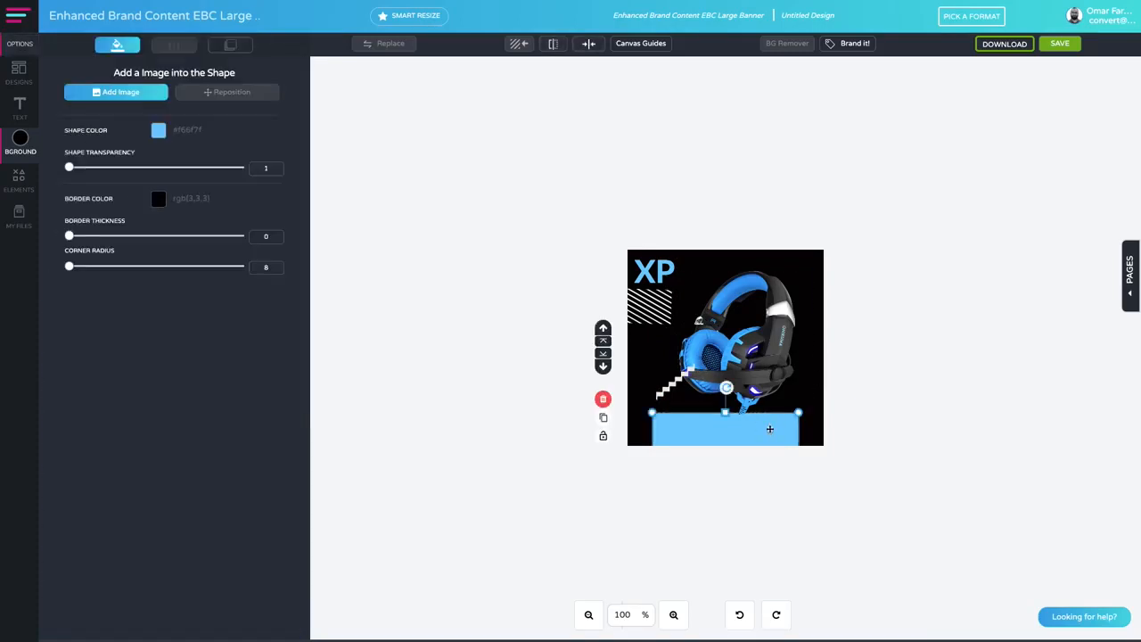
{"action": "left_click", "coordinate": [818, 403]}
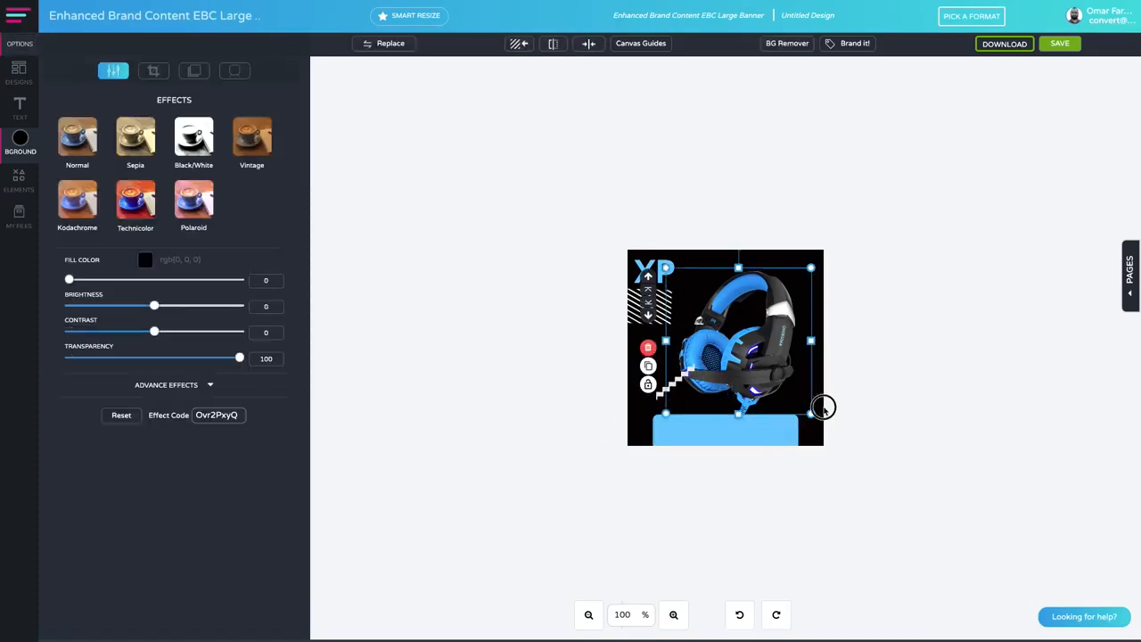
{"action": "left_click", "coordinate": [820, 402]}
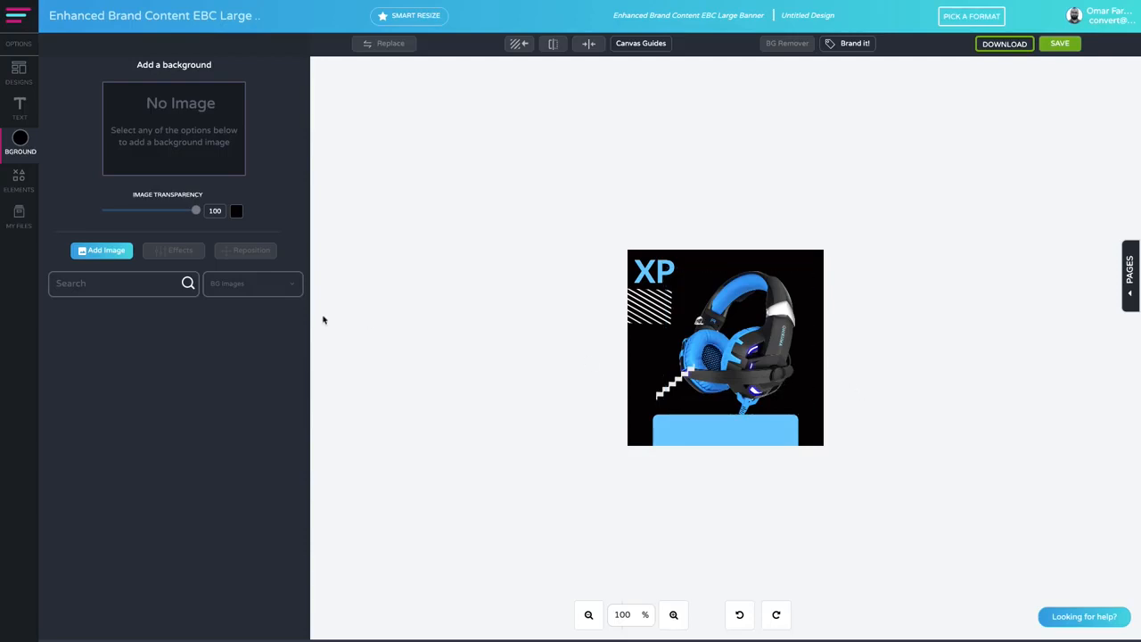
- Add a circle shape and place it over the lower-right part of the headset
{"action": "left_click", "coordinate": [16, 182]}
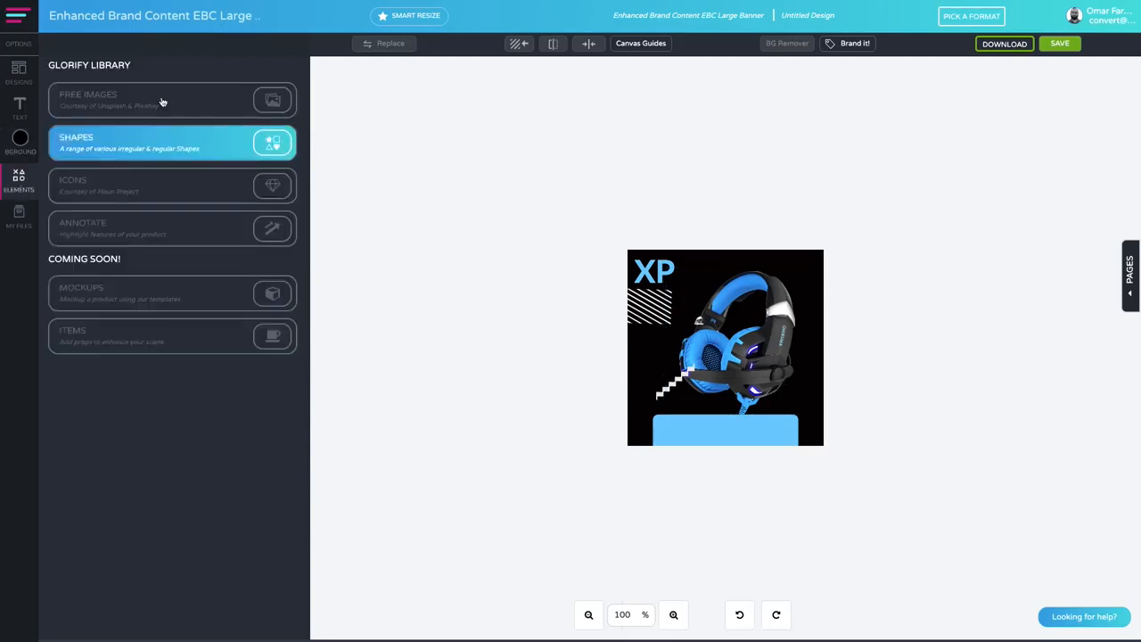
{"action": "left_click", "coordinate": [120, 139]}
{"action": "left_click", "coordinate": [171, 117]}
{"action": "left_click_drag", "start_coordinate": [741, 320], "coordinate": [760, 364]}
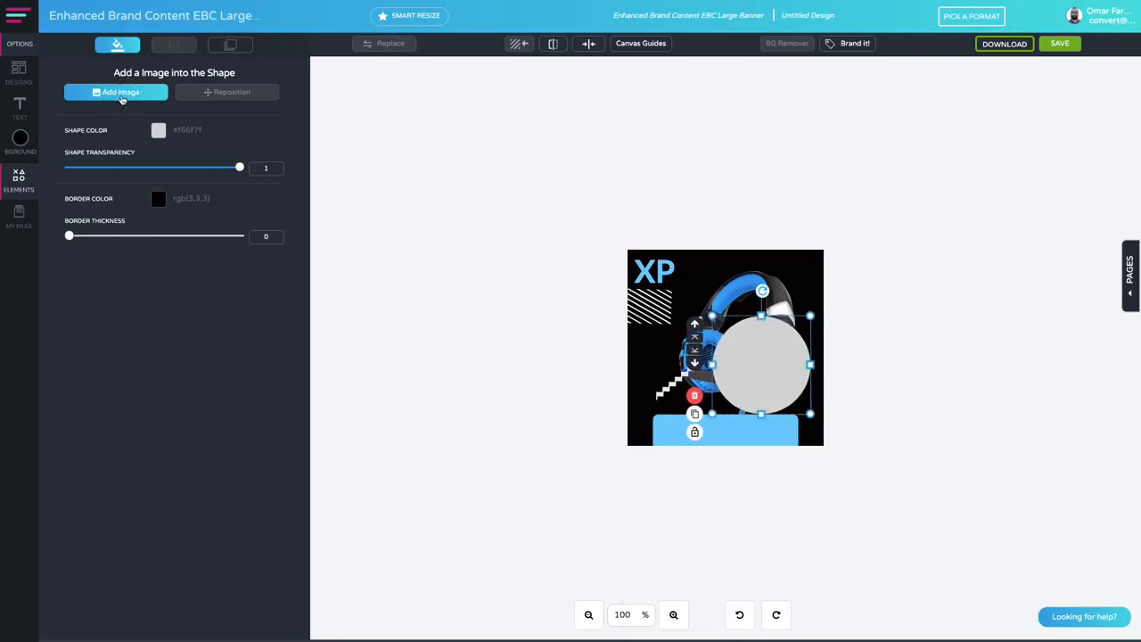
- Search the free images for "chip" and fill the circle with the teal circuit-board picture
{"action": "left_click", "coordinate": [121, 93]}
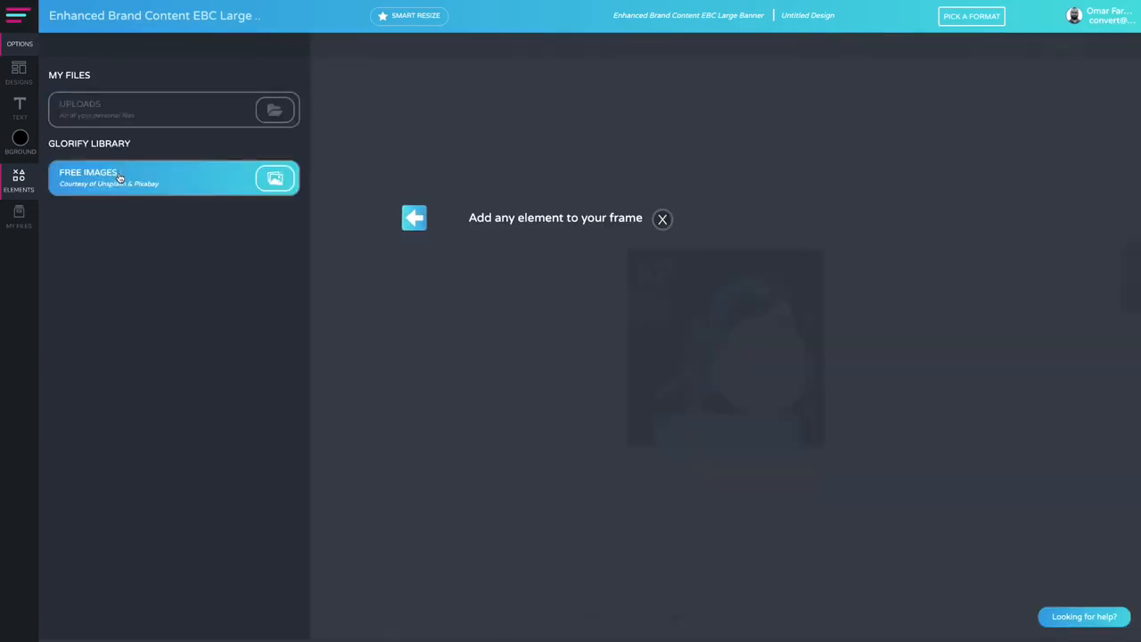
{"action": "left_click", "coordinate": [118, 178]}
{"action": "type", "text": "chip"}
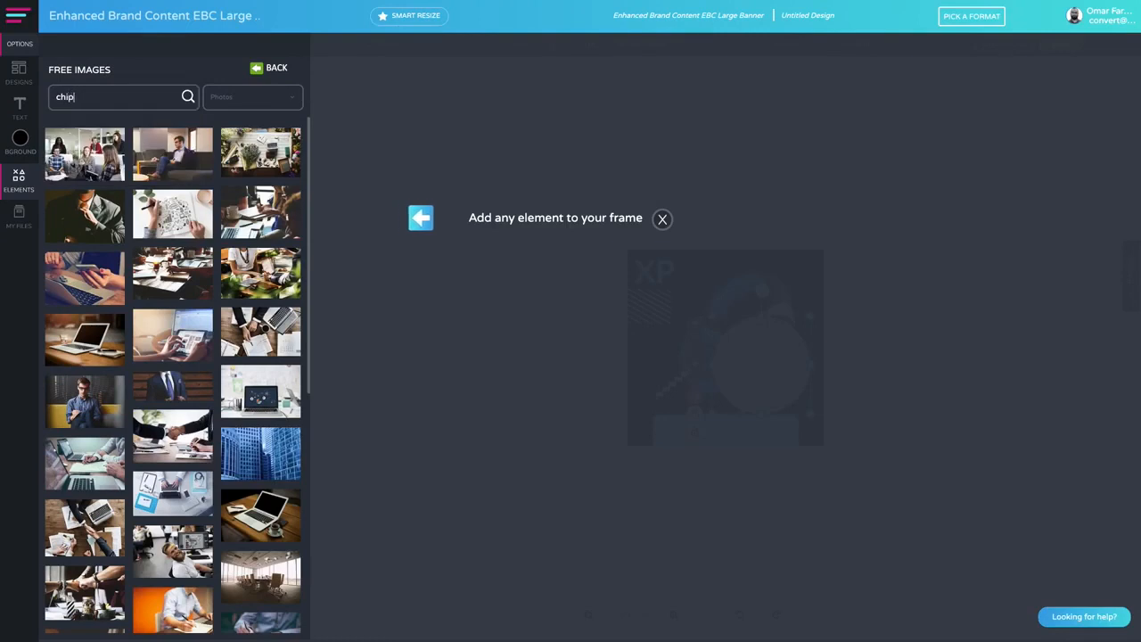
{"action": "key", "text": "Return"}
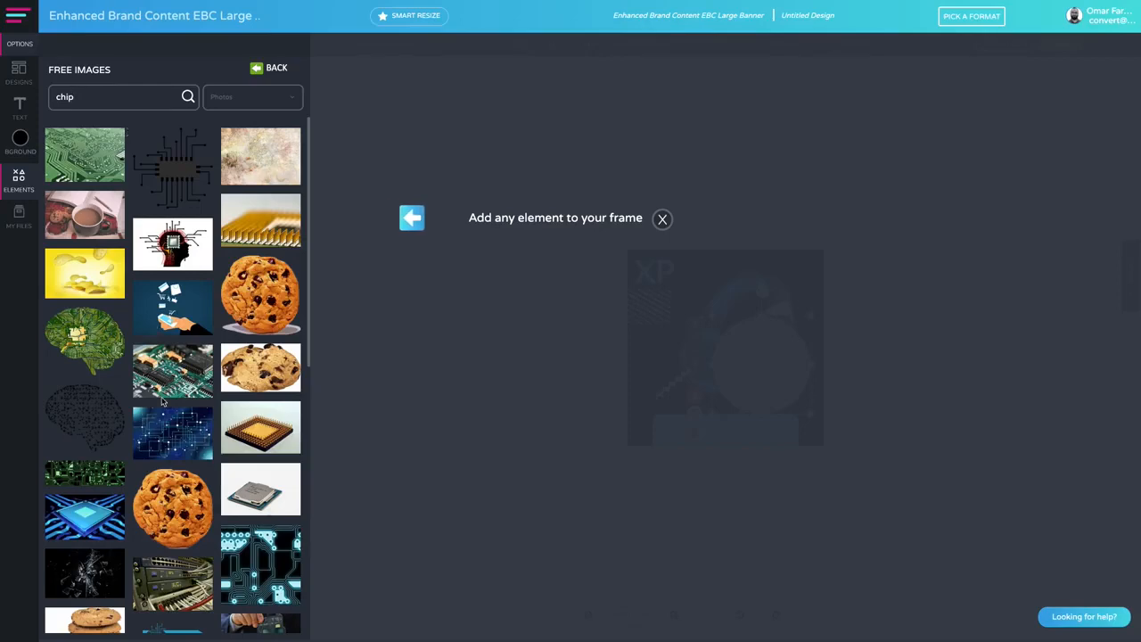
{"action": "scroll", "coordinate": [176, 437], "scroll_direction": "down", "scroll_amount": 3}
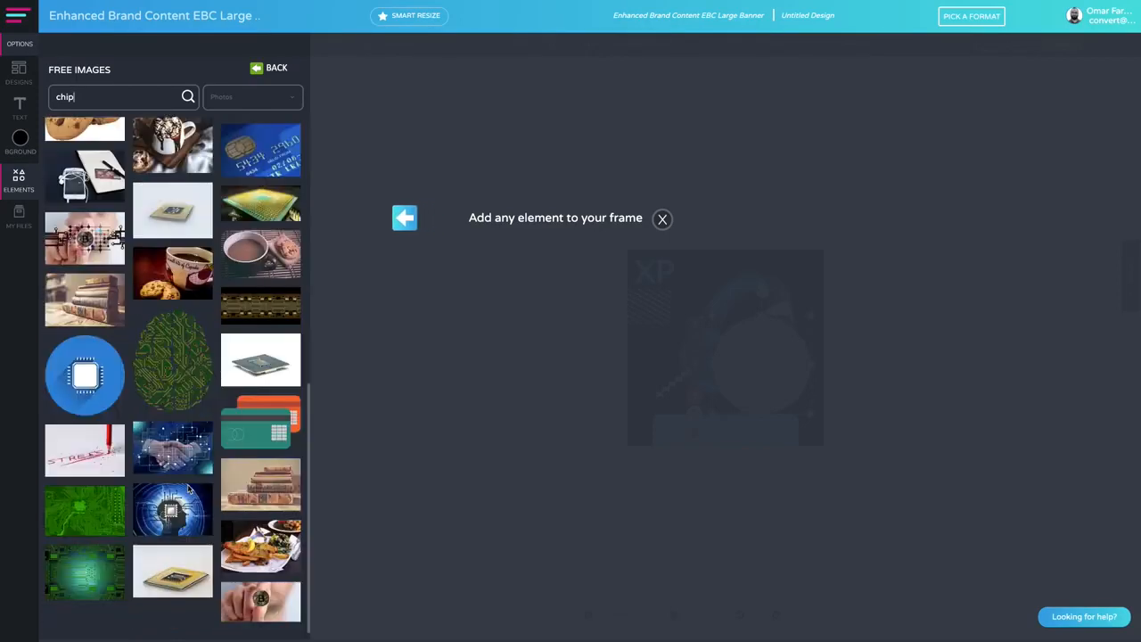
{"action": "scroll", "coordinate": [223, 430], "scroll_direction": "up", "scroll_amount": 2}
{"action": "left_click", "coordinate": [258, 515]}
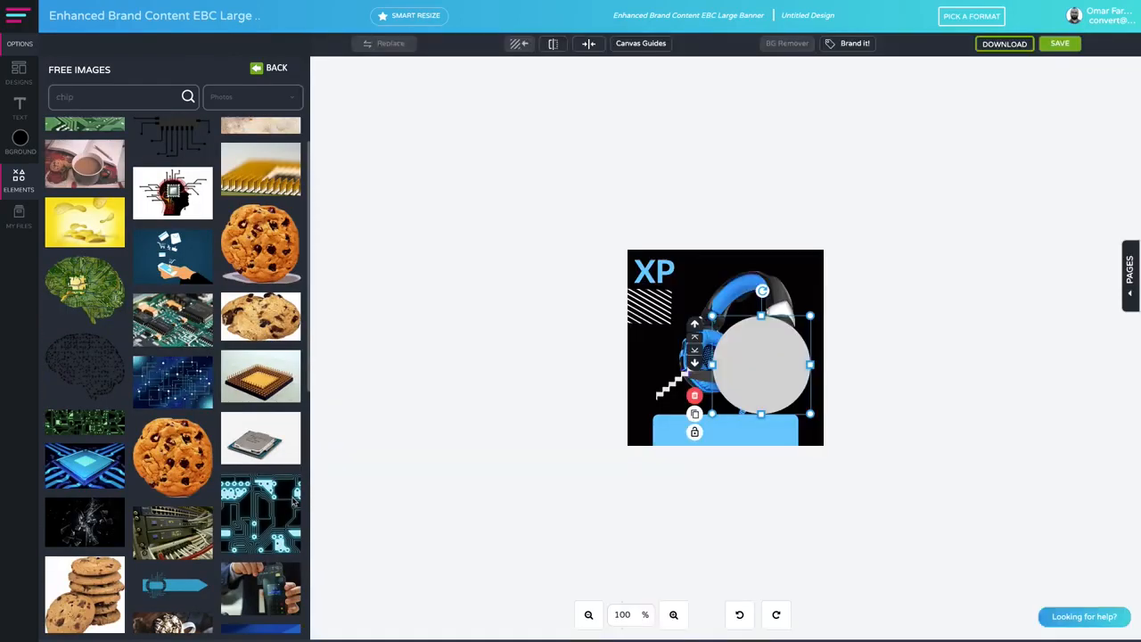
- Shrink the circuit-board circle and move it down to overlap the headset's right ear cup and the light blue rectangle
{"action": "mouse_move", "coordinate": [750, 352]}
{"action": "left_mouse_down"}
{"action": "mouse_move", "coordinate": [762, 349]}
{"action": "mouse_move", "coordinate": [732, 309]}
{"action": "mouse_move", "coordinate": [742, 334]}
{"action": "left_mouse_up"}
{"action": "left_click_drag", "start_coordinate": [791, 292], "coordinate": [771, 389]}
{"action": "left_click", "coordinate": [792, 329]}
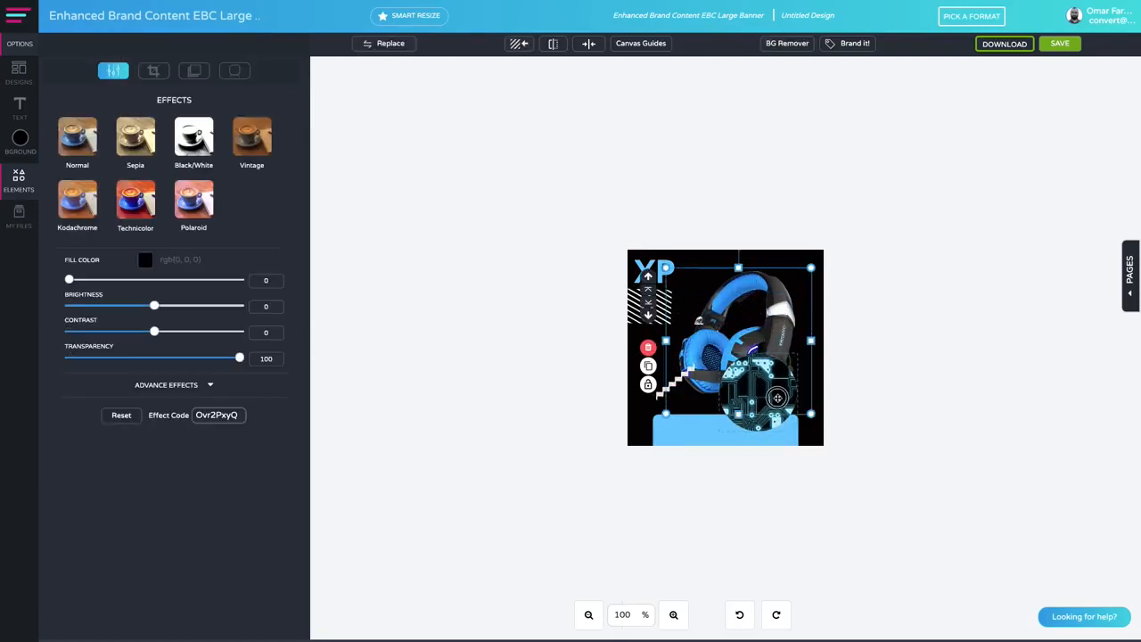
- Give the circuit-board circle a light blue border with a thickness of 100
{"action": "left_click", "coordinate": [761, 389]}
{"action": "left_click_drag", "start_coordinate": [69, 375], "coordinate": [243, 376]}
{"action": "left_click", "coordinate": [158, 337]}
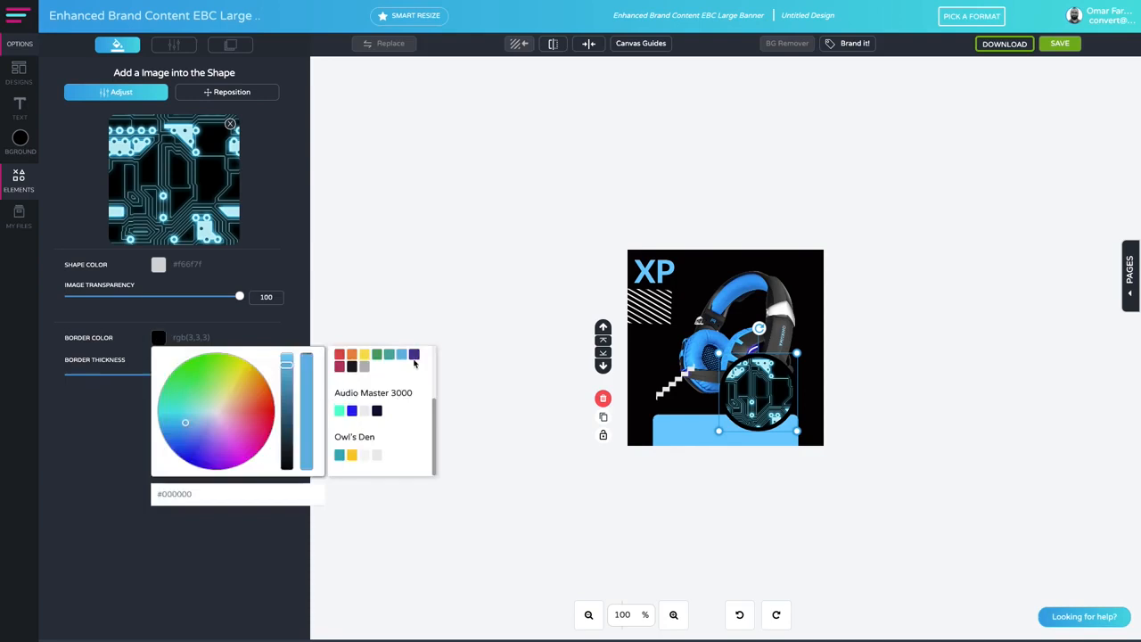
{"action": "left_click", "coordinate": [401, 355]}
{"action": "left_click", "coordinate": [653, 439]}
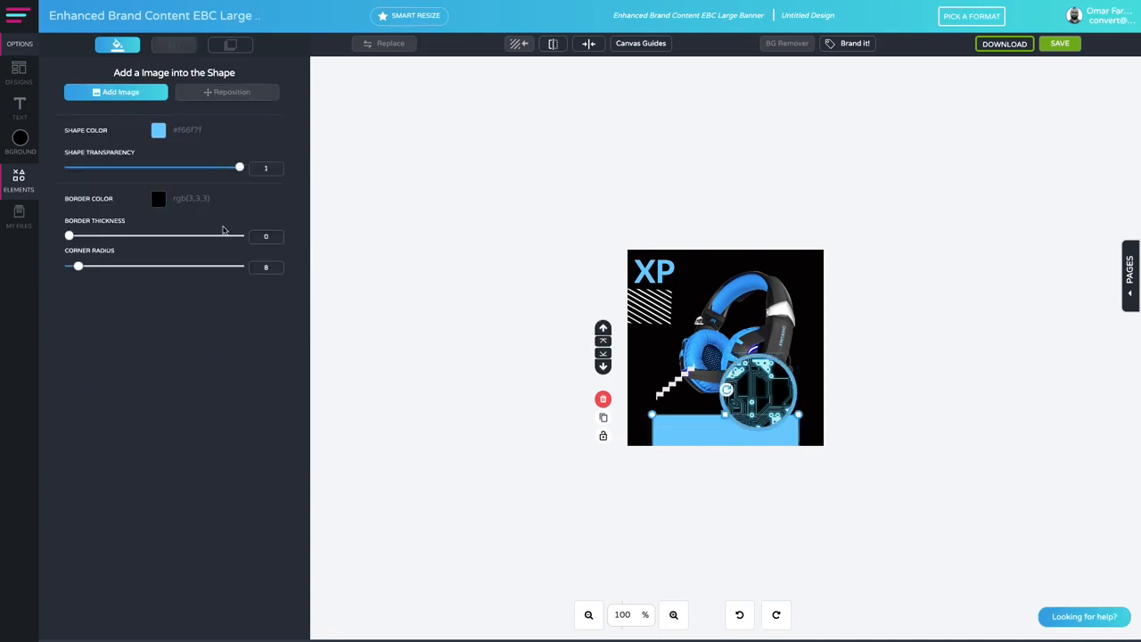
- Apply a slight blur of 0.1 to the headset image
{"action": "left_click", "coordinate": [793, 373]}
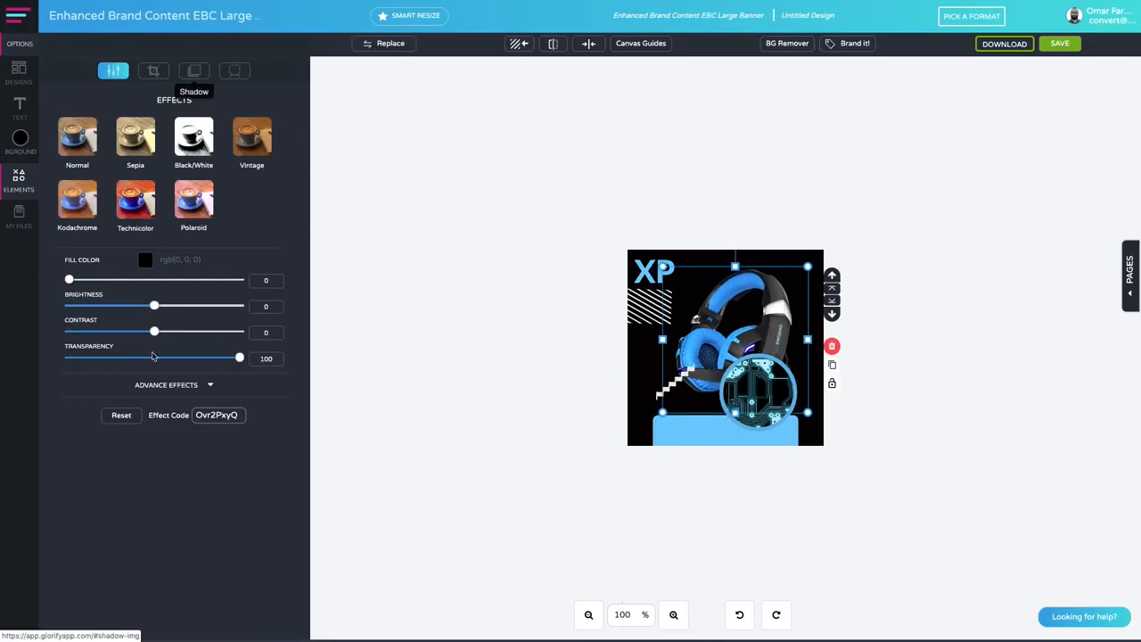
{"action": "left_click", "coordinate": [166, 384]}
{"action": "left_click_drag", "start_coordinate": [70, 504], "coordinate": [84, 506]}
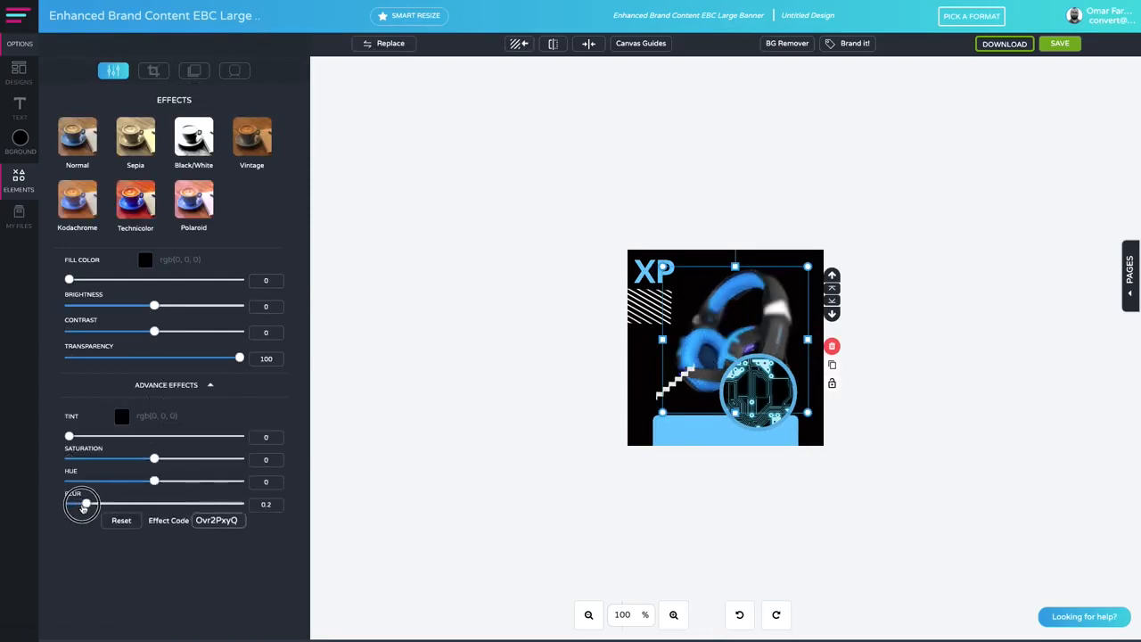
{"action": "left_click", "coordinate": [496, 491]}
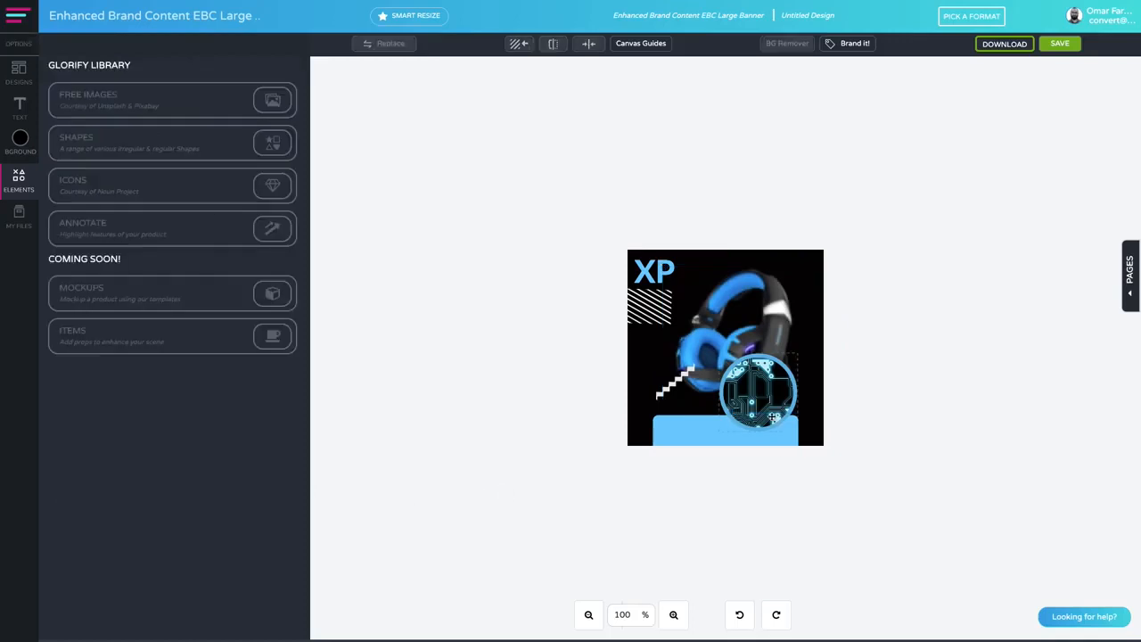
- Enlarge the circuit-board circle slightly and move the zigzag line up to the canvas's left edge
{"action": "left_click", "coordinate": [772, 415]}
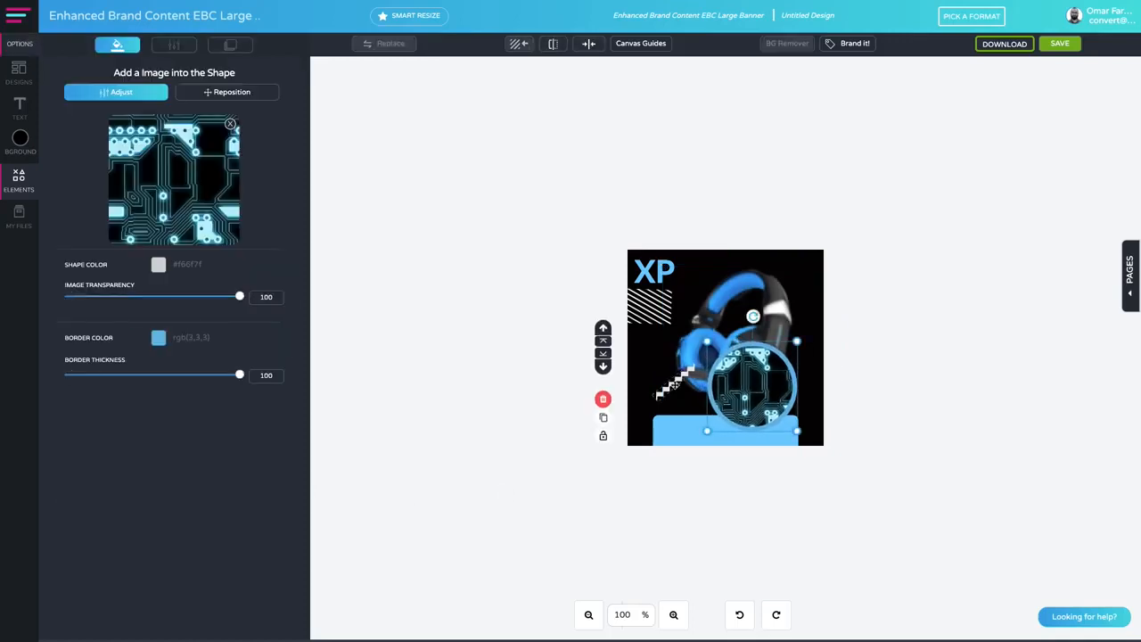
{"action": "left_click_drag", "start_coordinate": [675, 385], "coordinate": [634, 357]}
{"action": "left_click", "coordinate": [651, 417]}
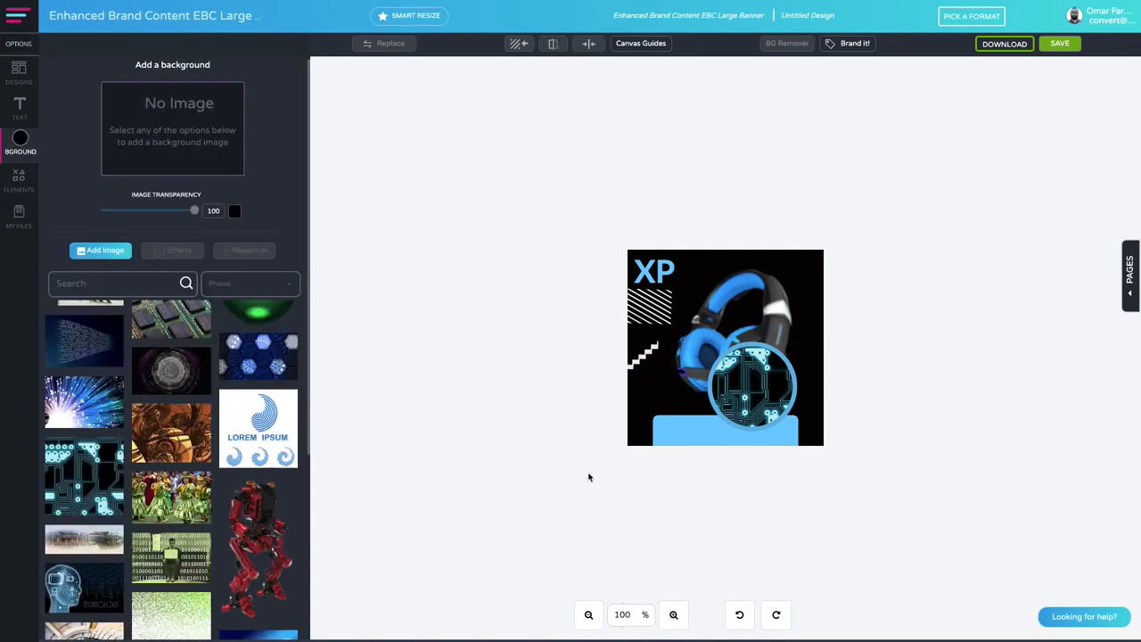
- Duplicate the XP text, place the copy just above the light blue rectangle and color it off-white
{"action": "left_click", "coordinate": [661, 272]}
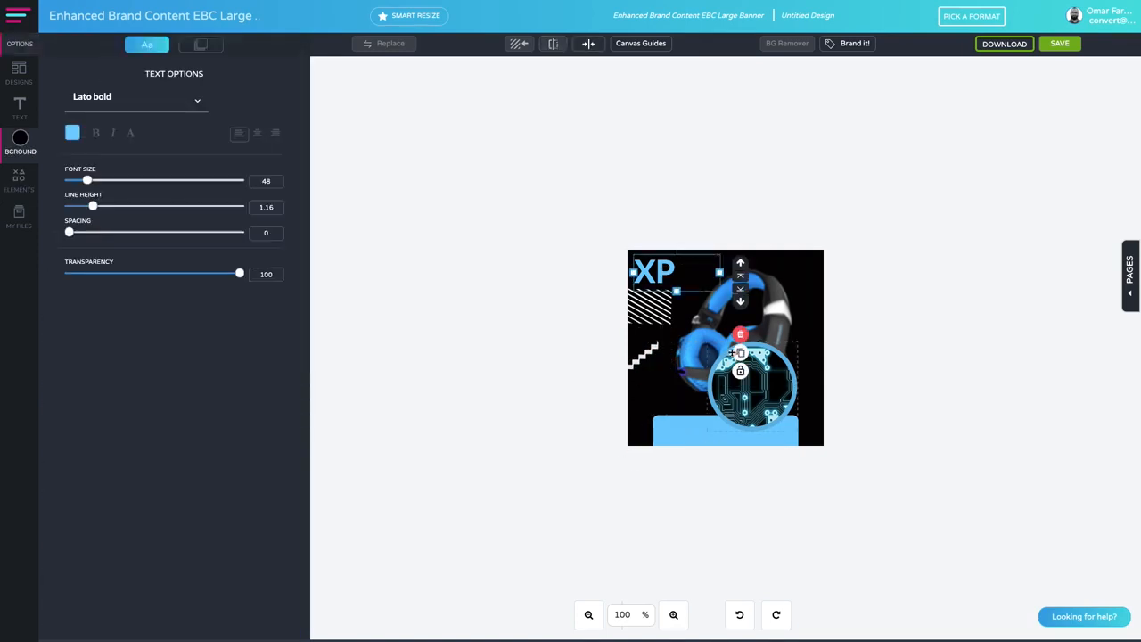
{"action": "left_click_drag", "start_coordinate": [662, 271], "coordinate": [691, 403]}
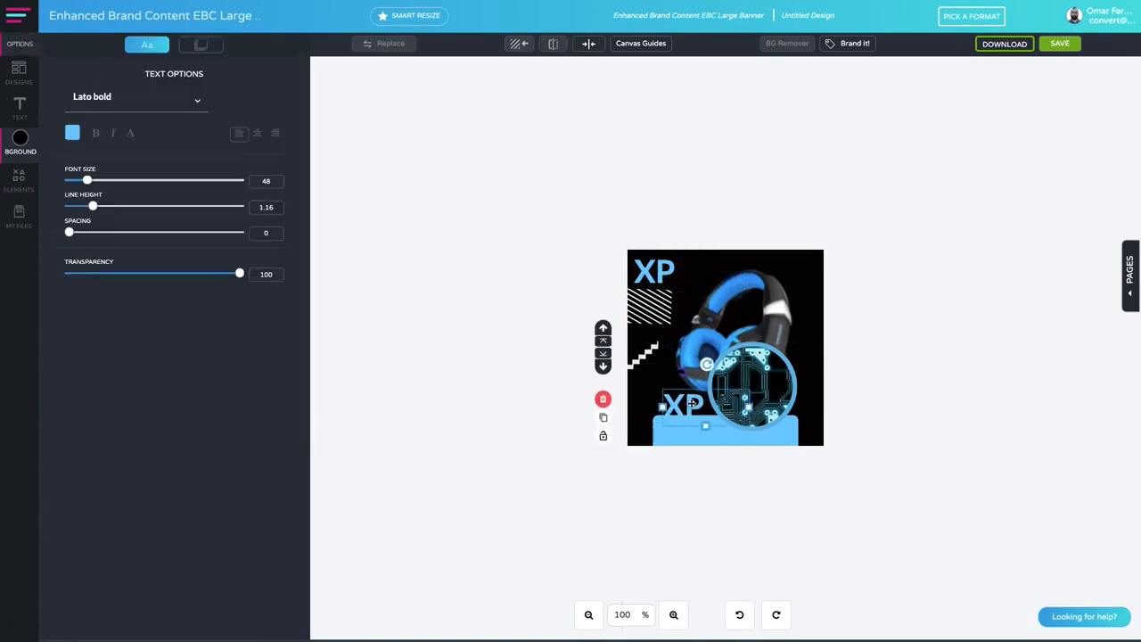
{"action": "left_click", "coordinate": [71, 132]}
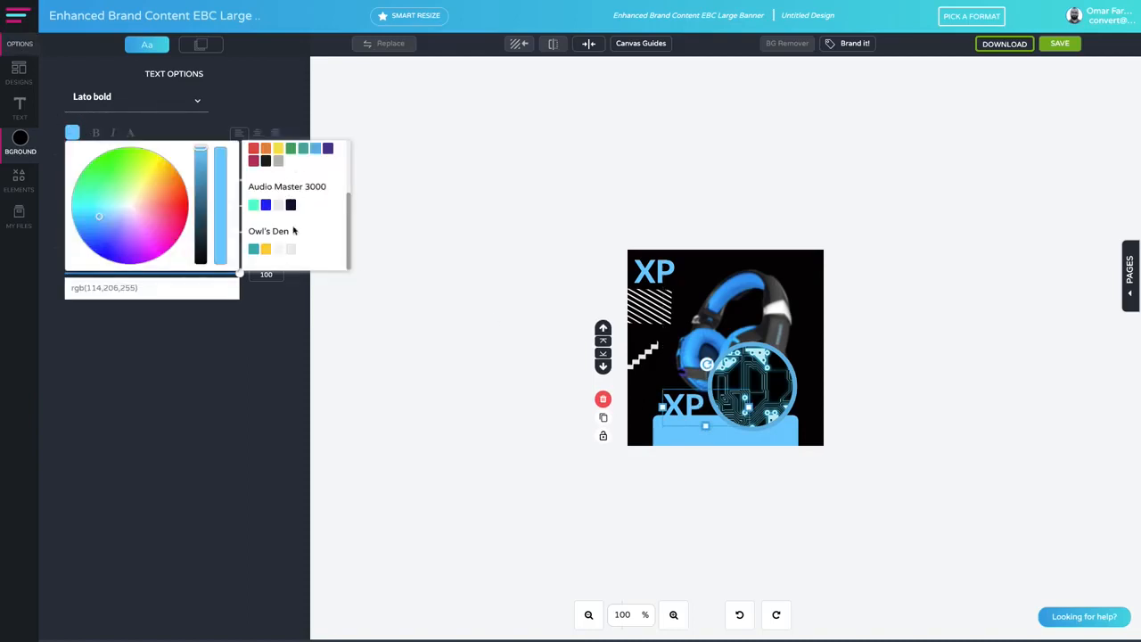
{"action": "left_click", "coordinate": [279, 248]}
{"action": "left_click", "coordinate": [544, 380]}
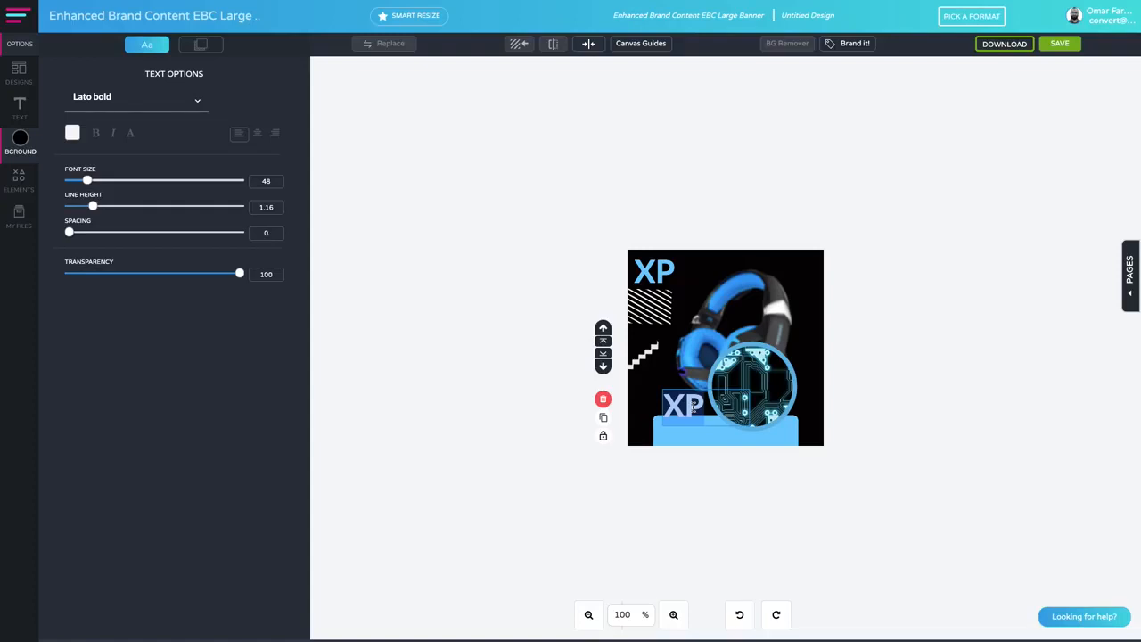
- Change the copied text to "XLR AUDIO SYSTEM" and reduce its font size to 19 to fit the light blue rectangle
{"action": "type", "text": "XLR"}
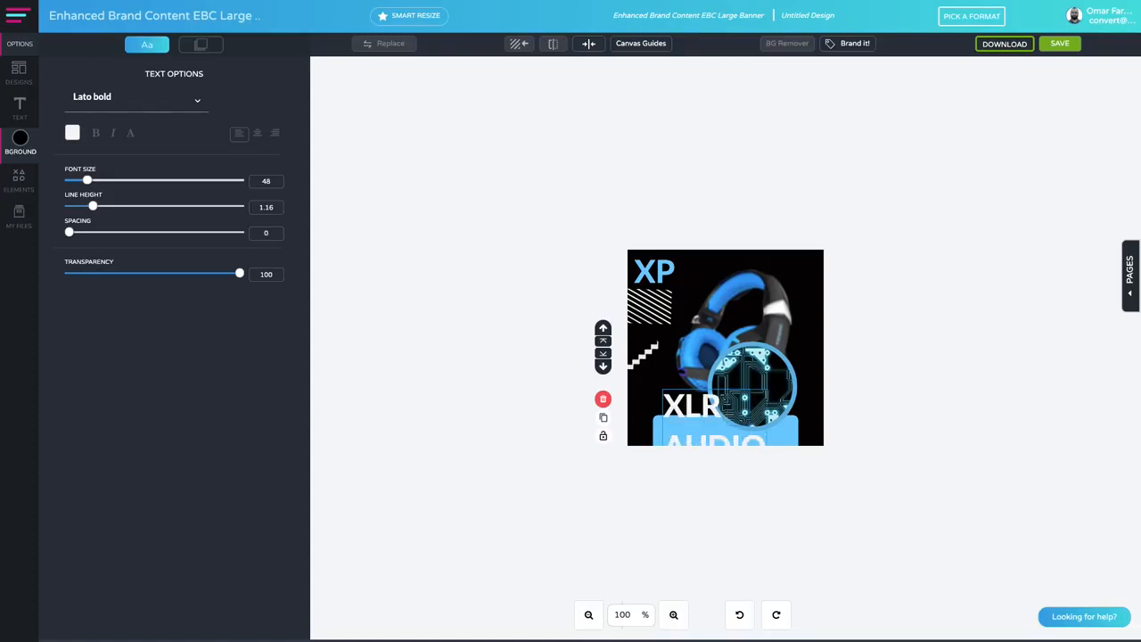
{"action": "left_click", "coordinate": [561, 472]}
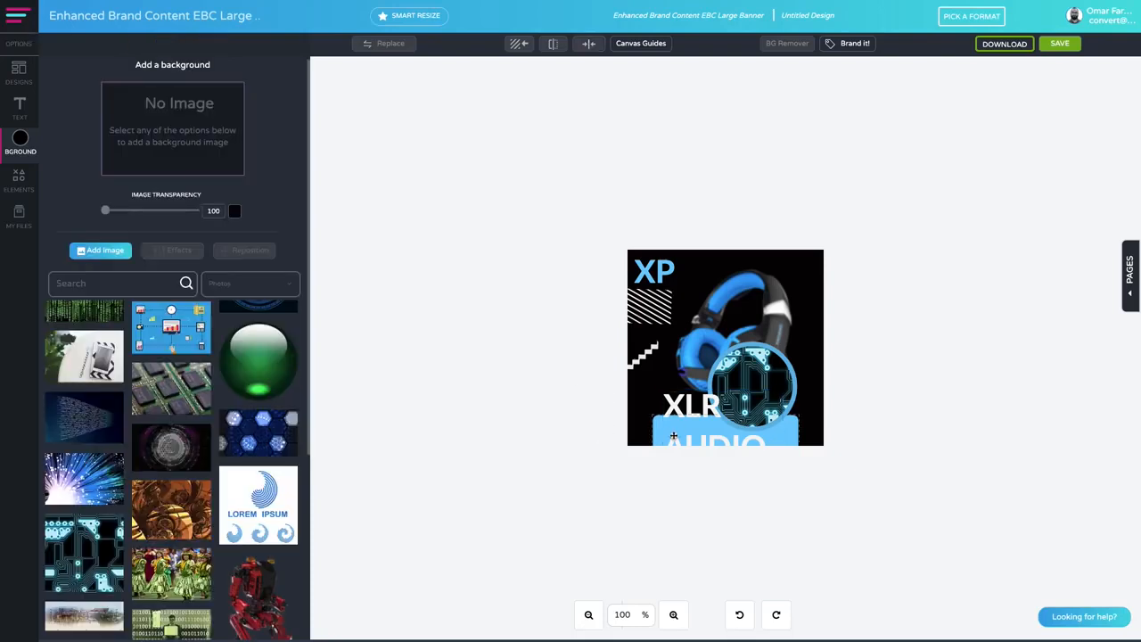
{"action": "left_click", "coordinate": [679, 418]}
{"action": "left_click_drag", "start_coordinate": [87, 180], "coordinate": [75, 180]}
{"action": "mouse_move", "coordinate": [744, 400]}
{"action": "left_mouse_down"}
{"action": "mouse_move", "coordinate": [752, 432]}
{"action": "mouse_move", "coordinate": [760, 397]}
{"action": "left_mouse_up"}
{"action": "left_click", "coordinate": [668, 416]}
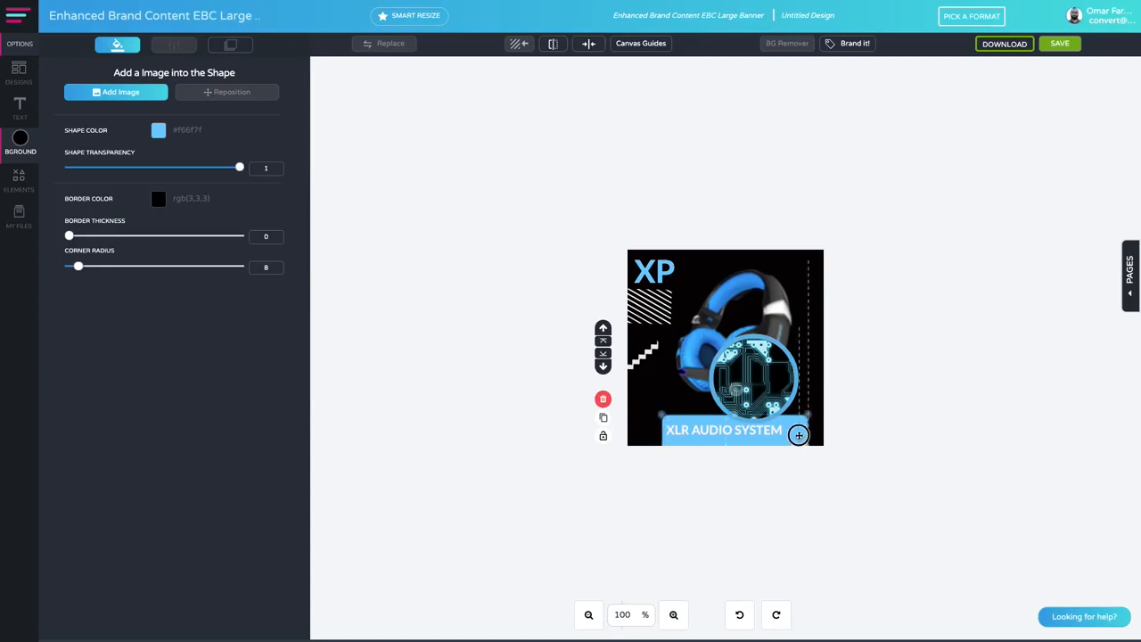
- Wrap the "XLR AUDIO SYSTEM" text onto two lines beside the circle and extend the light blue rectangle upward behind it
{"action": "left_click", "coordinate": [772, 380]}
{"action": "left_click_drag", "start_coordinate": [772, 380], "coordinate": [771, 425]}
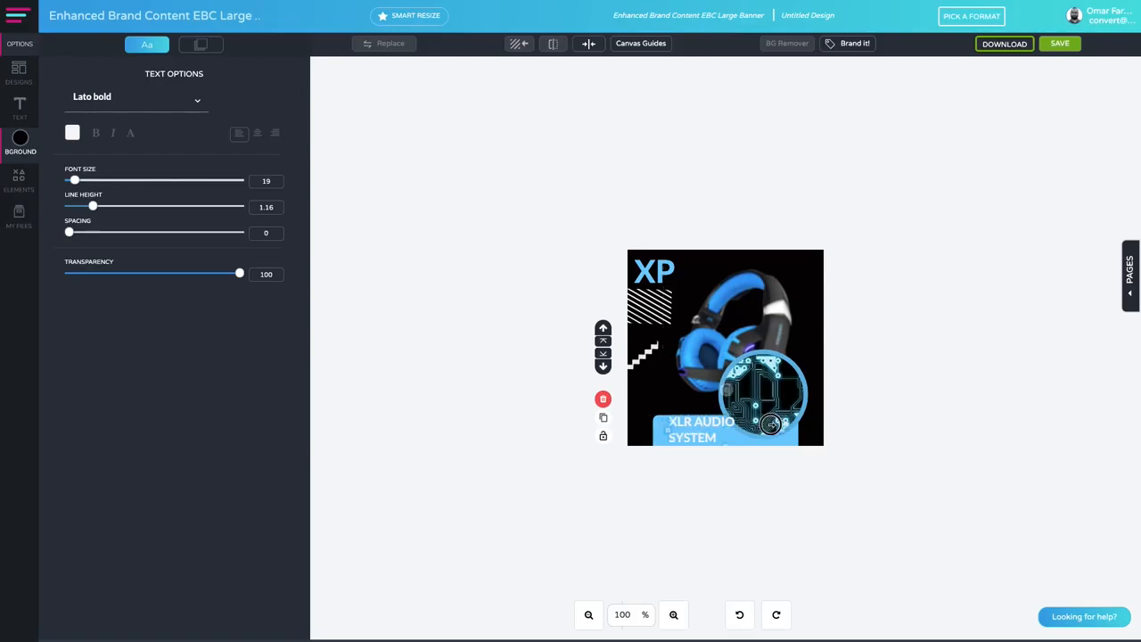
{"action": "left_click", "coordinate": [698, 419]}
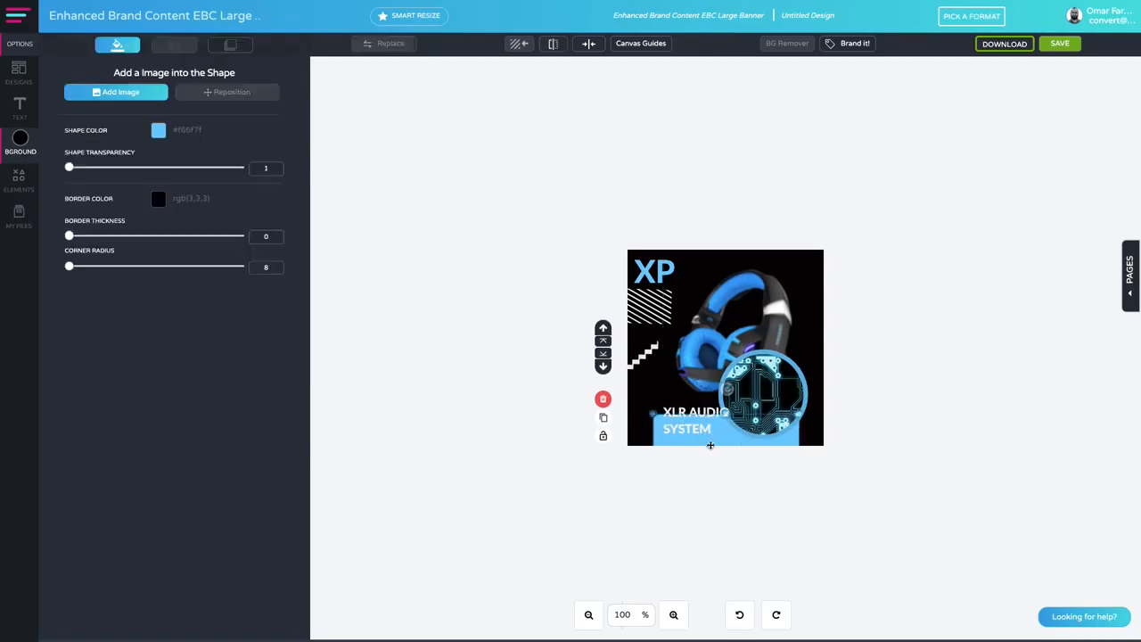
{"action": "left_click_drag", "start_coordinate": [729, 401], "coordinate": [729, 395]}
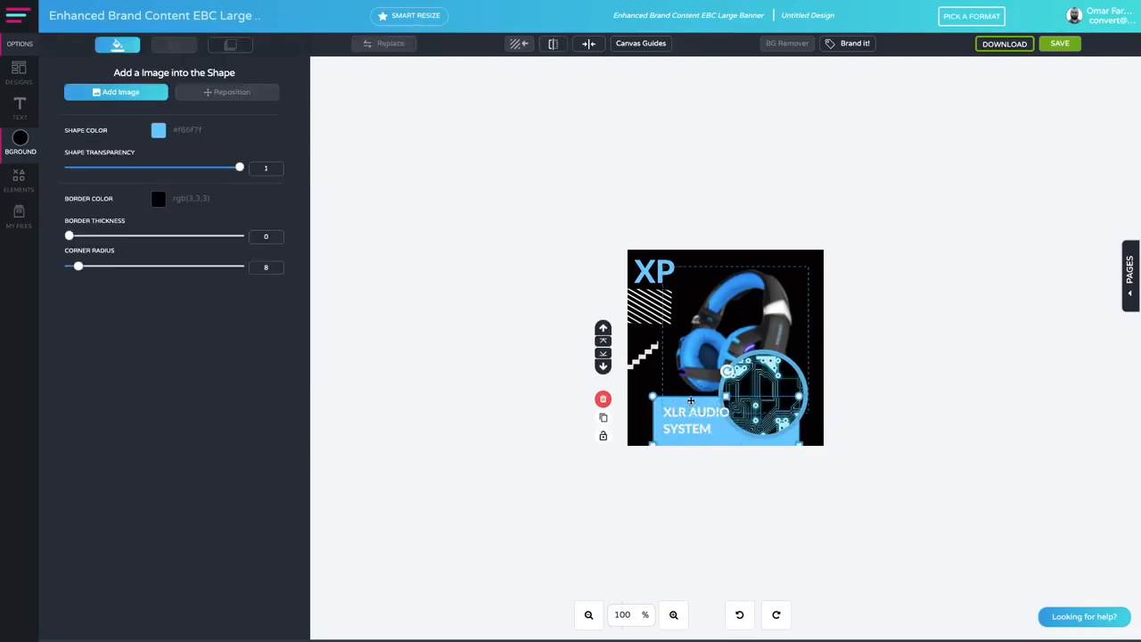
{"action": "left_click", "coordinate": [691, 400]}
- Move the headset up and enlarge the circuit-board circle, placing it over the right ear cup and the rectangle's upper-right corner
{"action": "left_click_drag", "start_coordinate": [748, 355], "coordinate": [752, 329]}
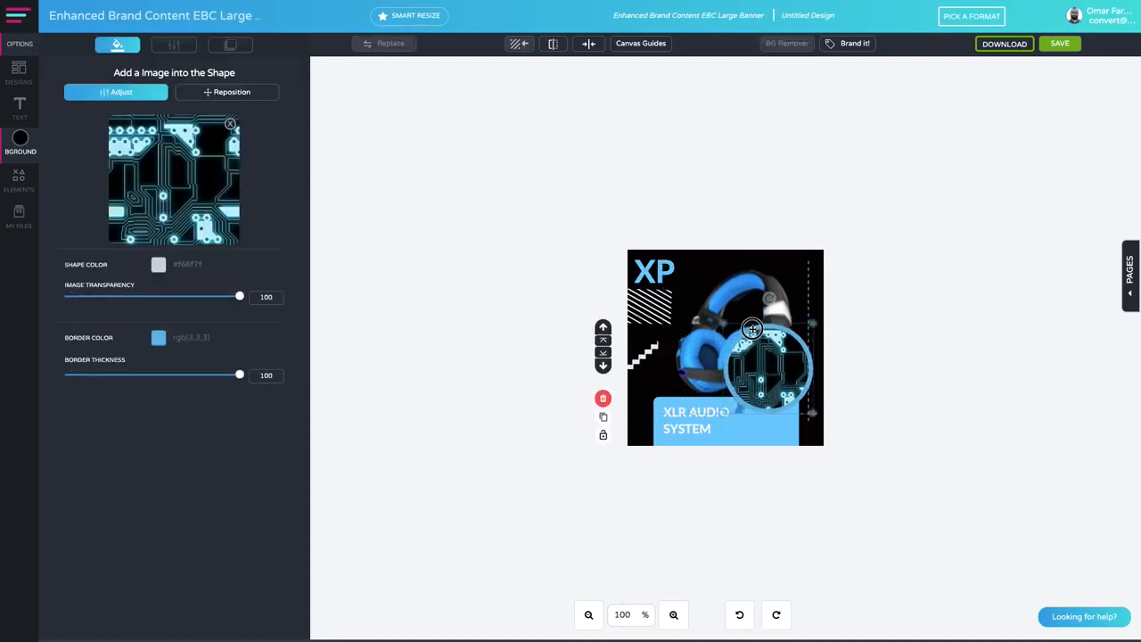
{"action": "left_click", "coordinate": [763, 306]}
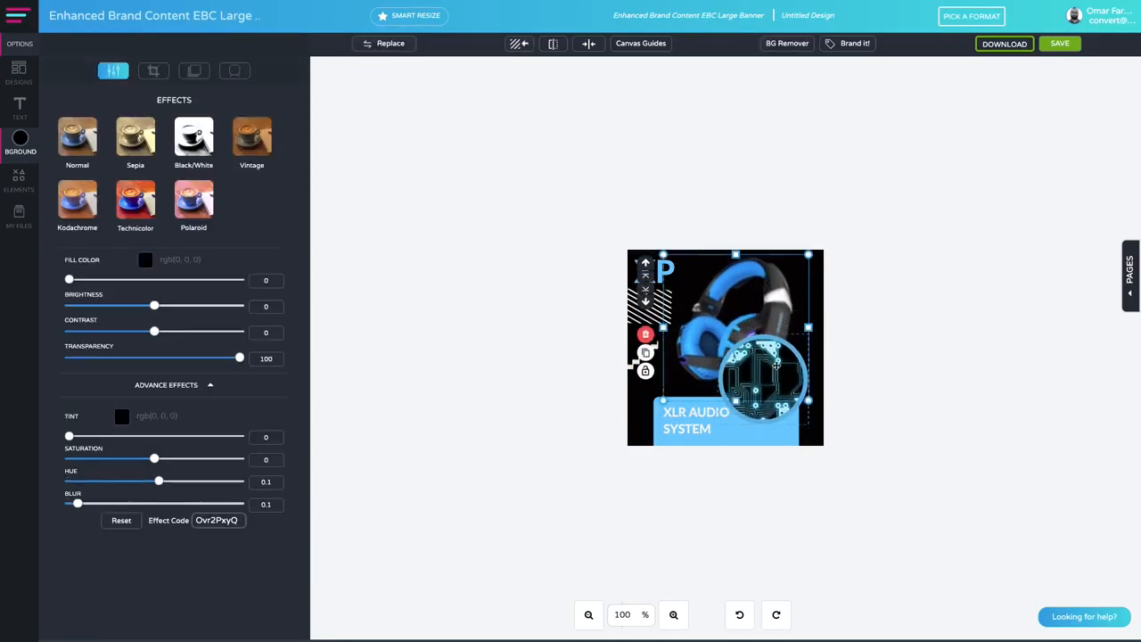
{"action": "left_click", "coordinate": [777, 365]}
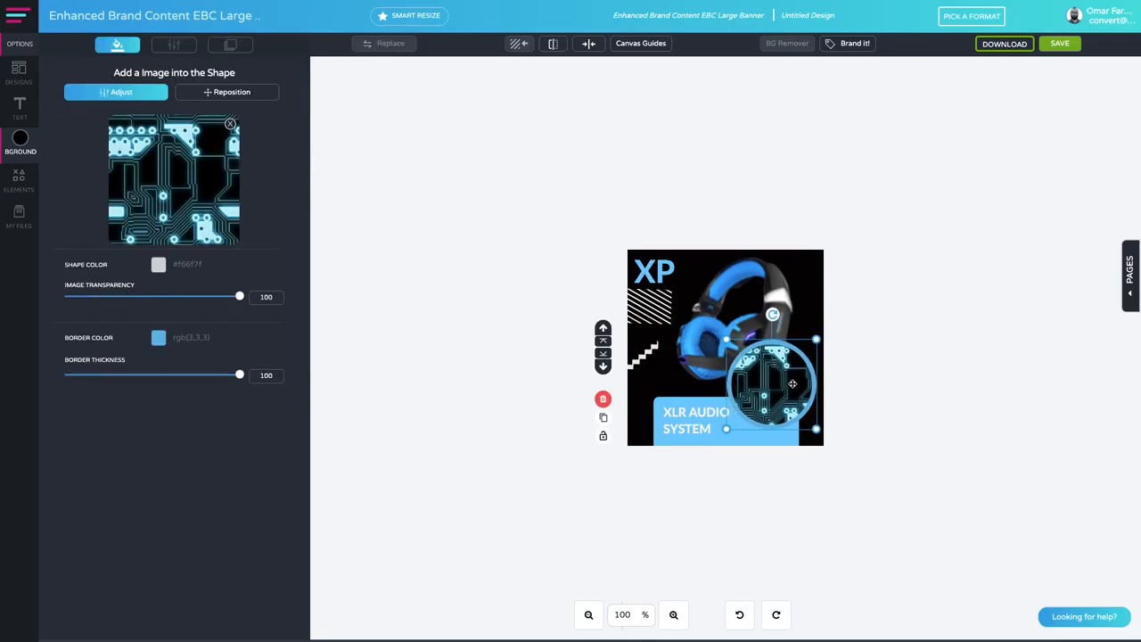
{"action": "left_click_drag", "start_coordinate": [792, 384], "coordinate": [796, 383]}
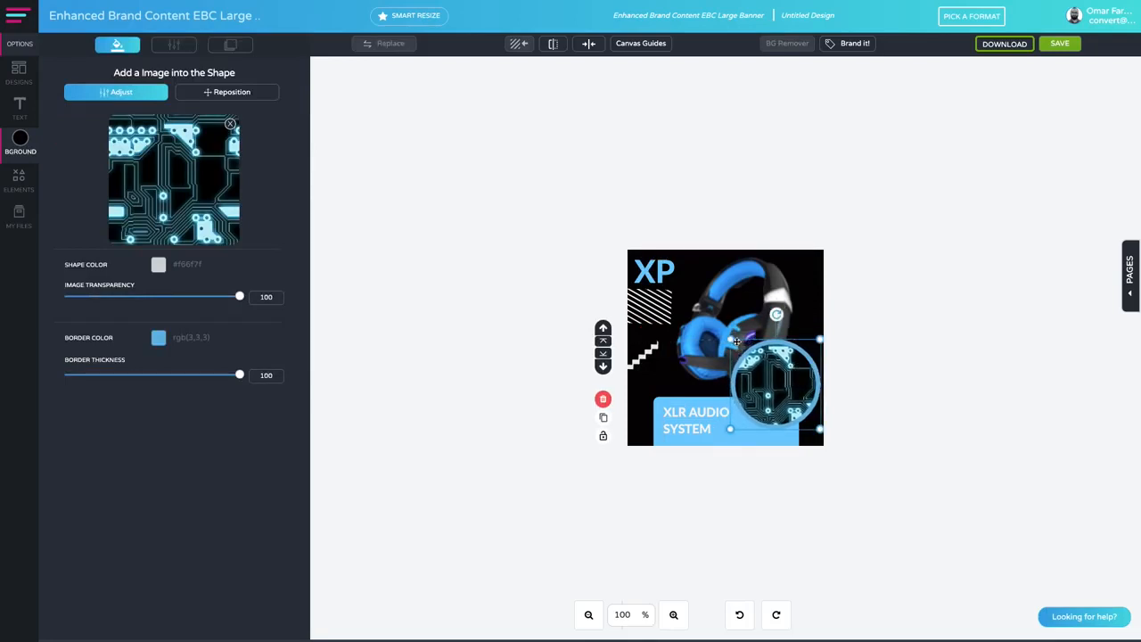
{"action": "left_click_drag", "start_coordinate": [736, 342], "coordinate": [720, 339]}
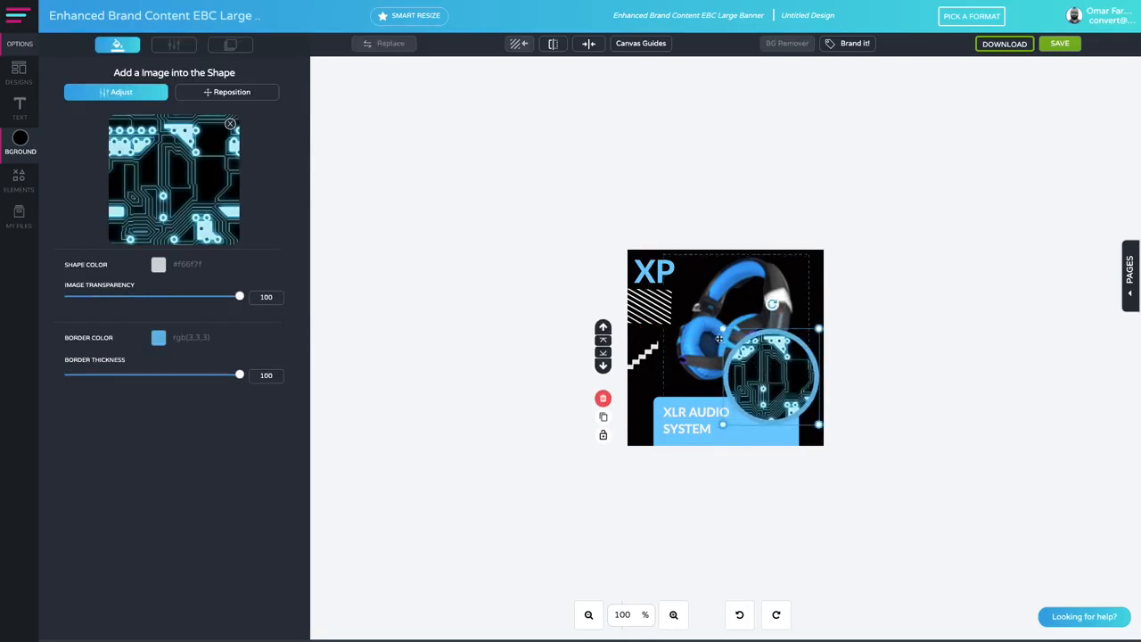
{"action": "left_click", "coordinate": [719, 339]}
- Nudge the headset slightly to the right and lower its opacity so it fades into the black background
{"action": "left_click", "coordinate": [804, 263]}
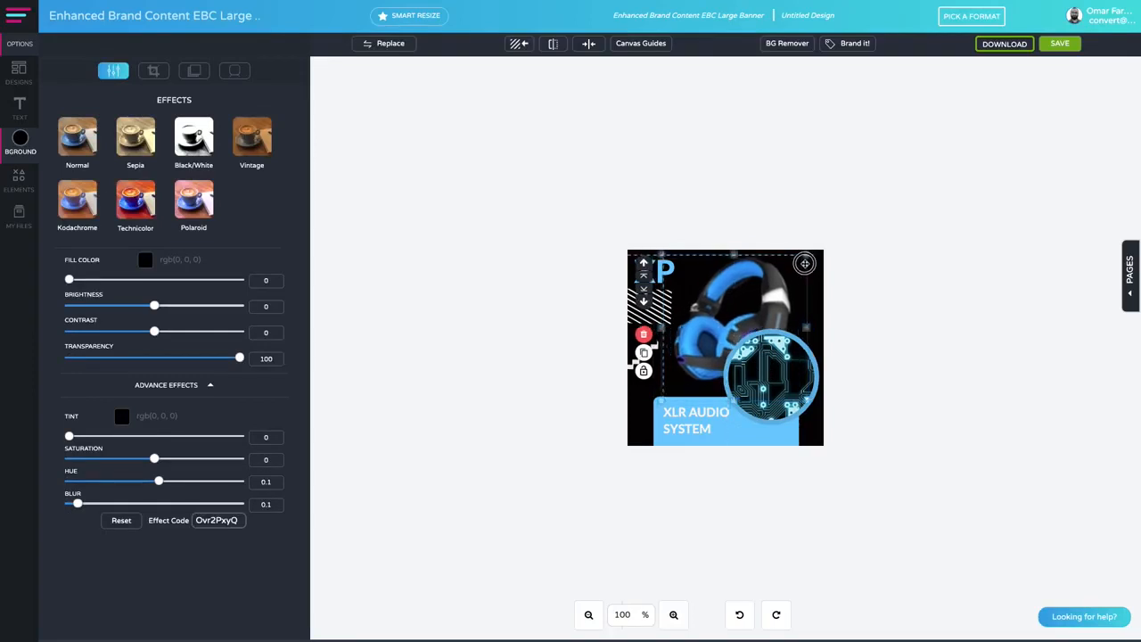
{"action": "left_click_drag", "start_coordinate": [805, 263], "coordinate": [811, 263]}
{"action": "left_click", "coordinate": [830, 303]}
{"action": "left_click", "coordinate": [780, 297]}
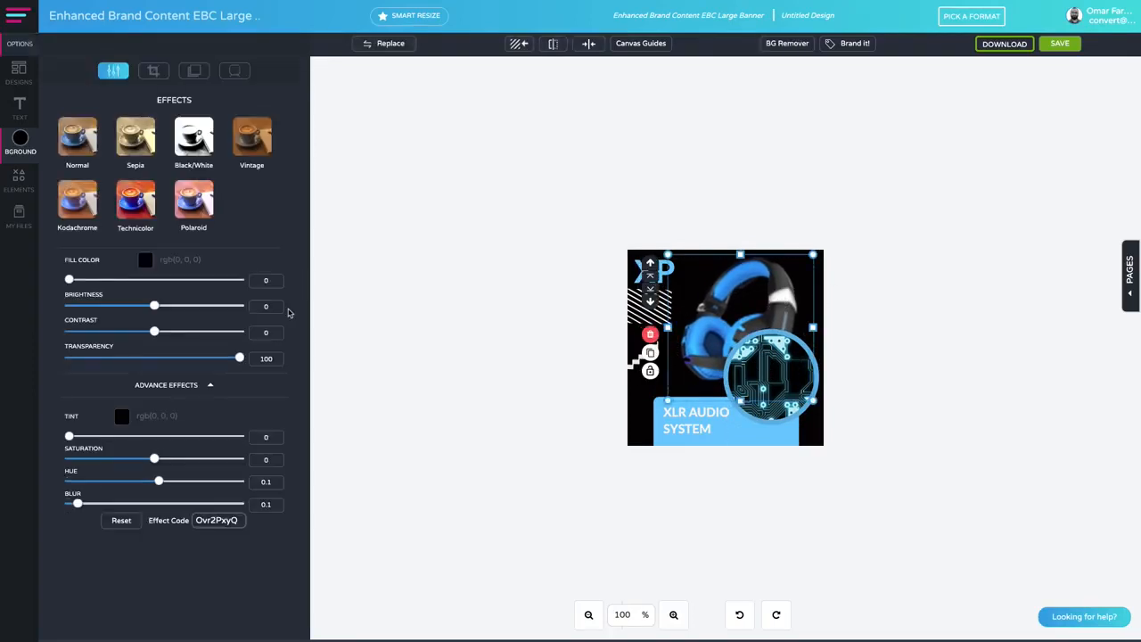
{"action": "left_click_drag", "start_coordinate": [239, 356], "coordinate": [181, 357]}
{"action": "left_click", "coordinate": [614, 479]}
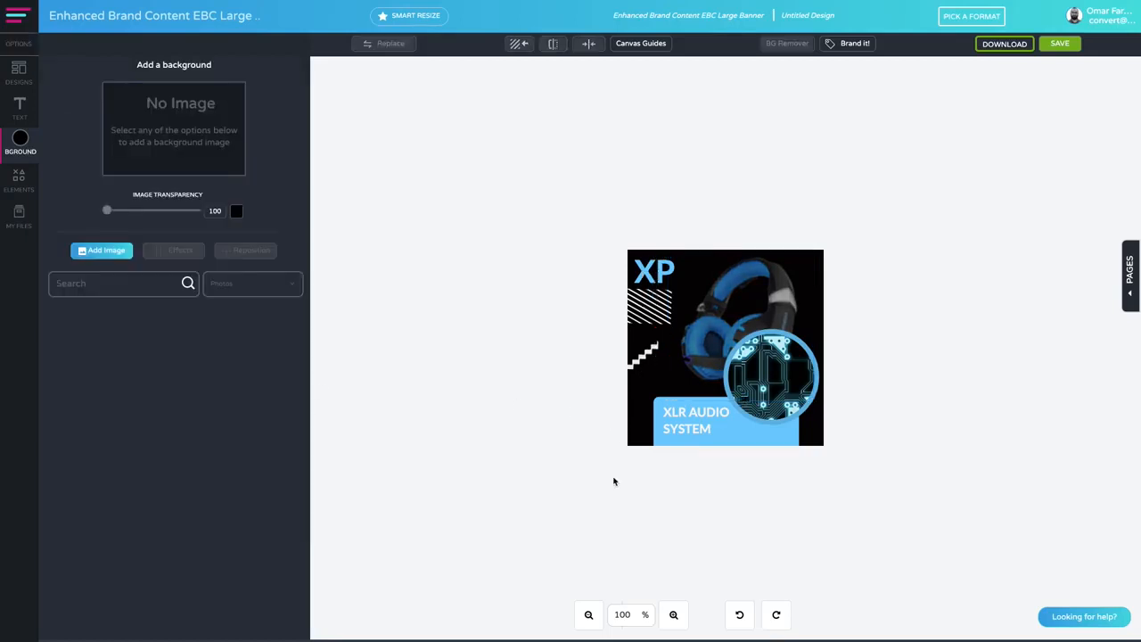
- Enlarge the XP text and the white striped pattern together
{"action": "left_click", "coordinate": [655, 270]}
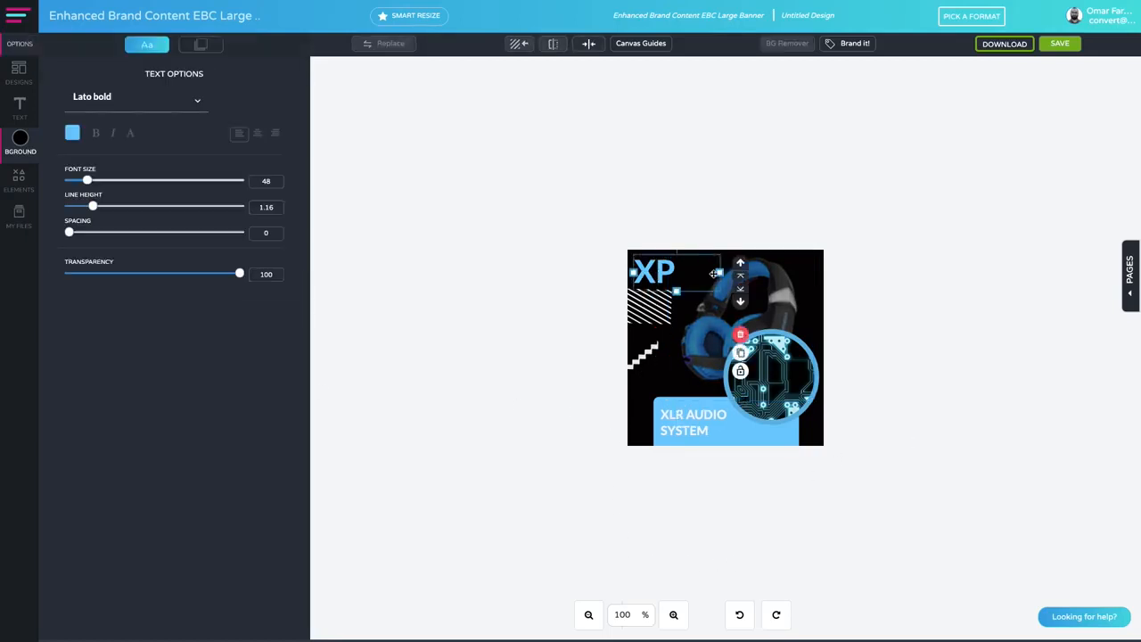
{"action": "left_click", "coordinate": [644, 303], "text": "shift"}
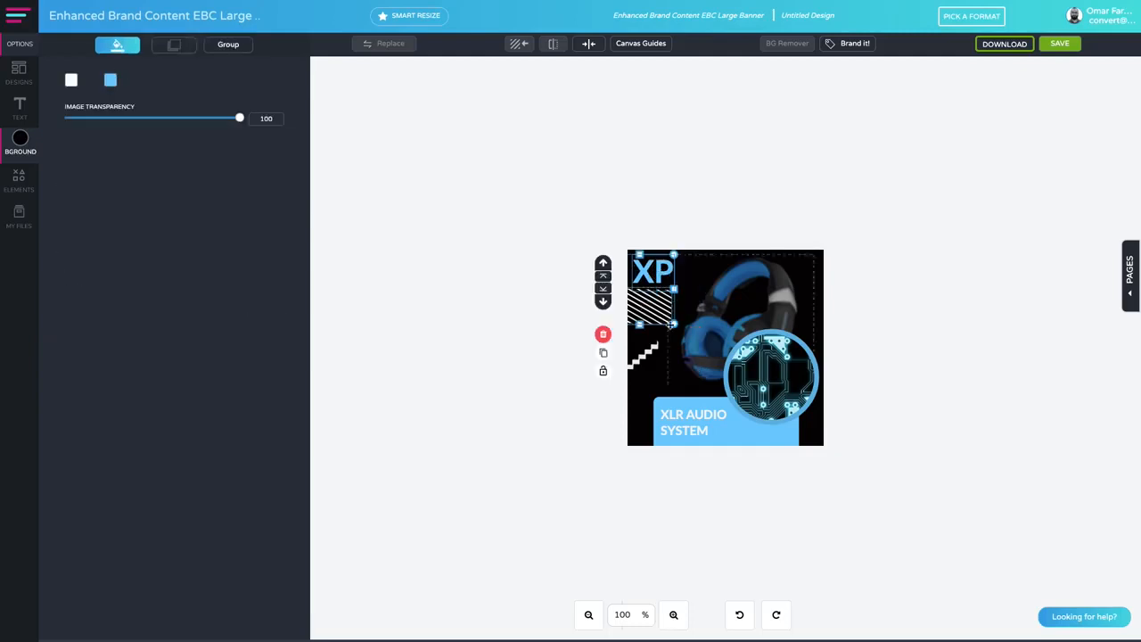
{"action": "left_click_drag", "start_coordinate": [673, 325], "coordinate": [694, 337]}
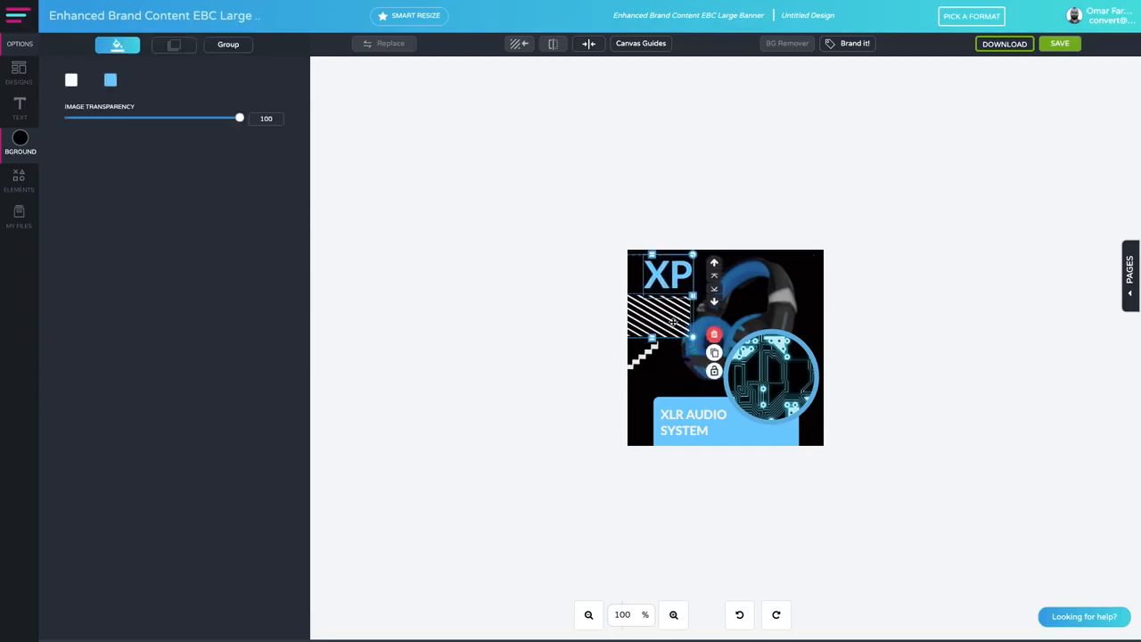
- Shift the zigzag line slightly down and left, and nudge the striped pattern and XP text a little to the left
{"action": "left_click", "coordinate": [650, 350]}
{"action": "left_click", "coordinate": [682, 356]}
{"action": "left_click", "coordinate": [681, 319]}
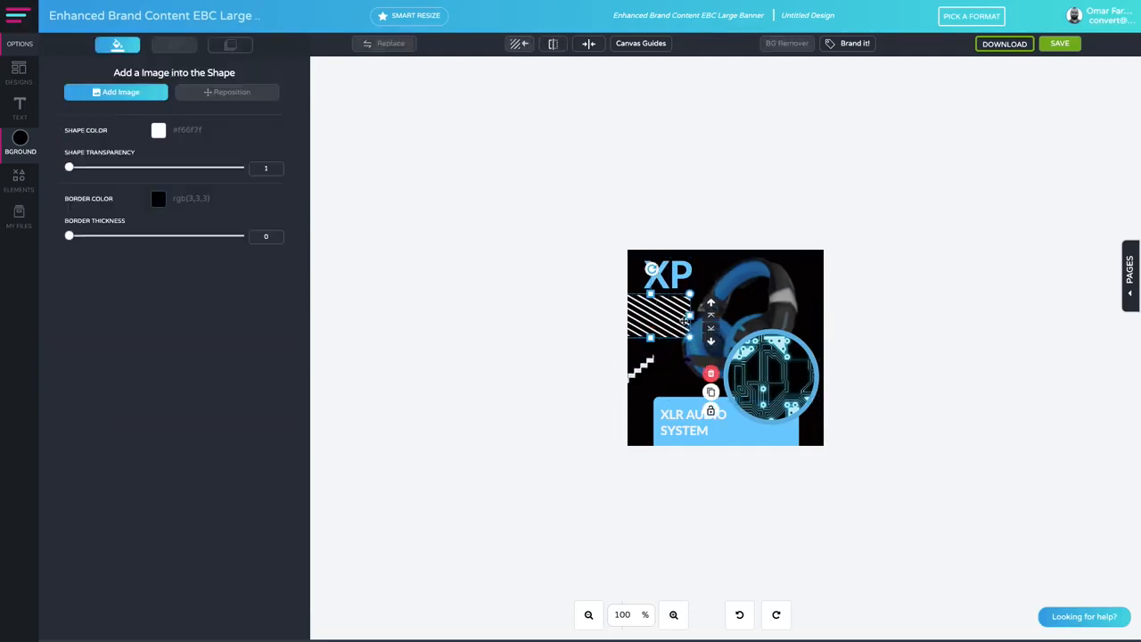
{"action": "left_click_drag", "start_coordinate": [681, 319], "coordinate": [678, 319]}
{"action": "left_click", "coordinate": [675, 278]}
{"action": "left_click", "coordinate": [597, 333]}
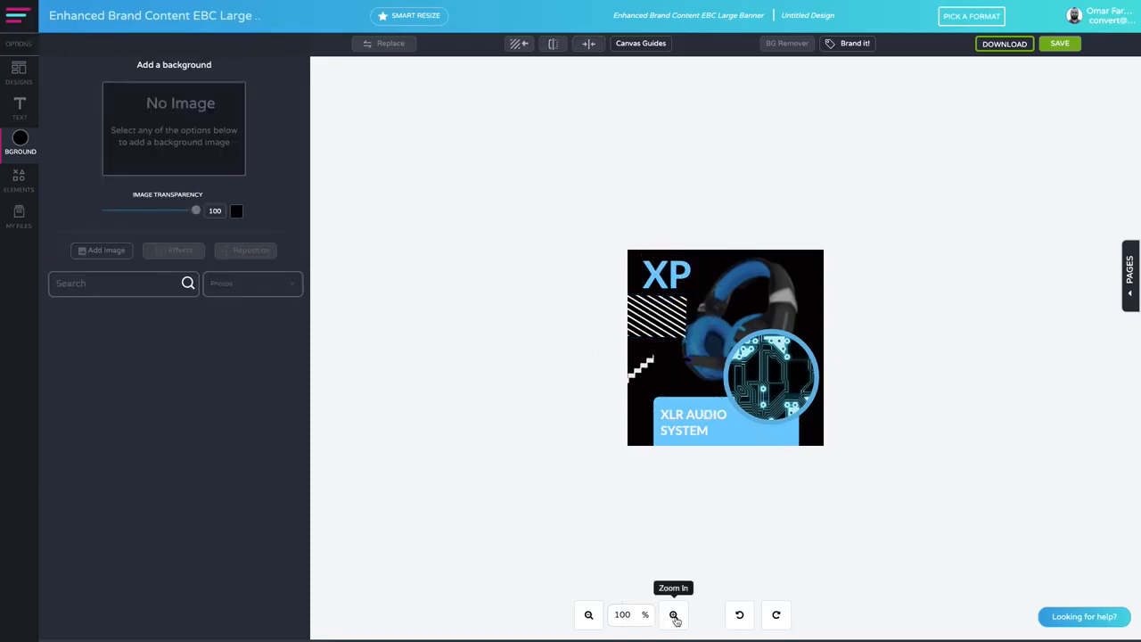
- Download the XP headset design as a Web Optimized JPG
{"action": "left_click", "coordinate": [1016, 45]}
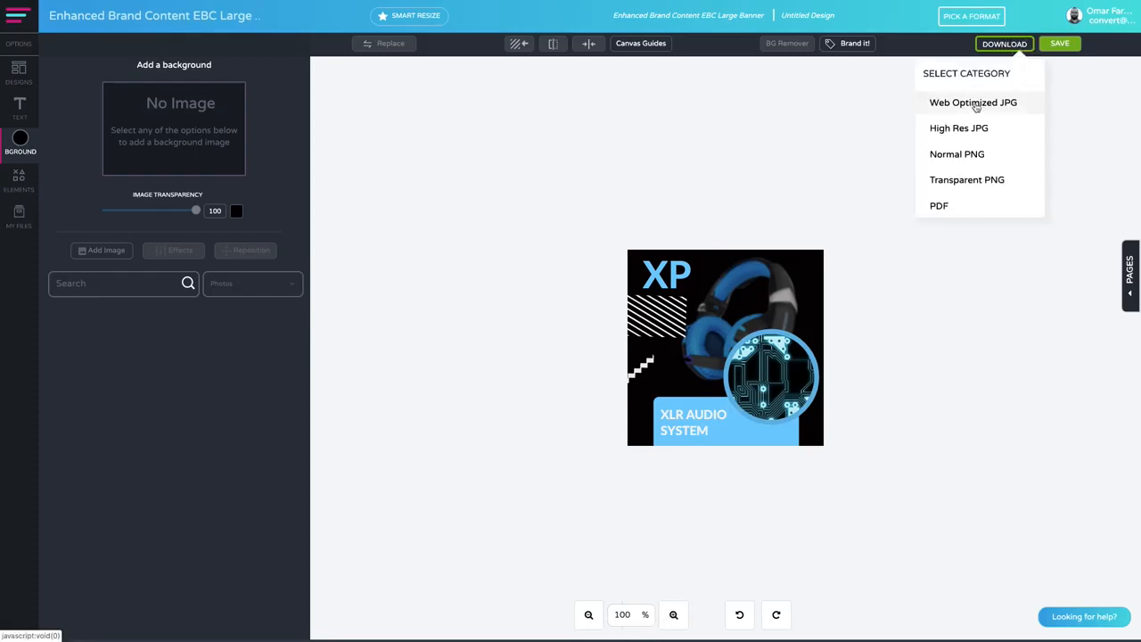
{"action": "left_click", "coordinate": [975, 103]}
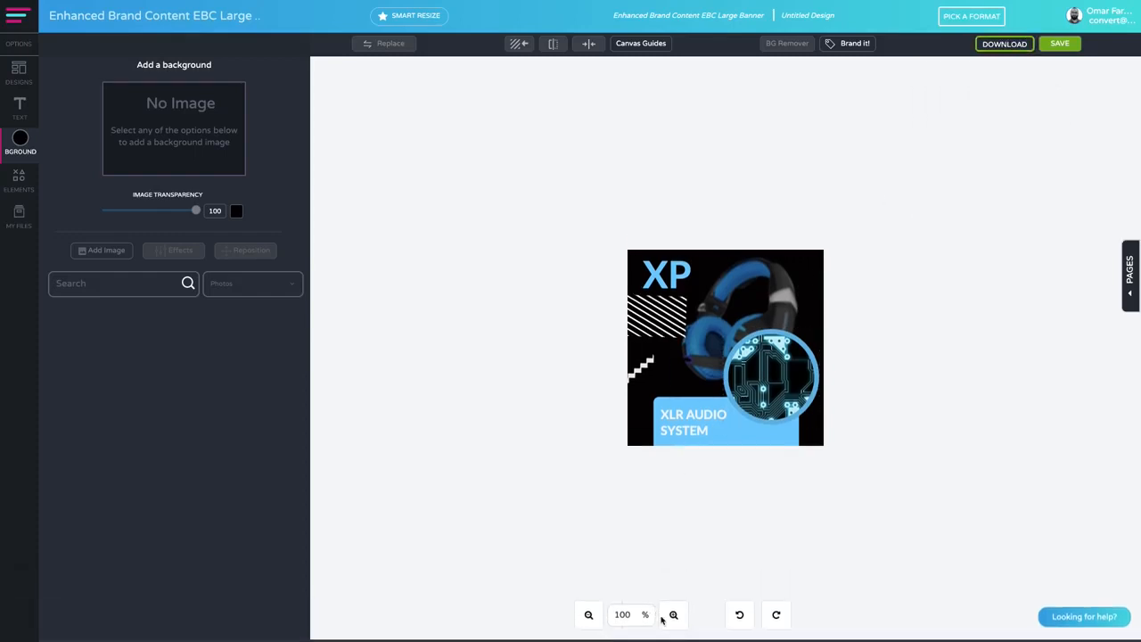
- Enlarge the canvas view to 195% to examine the finished XP headset graphic
{"action": "left_click", "coordinate": [674, 614]}
{"action": "left_click", "coordinate": [675, 617]}
{"action": "left_click", "coordinate": [675, 616]}
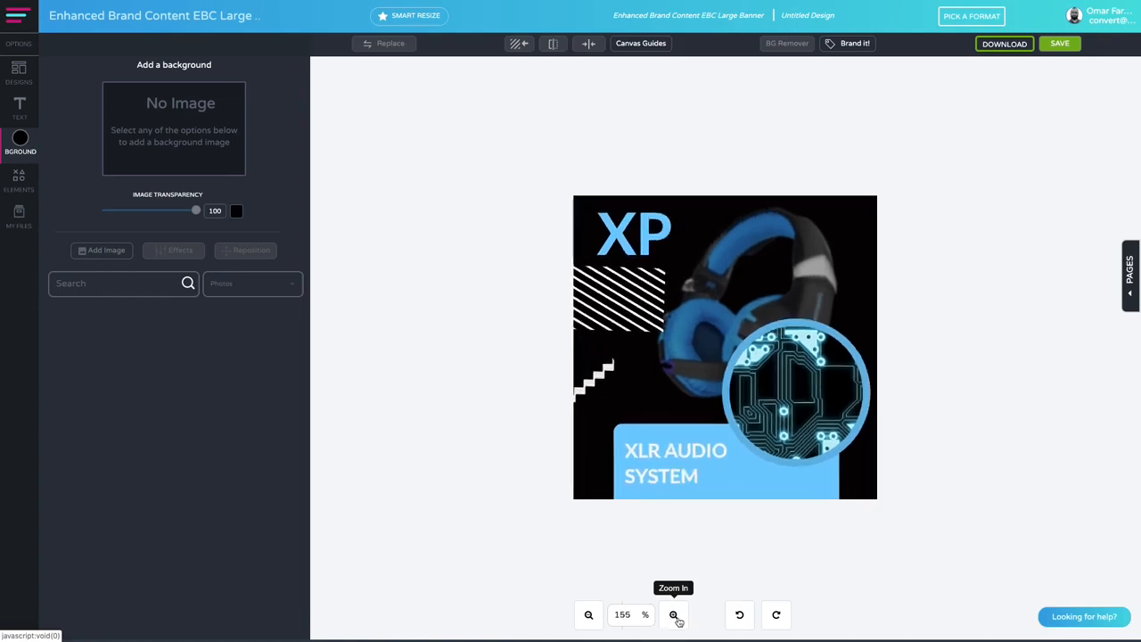
{"action": "left_click", "coordinate": [675, 617]}
{"action": "left_click", "coordinate": [675, 617]}
{"action": "left_click", "coordinate": [676, 617]}
{"action": "left_click", "coordinate": [675, 617]}
{"action": "left_click", "coordinate": [675, 616]}
{"action": "left_click", "coordinate": [675, 617]}
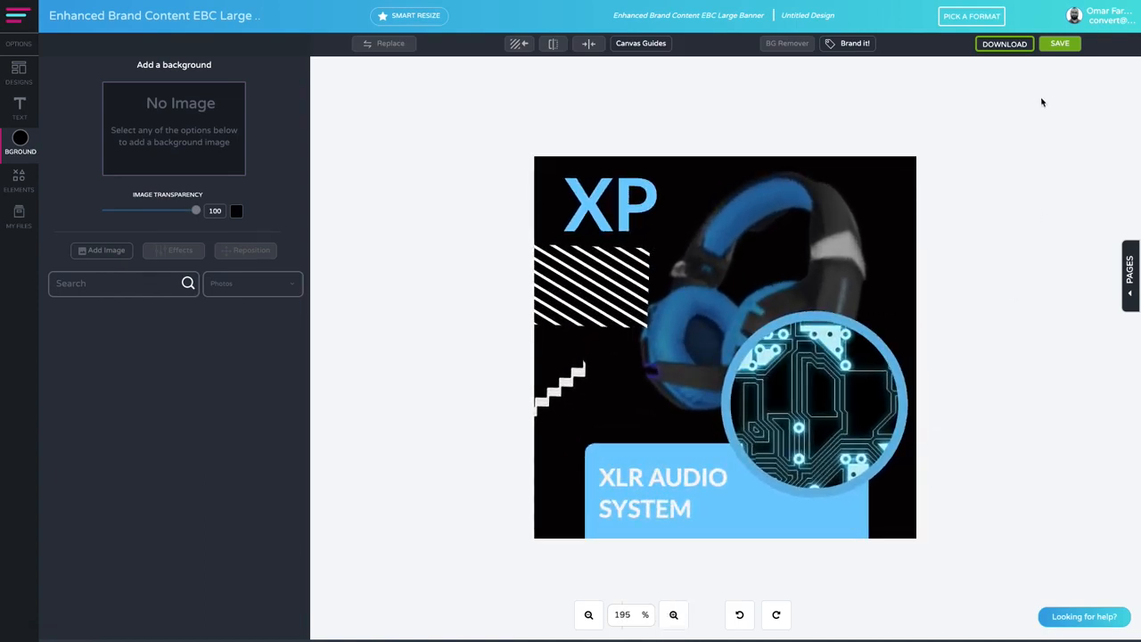
- Download the XP headset design as a High Res JPG
{"action": "left_click", "coordinate": [1002, 49]}
{"action": "left_click", "coordinate": [976, 128]}
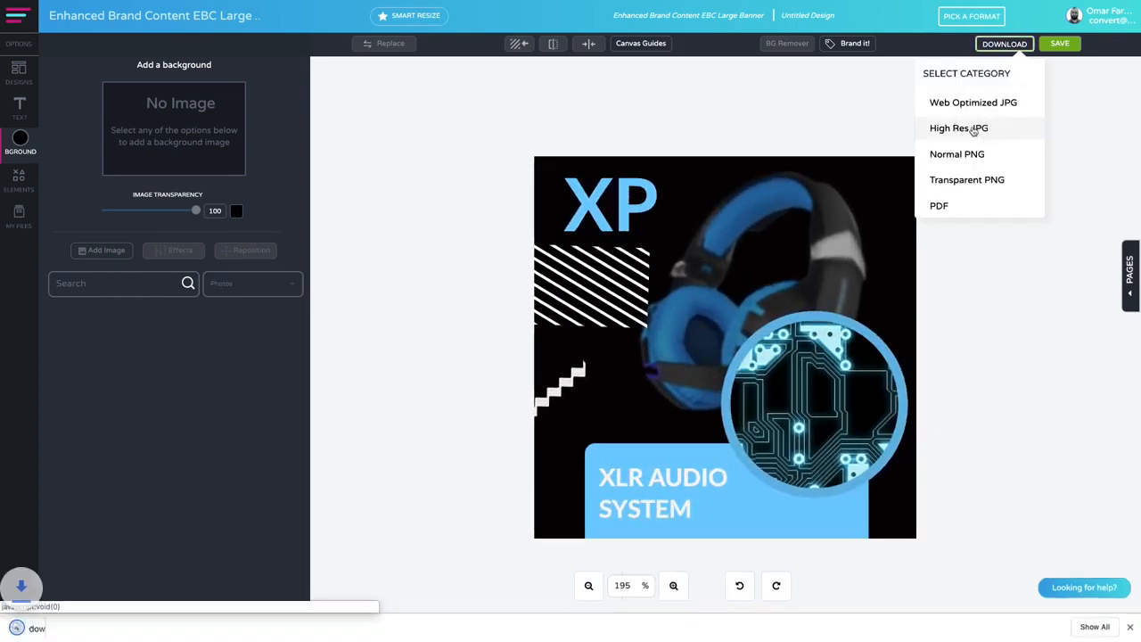
- Open the free image library to replace the circuit-board picture inside the blue circle frame
{"action": "left_click", "coordinate": [1130, 626]}
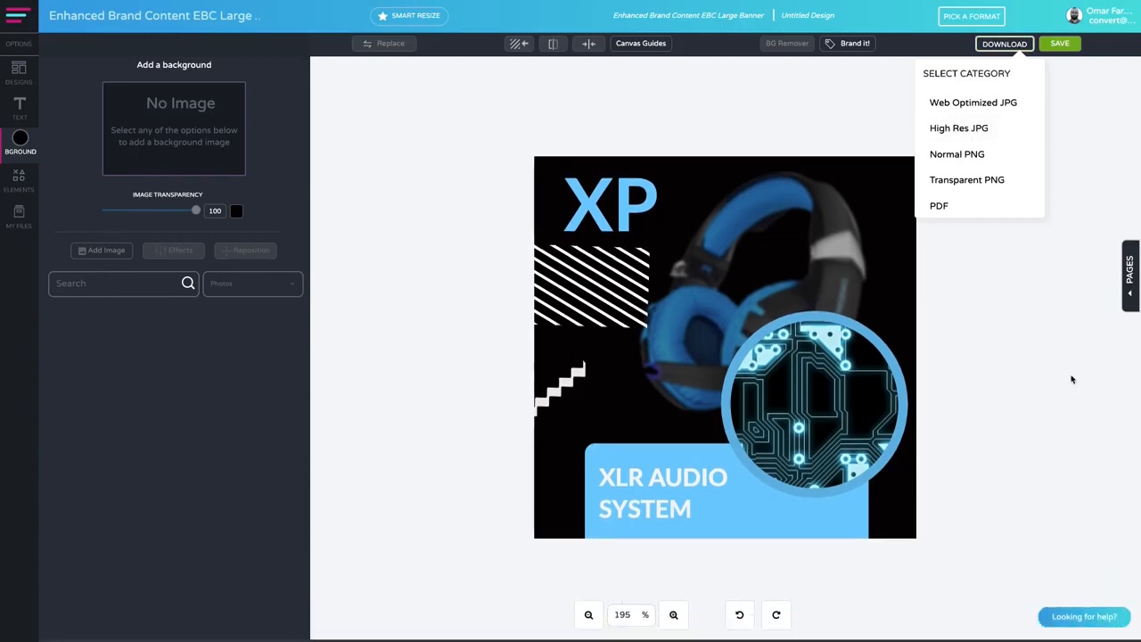
{"action": "left_click", "coordinate": [895, 387]}
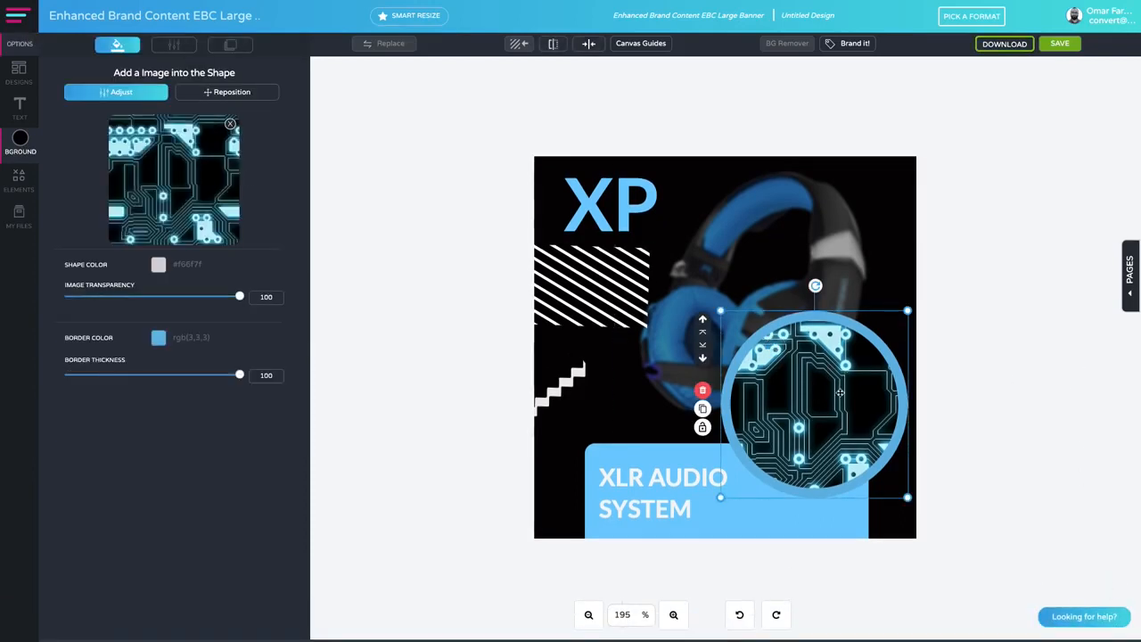
{"action": "left_click", "coordinate": [173, 178]}
{"action": "left_click", "coordinate": [141, 118]}
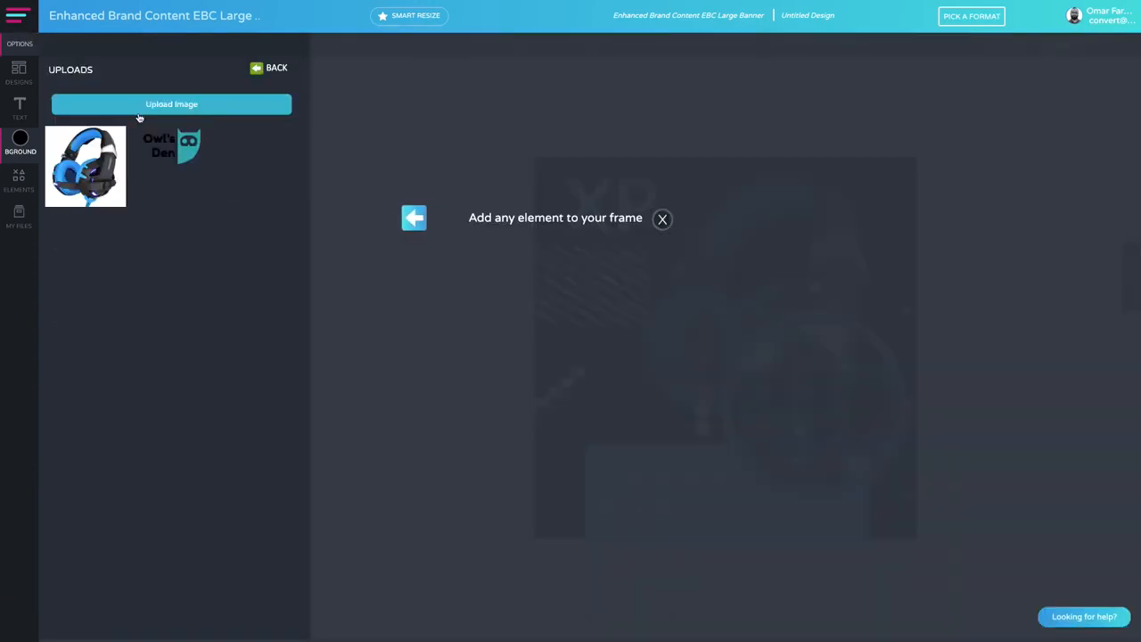
{"action": "left_click", "coordinate": [270, 70]}
{"action": "left_click", "coordinate": [165, 182]}
- Search the free images for microphone pictures and fill the circle with the gray photo of a round mesh microphone head
{"action": "left_click", "coordinate": [119, 102]}
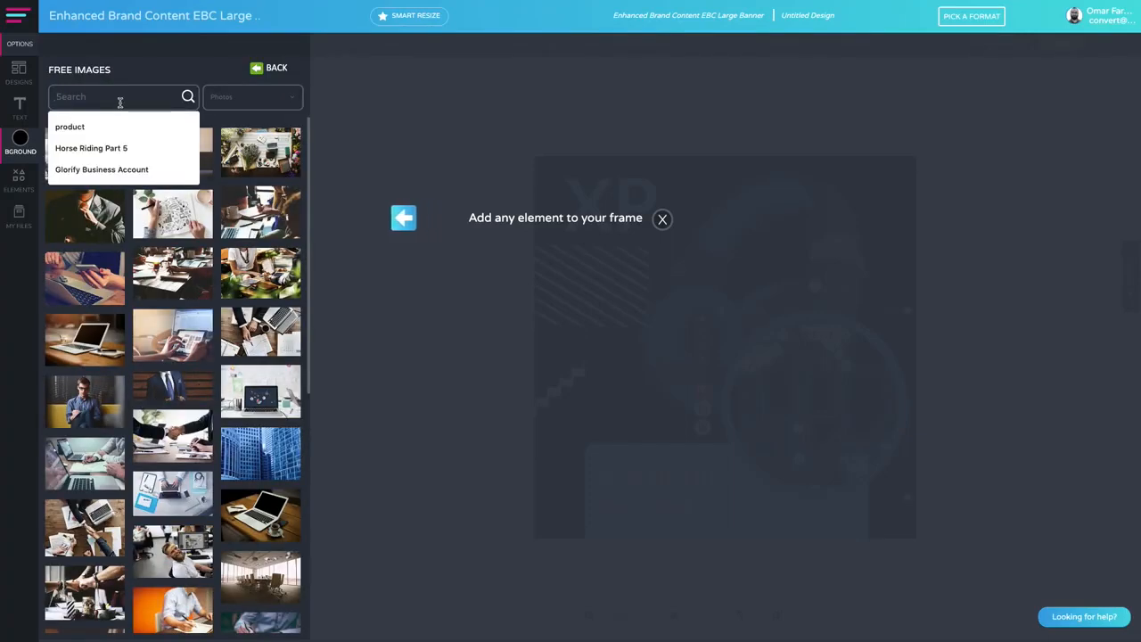
{"action": "type", "text": "microp"}
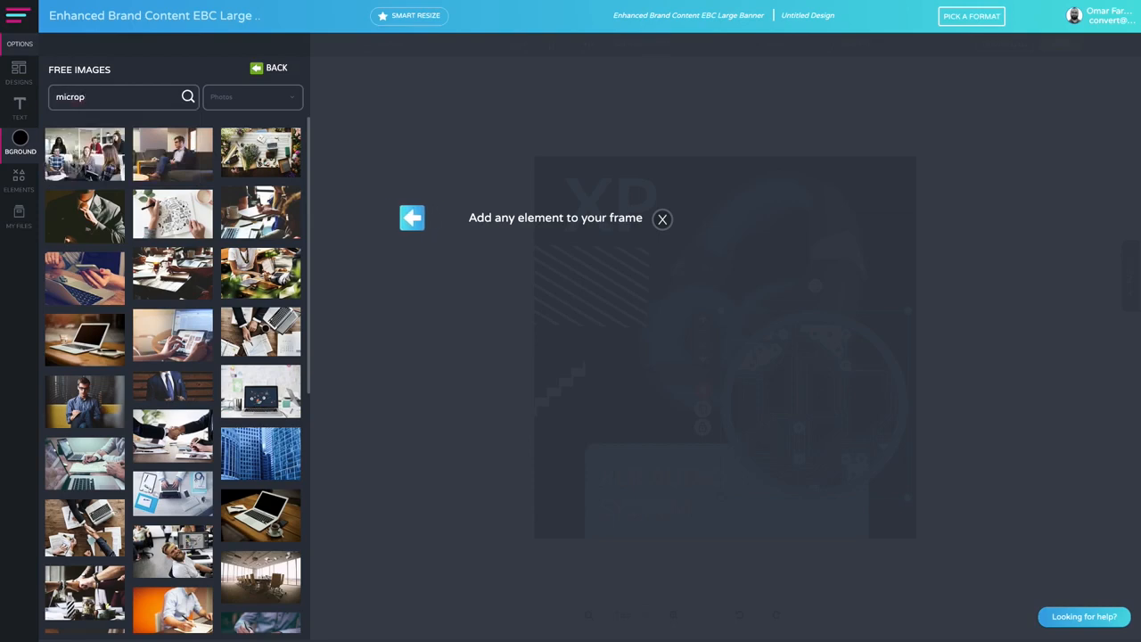
{"action": "type", "text": "hone"}
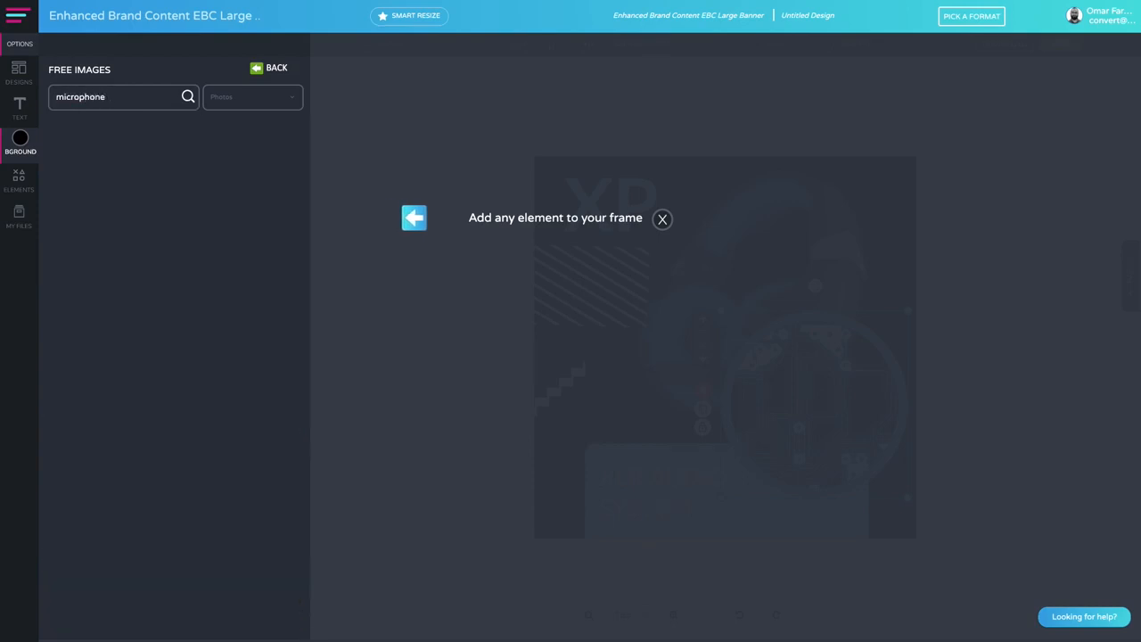
{"action": "scroll", "coordinate": [195, 368], "scroll_direction": "down", "scroll_amount": 2}
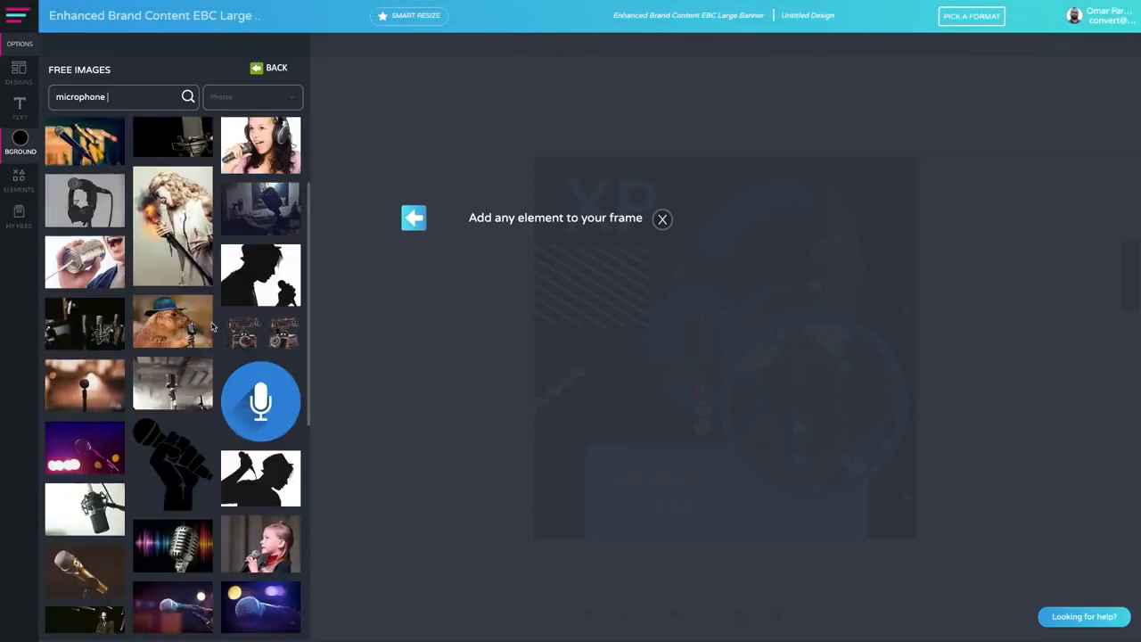
{"action": "scroll", "coordinate": [182, 451], "scroll_direction": "down", "scroll_amount": 15}
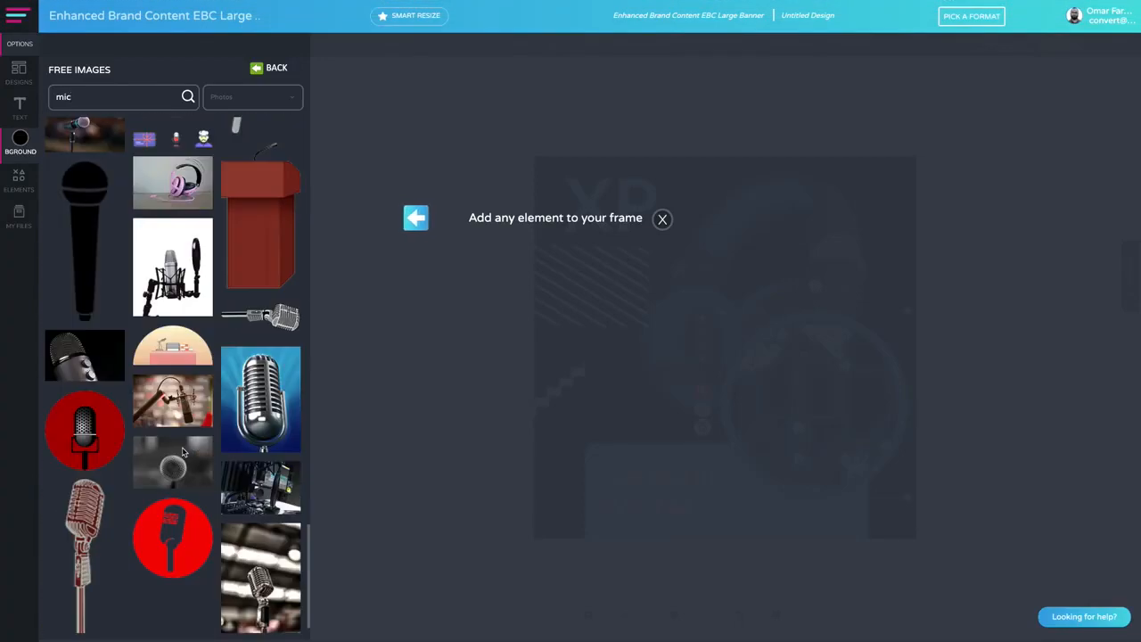
{"action": "scroll", "coordinate": [182, 451], "scroll_direction": "down", "scroll_amount": 1}
{"action": "left_click", "coordinate": [182, 451]}
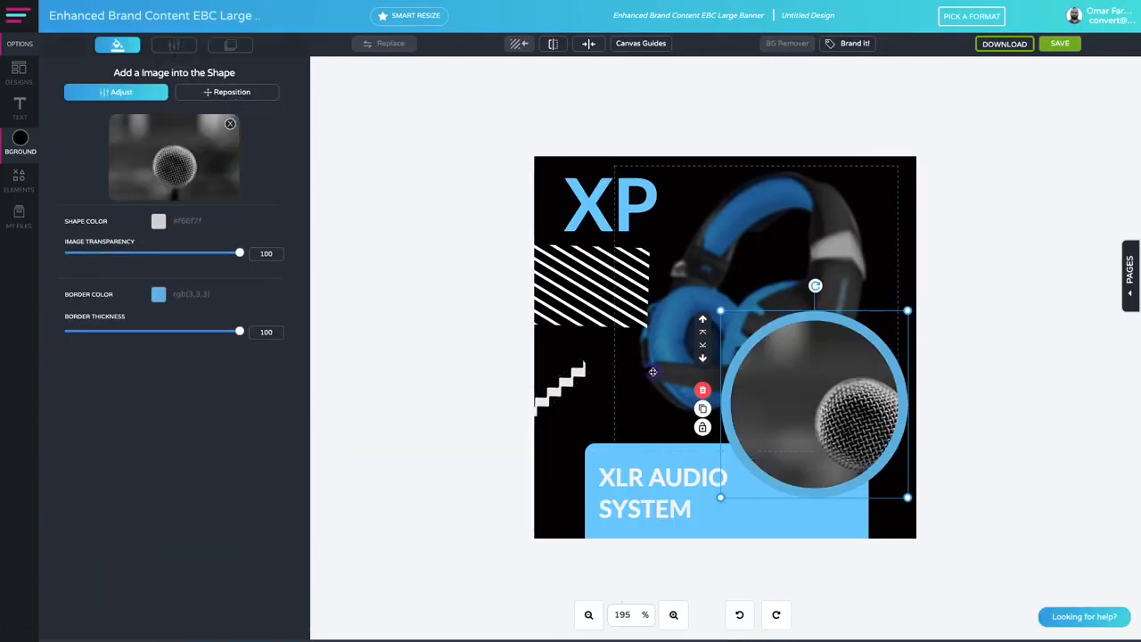
- Reposition the microphone photo in the circle with zoom 0.3 and vertical offset 300, shifting it horizontally so the mic head fills most of the frame
{"action": "left_click", "coordinate": [237, 92]}
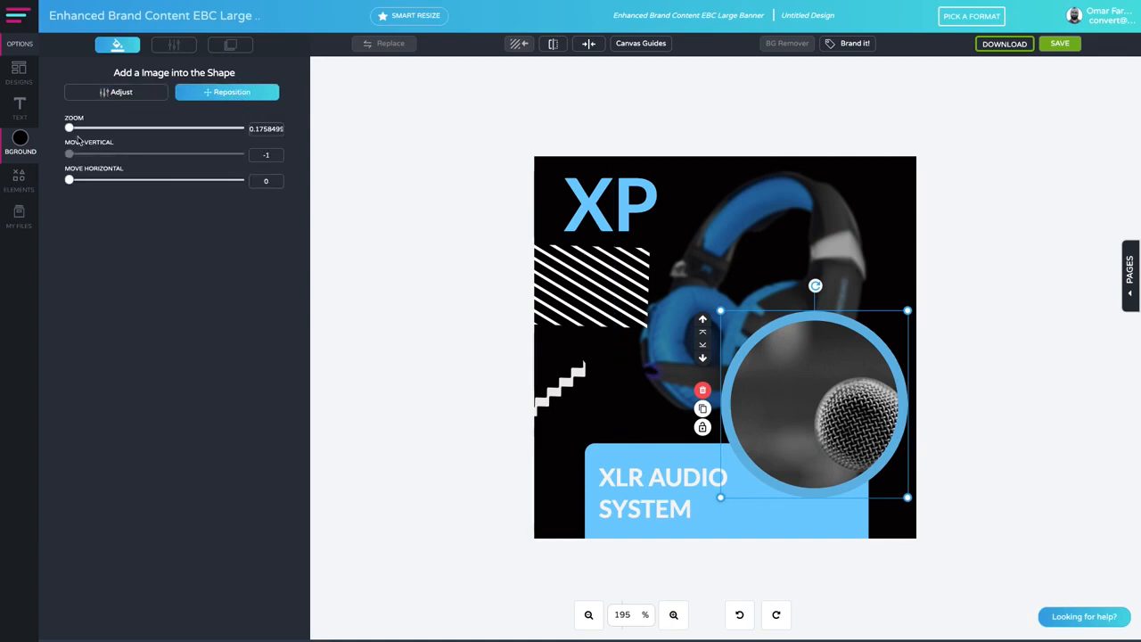
{"action": "left_click_drag", "start_coordinate": [73, 131], "coordinate": [89, 128]}
{"action": "left_click_drag", "start_coordinate": [71, 181], "coordinate": [119, 181]}
{"action": "left_click_drag", "start_coordinate": [70, 154], "coordinate": [152, 181]}
{"action": "mouse_move", "coordinate": [91, 131]}
{"action": "left_mouse_down"}
{"action": "mouse_move", "coordinate": [67, 140]}
{"action": "mouse_move", "coordinate": [72, 131]}
{"action": "left_mouse_up"}
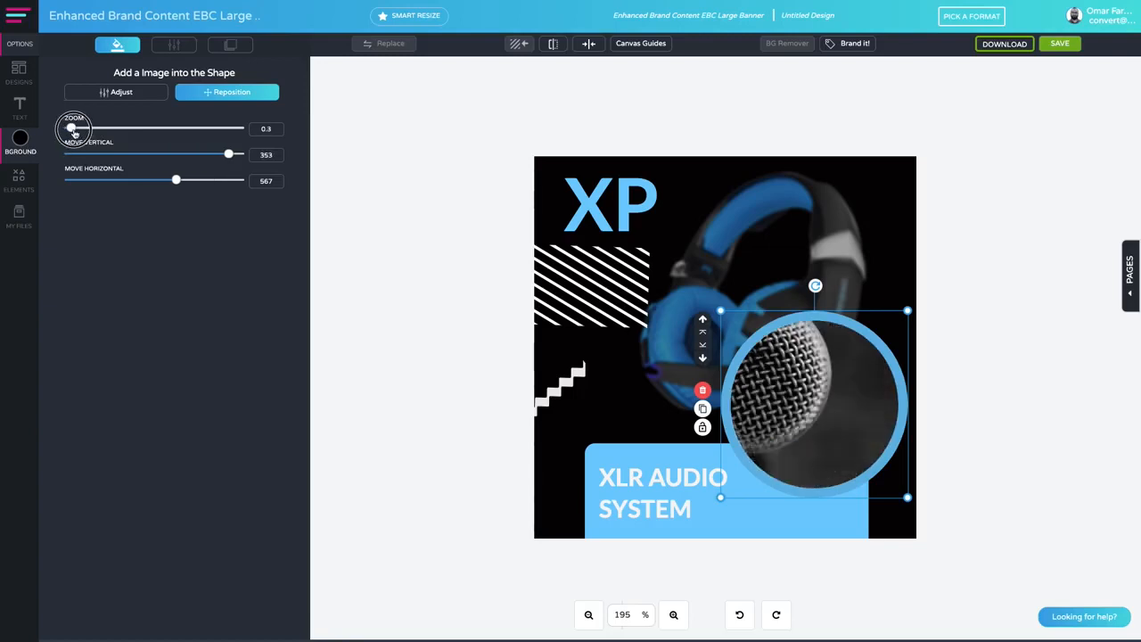
{"action": "left_click_drag", "start_coordinate": [190, 183], "coordinate": [227, 183]}
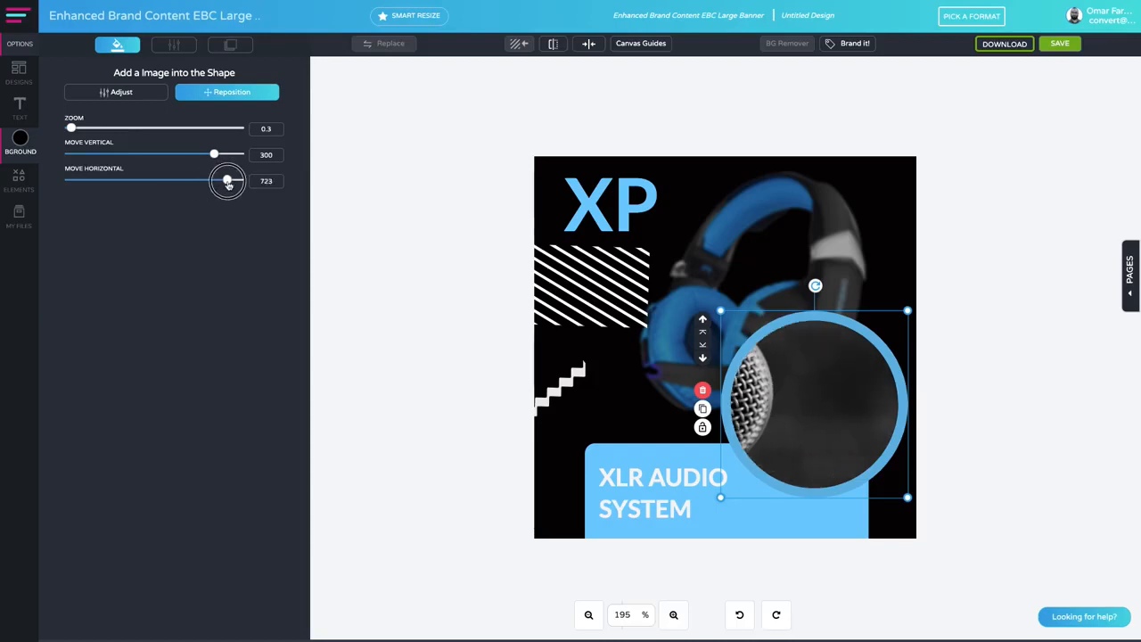
- Replace the XLR AUDIO SYSTEM heading with "SHARP" above "MIC SYSTEM", widening the text box so the second phrase fits on one line
{"action": "double_click", "coordinate": [660, 492]}
{"action": "type", "text": "SHAR"}
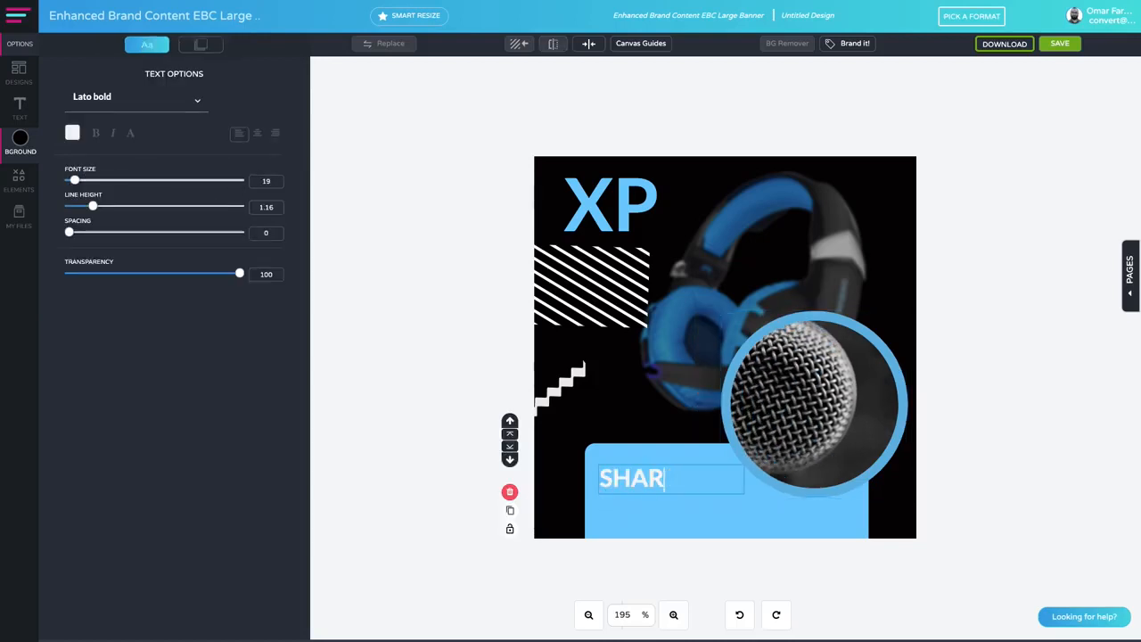
{"action": "type", "text": "P"}
{"action": "key", "text": "Return"}
{"action": "type", "text": "MIC S"}
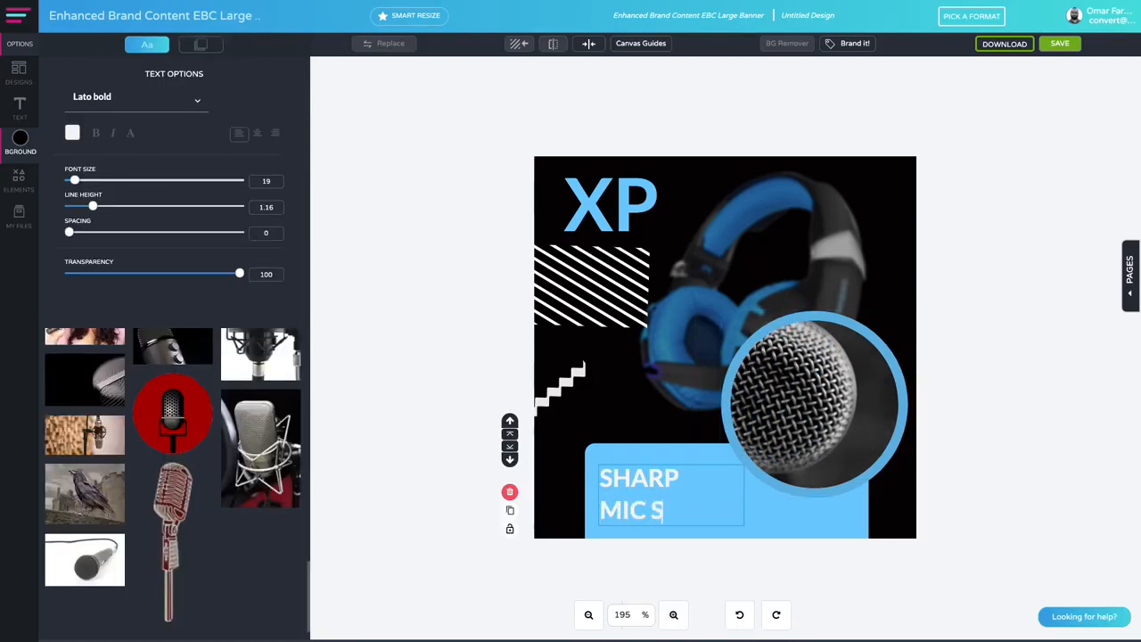
{"action": "type", "text": "YSTEM"}
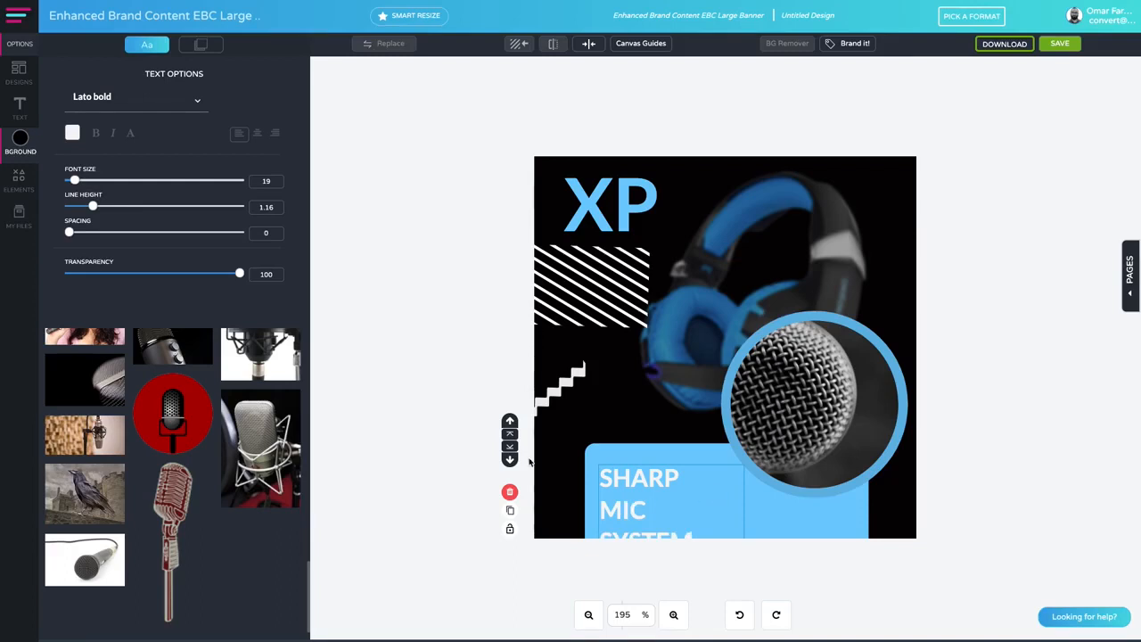
{"action": "left_click", "coordinate": [560, 455]}
{"action": "left_click", "coordinate": [657, 484]}
{"action": "left_click_drag", "start_coordinate": [743, 511], "coordinate": [761, 511]}
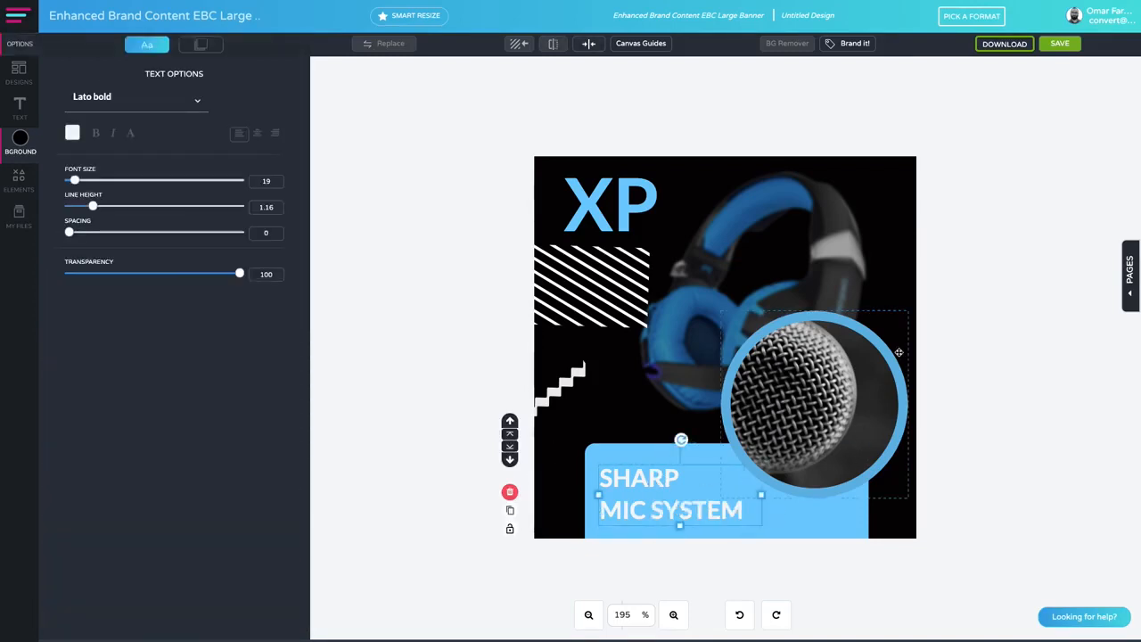
- Download the SHARP MIC SYSTEM design as a High Res JPG
{"action": "left_click", "coordinate": [918, 275]}
{"action": "left_click", "coordinate": [1003, 41]}
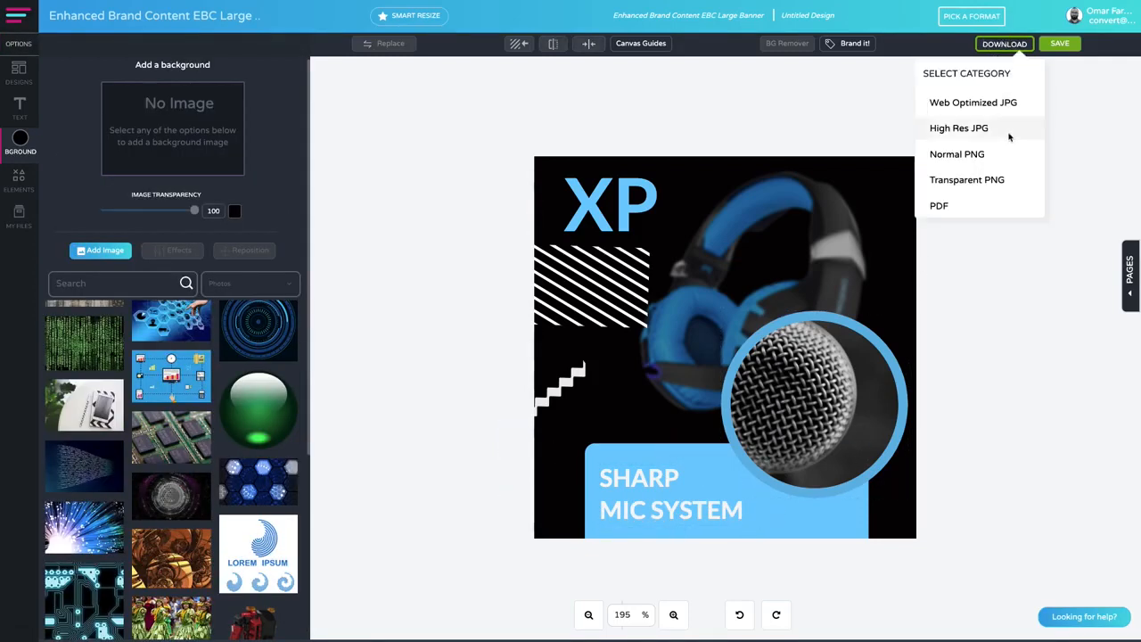
{"action": "left_click", "coordinate": [958, 129]}
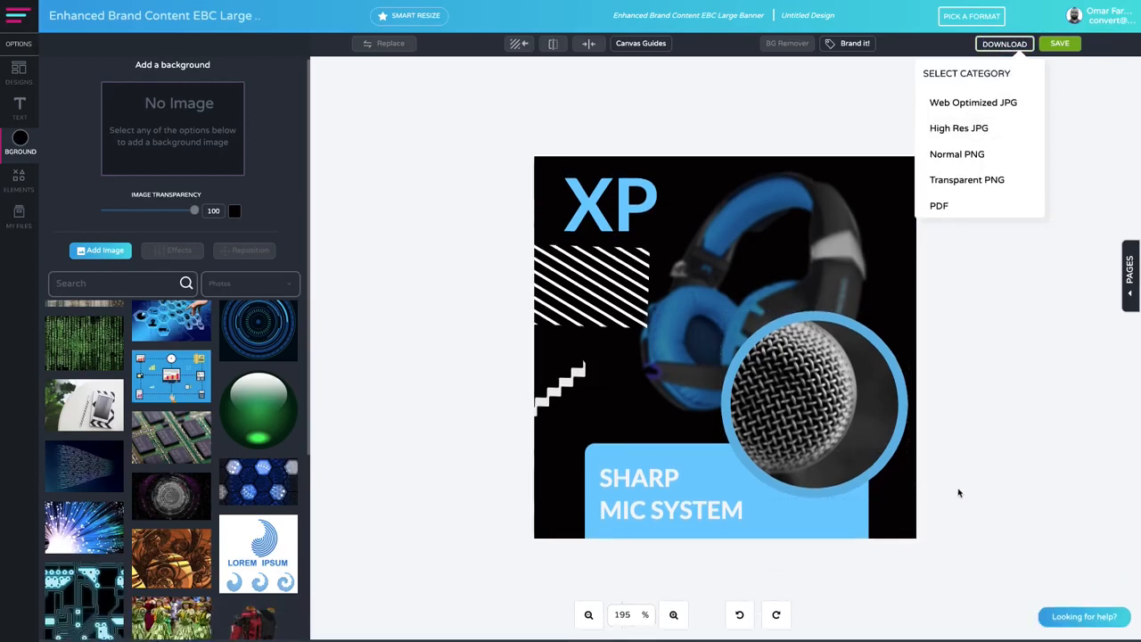
- Search the free images for "xbox", fill the circle with the armored soldiers photo, and delete the extra copy placed on the canvas
{"action": "left_click", "coordinate": [861, 349]}
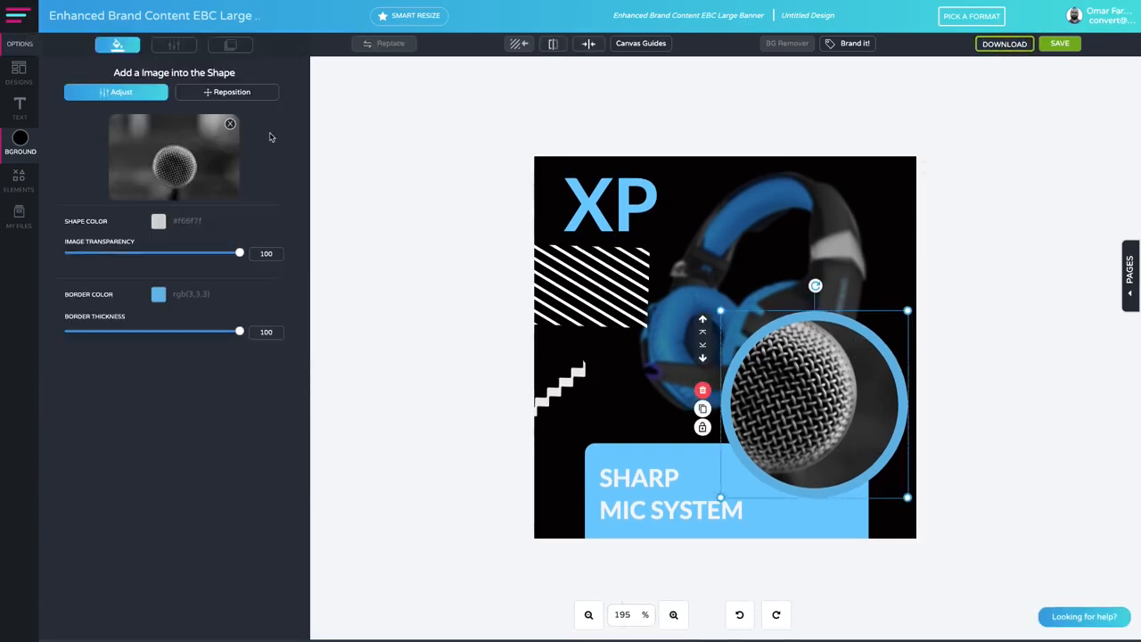
{"action": "left_click", "coordinate": [201, 164]}
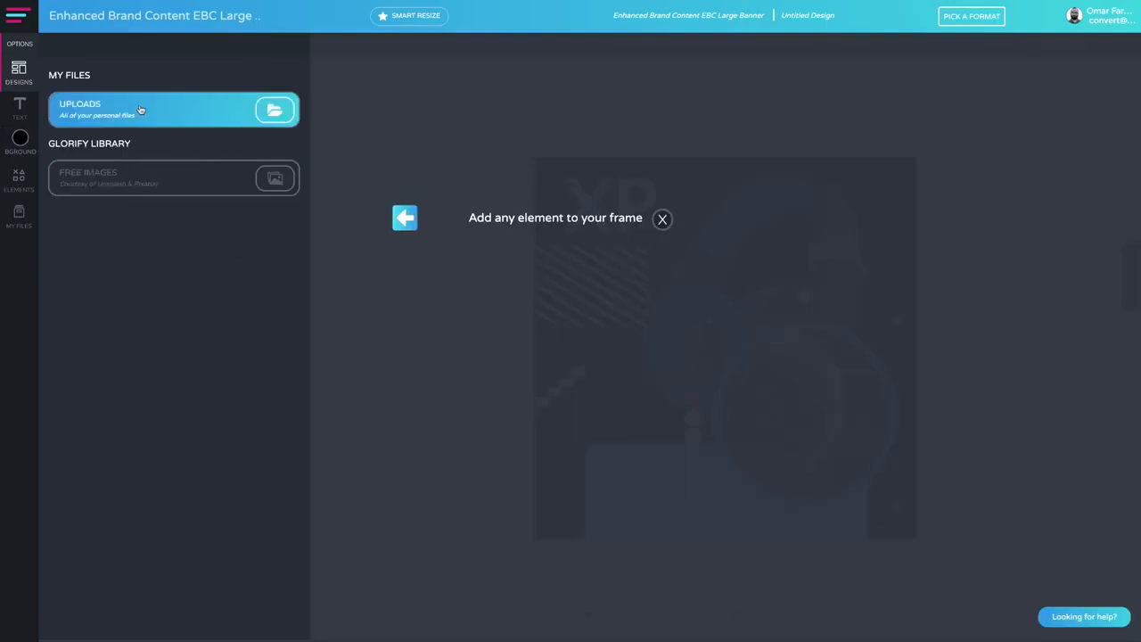
{"action": "left_click", "coordinate": [191, 169]}
{"action": "left_click", "coordinate": [112, 101]}
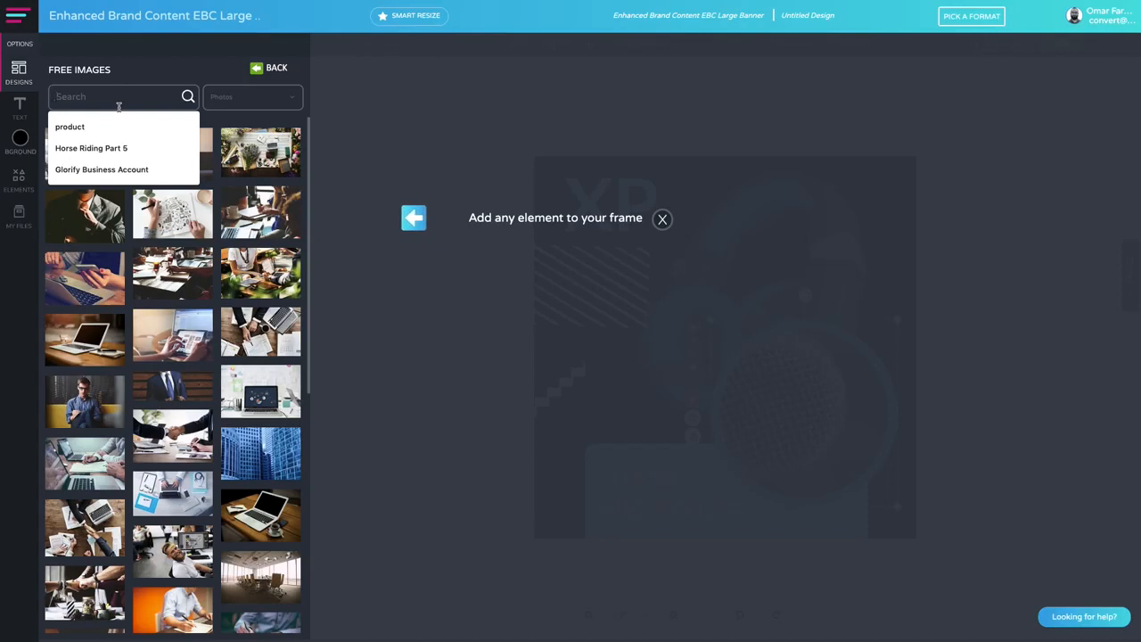
{"action": "type", "text": "xbox"}
{"action": "key", "text": "Return"}
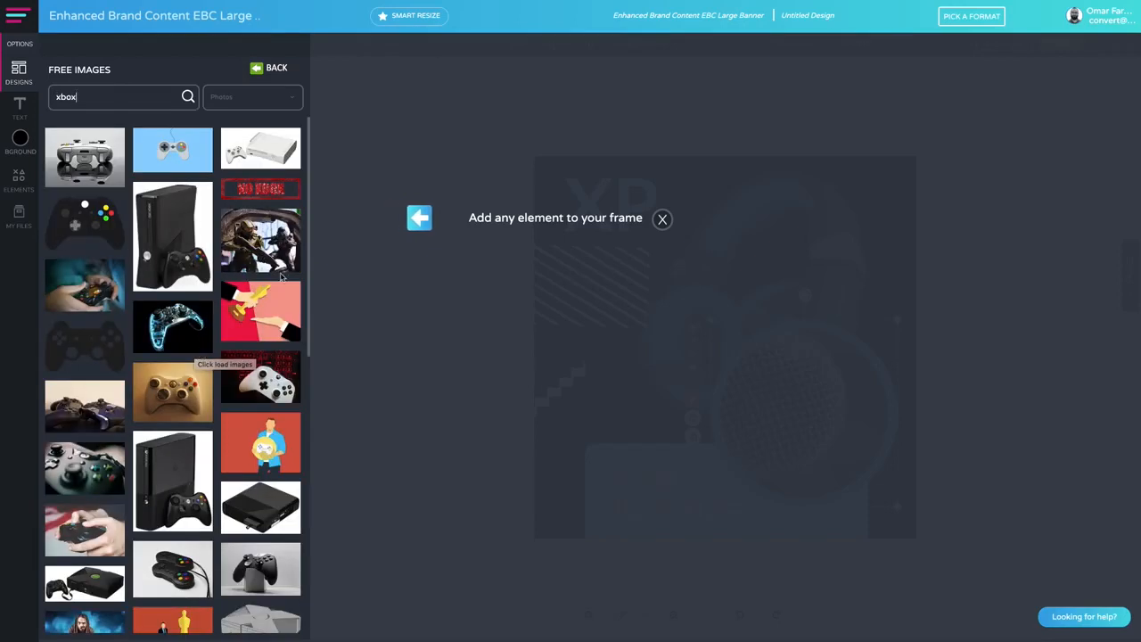
{"action": "left_click", "coordinate": [257, 234]}
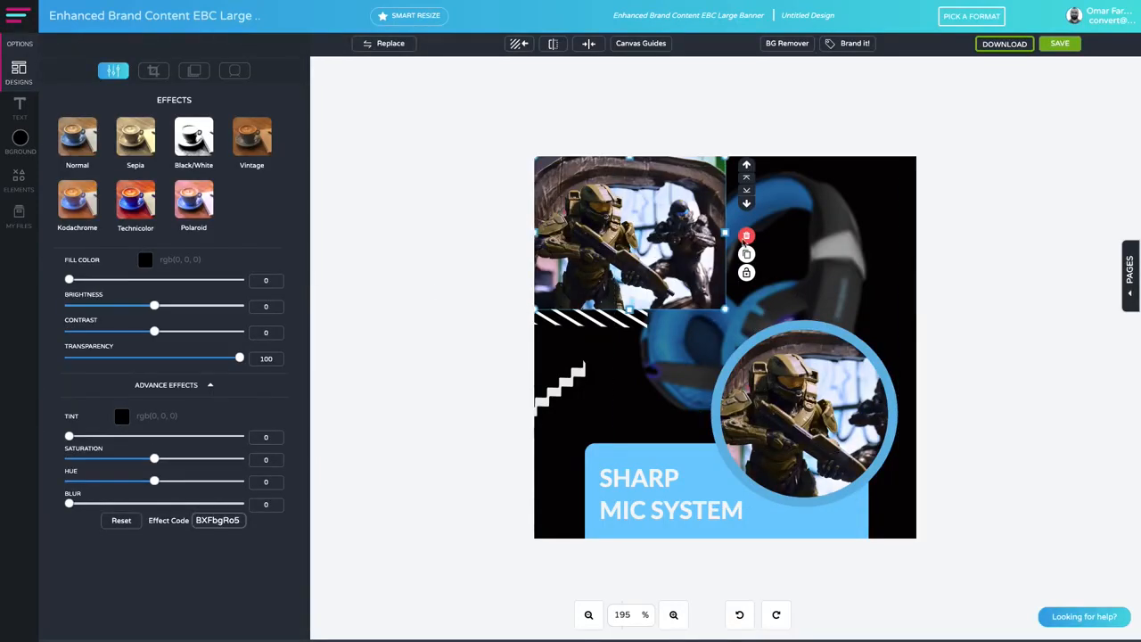
{"action": "left_click", "coordinate": [746, 236]}
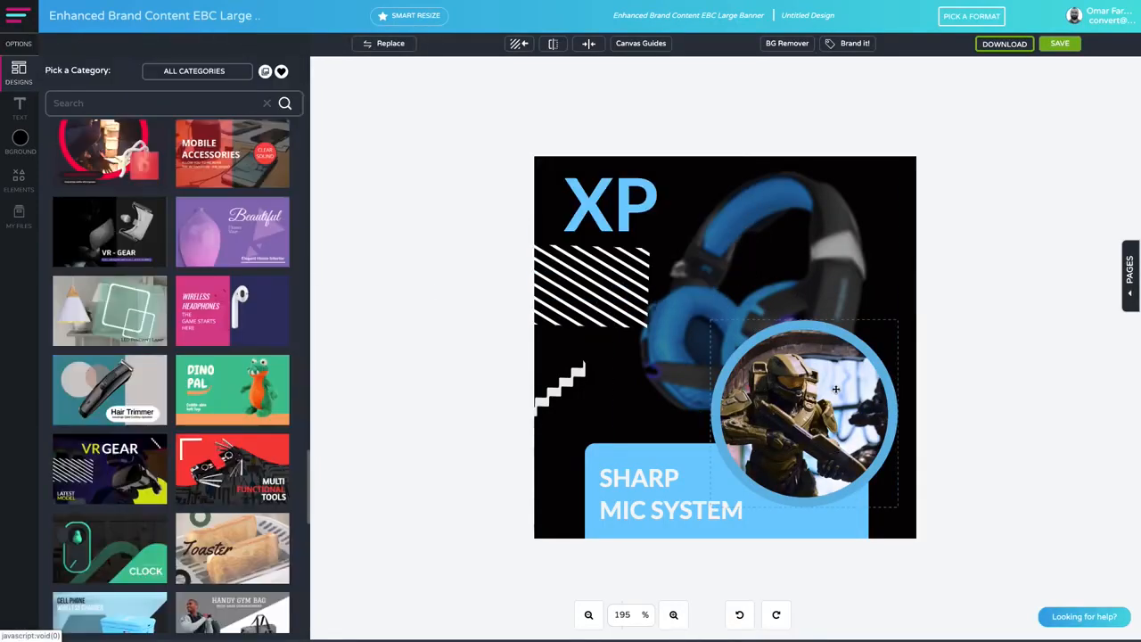
{"action": "left_click", "coordinate": [837, 383]}
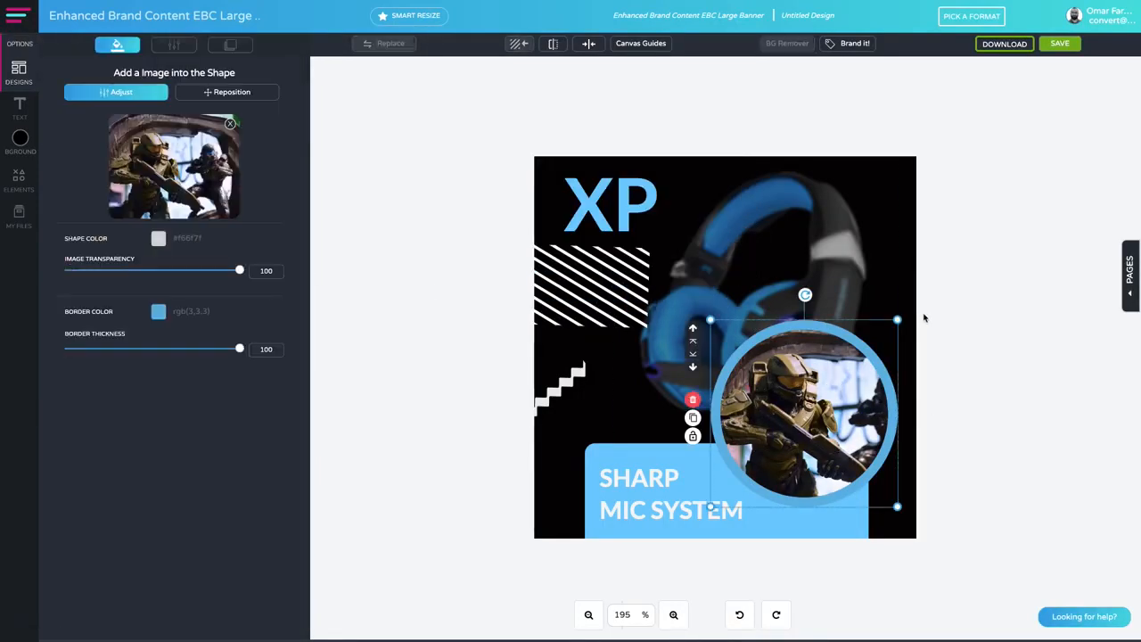
- Replace the SHARP MIC SYSTEM heading with "Perfect for" as its first line
{"action": "left_click", "coordinate": [631, 504]}
{"action": "double_click", "coordinate": [631, 506]}
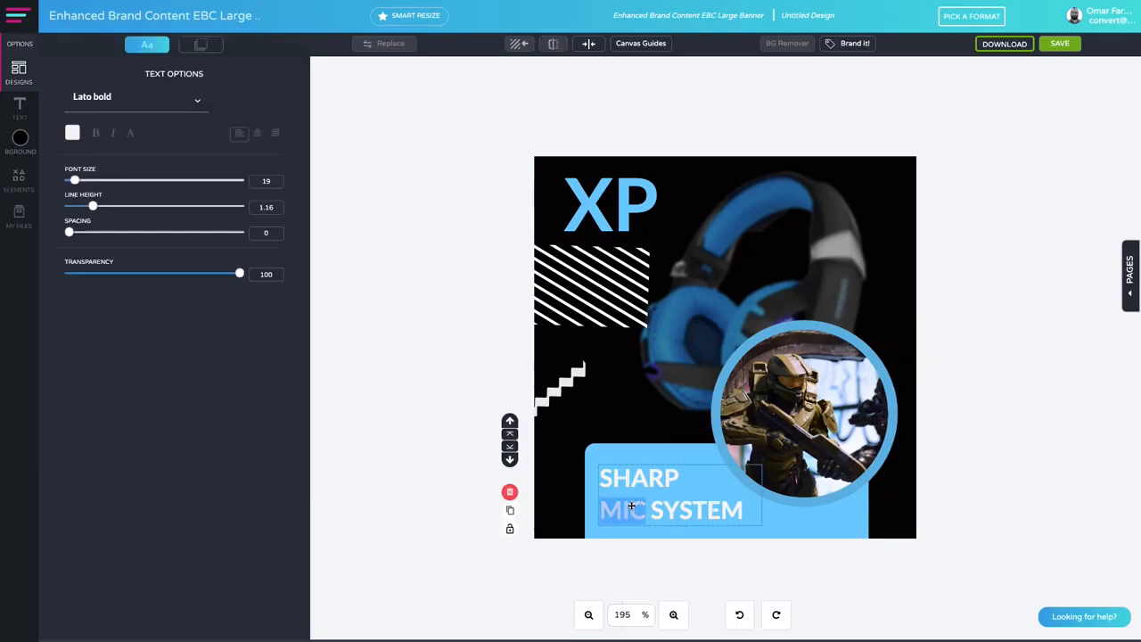
{"action": "key", "text": "ctrl+a"}
{"action": "type", "text": "Buil"}
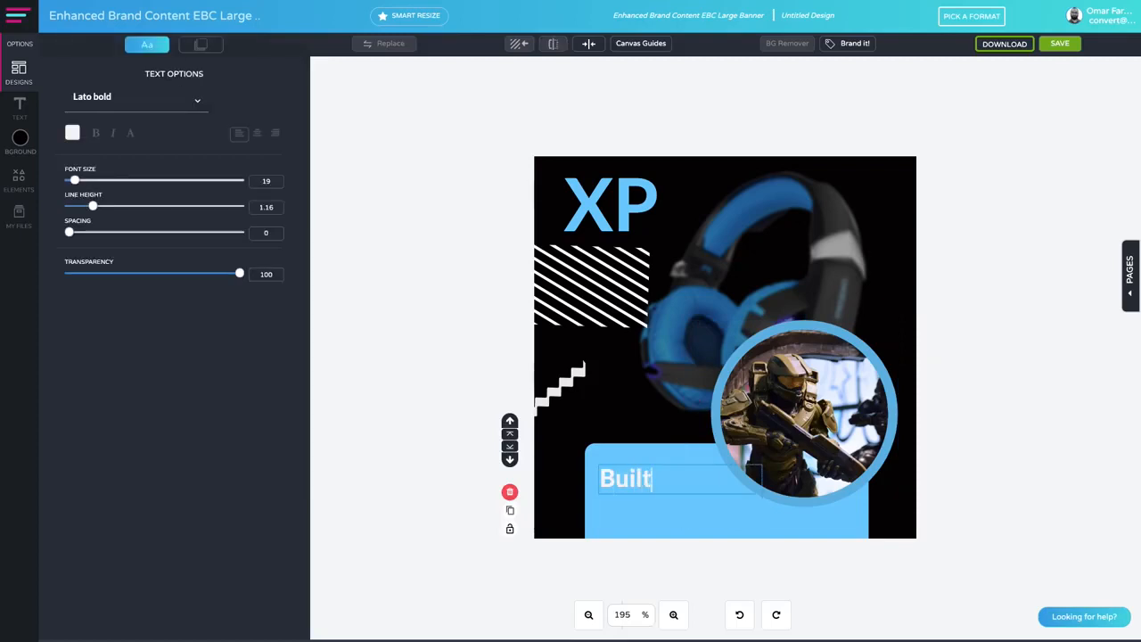
{"action": "type", "text": "t"}
{"action": "key", "text": "ctrl+a"}
{"action": "type", "text": "Perfect for"}
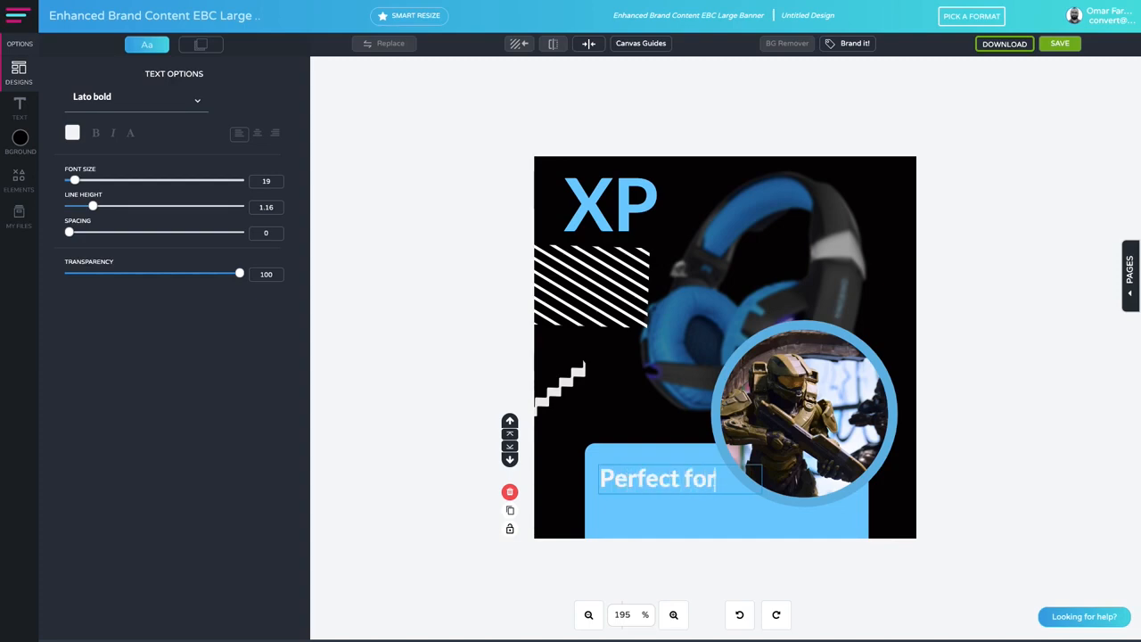
{"action": "key", "text": "Return"}
- Add "FPS Games" as the second line of the heading in the blue box
{"action": "type", "text": "First per"}
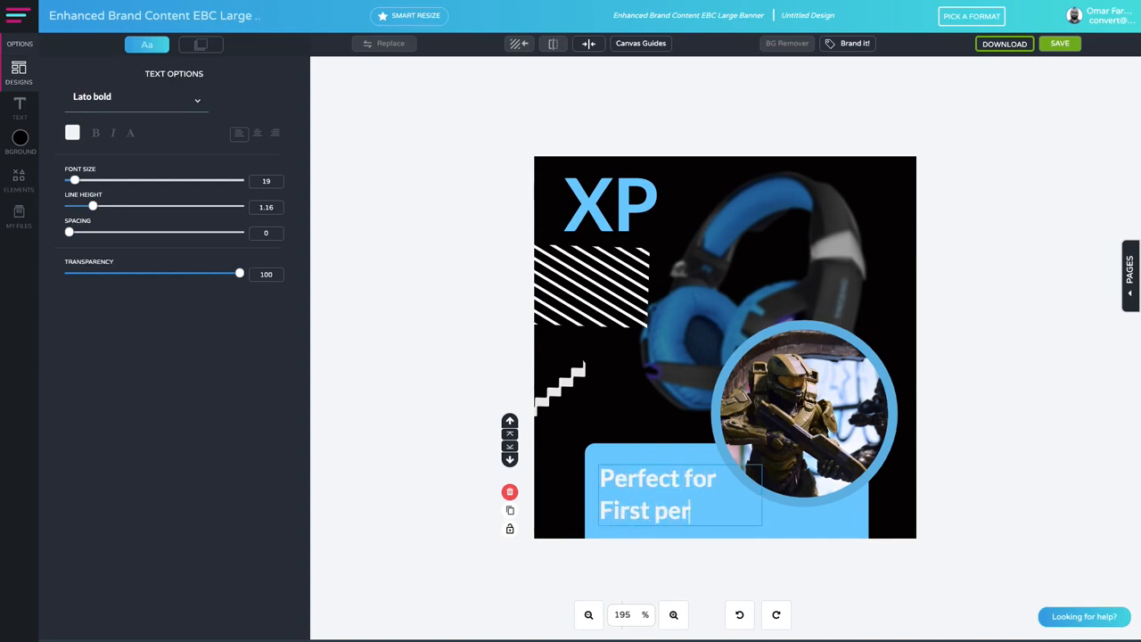
{"action": "key", "text": "BackSpace"}
{"action": "key", "text": "BackSpace"}
{"action": "key", "text": "BackSpace"}
{"action": "key", "text": "BackSpace"}
{"action": "key", "text": "BackSpace"}
{"action": "key", "text": "BackSpace"}
{"action": "type", "text": "PS"}
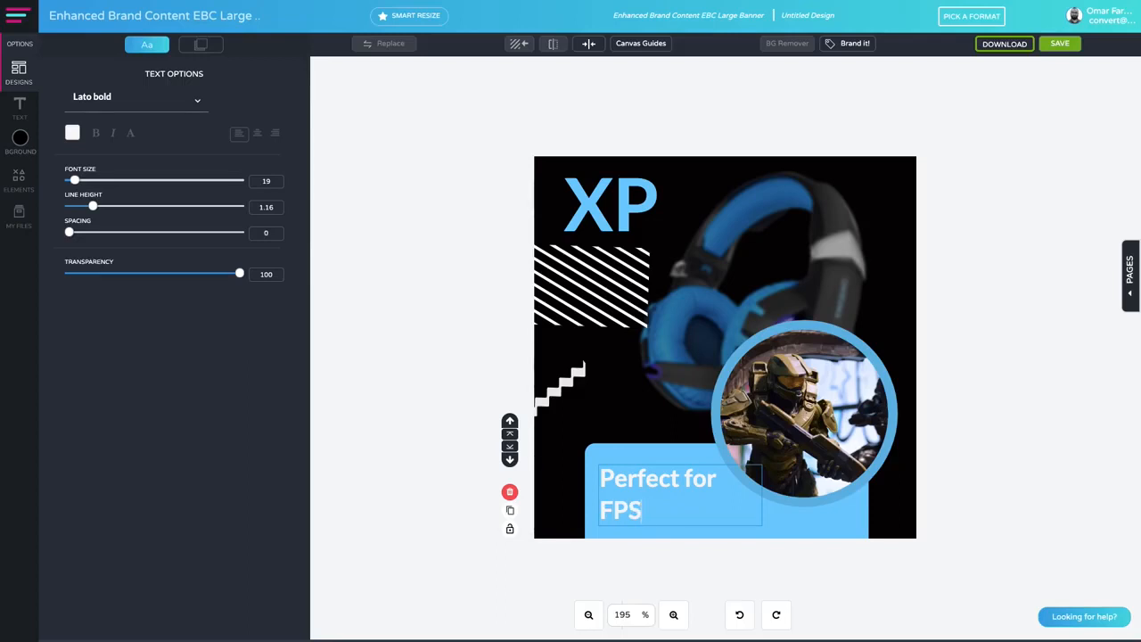
{"action": "type", "text": " Games"}
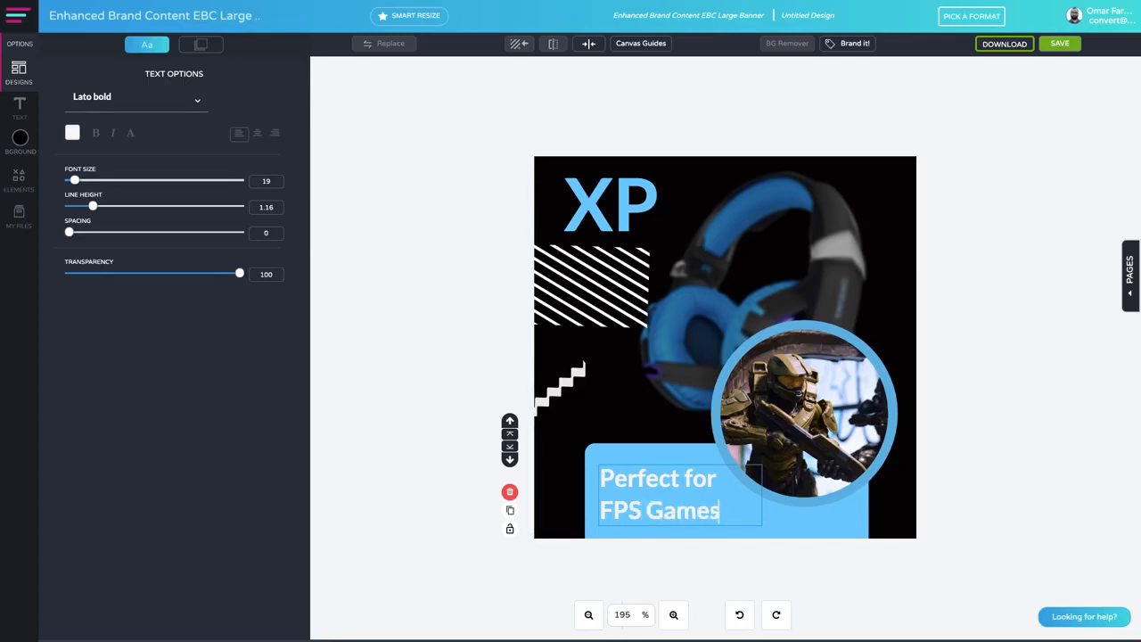
{"action": "left_click", "coordinate": [347, 440]}
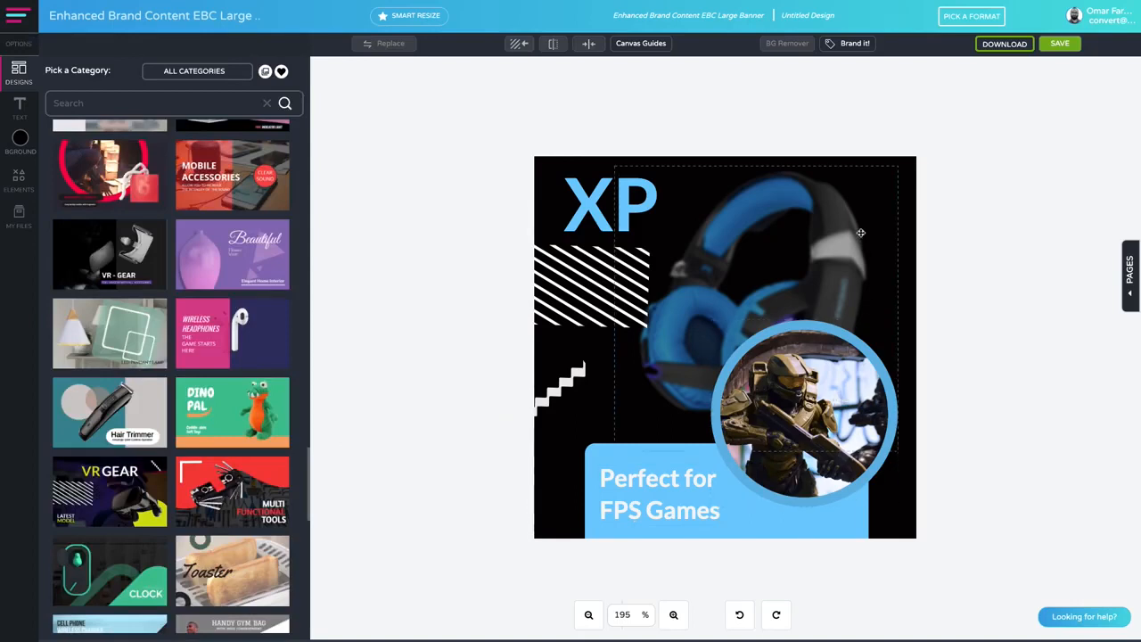
- Download the "Perfect for FPS Games" design as a High Res JPG
{"action": "left_click", "coordinate": [1005, 45]}
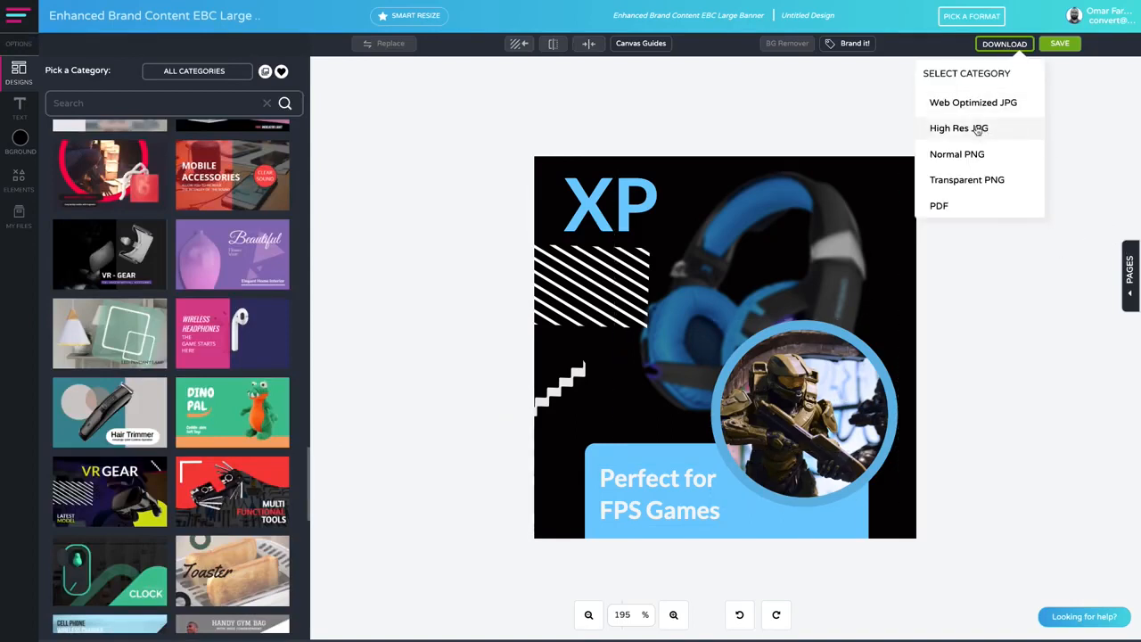
{"action": "left_click", "coordinate": [980, 199]}
{"action": "left_click", "coordinate": [1130, 626]}
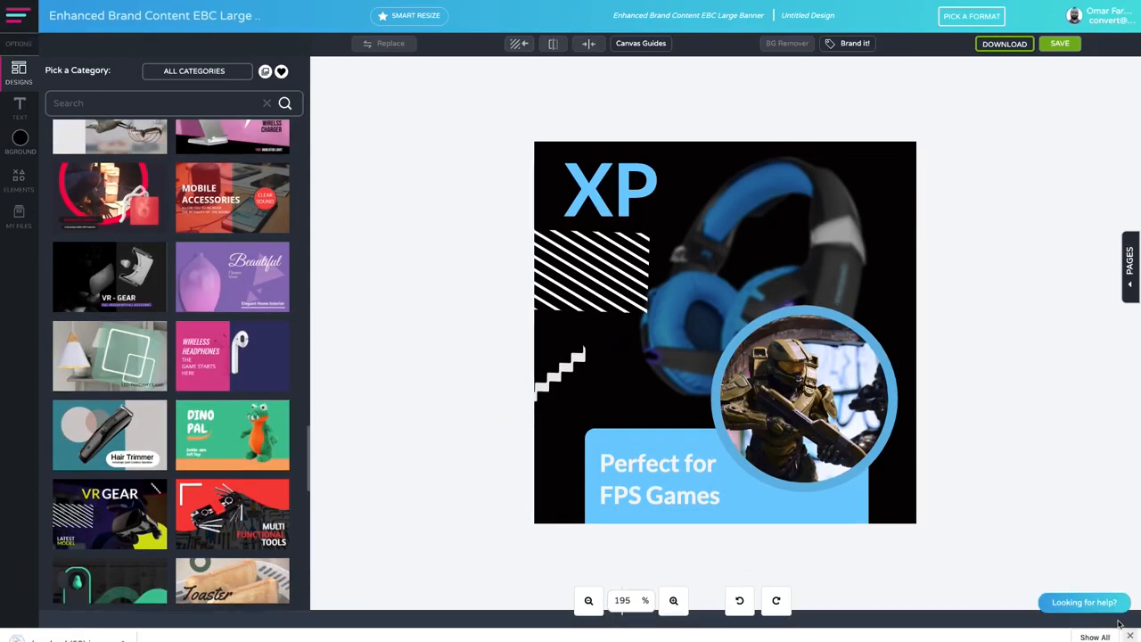